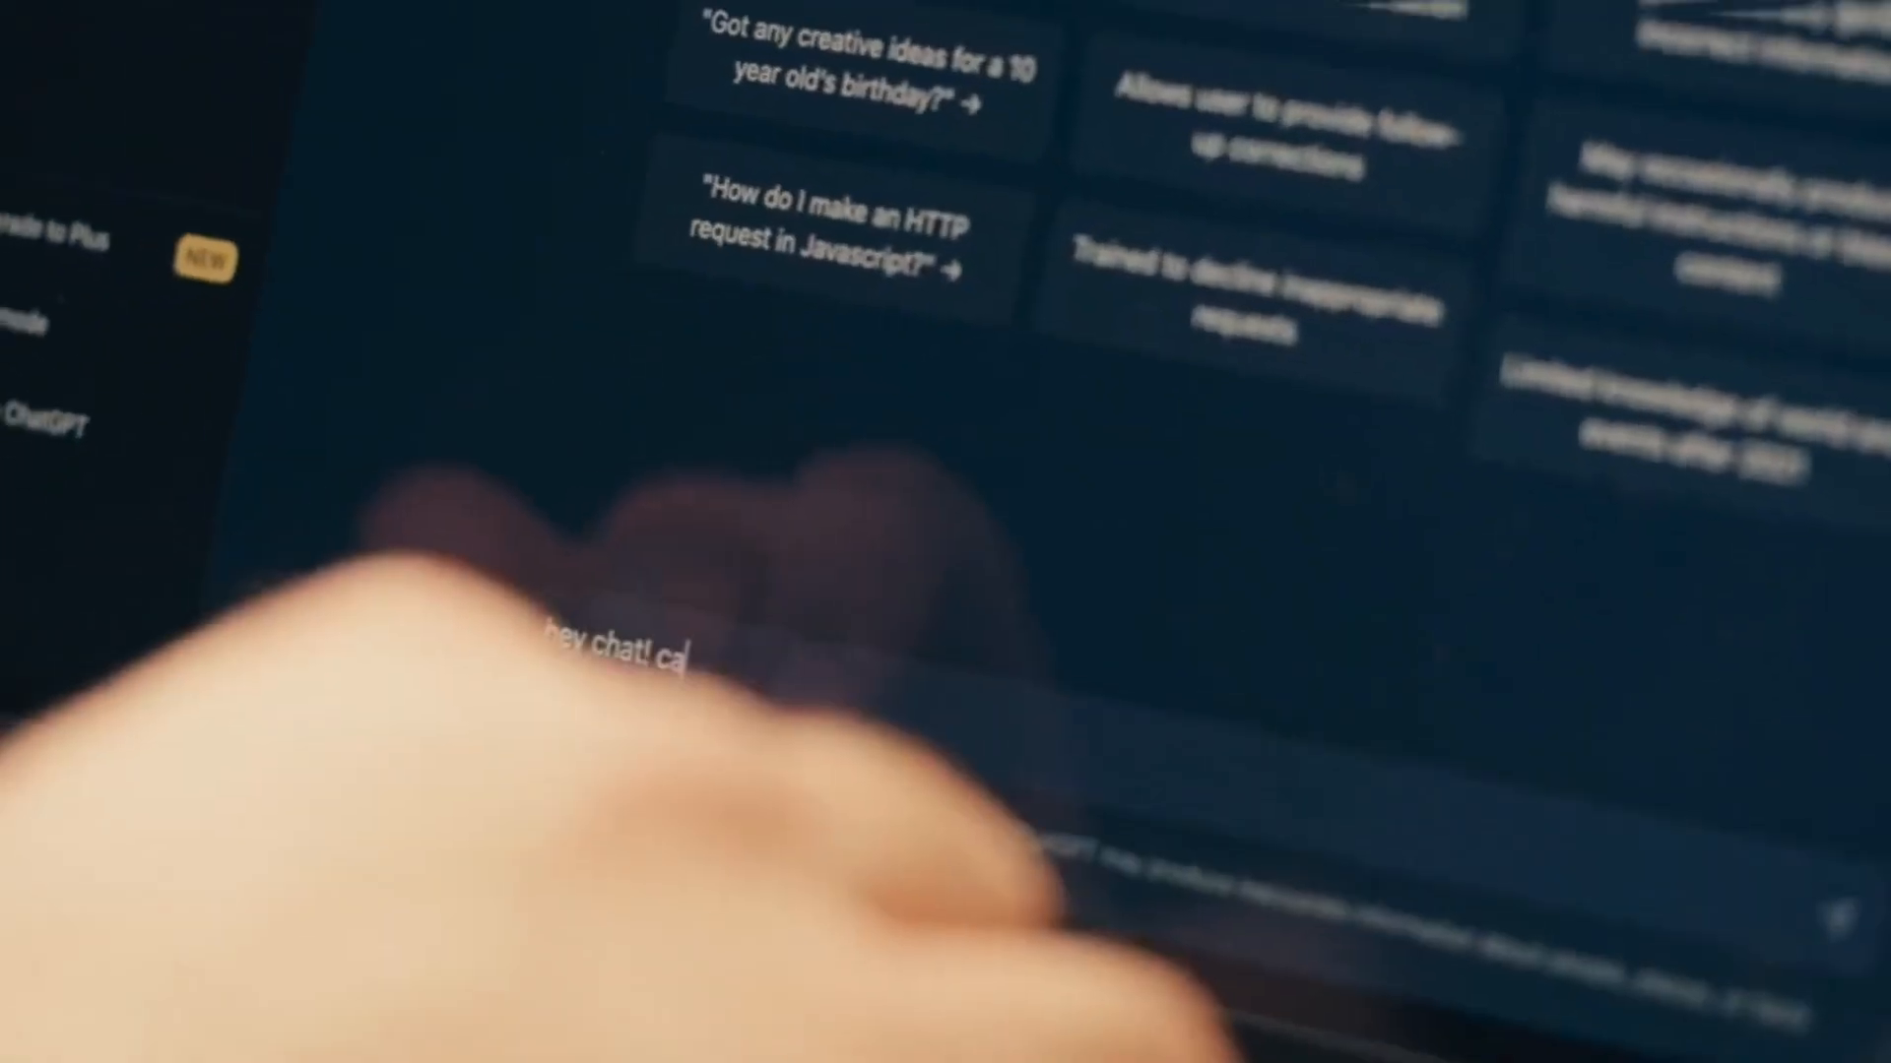
{"action": "type", "text": "talk "}
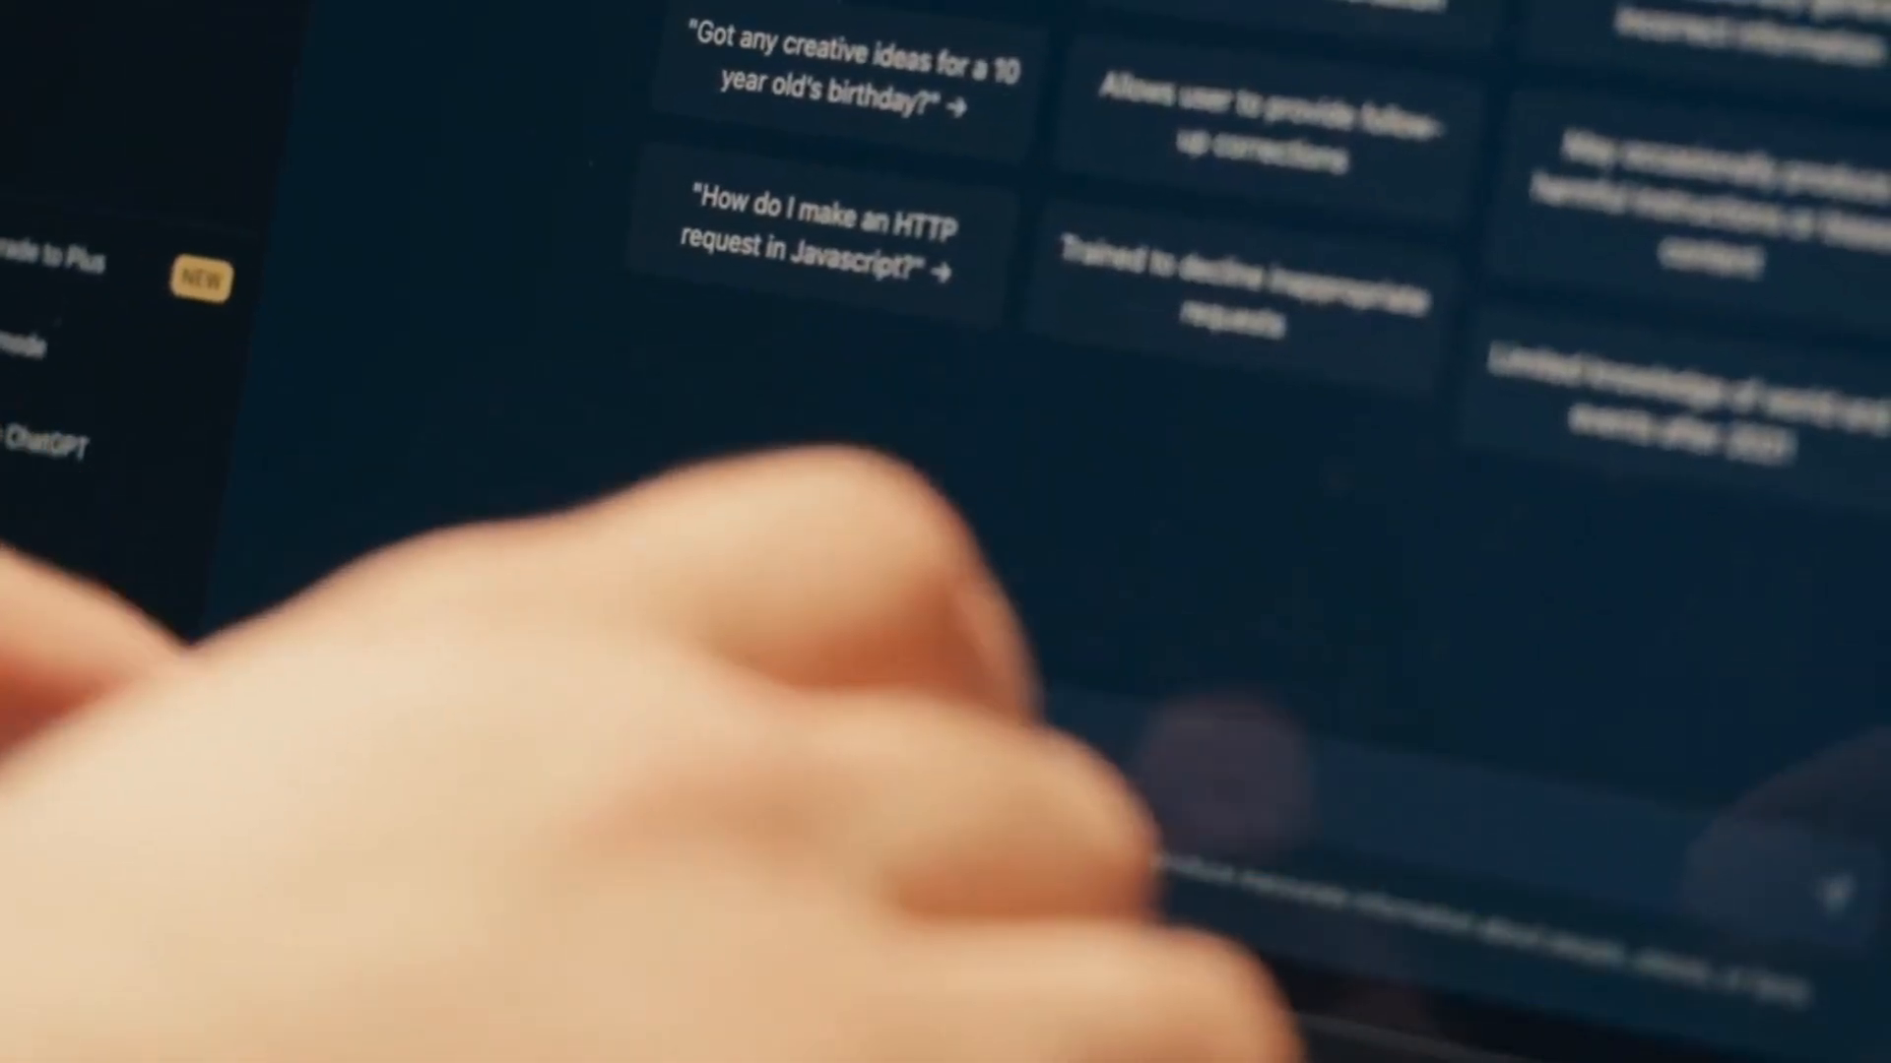
{"action": "type", "text": "to me"}
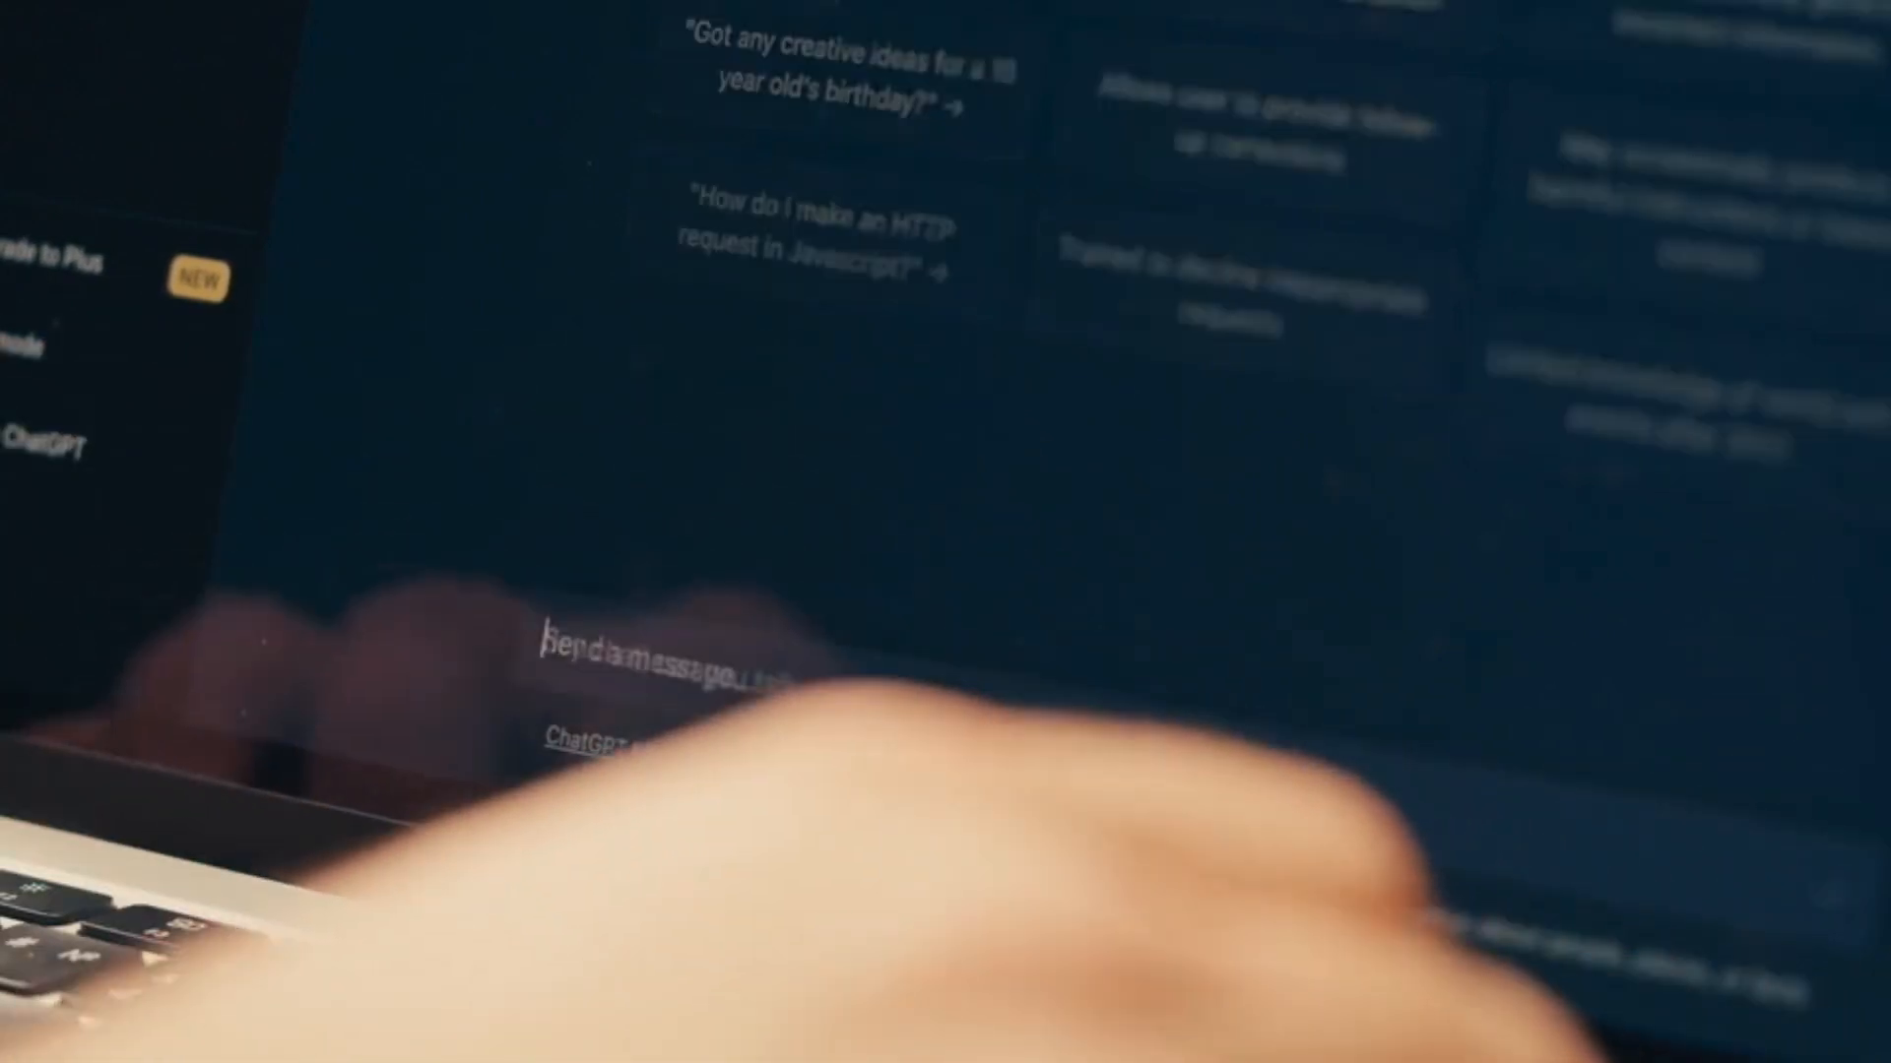
{"action": "key", "text": "Return"}
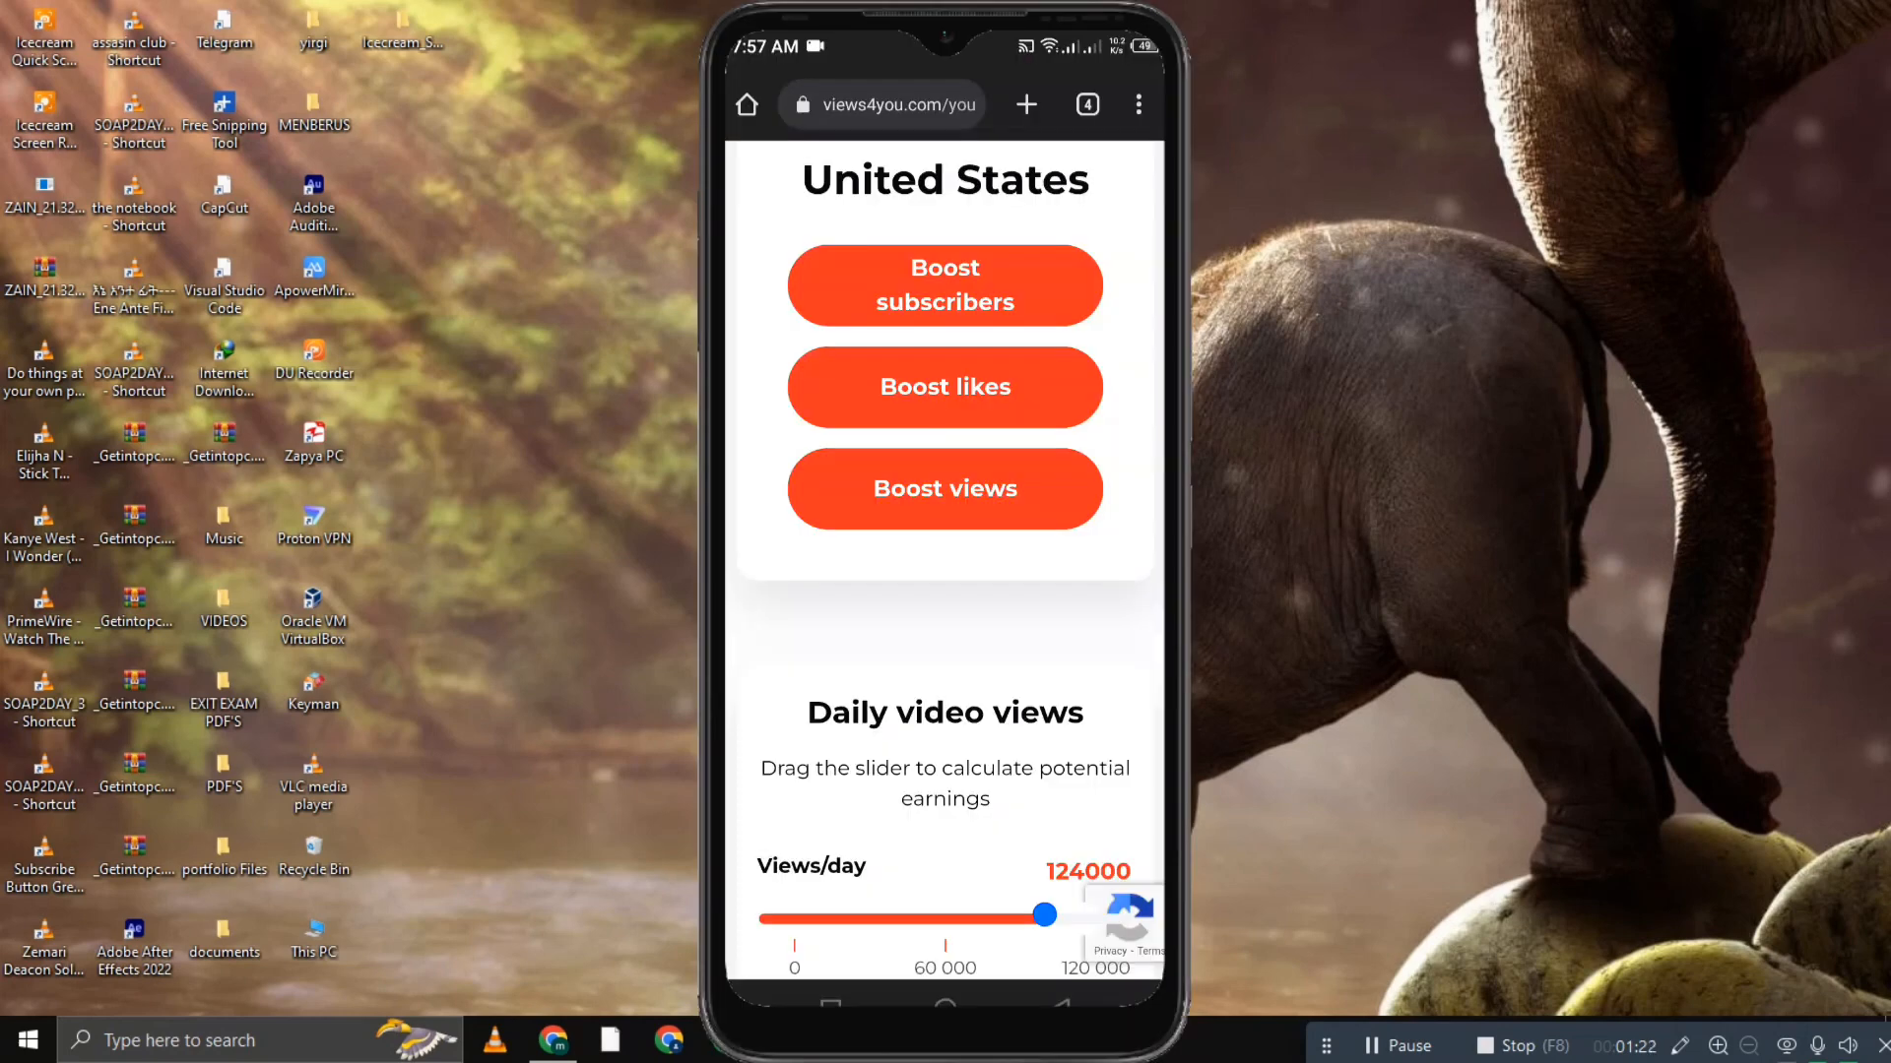
Examine the views4you calculator's daily views and CRM sliders, along with its monthly and yearly view and earnings estimates
{"action": "scroll", "coordinate": [1144, 546], "scroll_direction": "up", "scroll_amount": 1}
{"action": "scroll", "coordinate": [1144, 546], "scroll_direction": "down", "scroll_amount": 6}
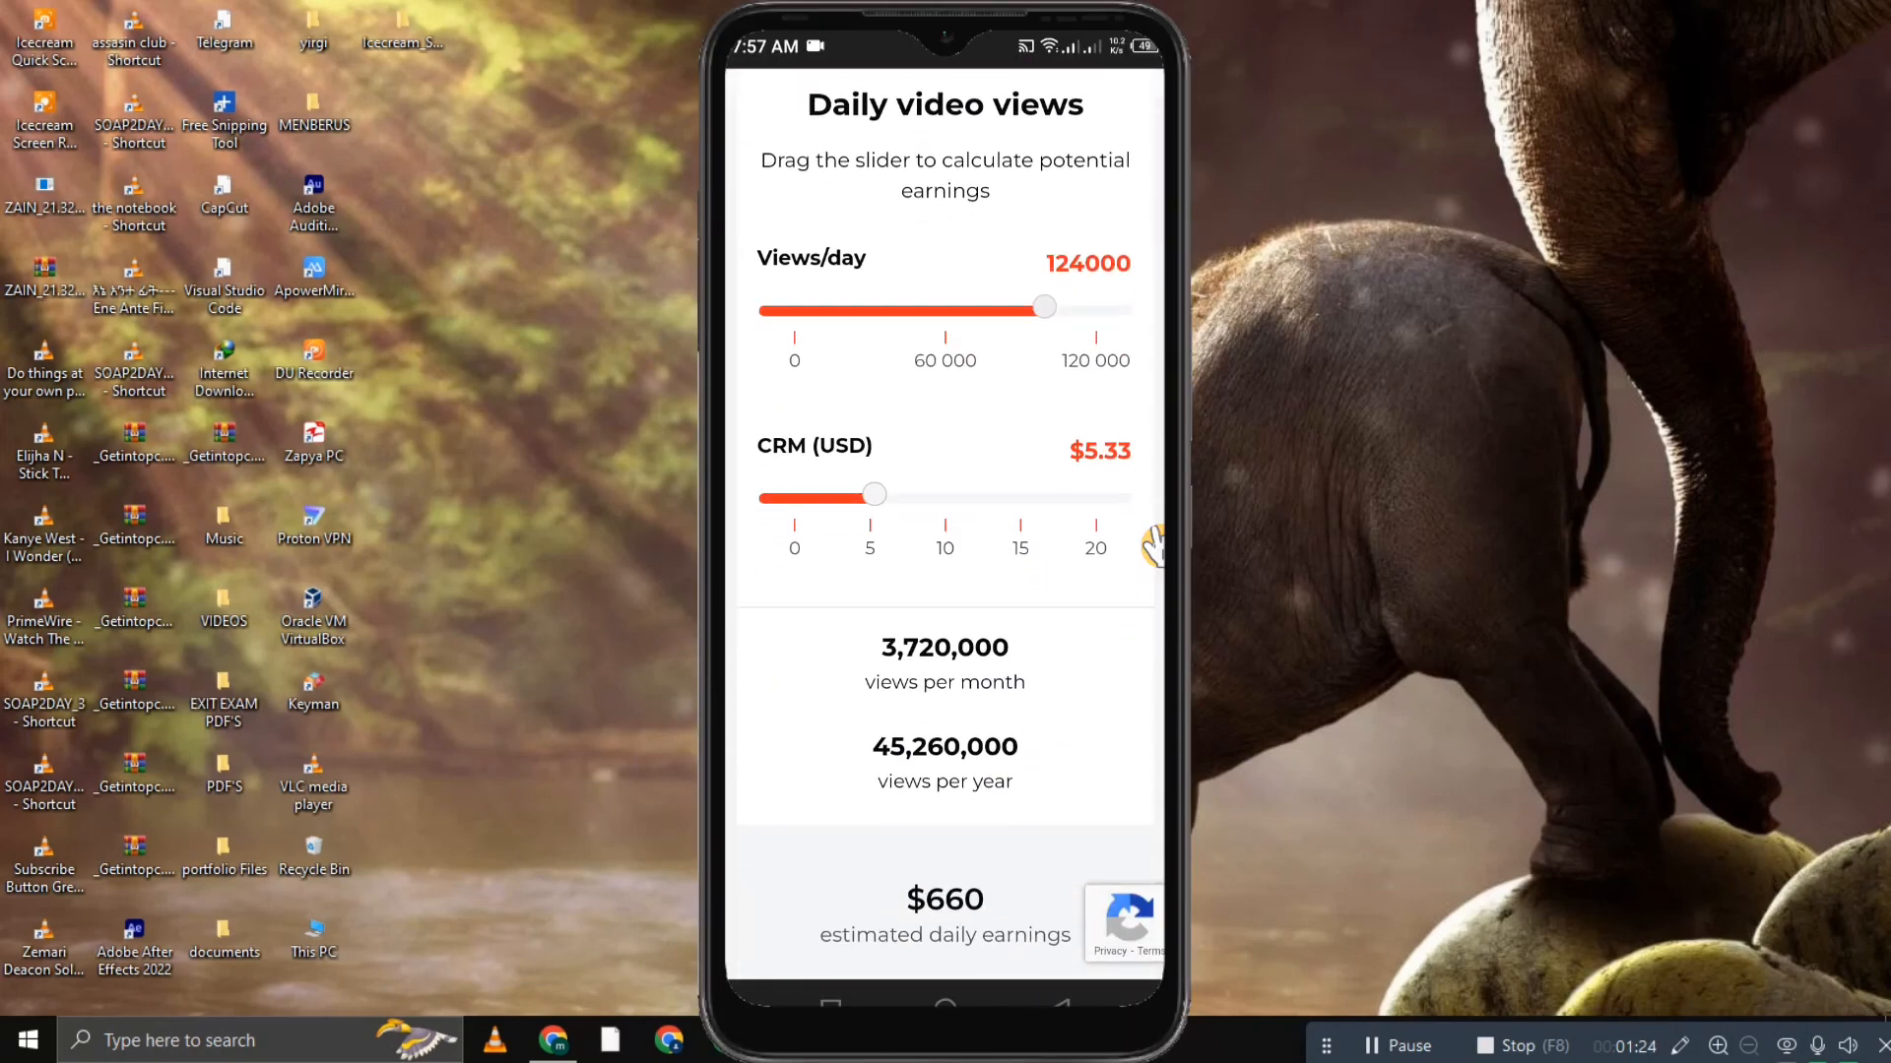
{"action": "scroll", "coordinate": [1152, 545], "scroll_direction": "down", "scroll_amount": 4}
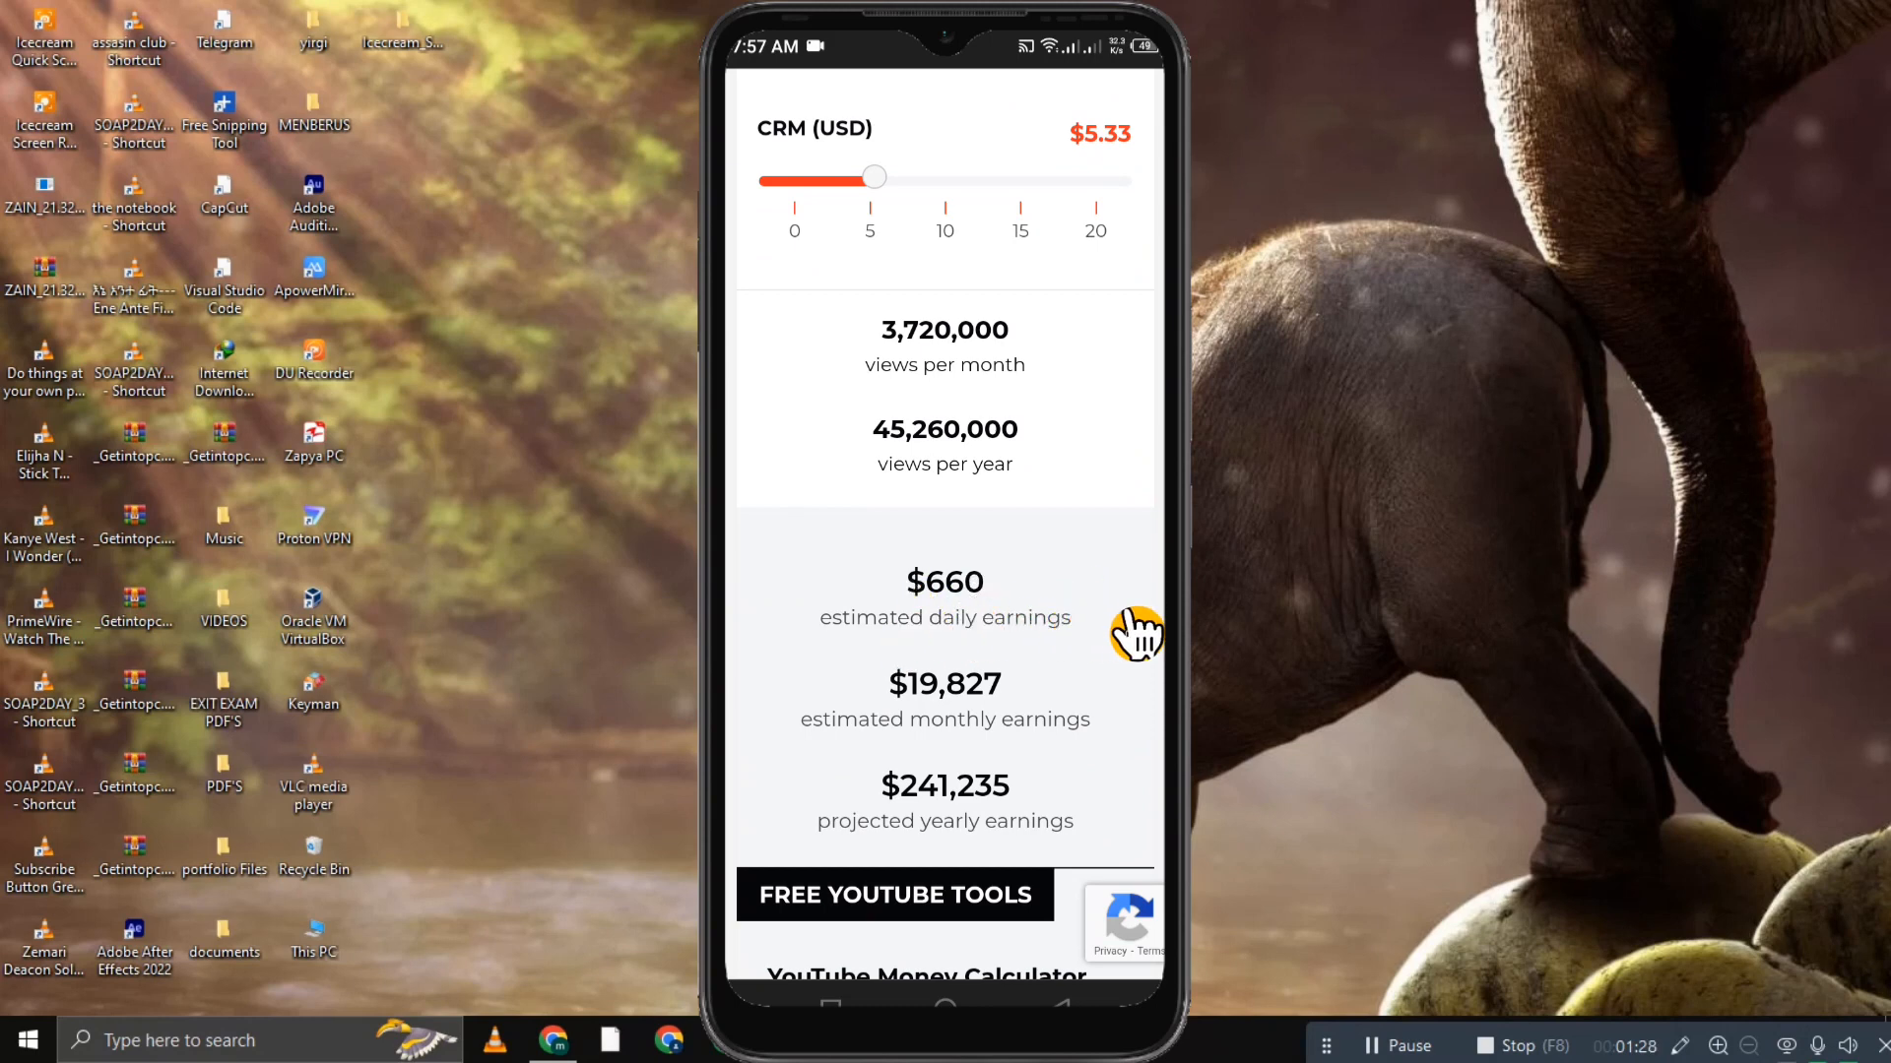
{"action": "scroll", "coordinate": [1137, 635], "scroll_direction": "down", "scroll_amount": 1}
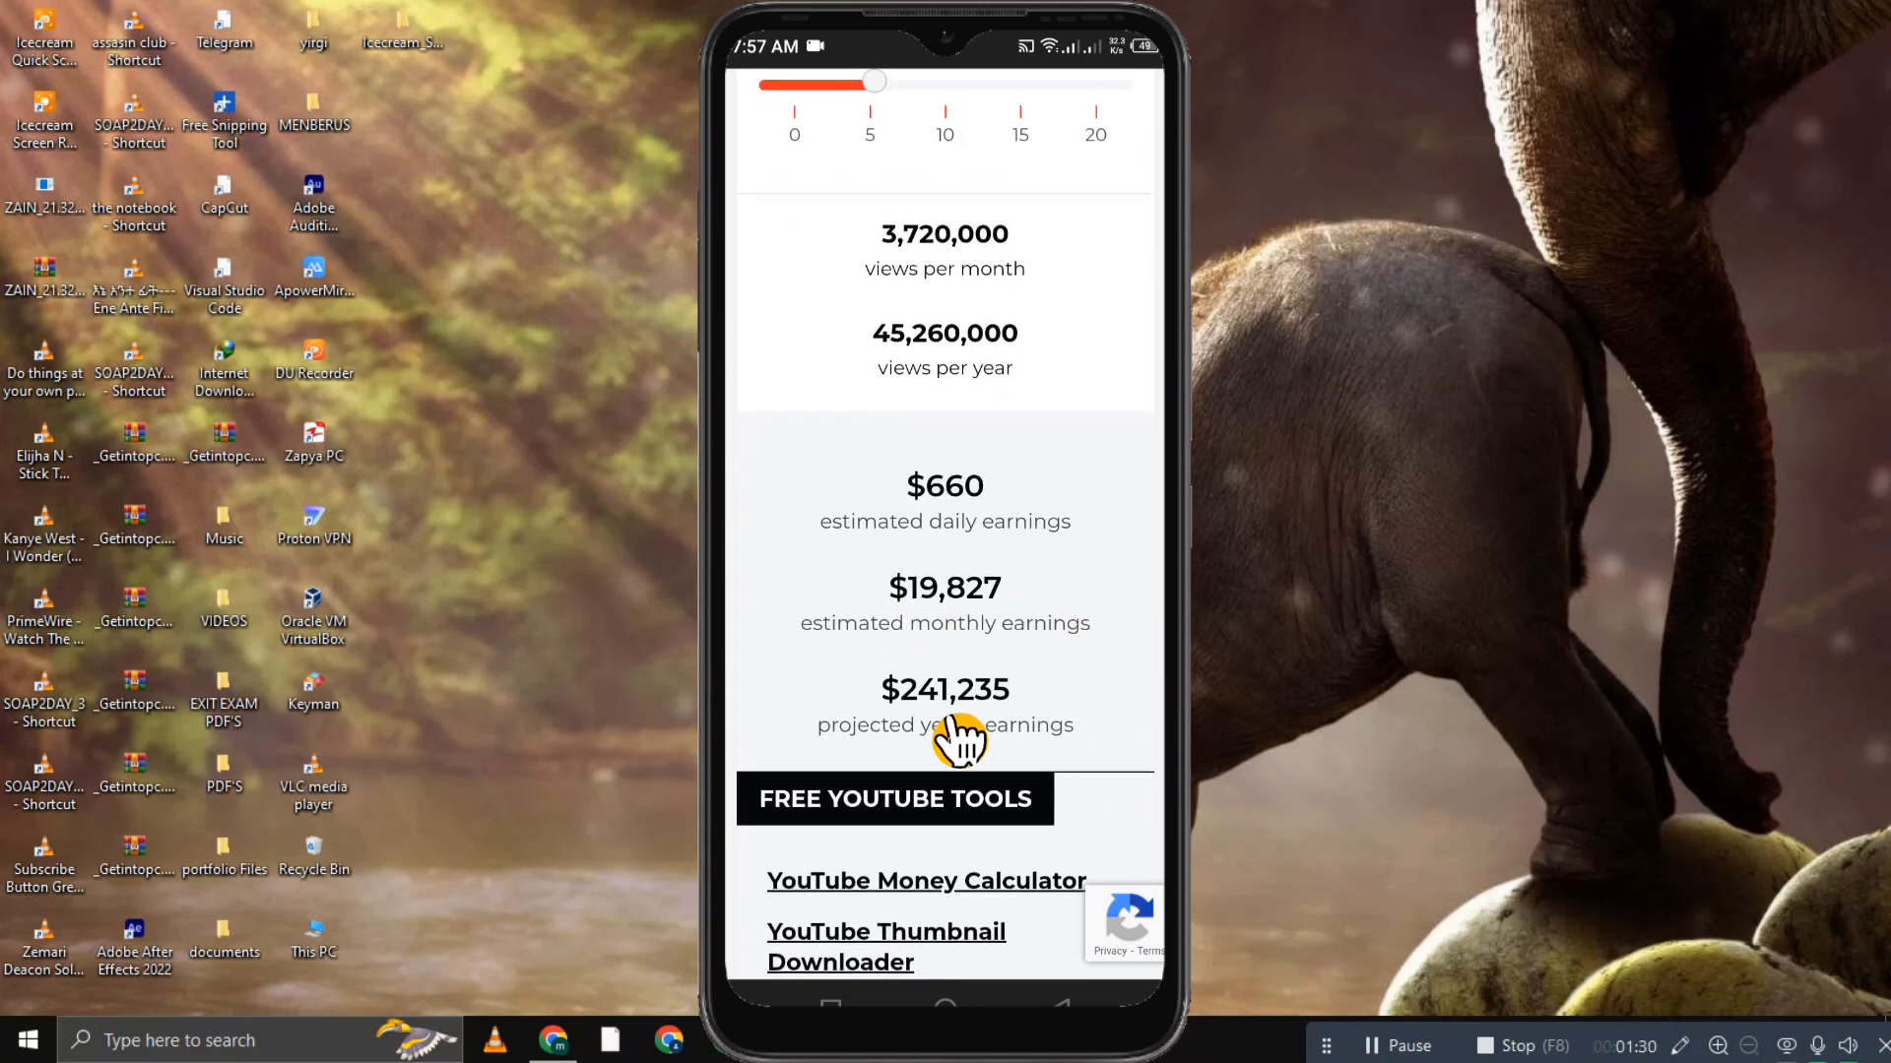
{"action": "scroll", "coordinate": [1132, 667], "scroll_direction": "up", "scroll_amount": 4}
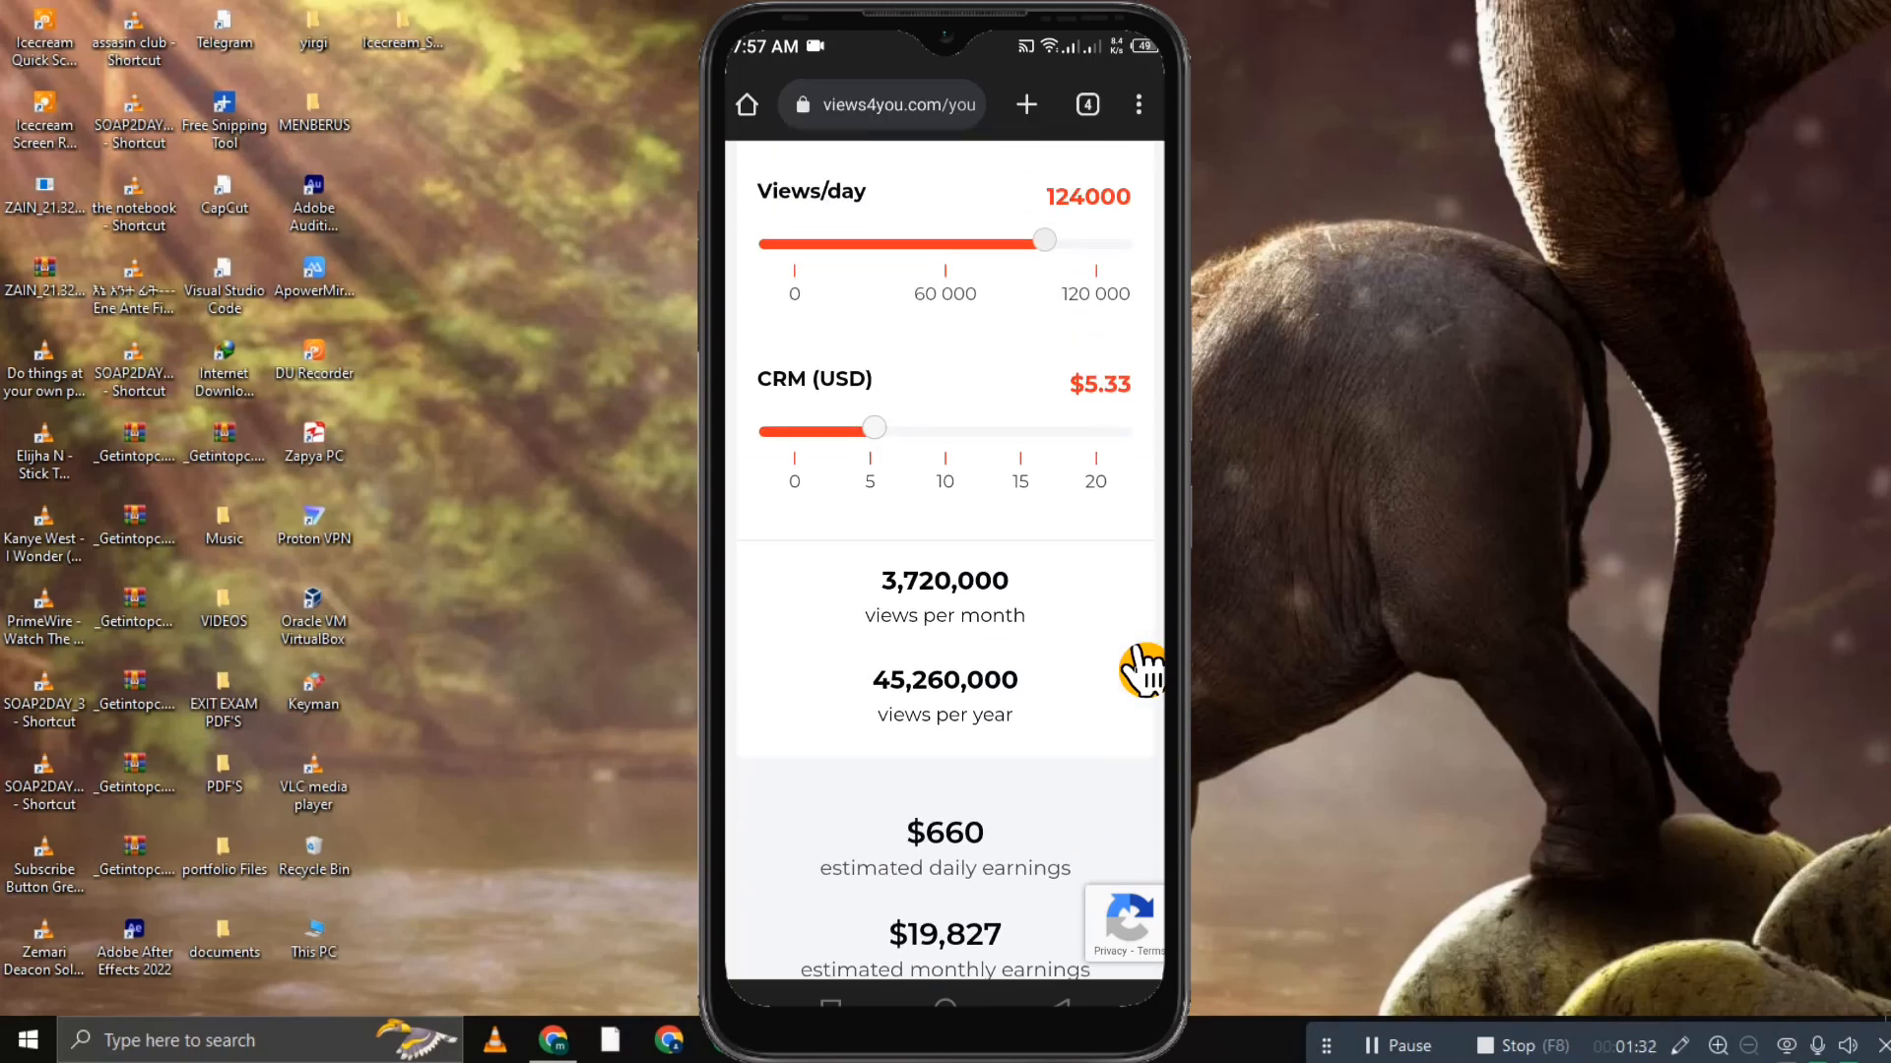
{"action": "scroll", "coordinate": [1142, 670], "scroll_direction": "up", "scroll_amount": 3}
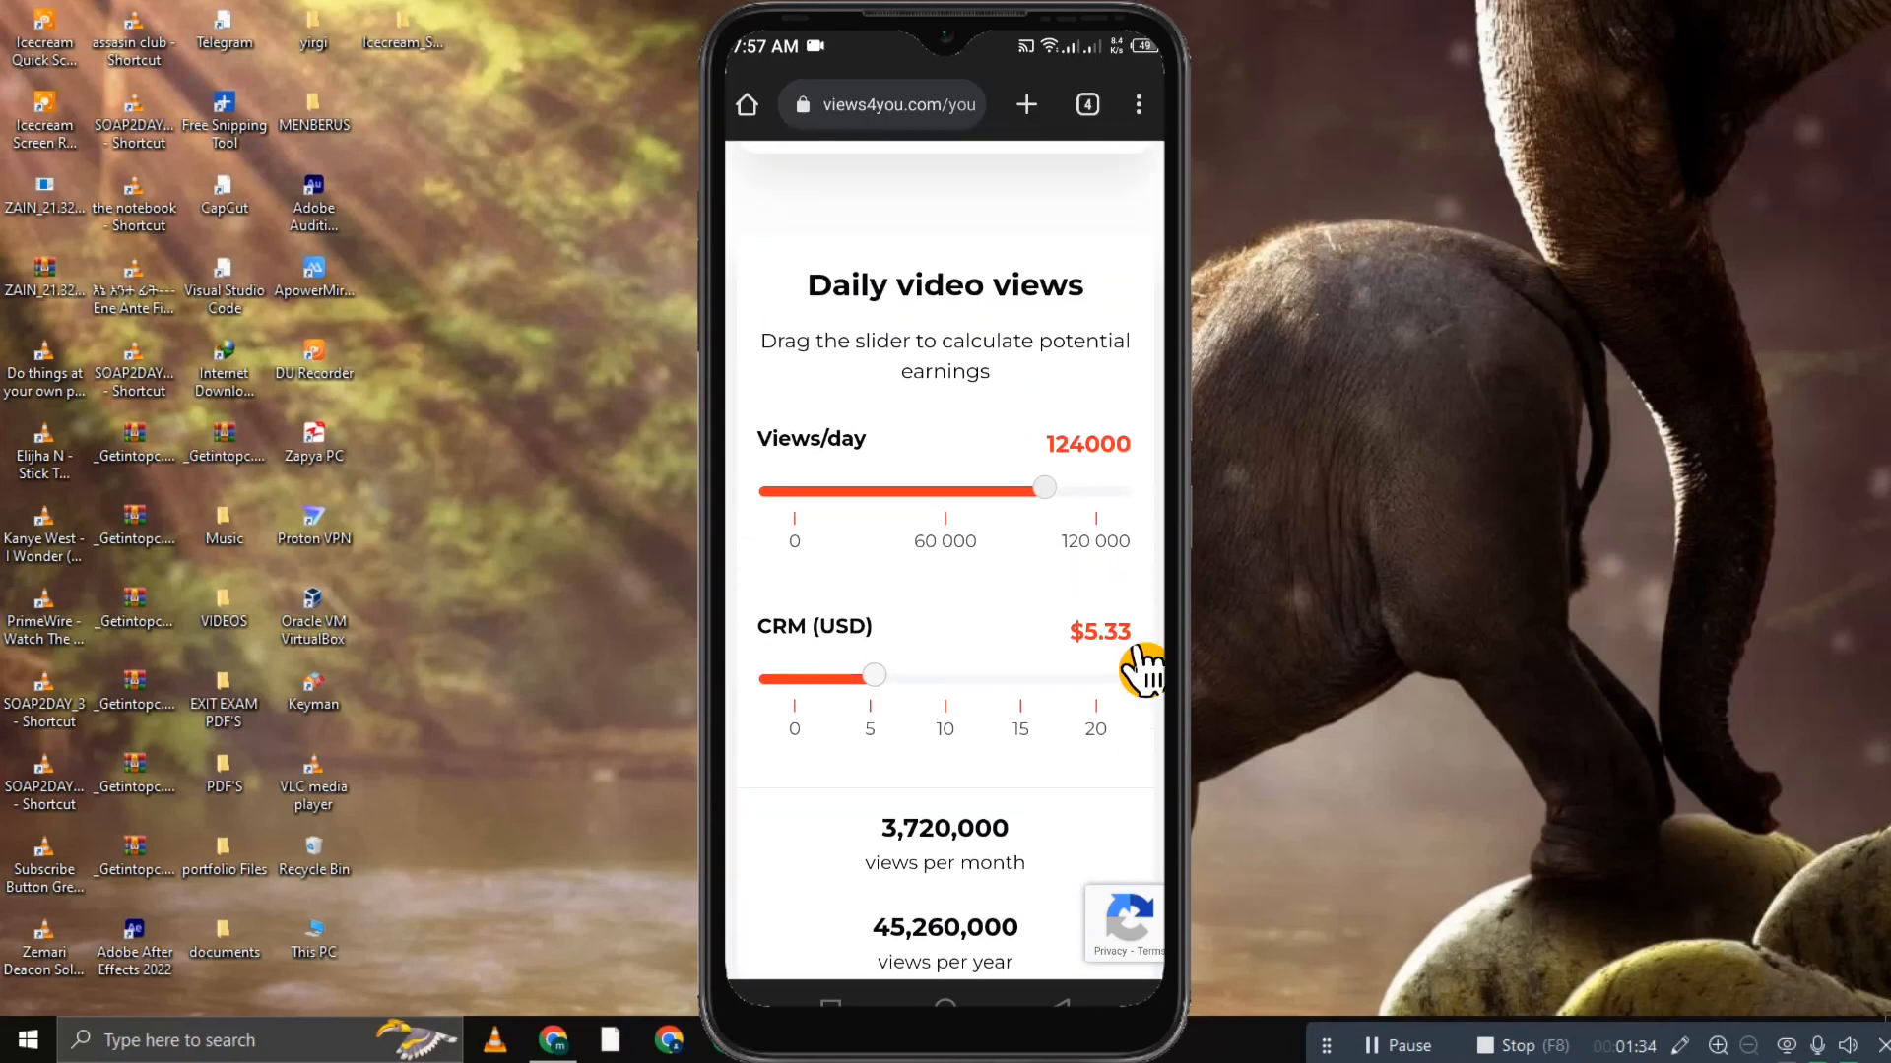
{"action": "scroll", "coordinate": [1142, 669], "scroll_direction": "down", "scroll_amount": 10}
{"action": "scroll", "coordinate": [1147, 670], "scroll_direction": "up", "scroll_amount": 6}
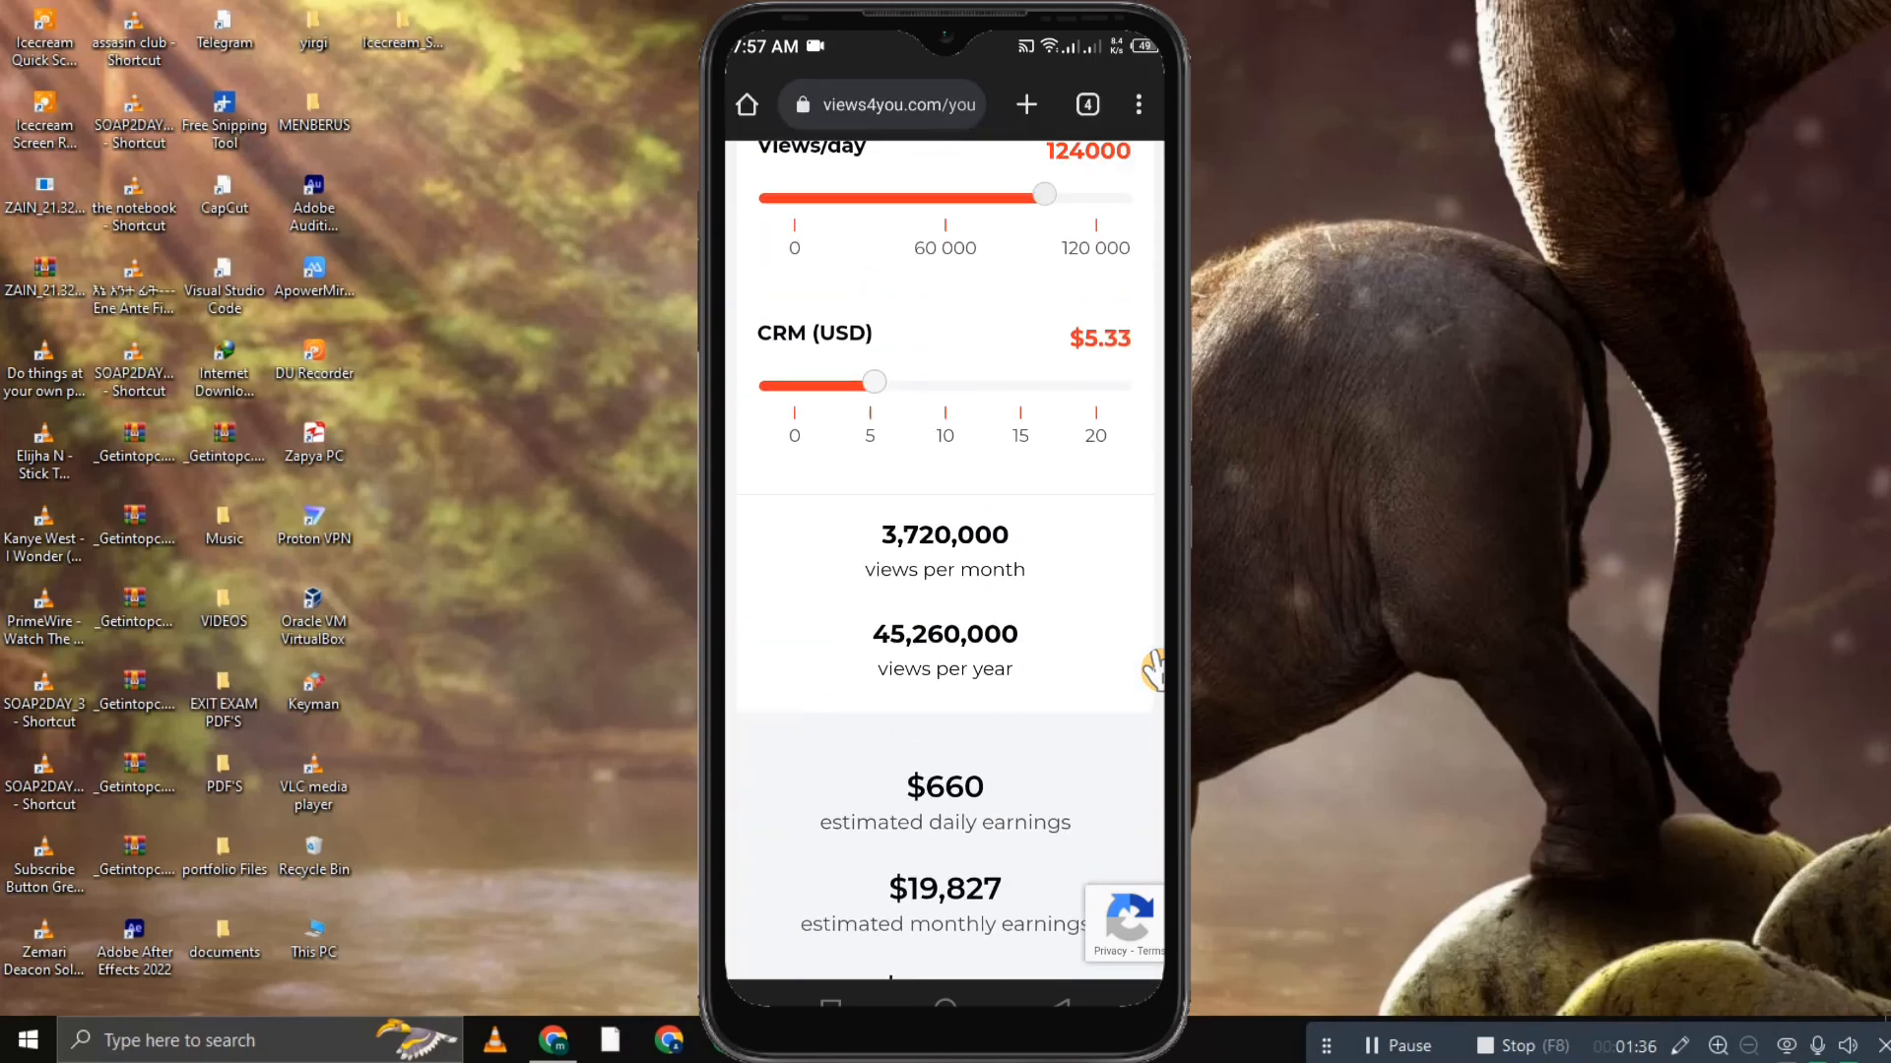
Set the CRM (USD) slider to 14.53 and review the channel's estimated partner earnings, sponsorship price and country
{"action": "scroll", "coordinate": [945, 559], "scroll_direction": "up", "scroll_amount": 2}
{"action": "left_click_drag", "start_coordinate": [874, 601], "coordinate": [1014, 604]}
{"action": "scroll", "coordinate": [945, 559], "scroll_direction": "up", "scroll_amount": 2}
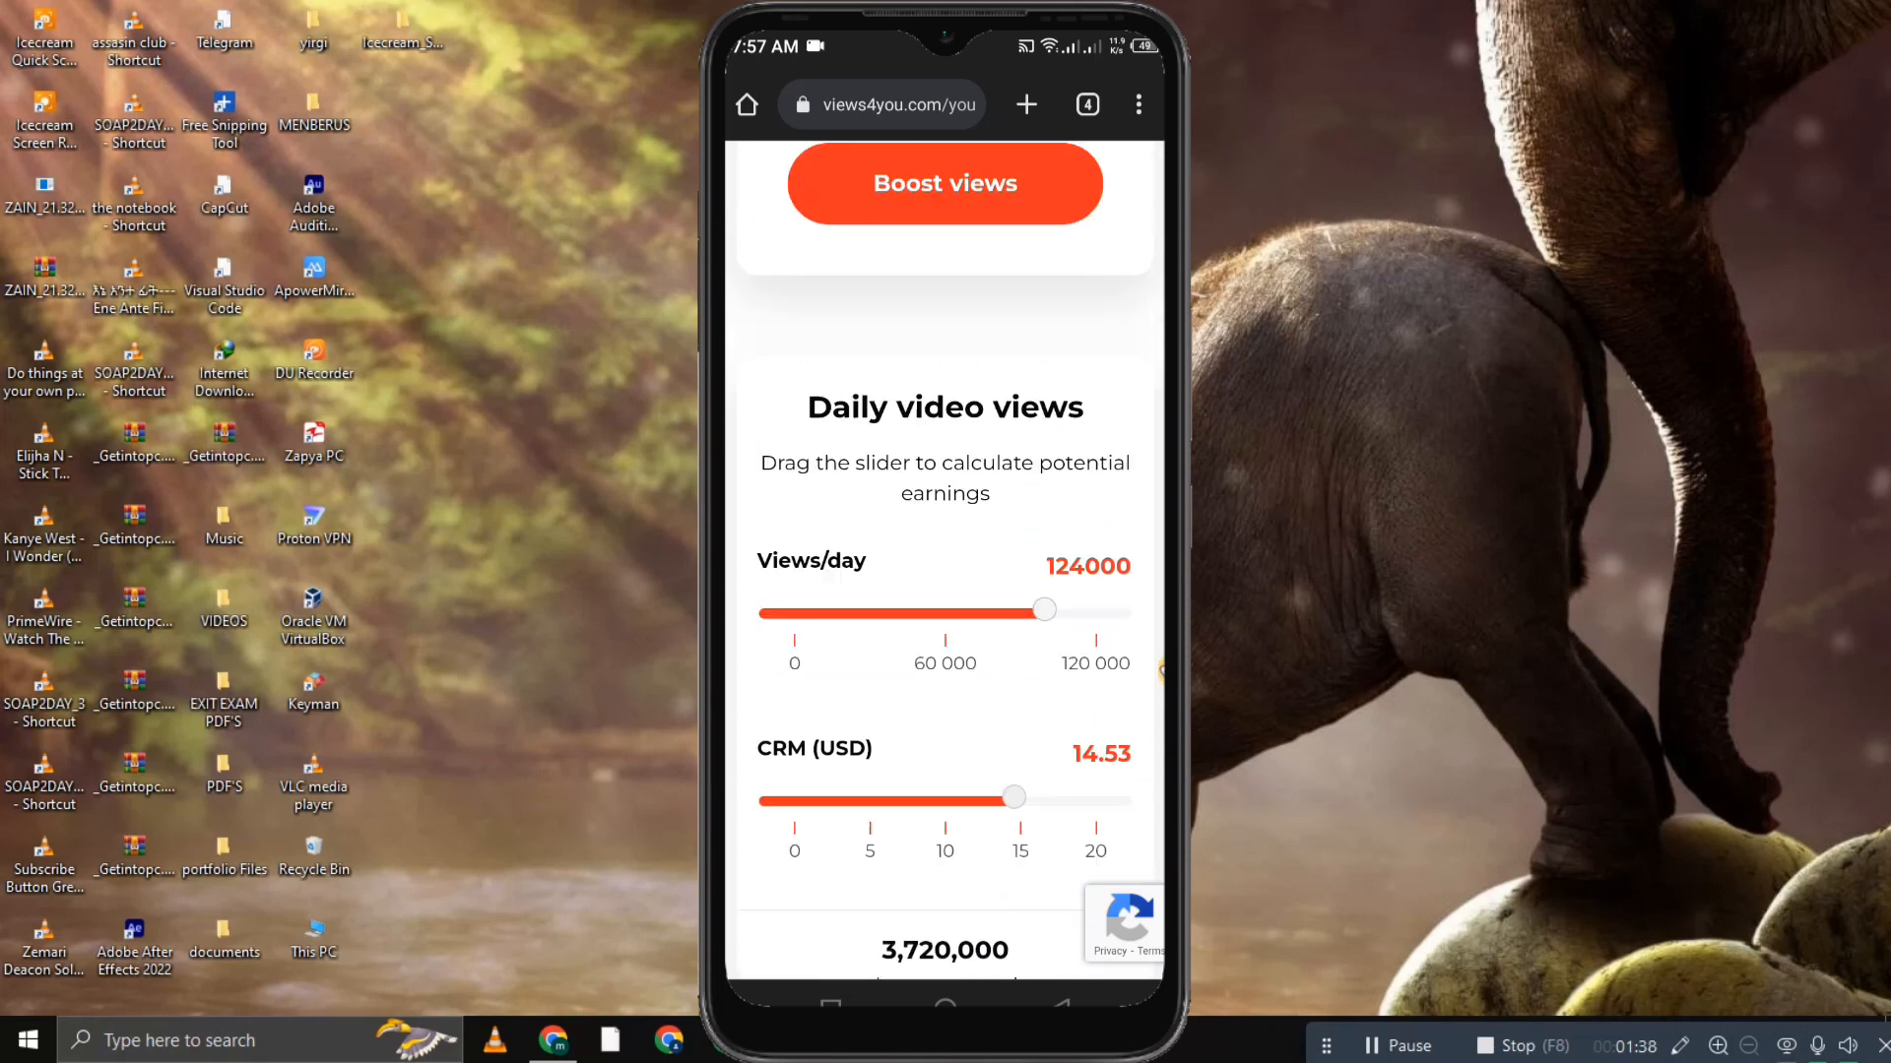
{"action": "scroll", "coordinate": [1161, 671], "scroll_direction": "up", "scroll_amount": 8}
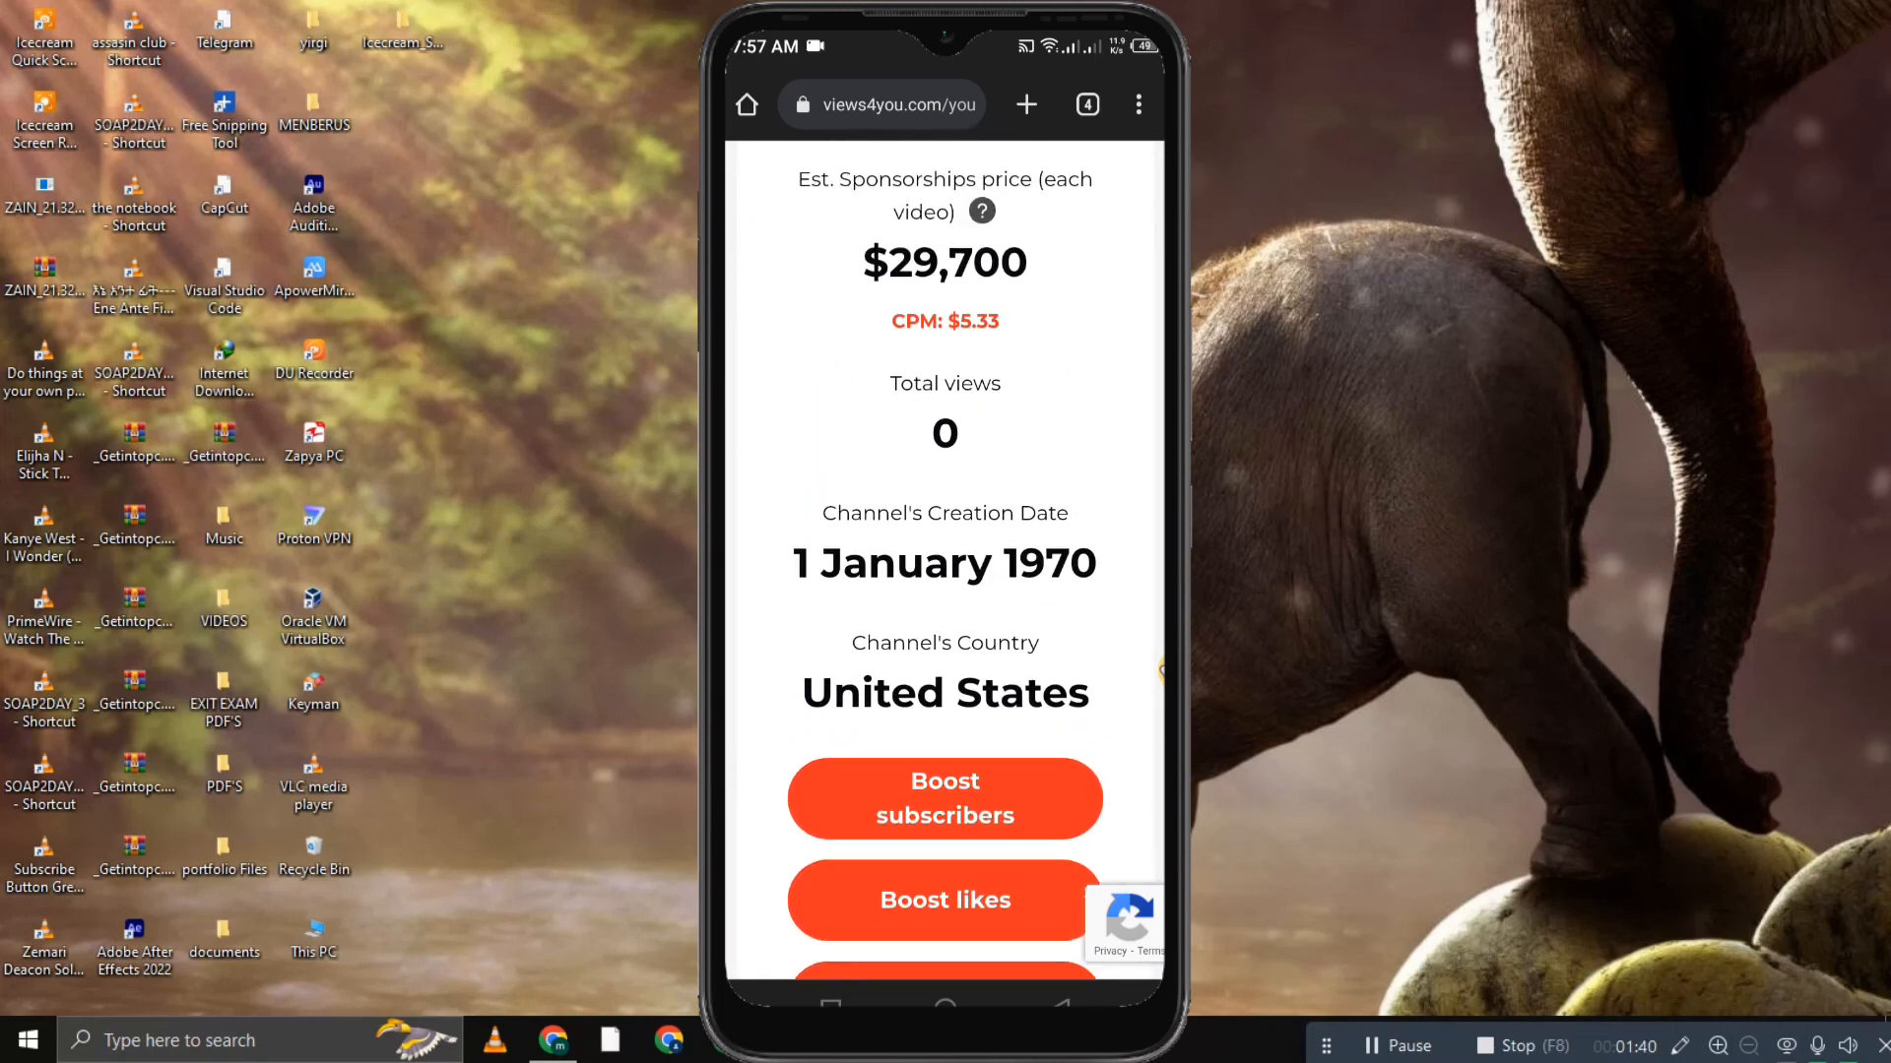
{"action": "scroll", "coordinate": [1161, 672], "scroll_direction": "up", "scroll_amount": 3}
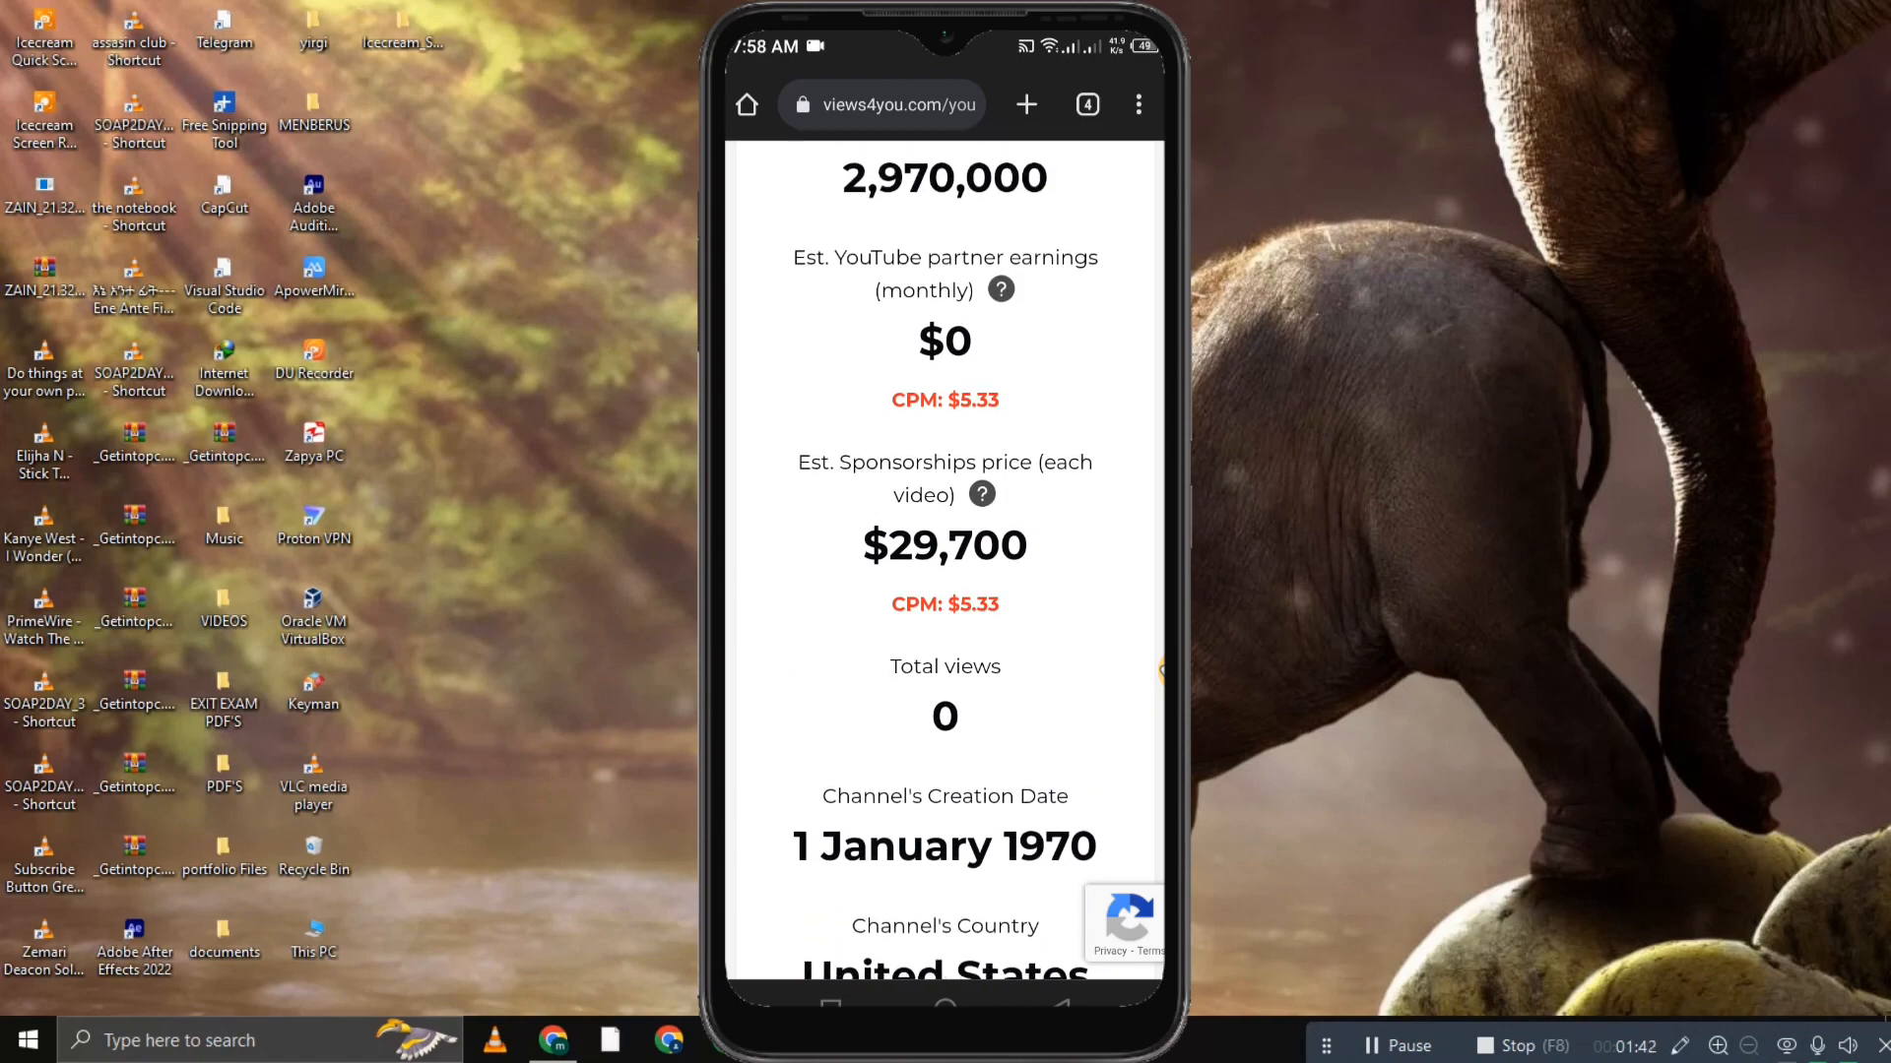
{"action": "scroll", "coordinate": [1161, 672], "scroll_direction": "up", "scroll_amount": 3}
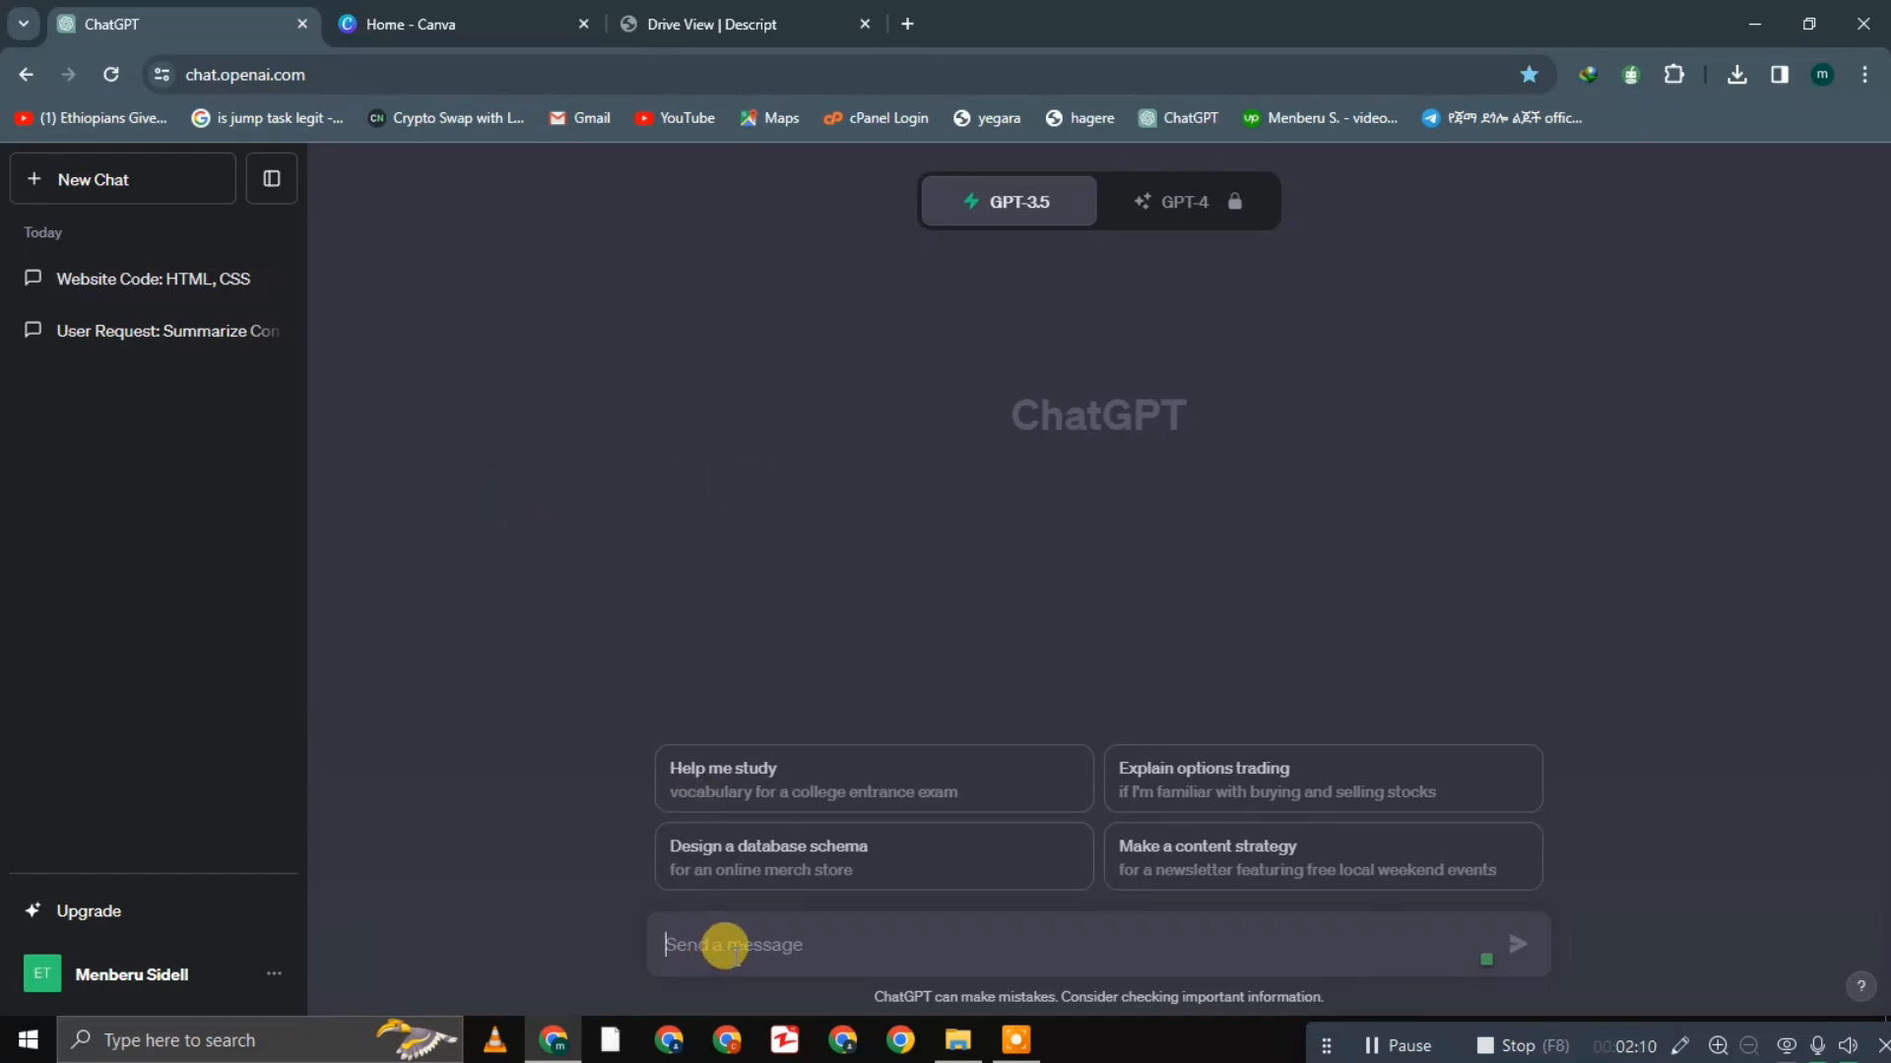
Start a new ChatGPT conversation by sending the message "hey"
{"action": "type", "text": "hey"}
{"action": "key", "text": "Return"}
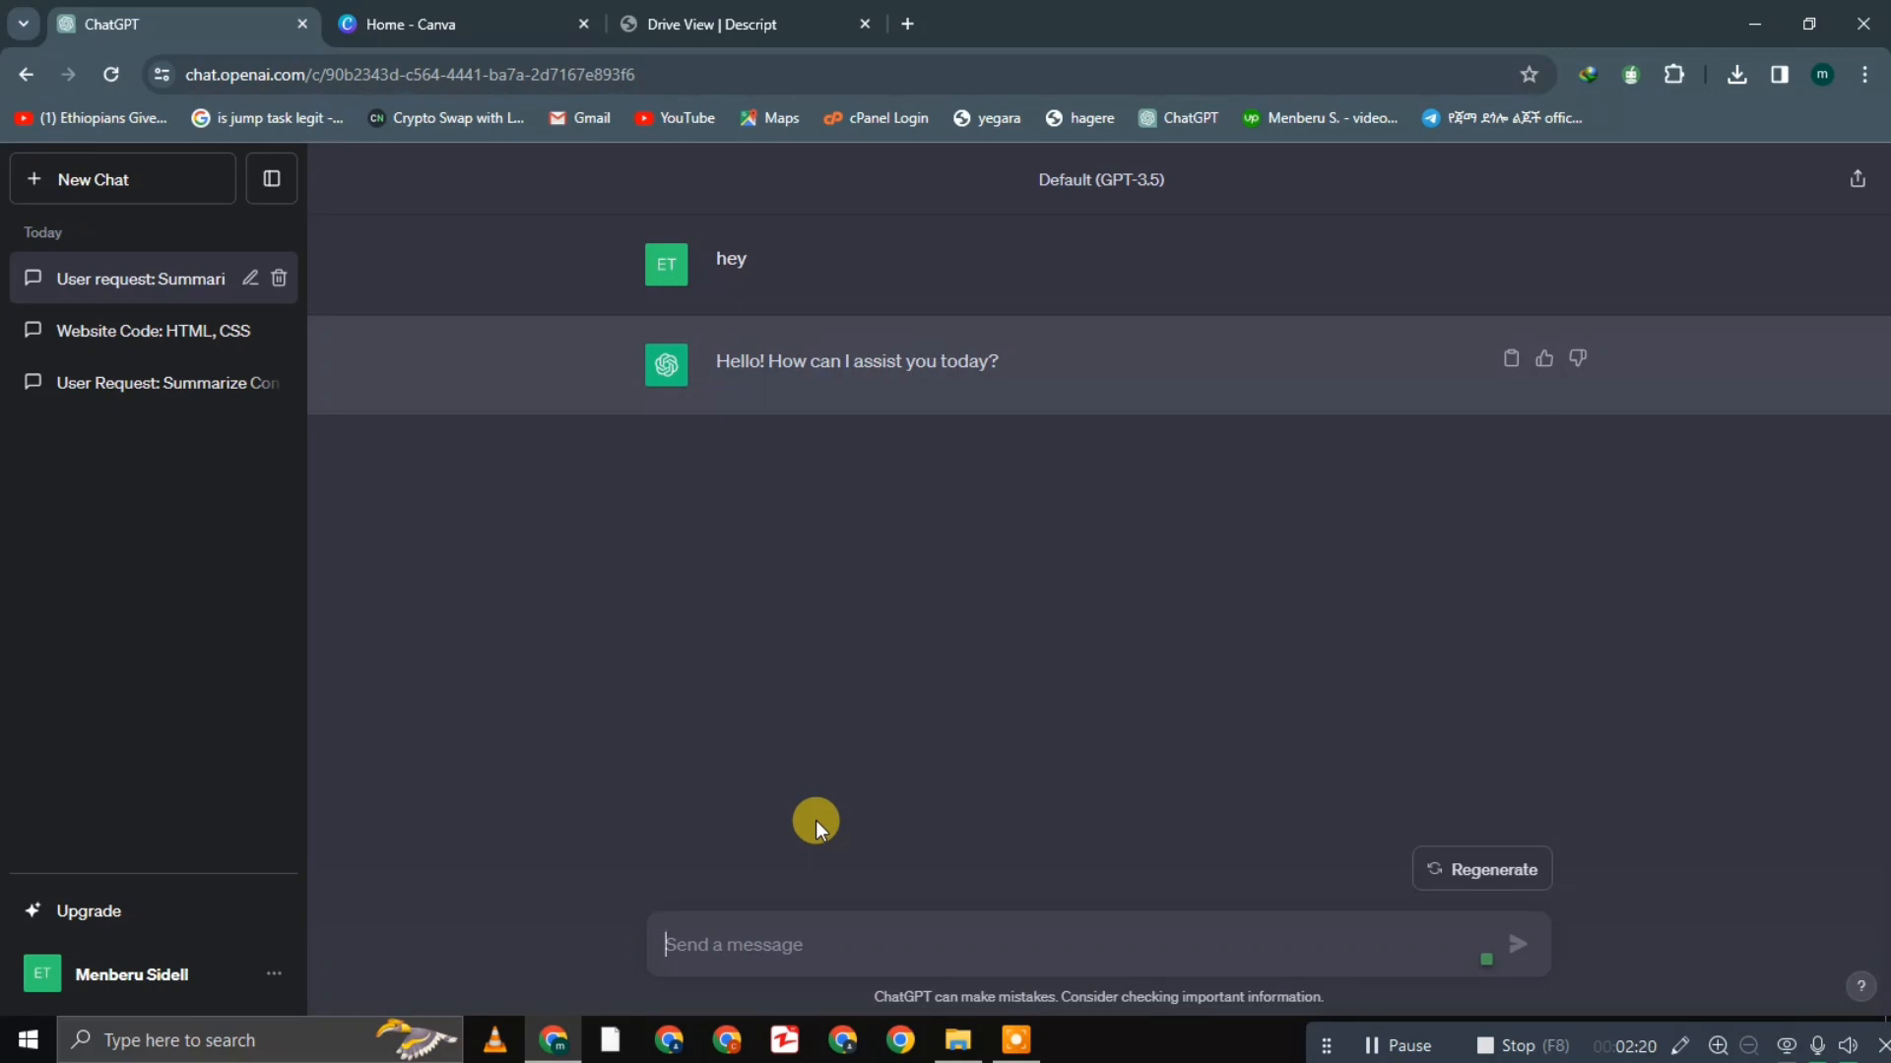
Draft the prompt "youtube niches" in the chat's message field without sending it
{"action": "type", "text": "n"}
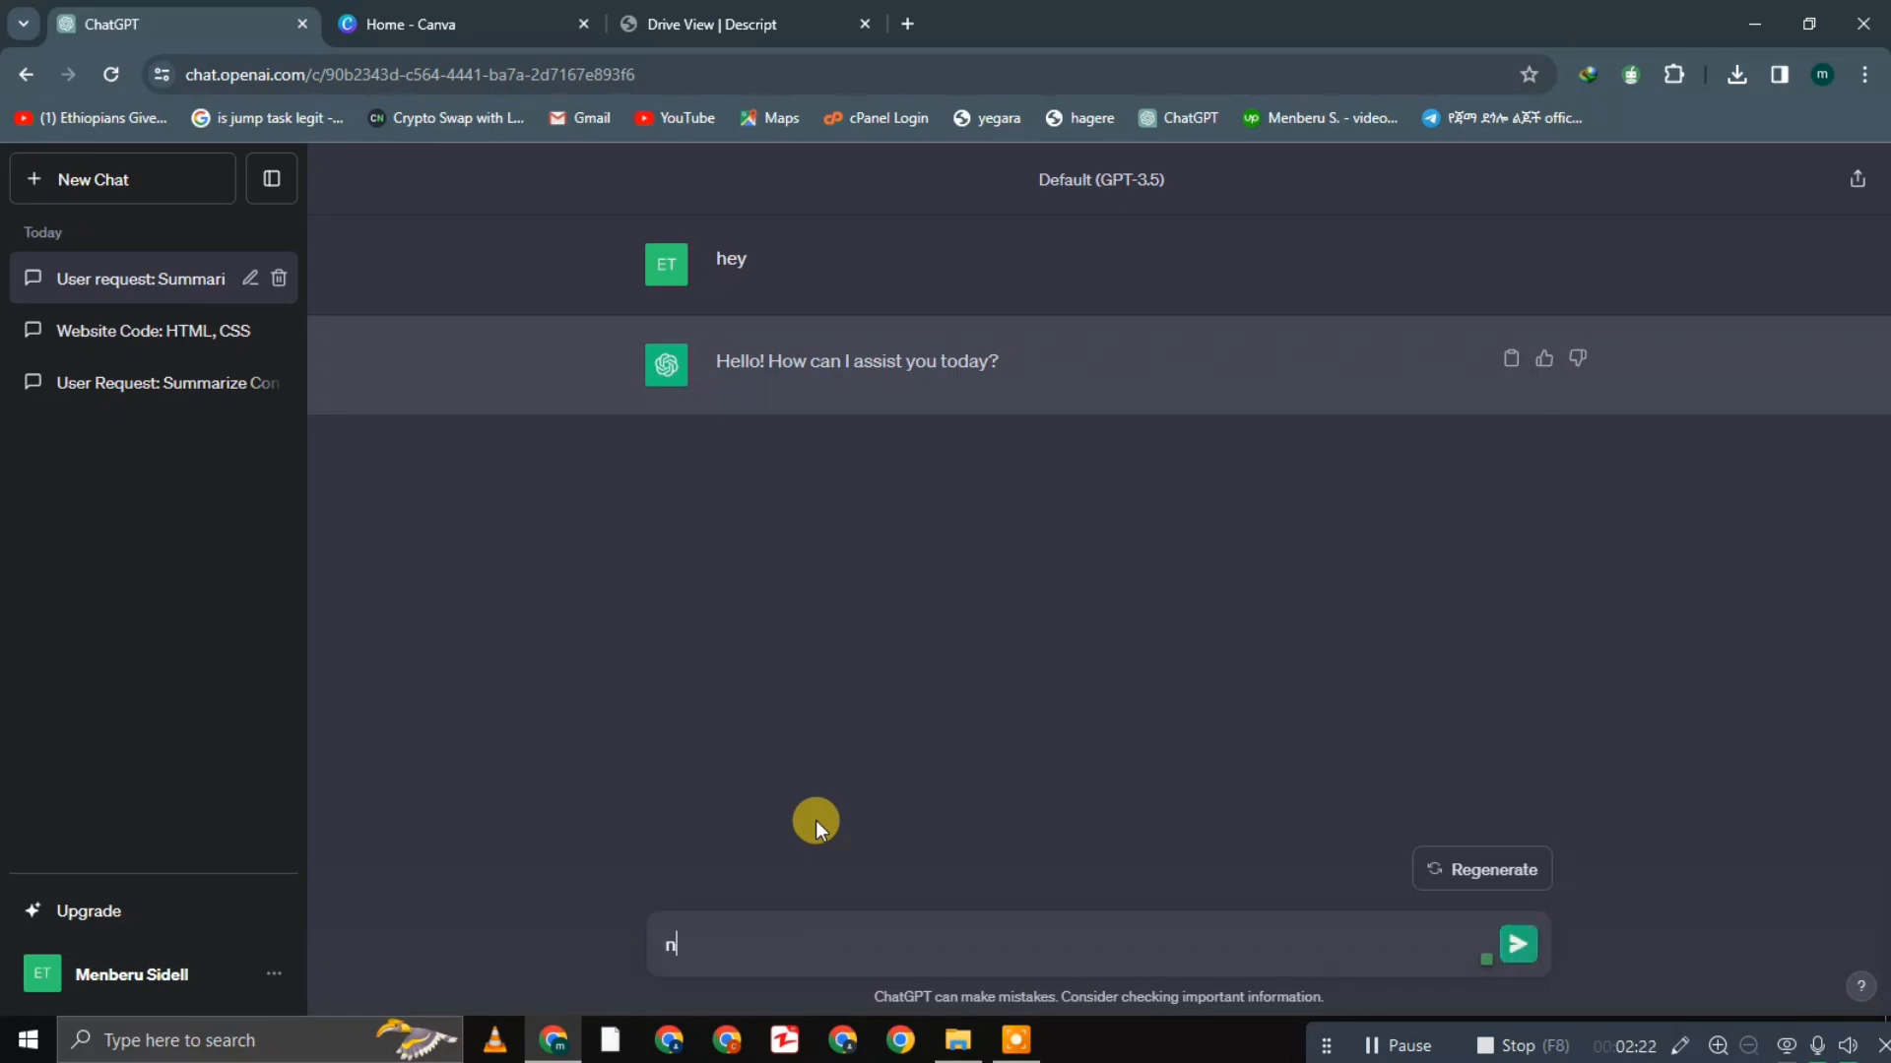
{"action": "type", "text": "iches"}
{"action": "key", "text": "Left"}
{"action": "key", "text": "Left"}
{"action": "key", "text": "Left"}
{"action": "type", "text": "youtube "}
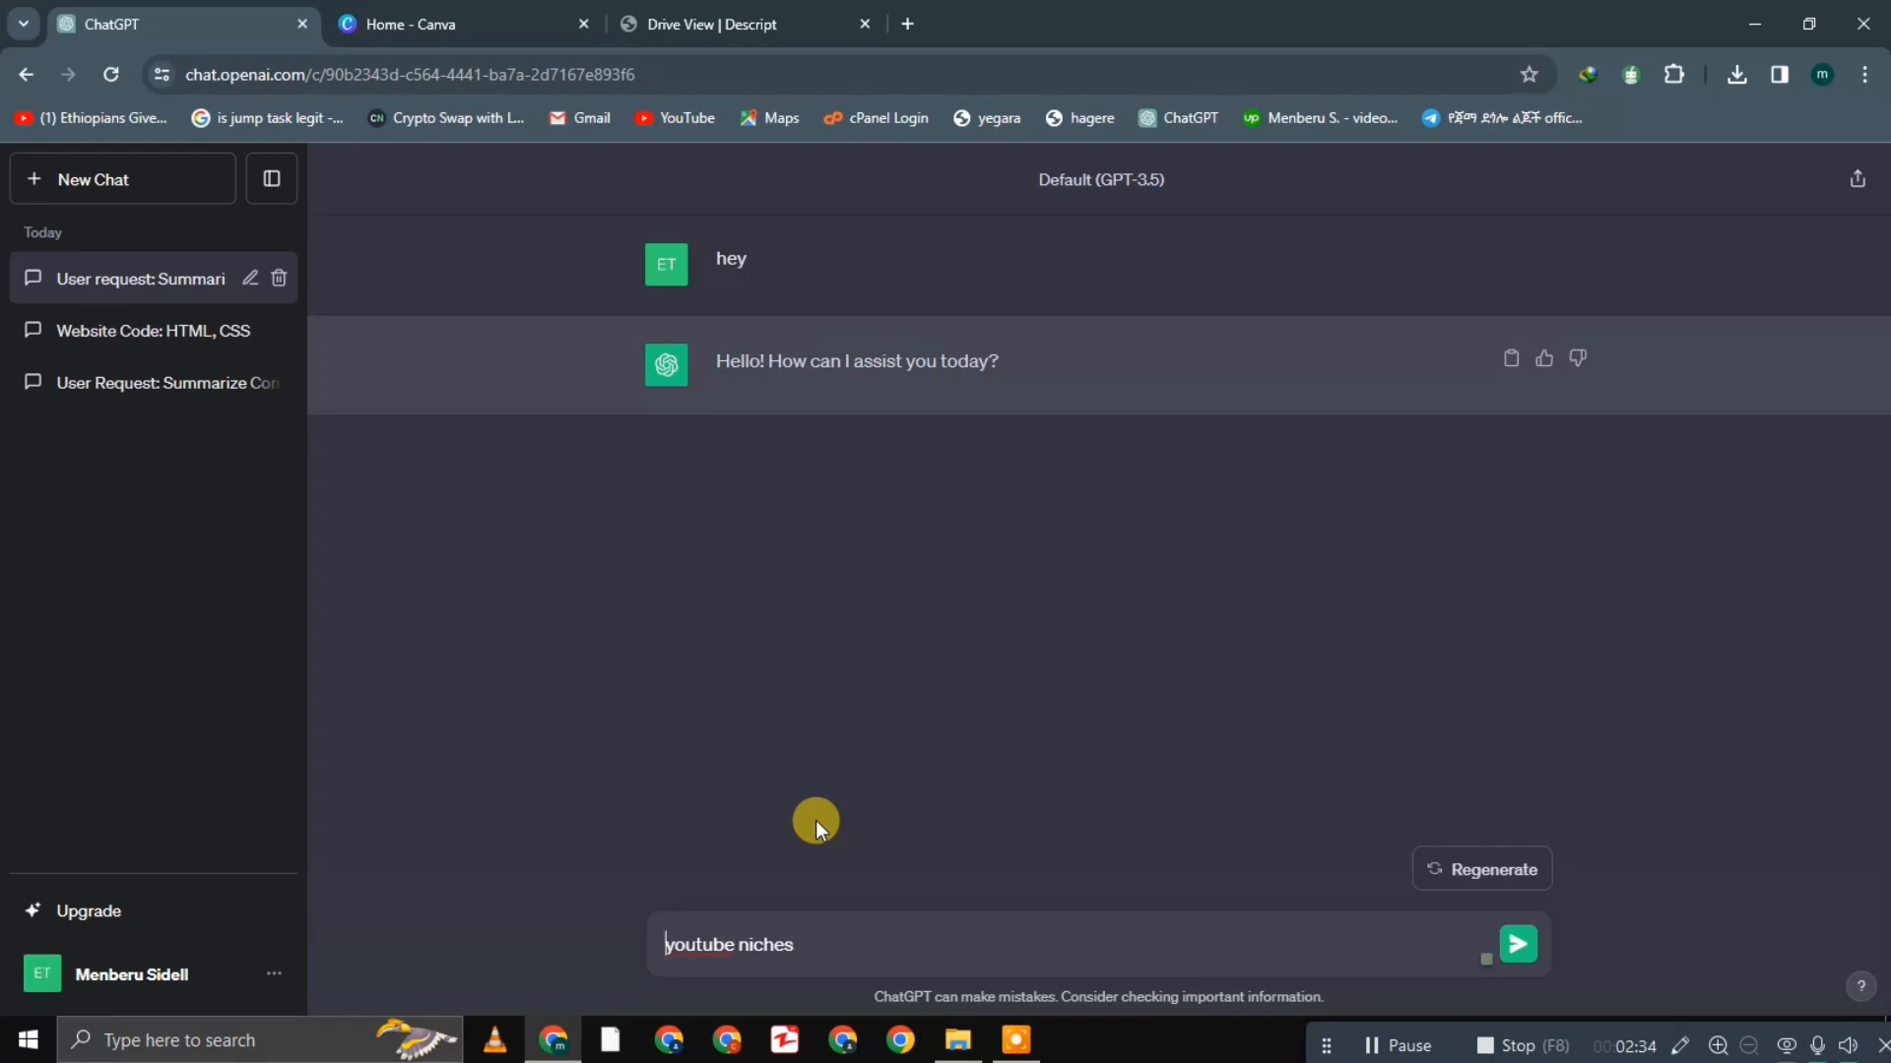
Expand the drafted prompt to "give youtube 50 niches" and send it
{"action": "type", "text": "give"}
{"action": "key", "text": "Right"}
{"action": "key", "text": "Right"}
{"action": "key", "text": "Right"}
{"action": "key", "text": "Right"}
{"action": "key", "text": "Right"}
{"action": "key", "text": "Right"}
{"action": "type", "text": "50"}
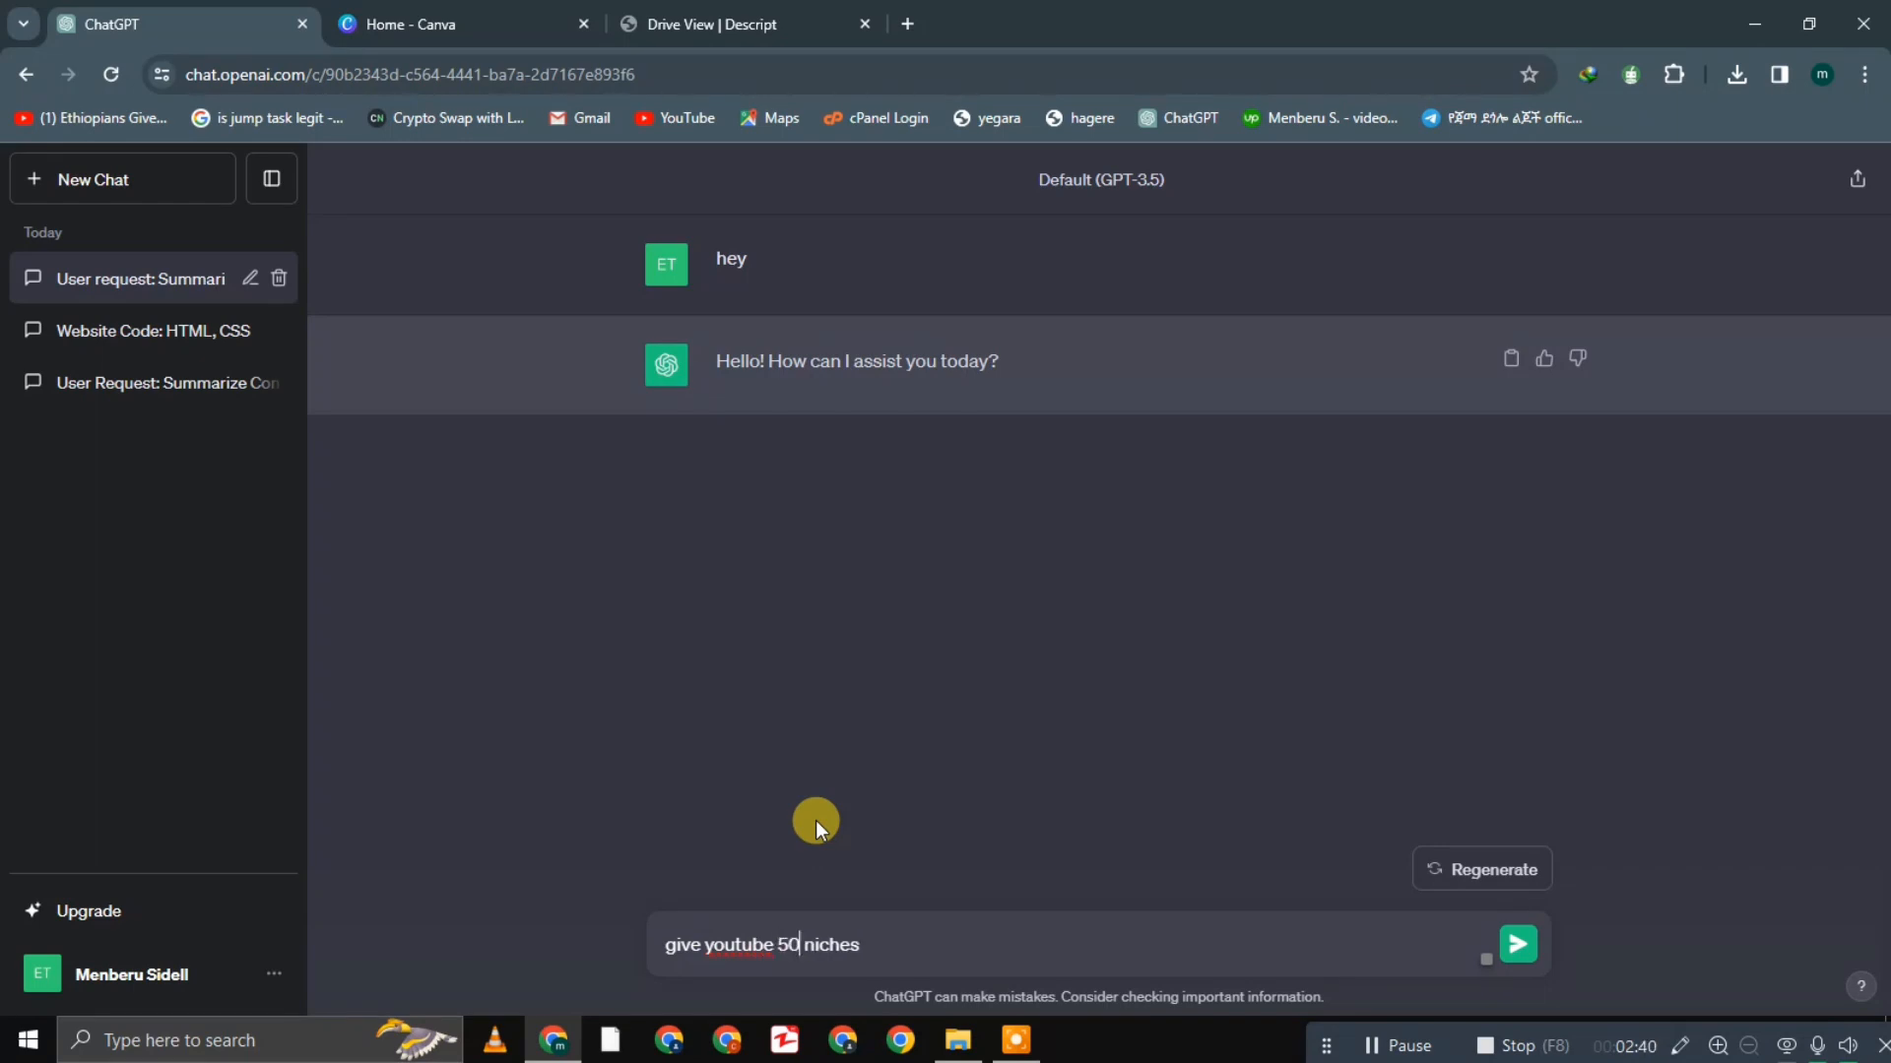
{"action": "key", "text": "Return"}
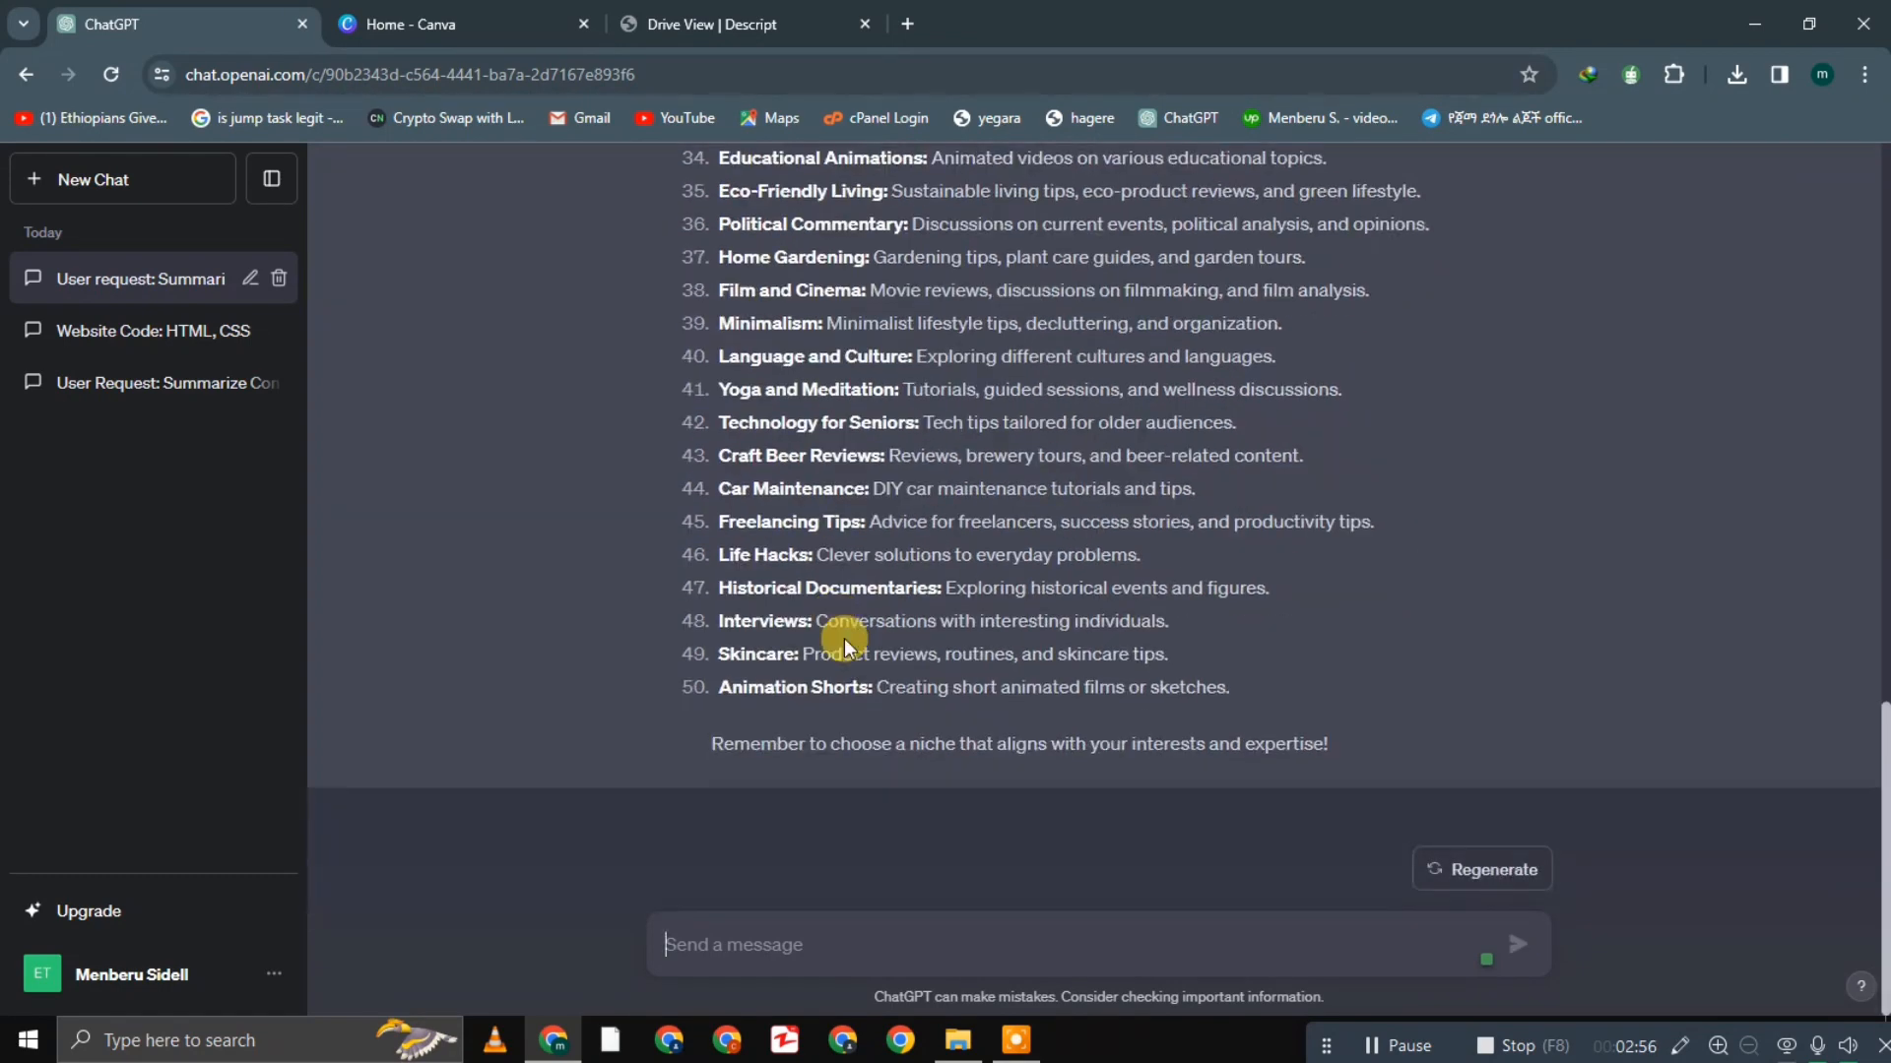
{"action": "scroll", "coordinate": [843, 638], "scroll_direction": "up", "scroll_amount": 8}
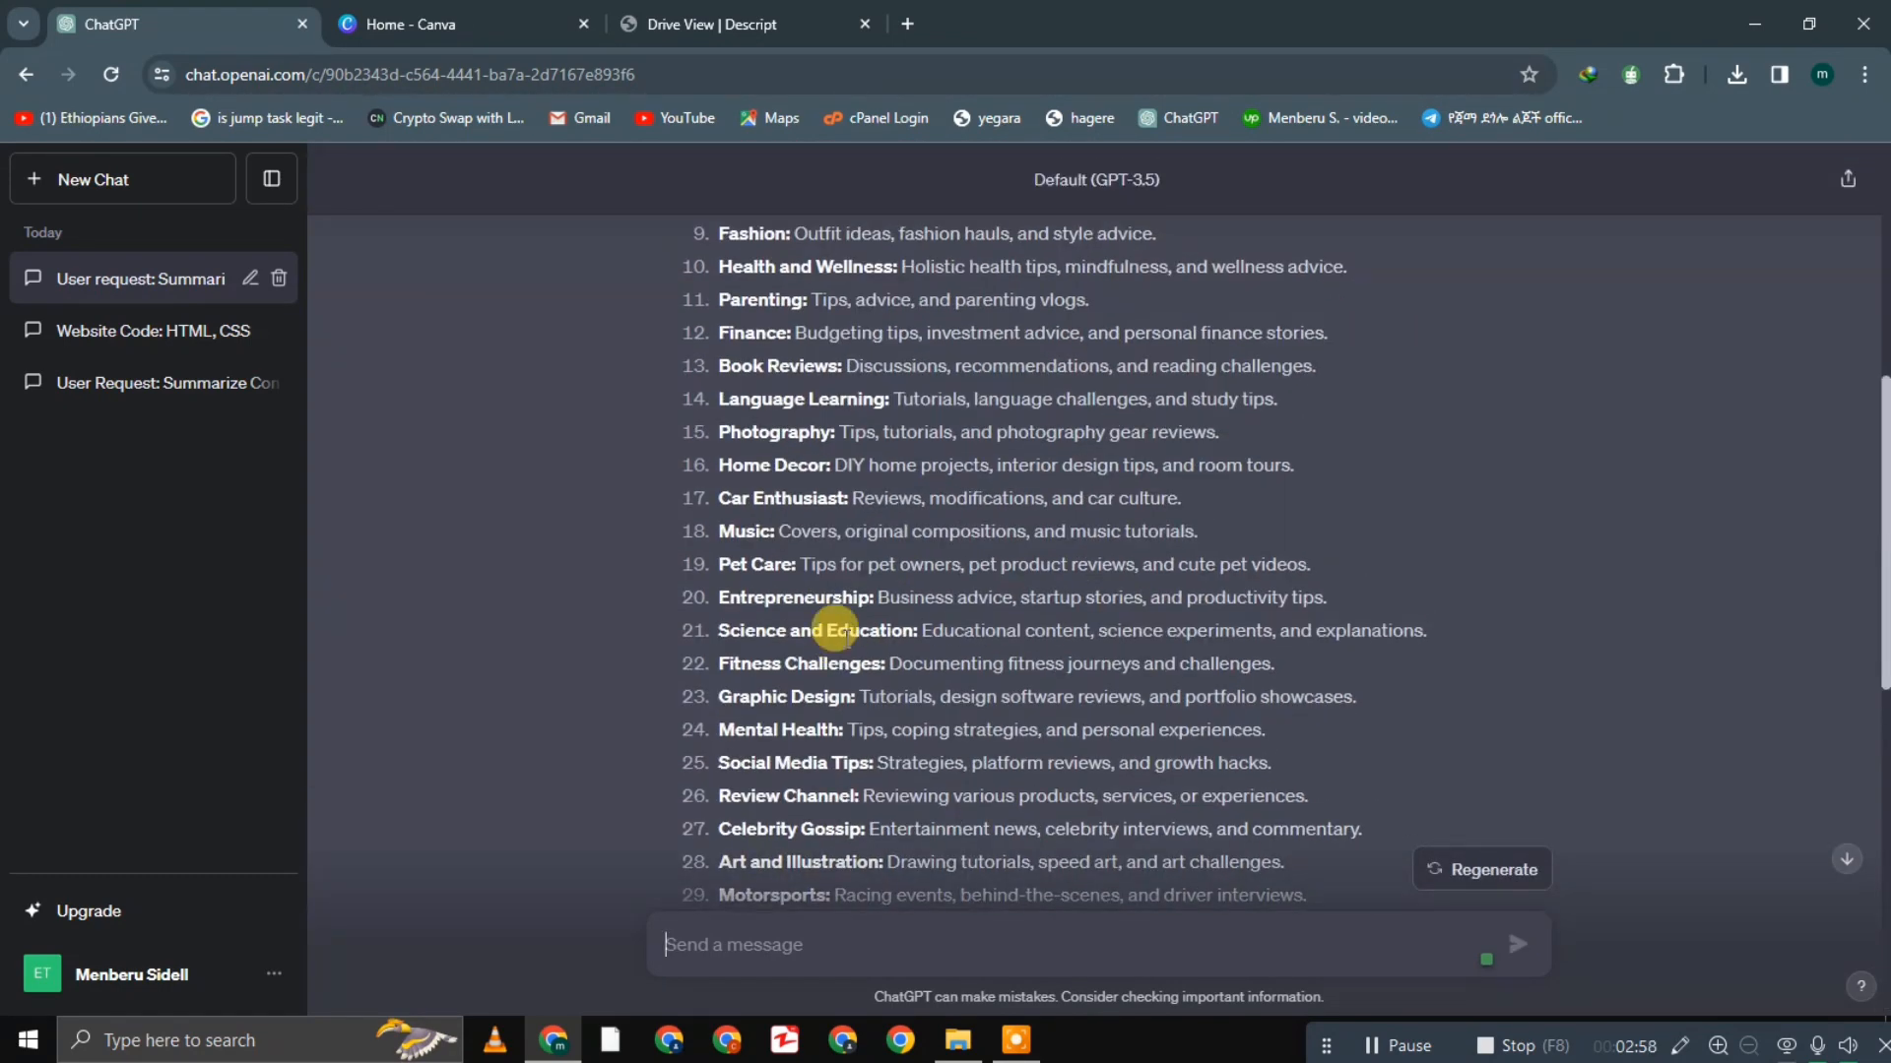
{"action": "scroll", "coordinate": [836, 631], "scroll_direction": "up", "scroll_amount": 2}
{"action": "type", "text": "m"}
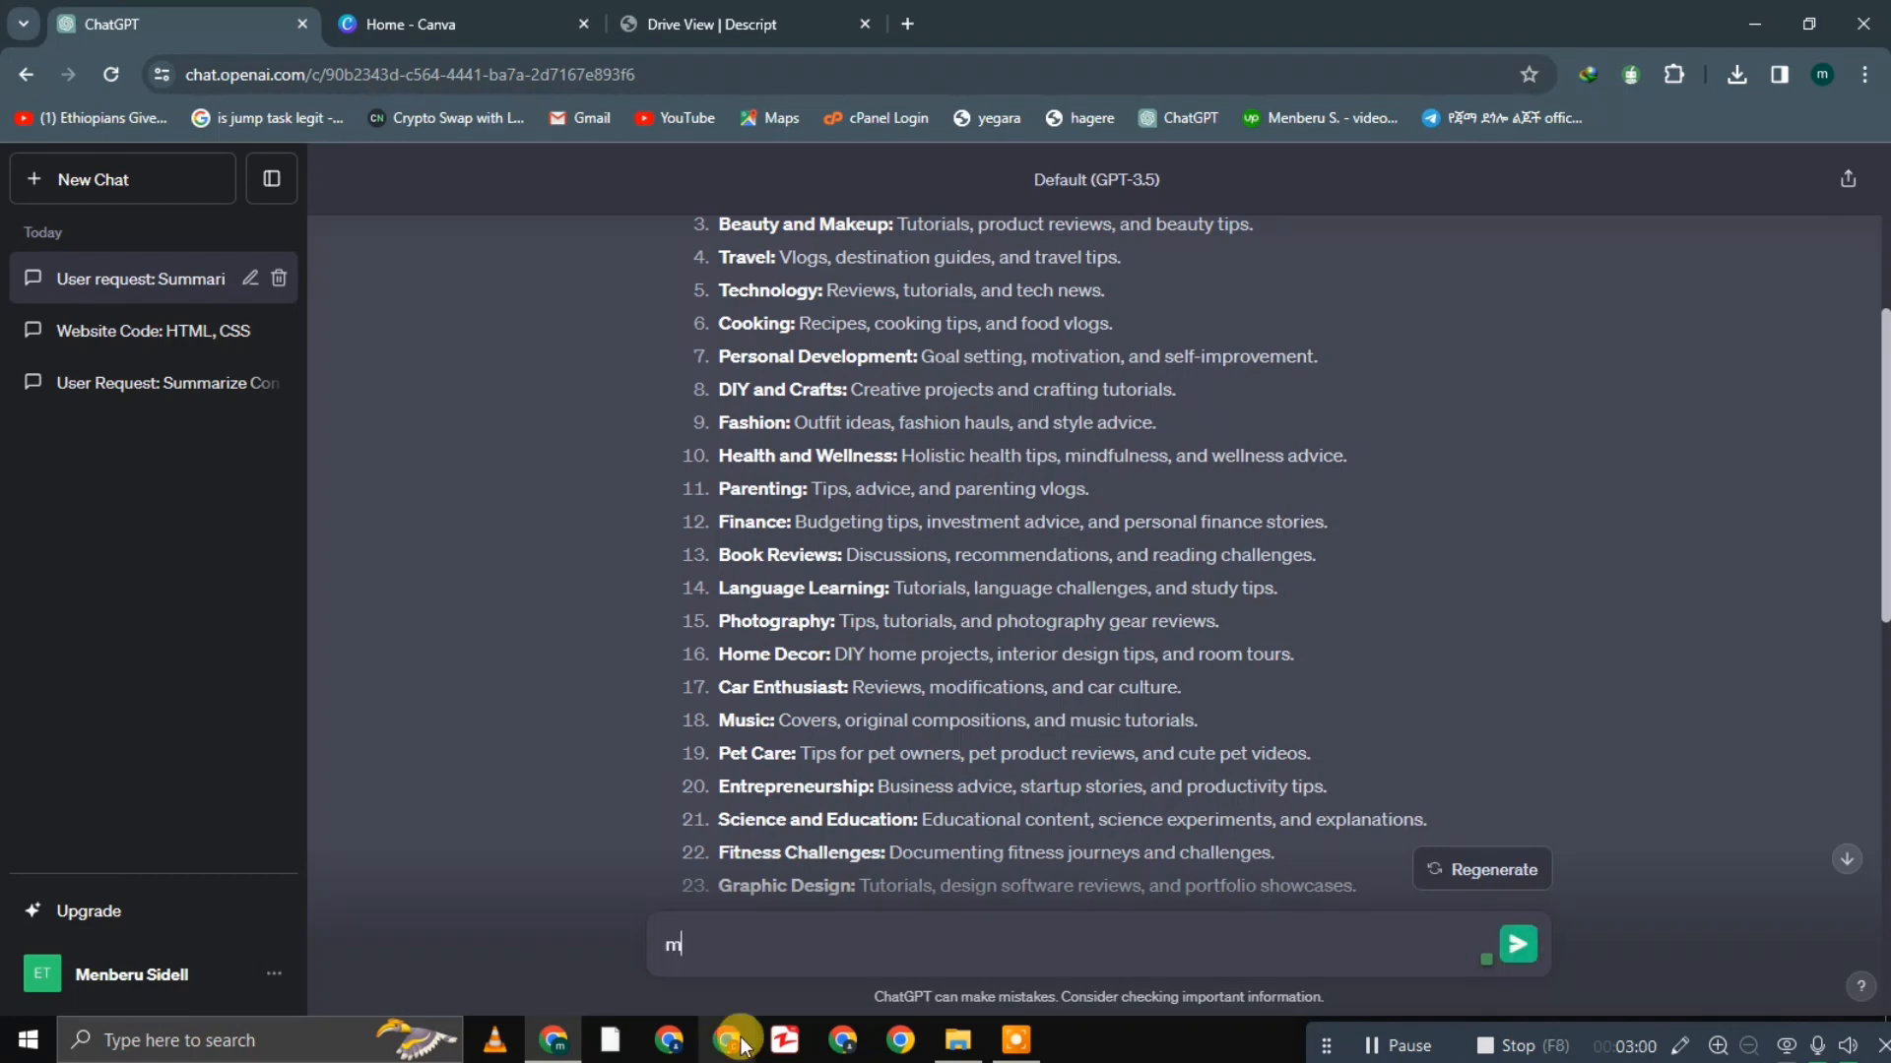
{"action": "type", "text": "otivation"}
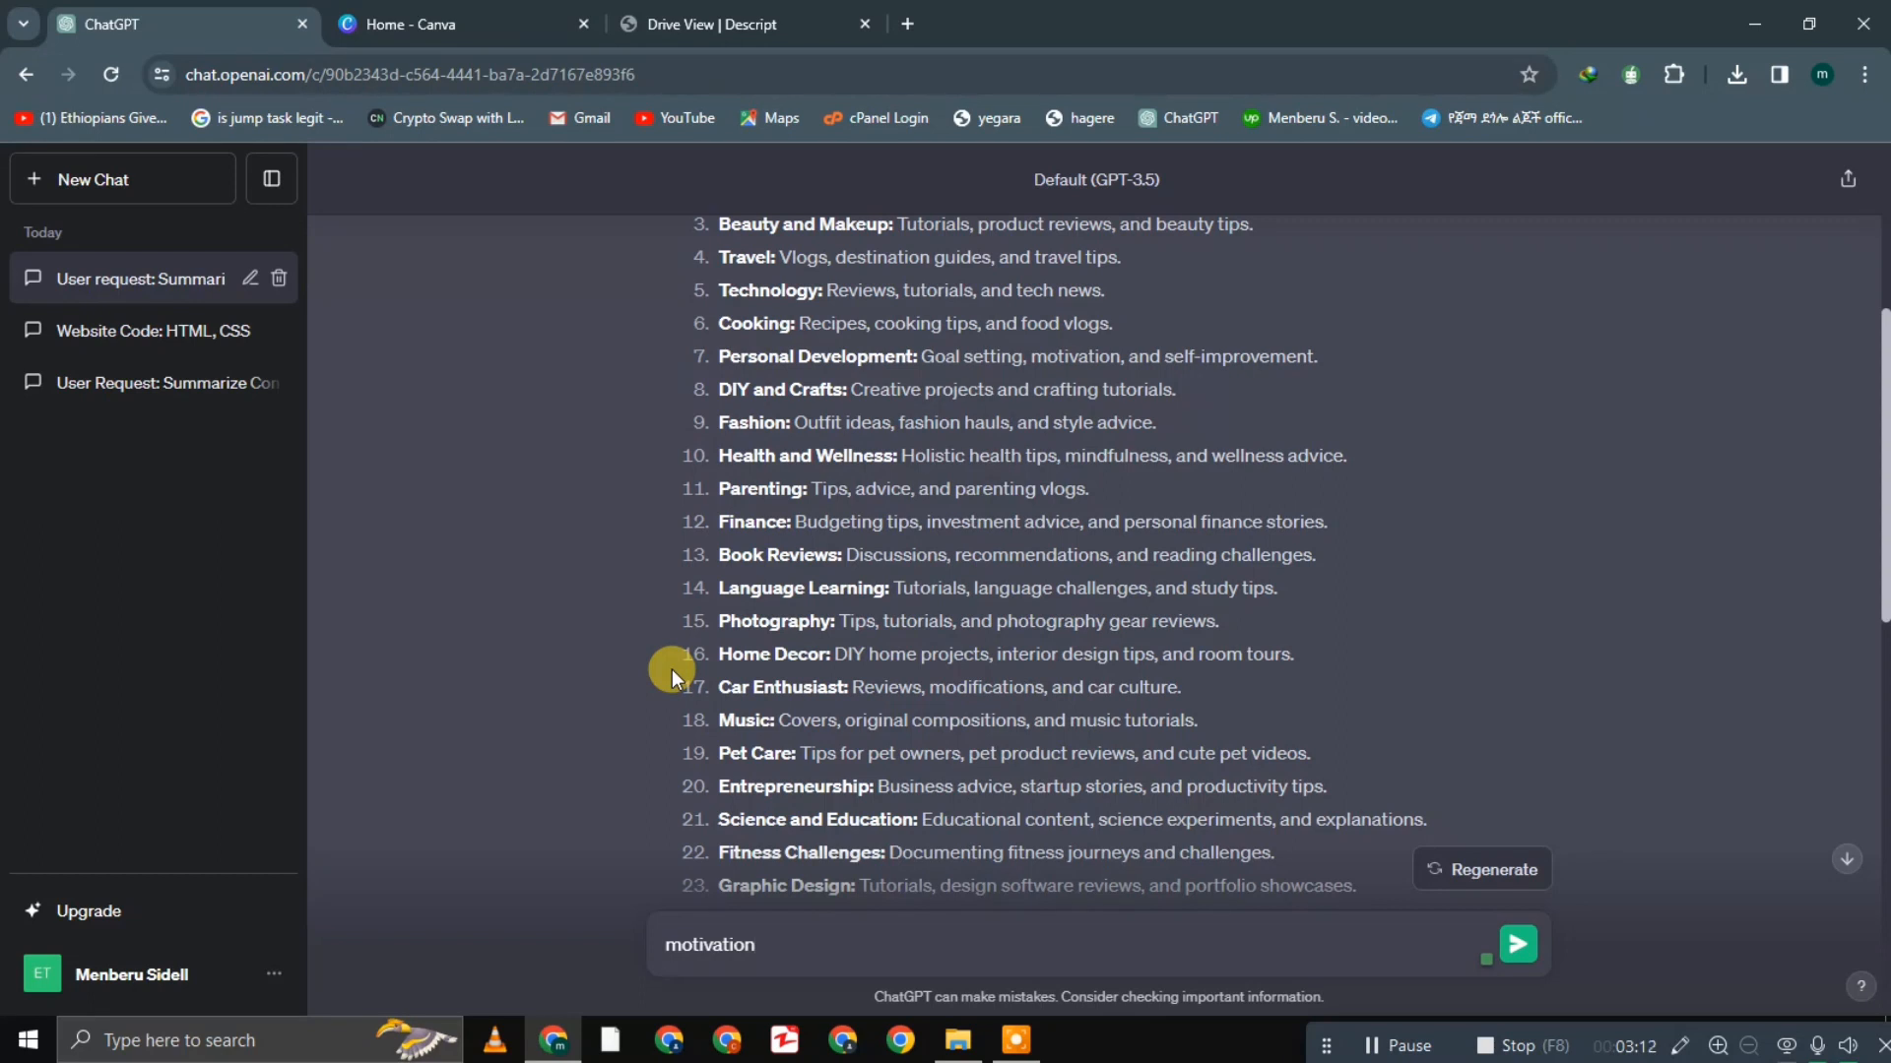
{"action": "key", "text": "BackSpace"}
{"action": "key", "text": "BackSpace"}
{"action": "key", "text": "BackSpace"}
{"action": "key", "text": "BackSpace"}
{"action": "key", "text": "BackSpace"}
{"action": "key", "text": "BackSpace"}
{"action": "key", "text": "BackSpace"}
{"action": "key", "text": "BackSpace"}
{"action": "key", "text": "BackSpace"}
{"action": "key", "text": "BackSpace"}
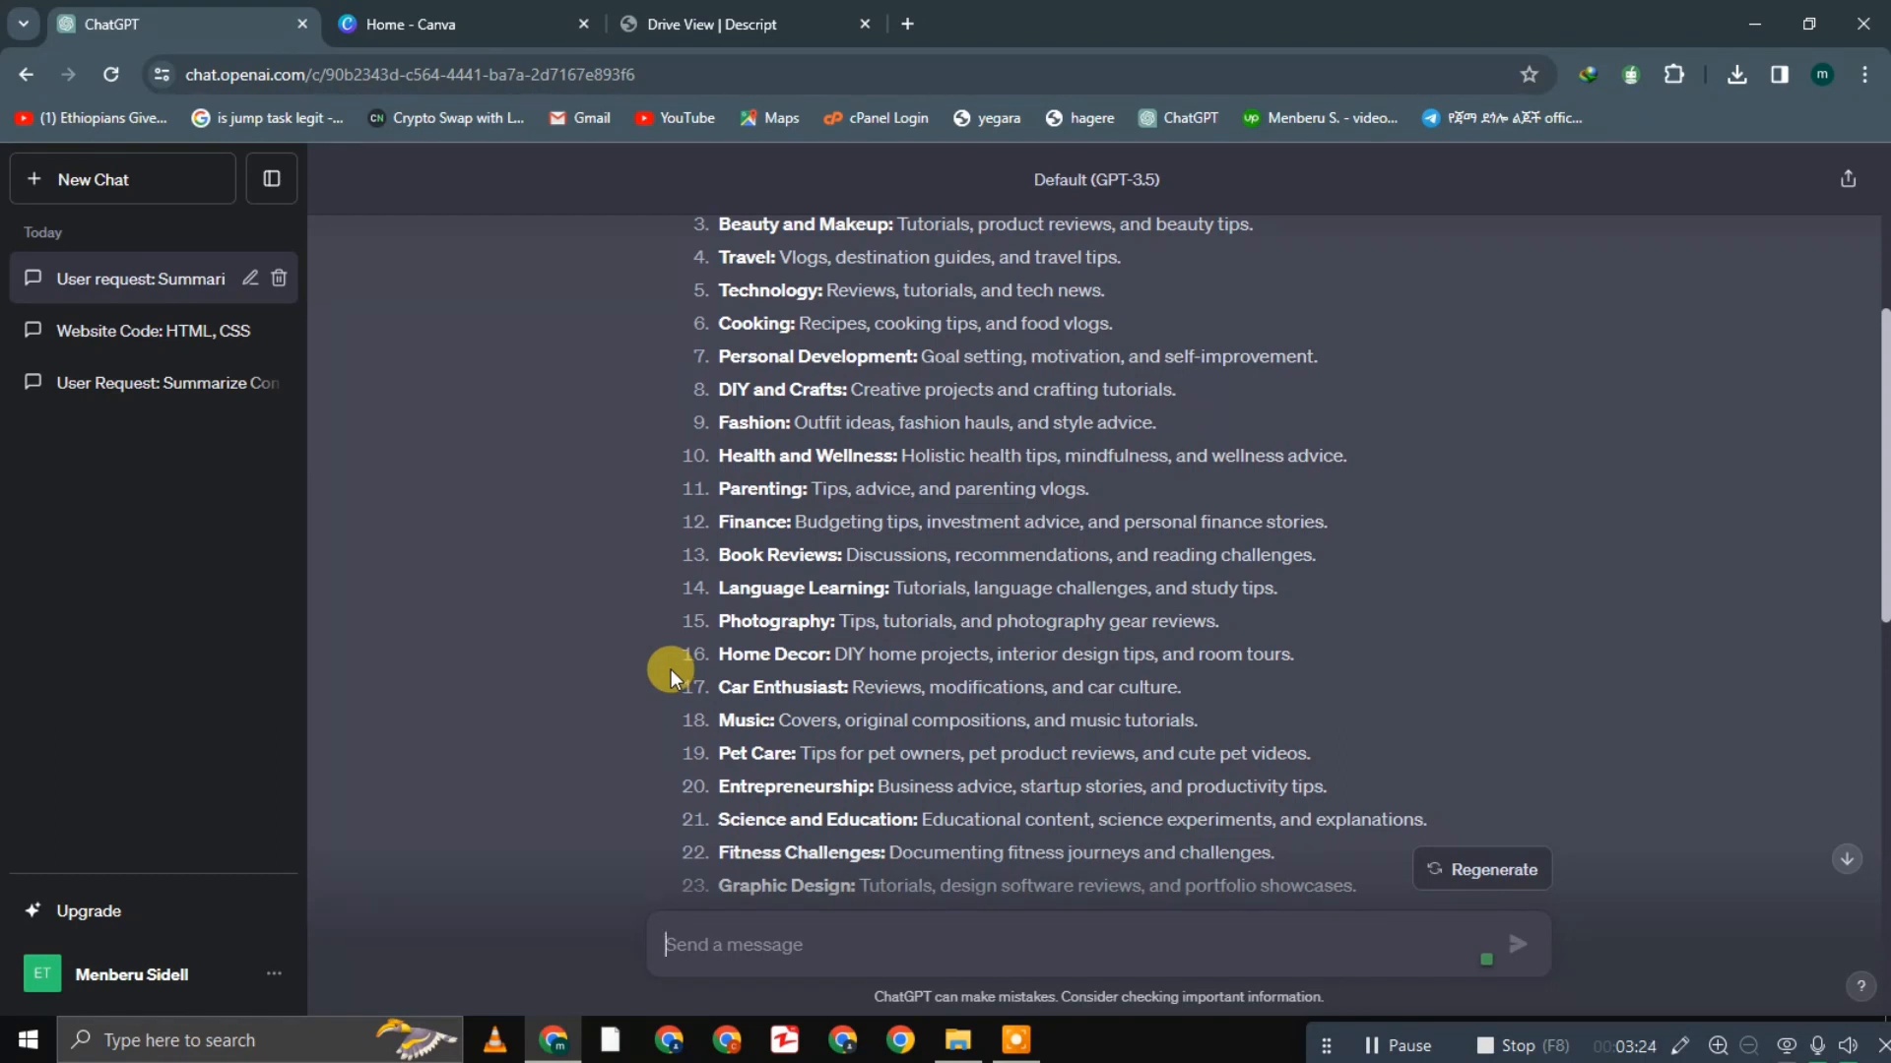
Ask the chatbot to "give short motivation about money" and send the prompt
{"action": "type", "text": "give moti"}
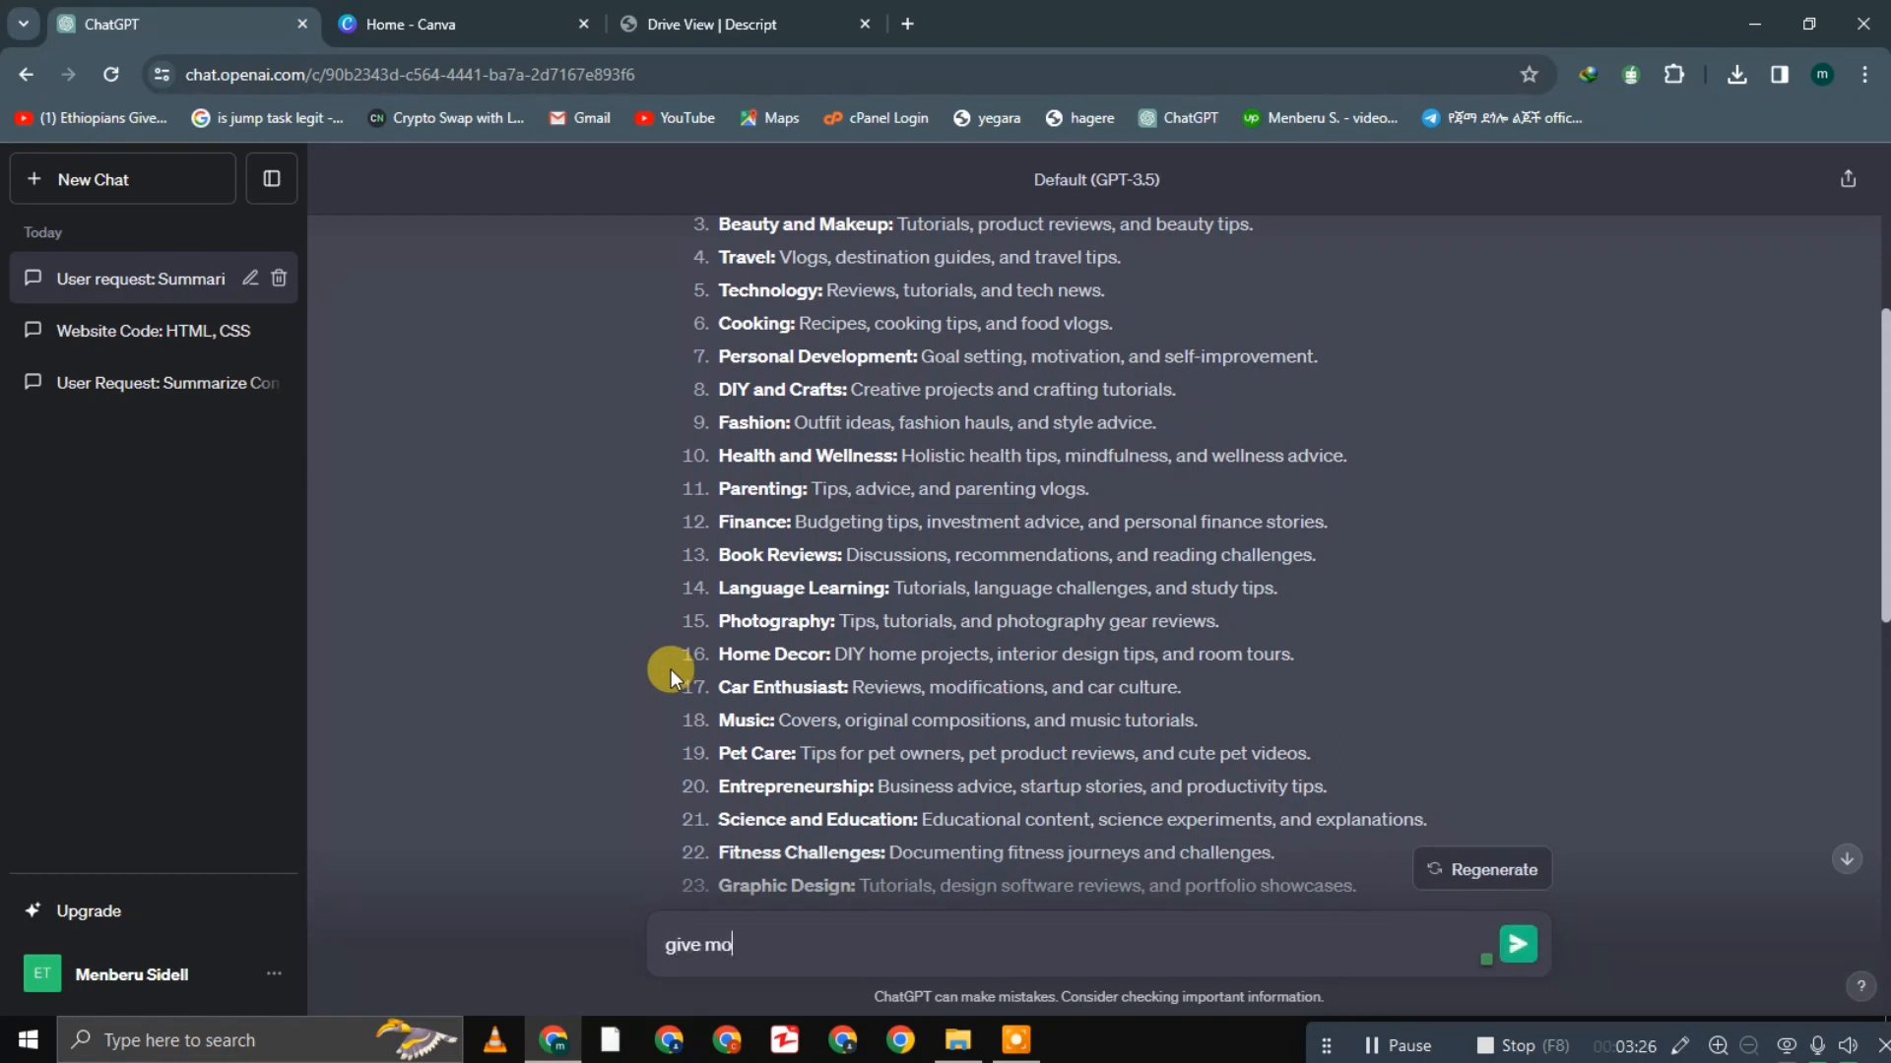
{"action": "key", "text": "BackSpace"}
{"action": "key", "text": "BackSpace"}
{"action": "key", "text": "BackSpace"}
{"action": "key", "text": "BackSpace"}
{"action": "type", "text": "short mot"}
{"action": "type", "text": "ivation about "}
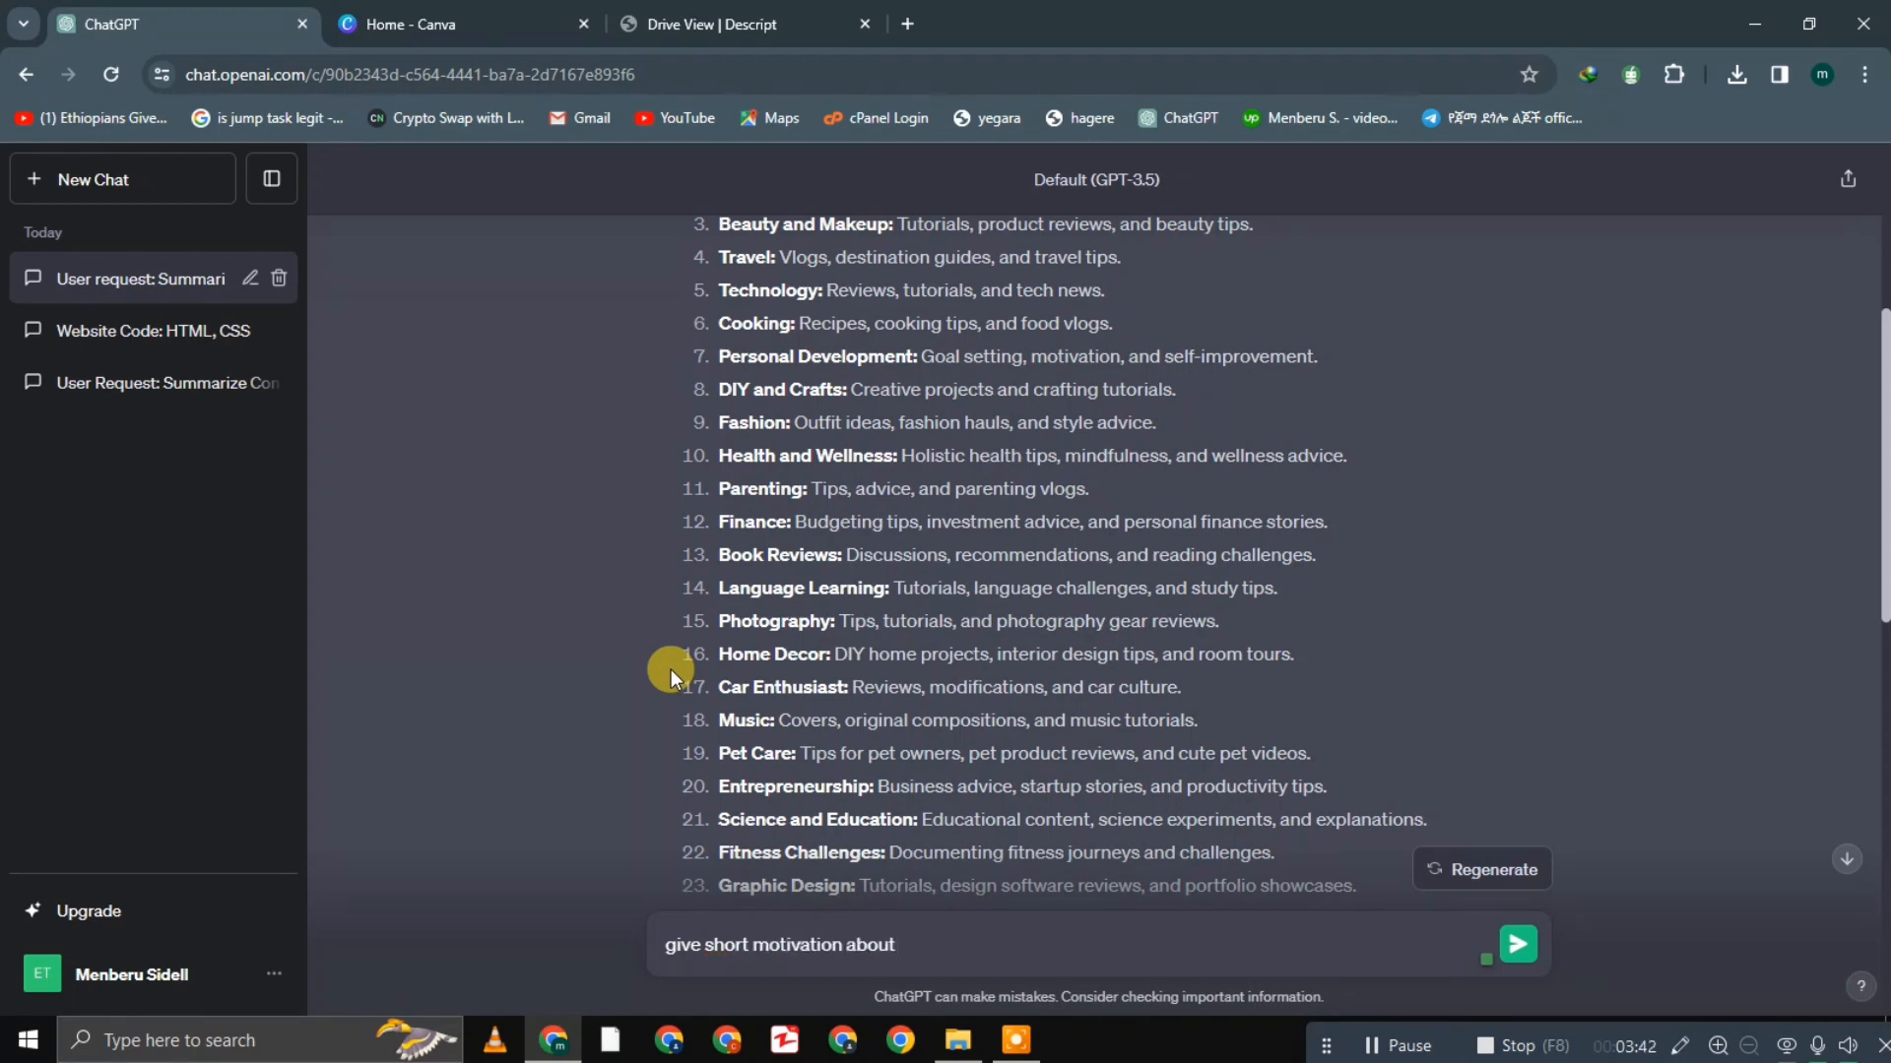
{"action": "type", "text": "money"}
{"action": "key", "text": "Return"}
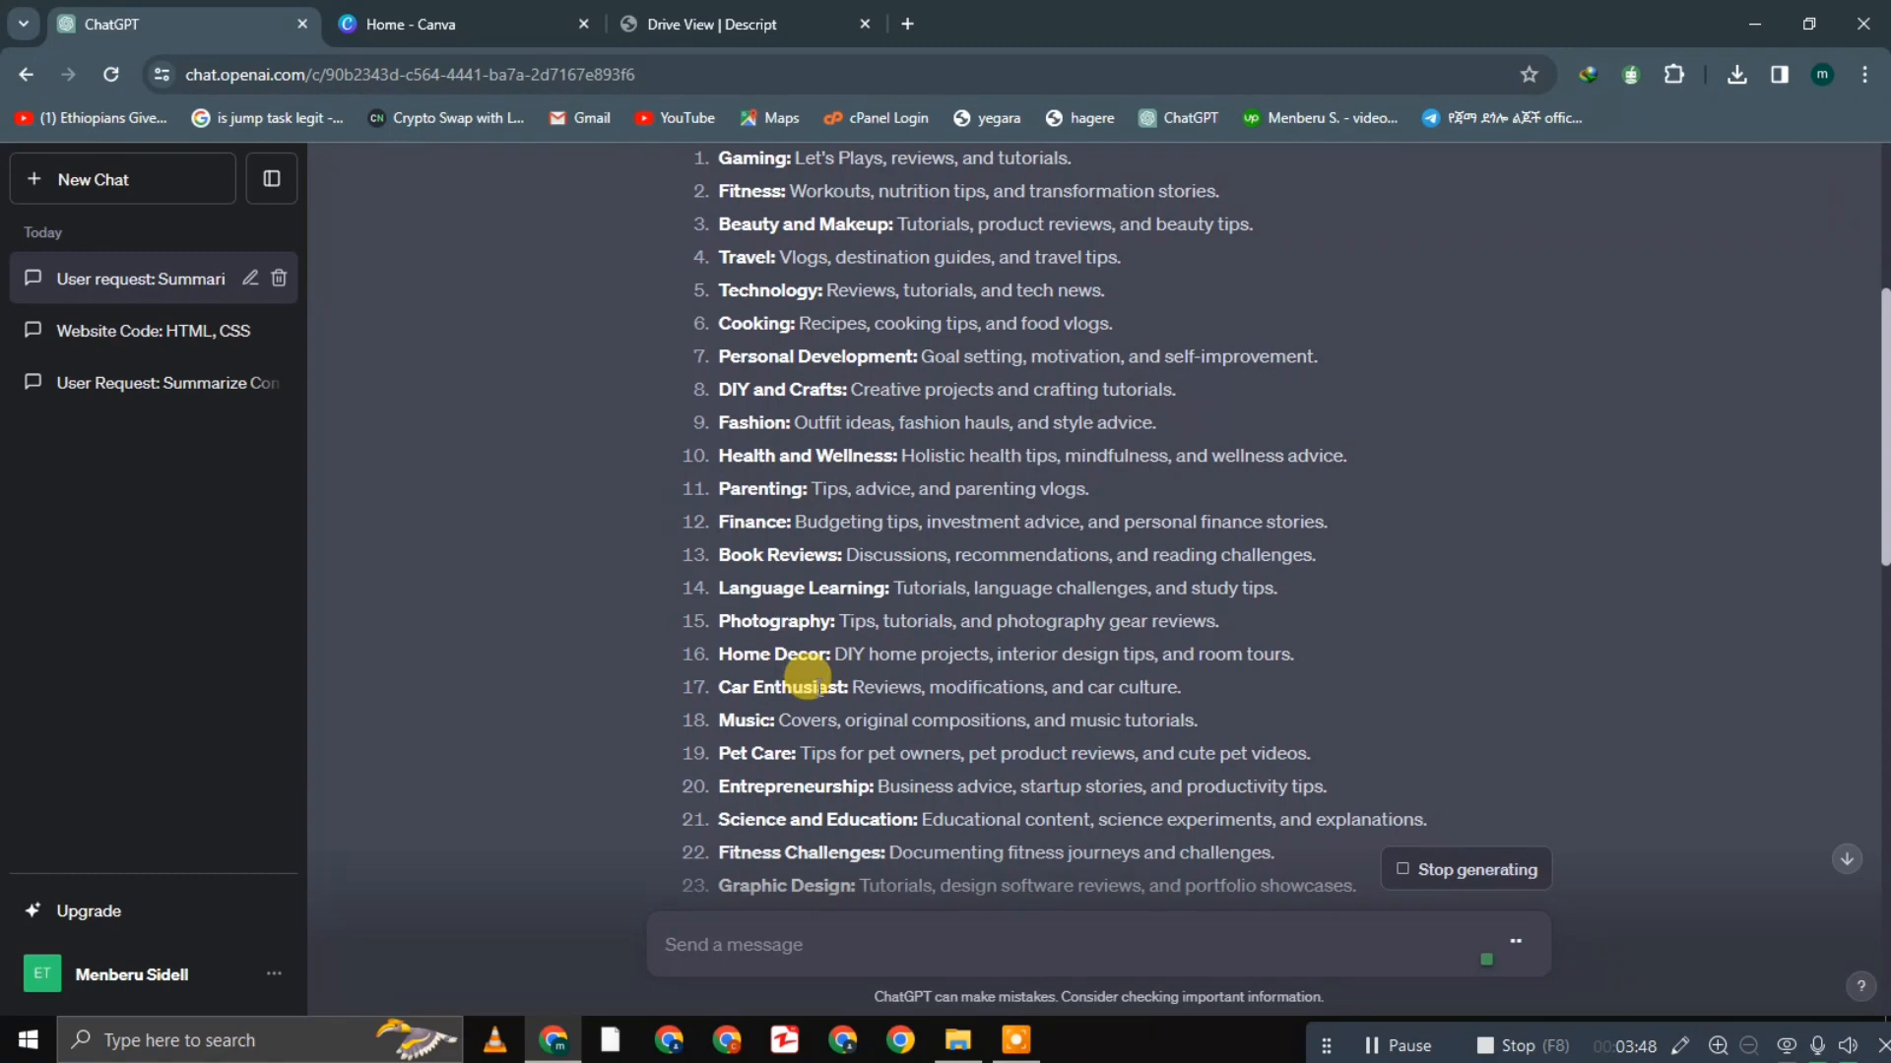
{"action": "right_click", "coordinate": [809, 684]}
{"action": "left_click", "coordinate": [1177, 783]}
Copy the sent prompt "give short motivation about money" into the message field
{"action": "scroll", "coordinate": [1184, 788], "scroll_direction": "down", "scroll_amount": 15}
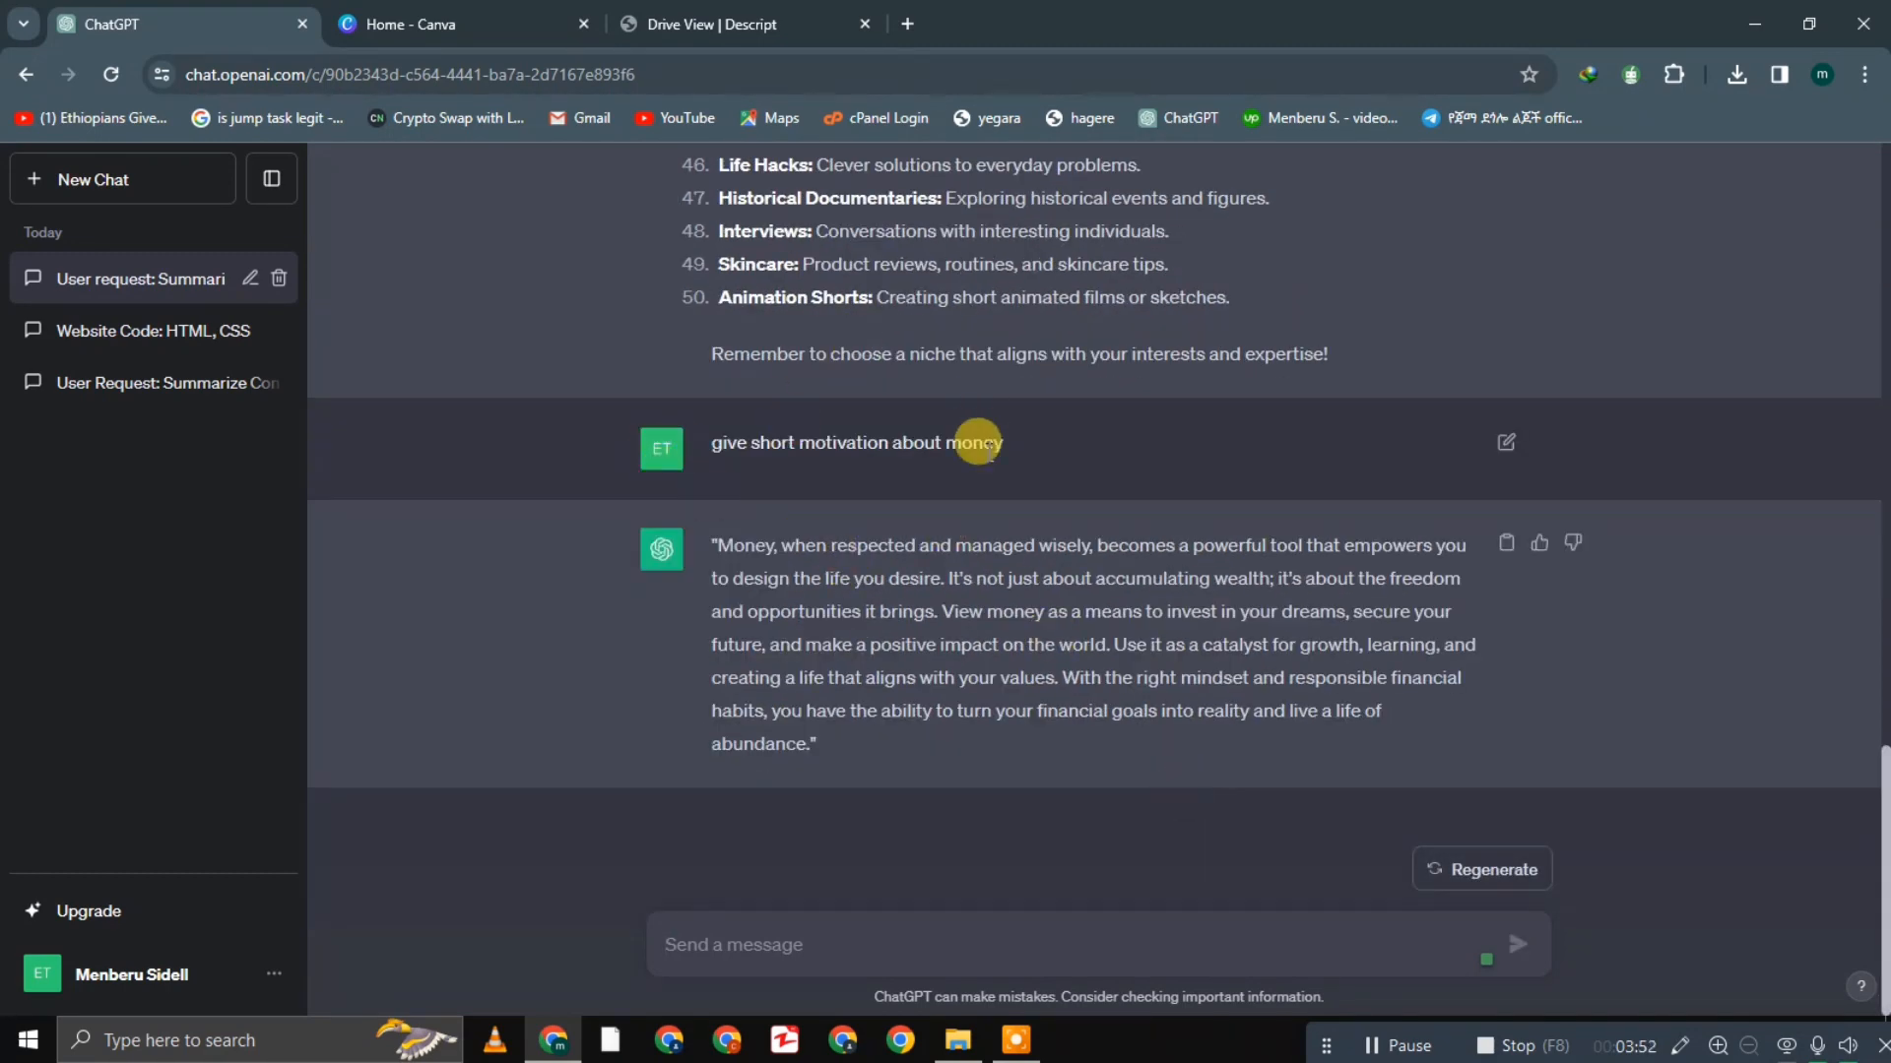
{"action": "left_click_drag", "start_coordinate": [1001, 442], "coordinate": [707, 433]}
{"action": "key", "text": "ctrl+c"}
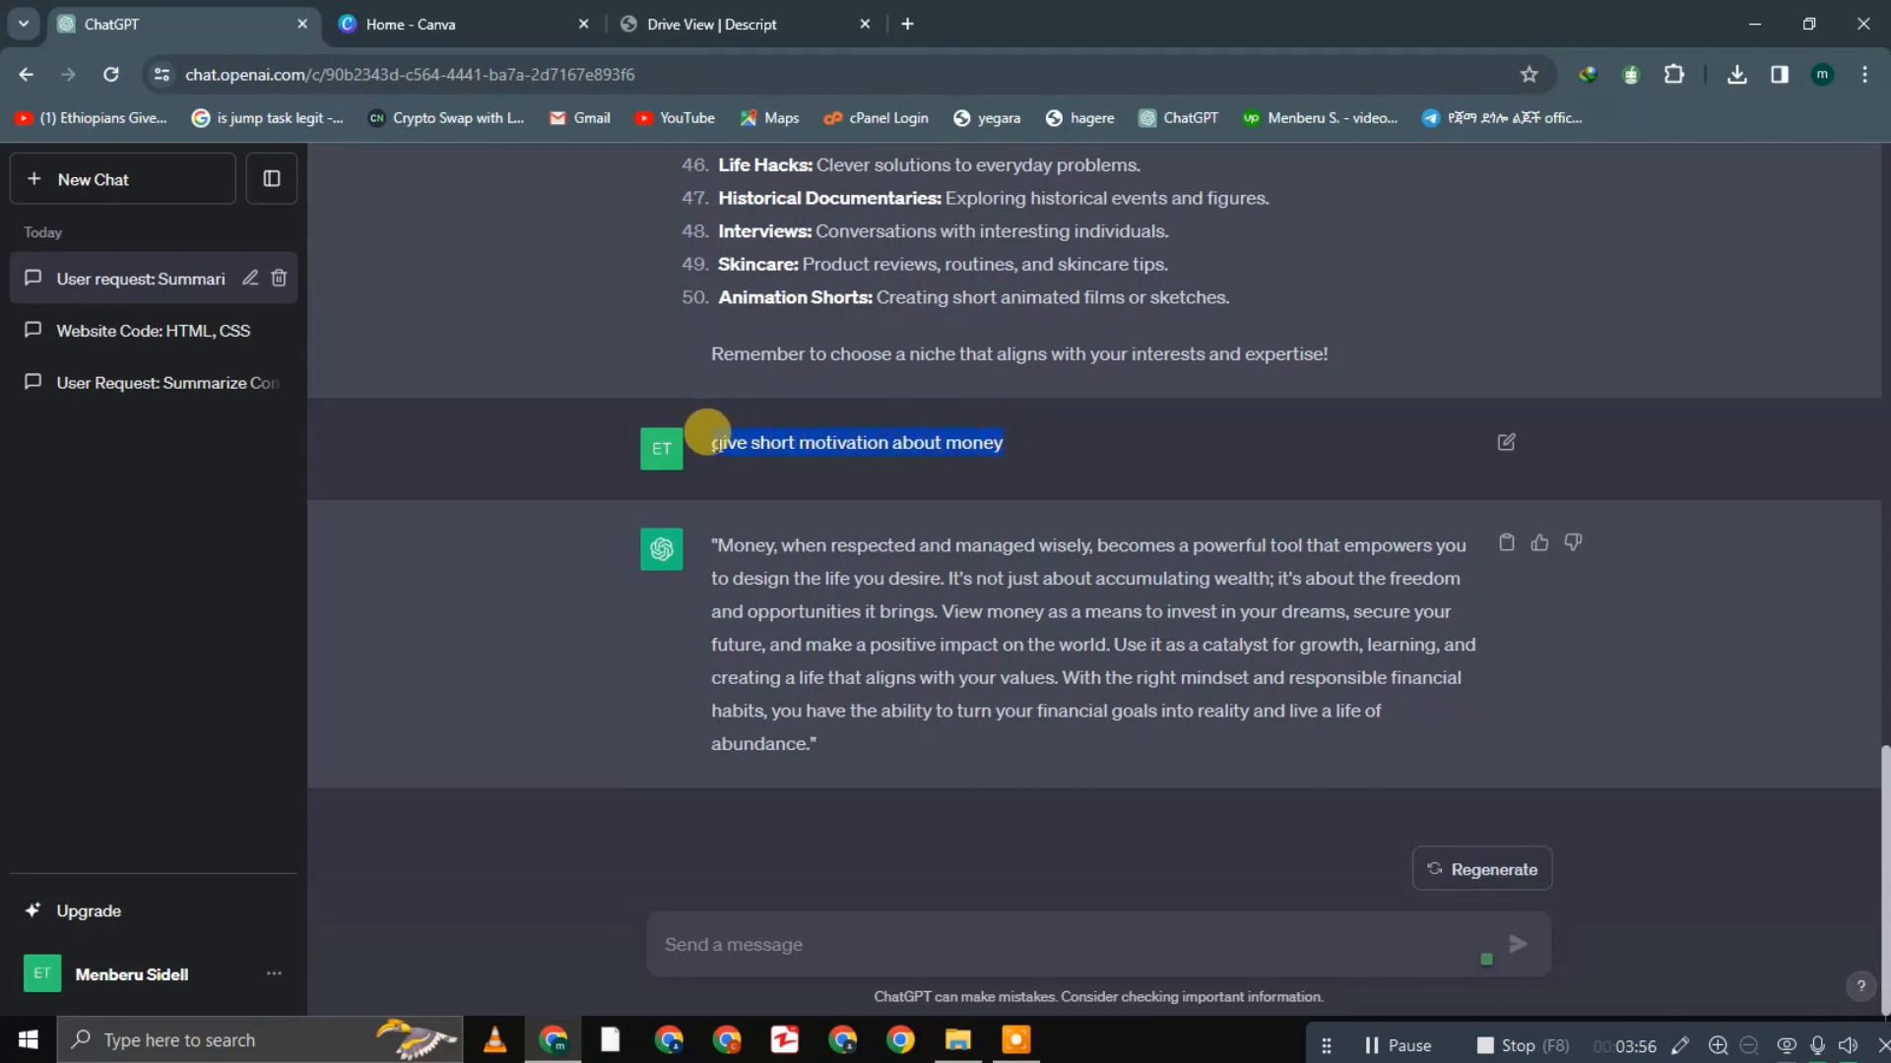
{"action": "left_click", "coordinate": [865, 916]}
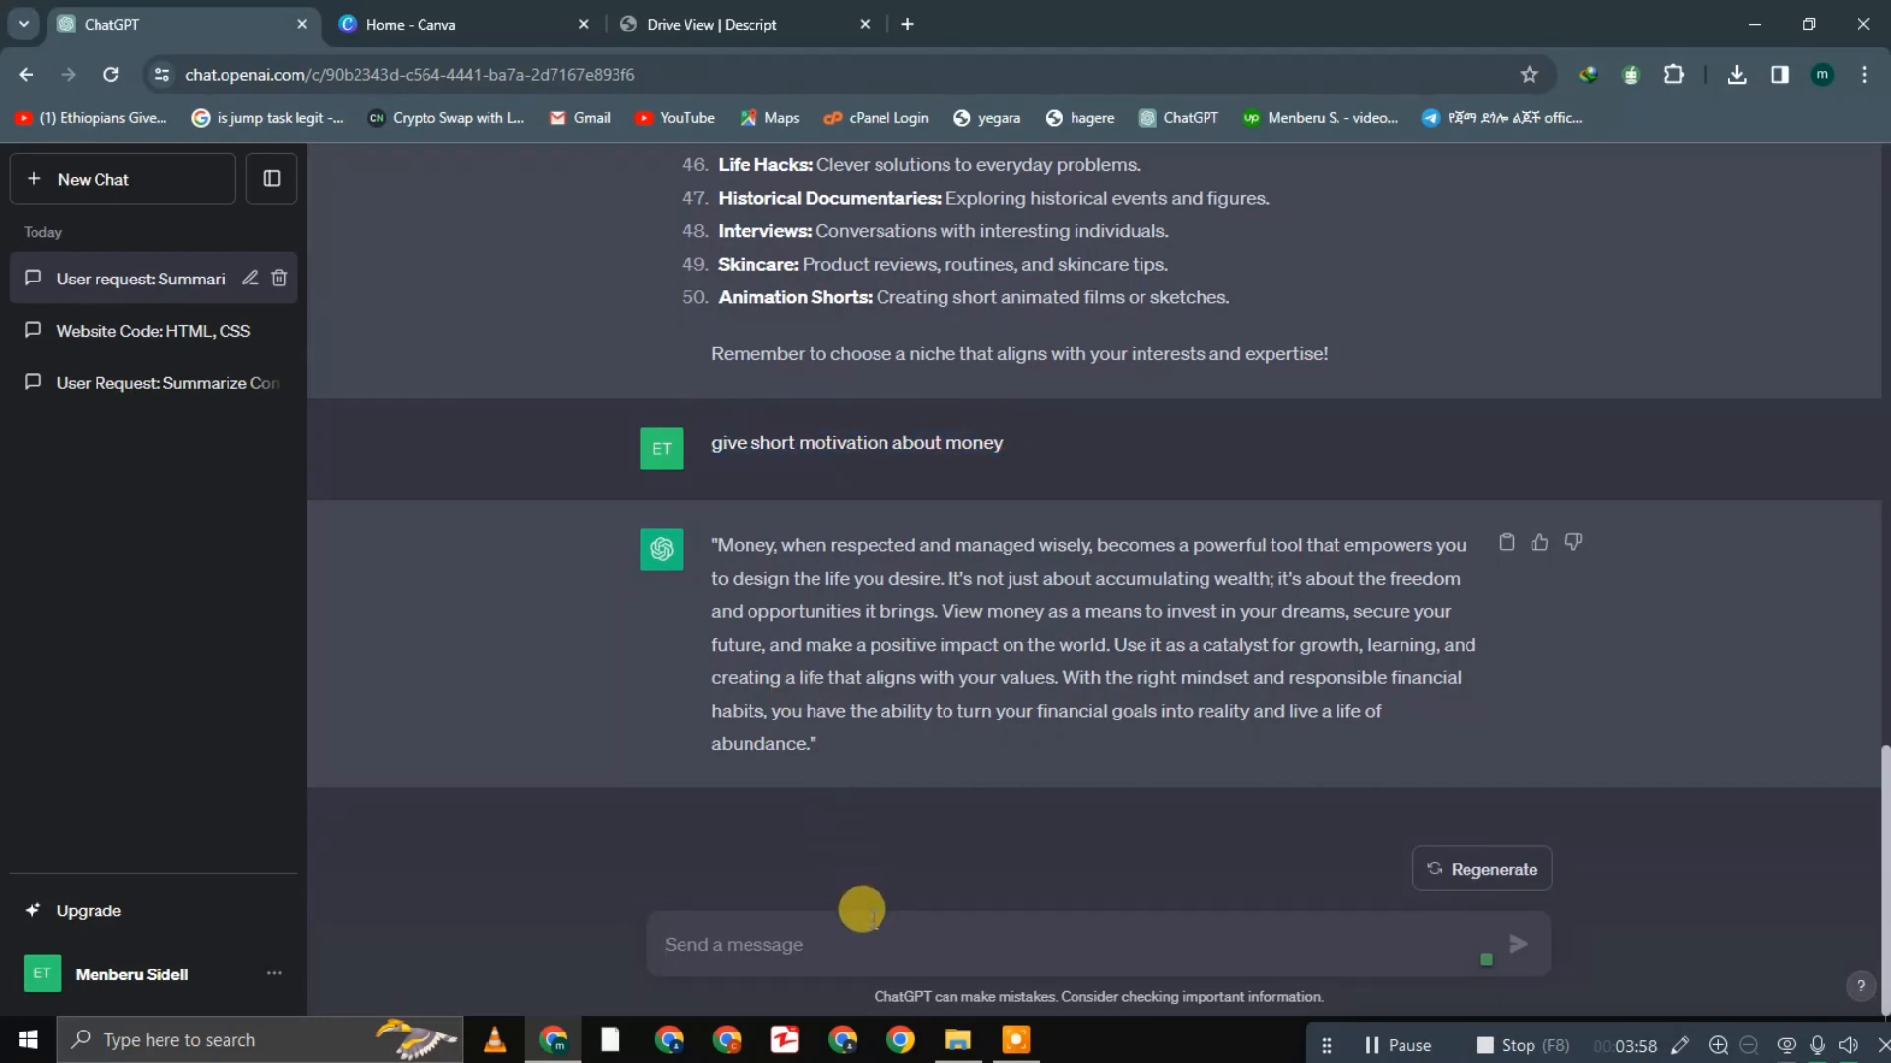
{"action": "key", "text": "ctrl+v"}
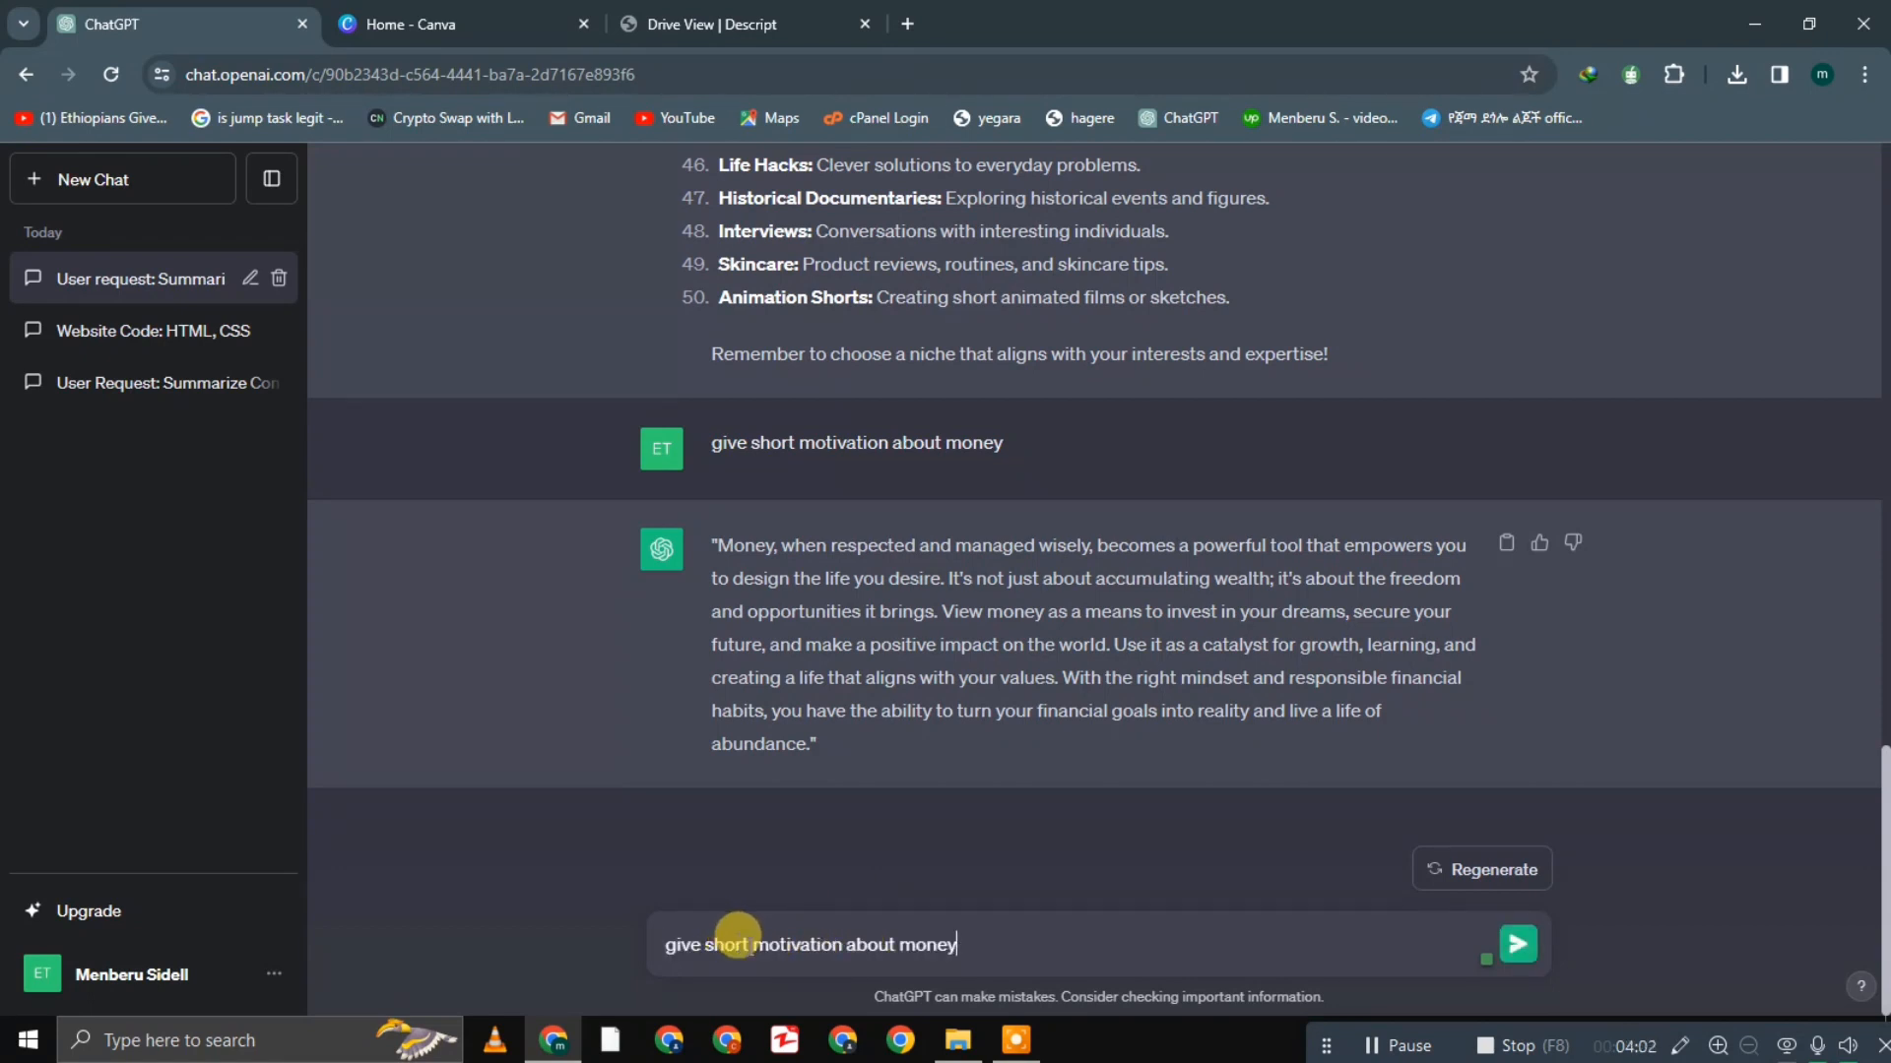
Change the pasted prompt to "give 10 short motivation about money" and send it
{"action": "left_click_drag", "start_coordinate": [750, 935], "coordinate": [701, 936]}
{"action": "key", "text": "BackSpace"}
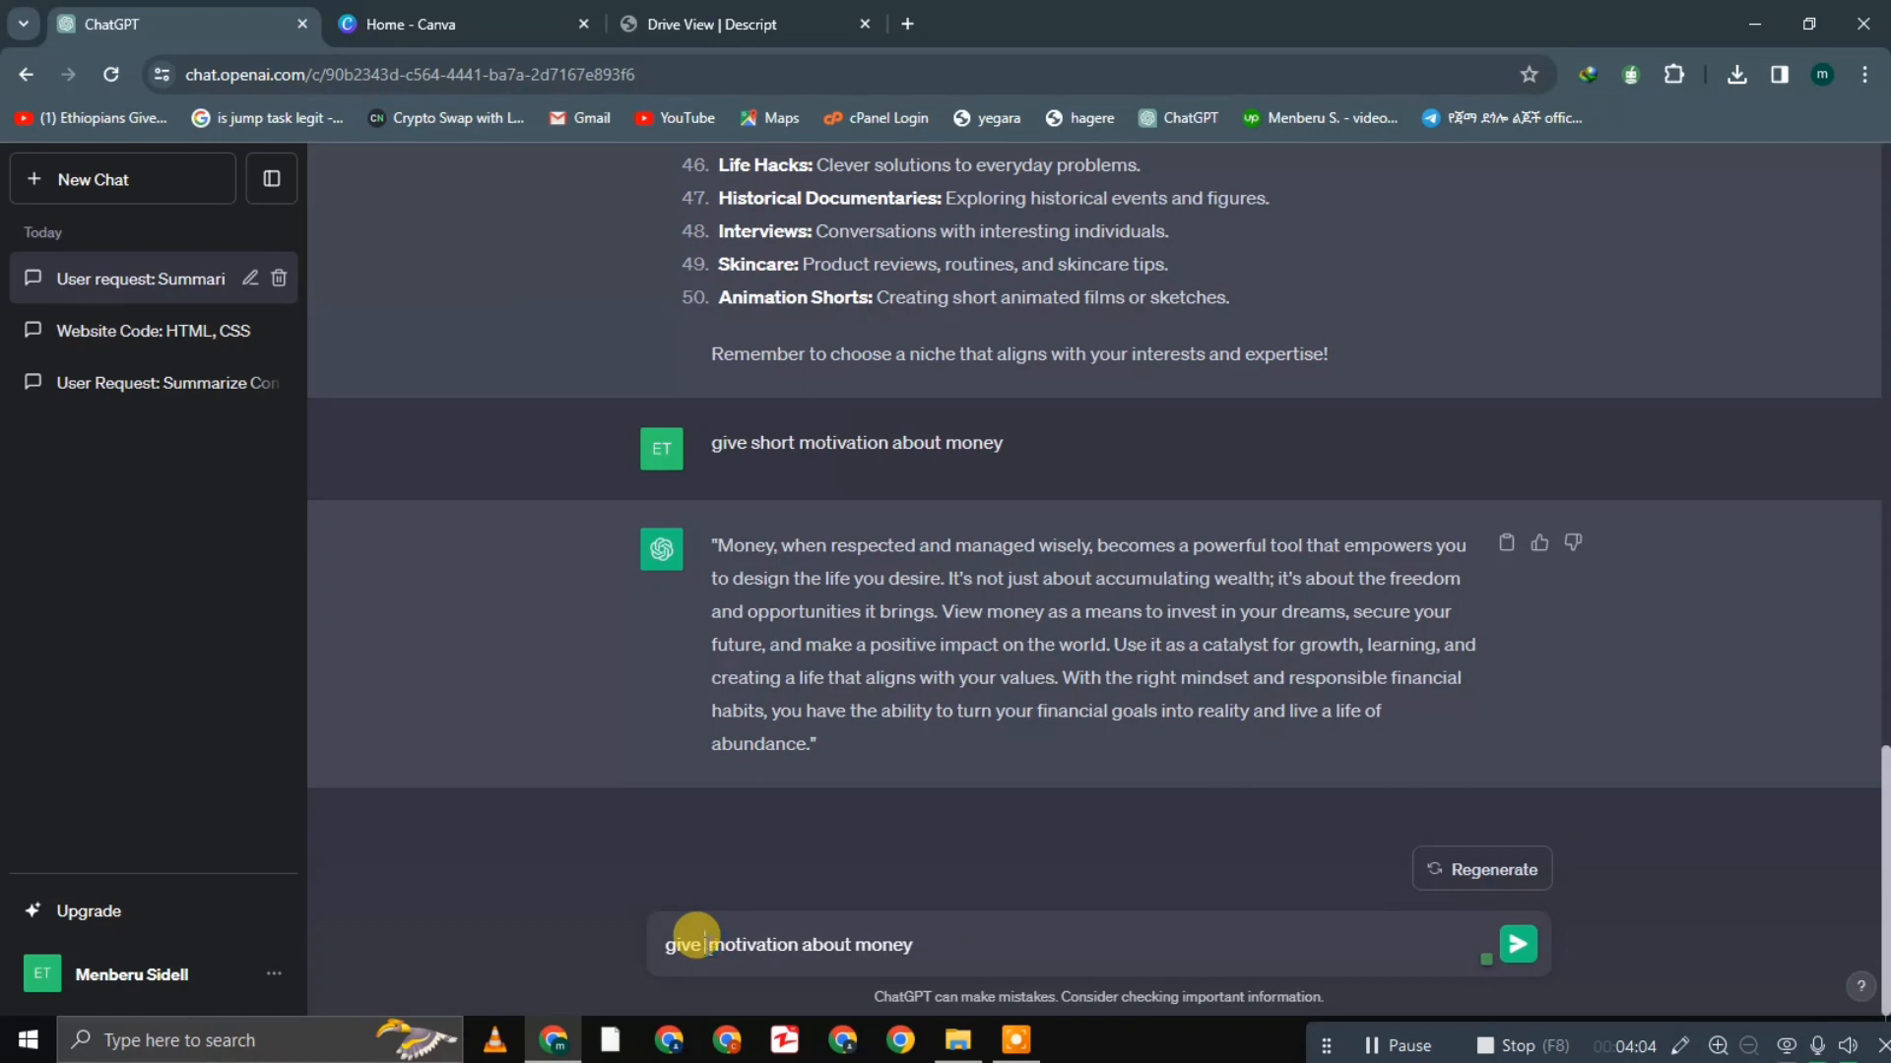
{"action": "type", "text": "10"}
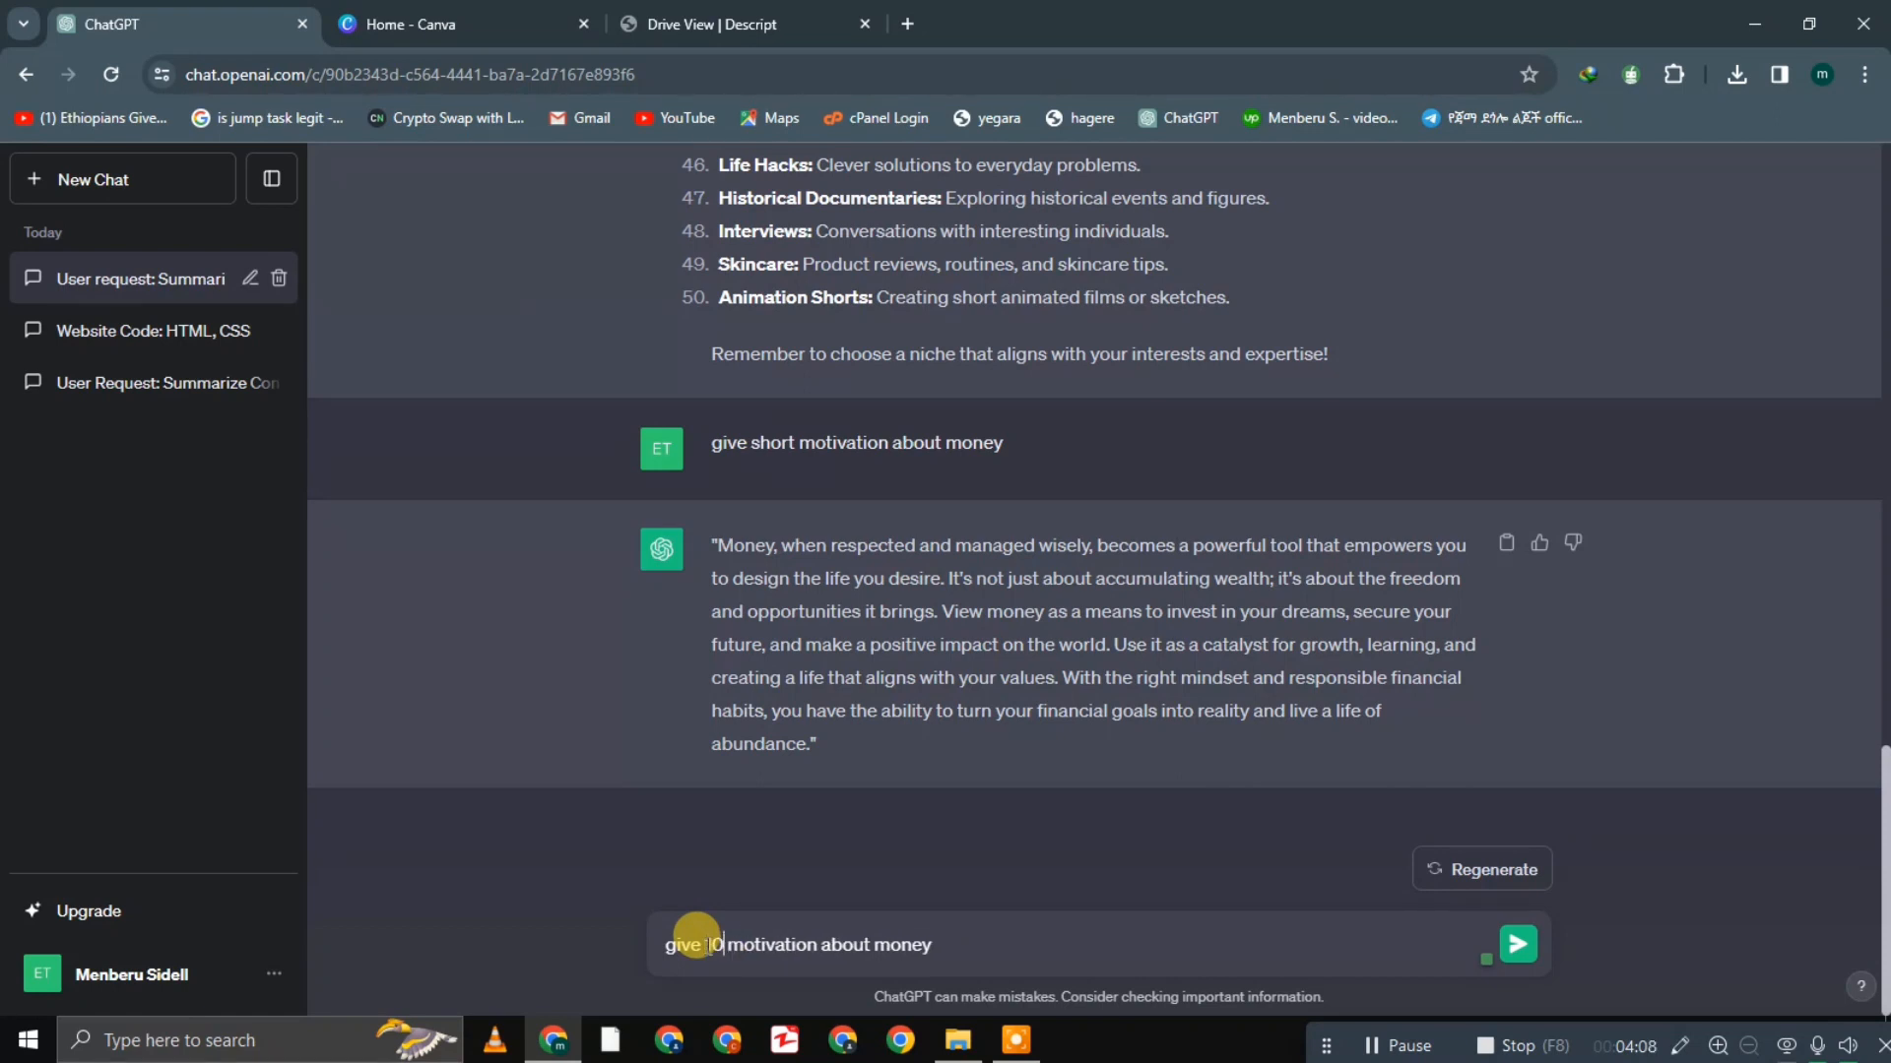
{"action": "type", "text": " short"}
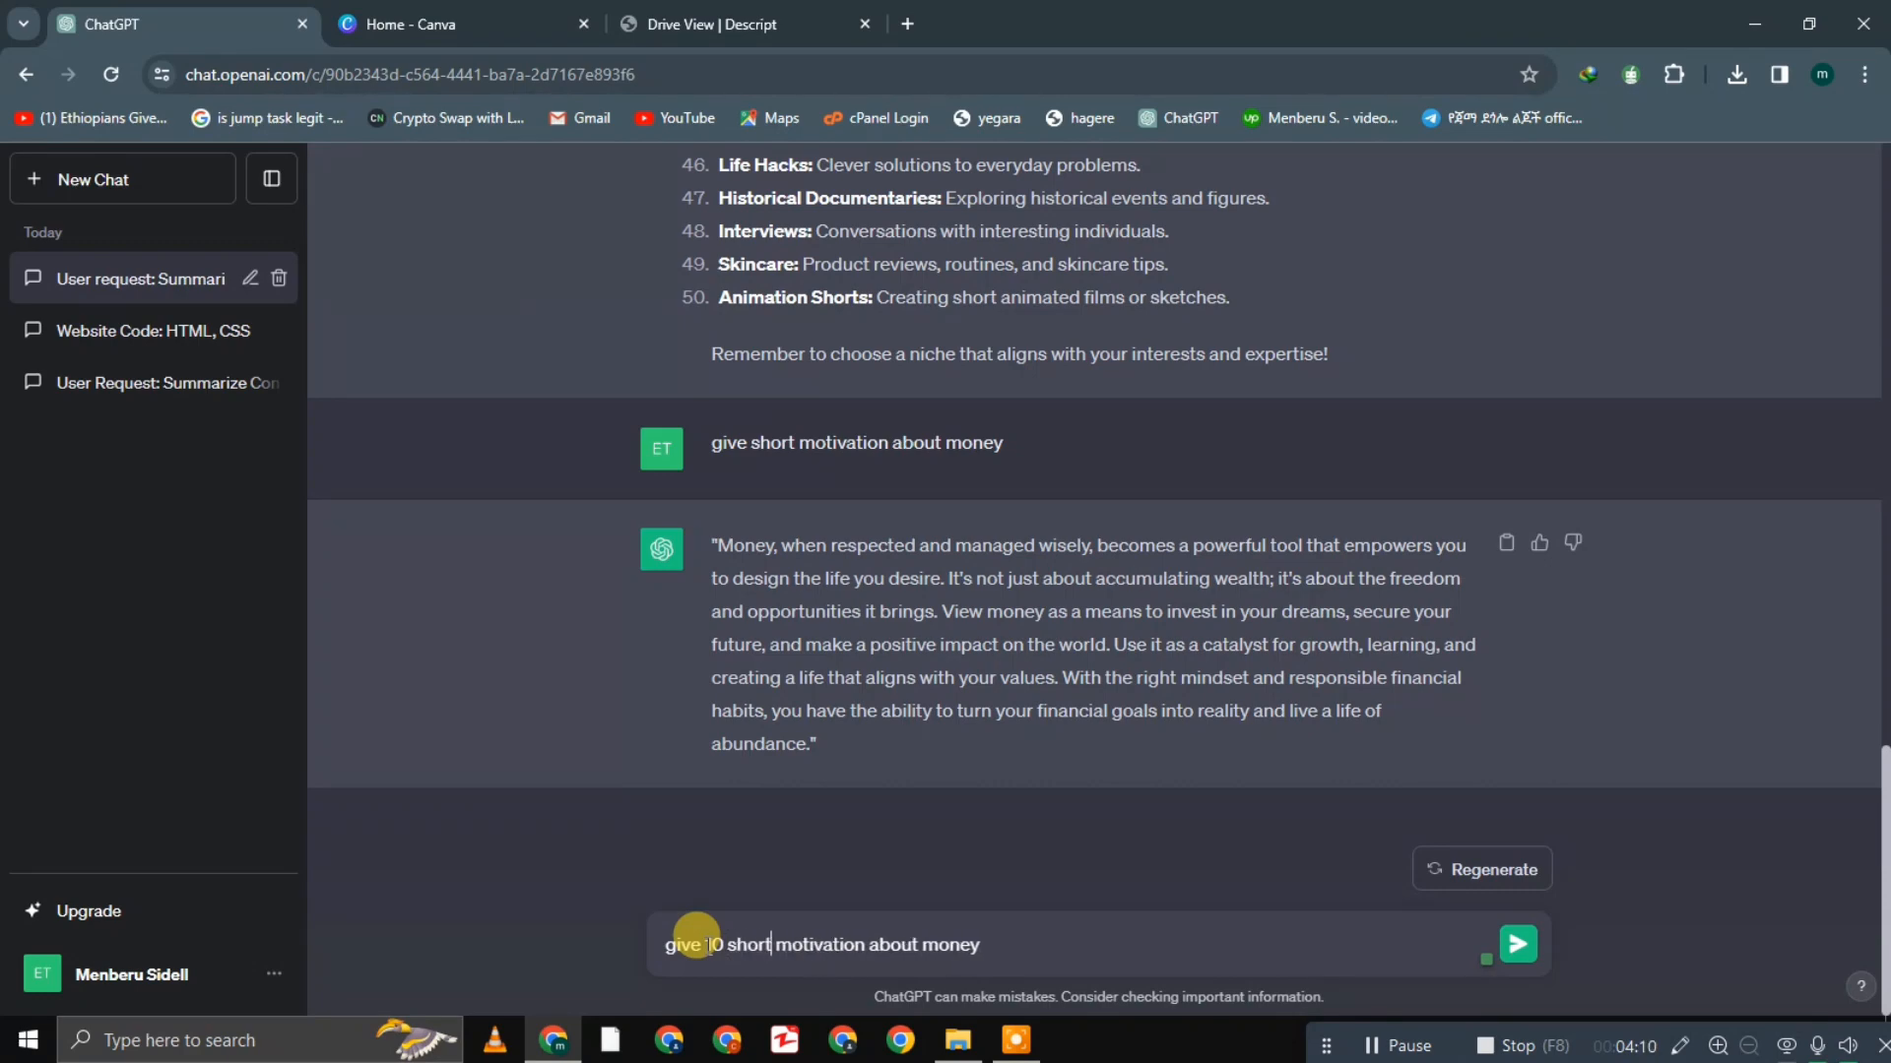
{"action": "key", "text": "Return"}
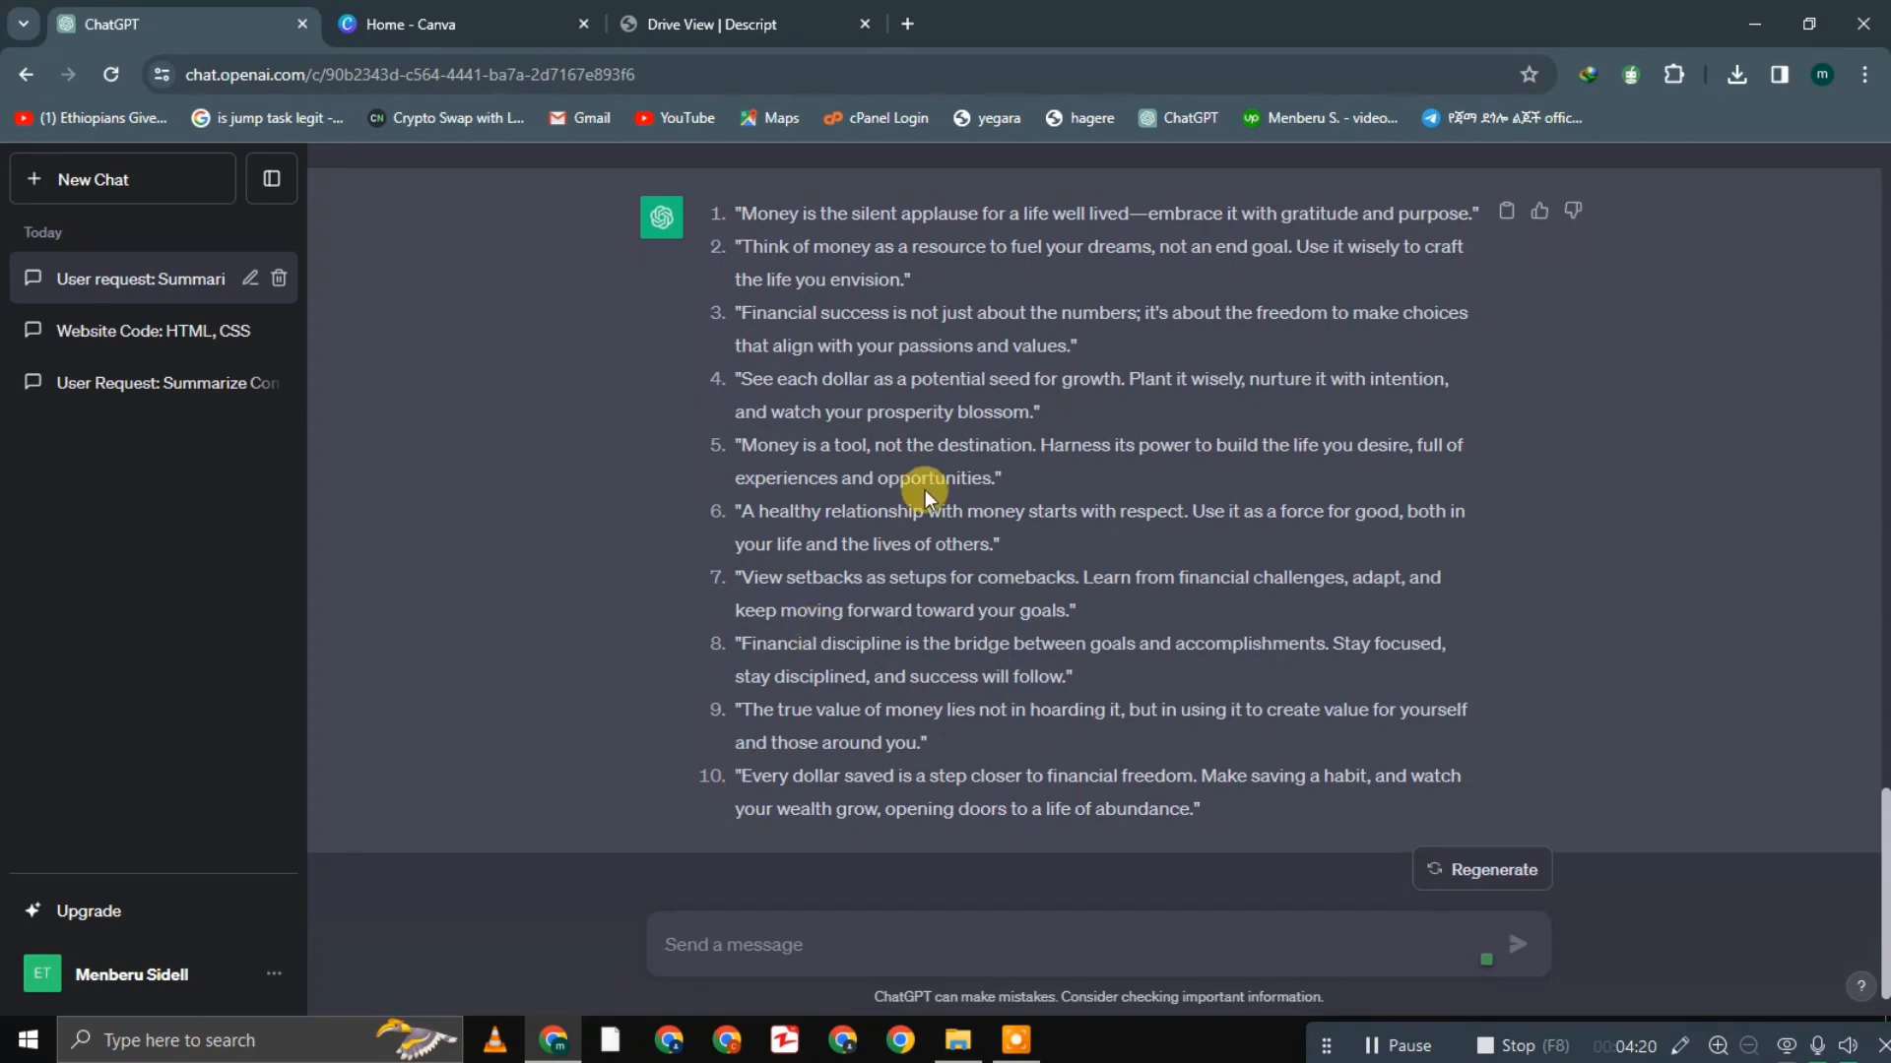
Review the start of the ten-quote reply and switch to Descript's Drive View
{"action": "scroll", "coordinate": [925, 492], "scroll_direction": "up", "scroll_amount": 10}
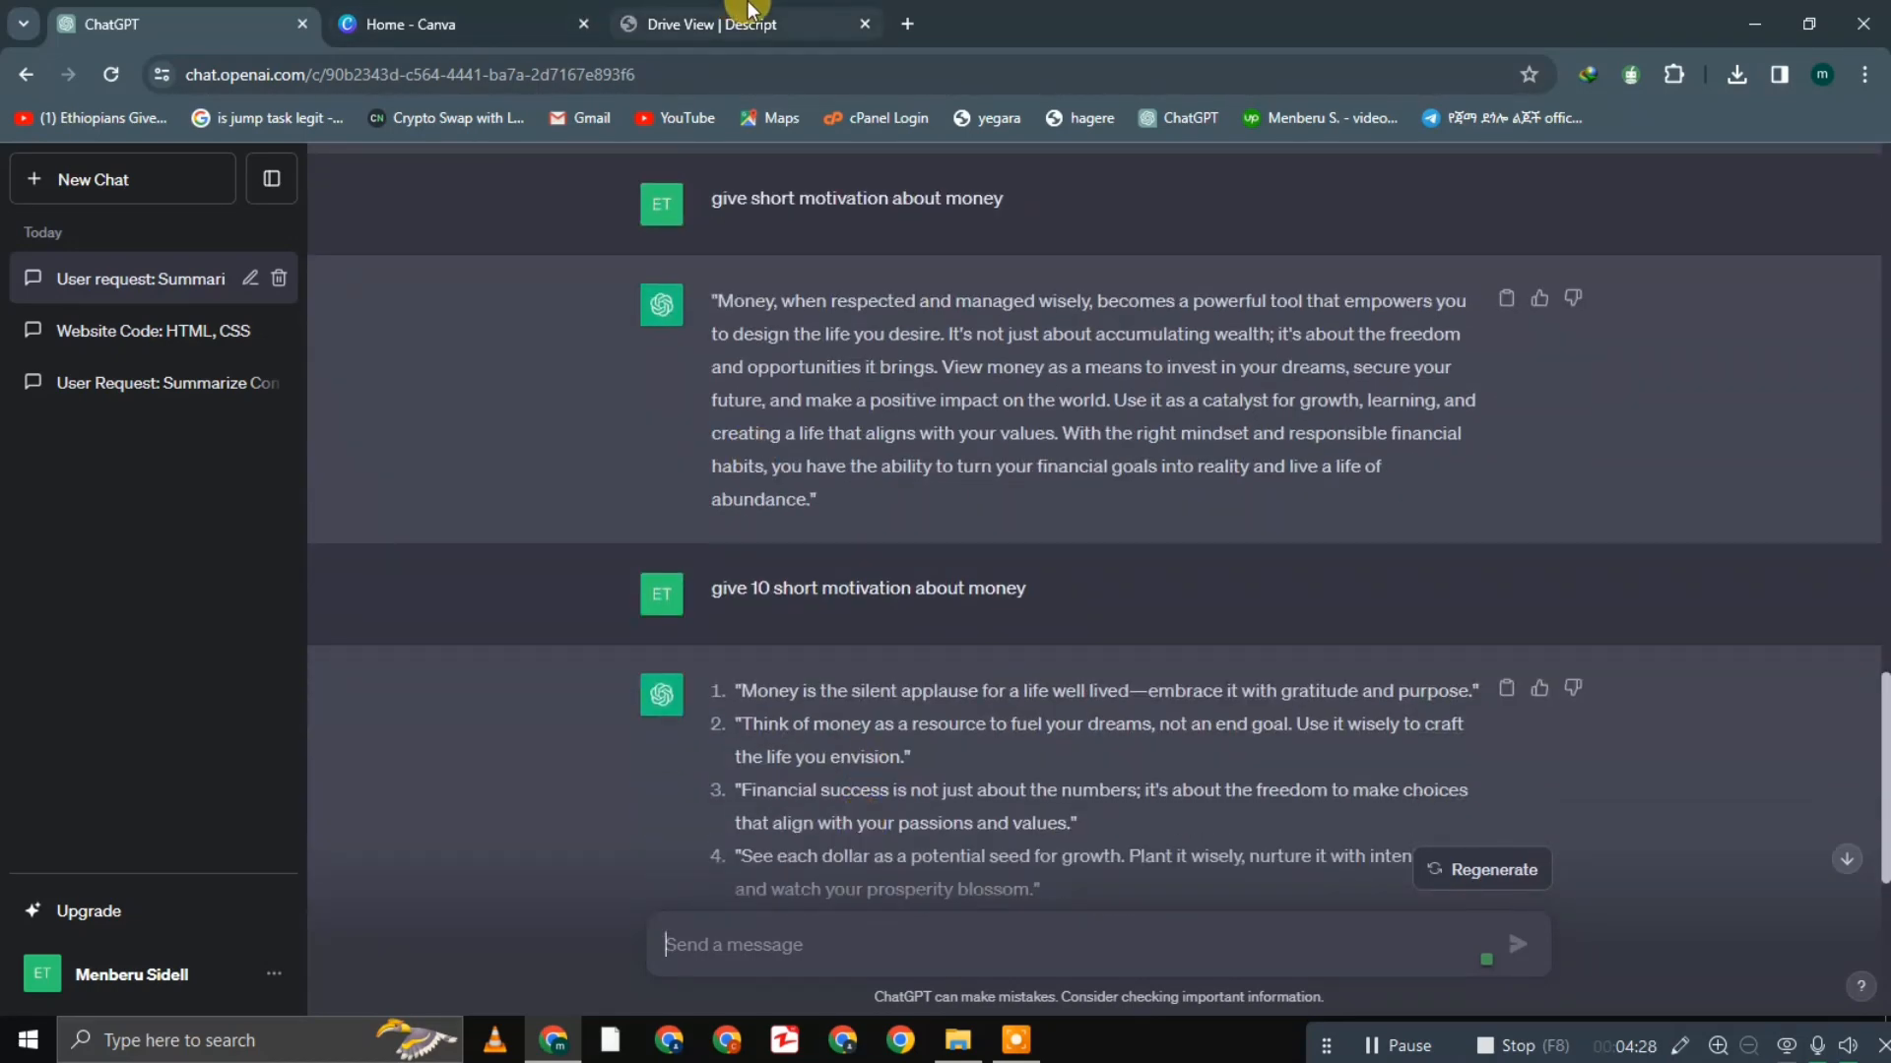
{"action": "left_click", "coordinate": [748, 14]}
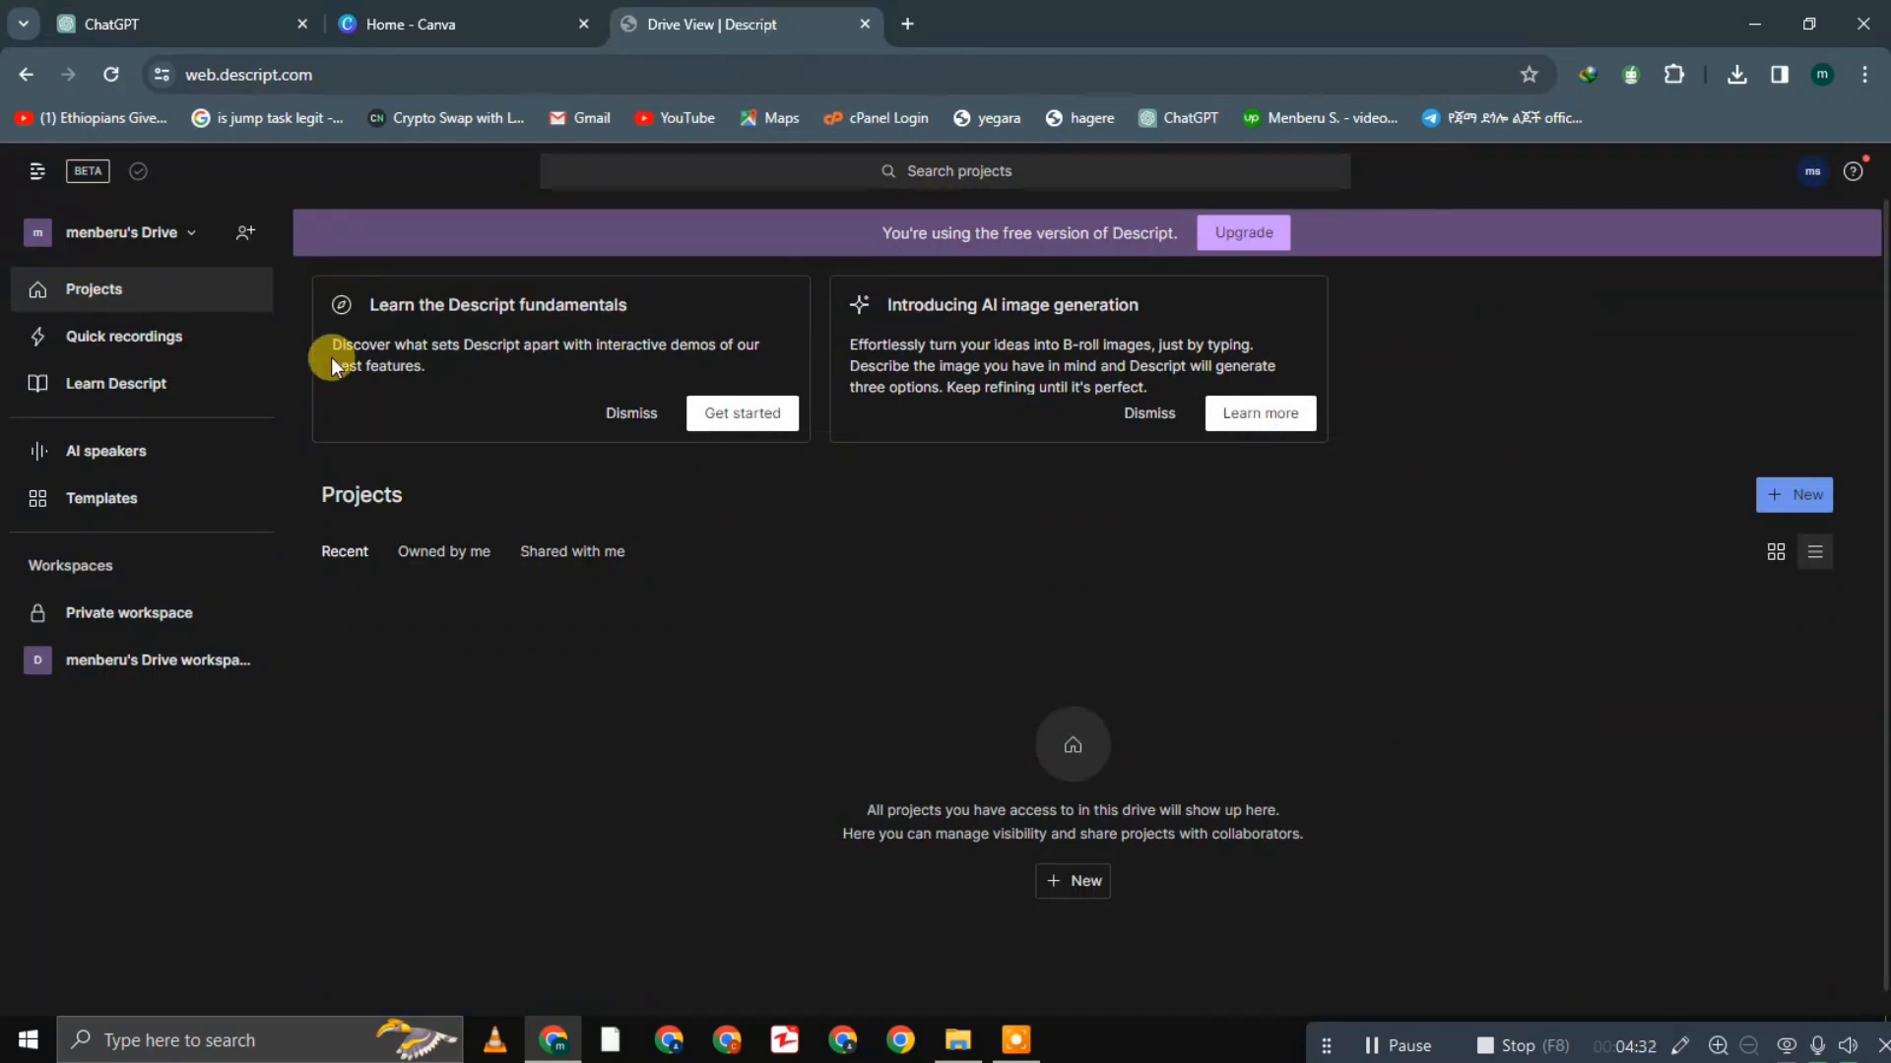
Copy ChatGPT's single-paragraph reply to "give short motivation about money" and return to Descript's Drive View
{"action": "left_click", "coordinate": [108, 21]}
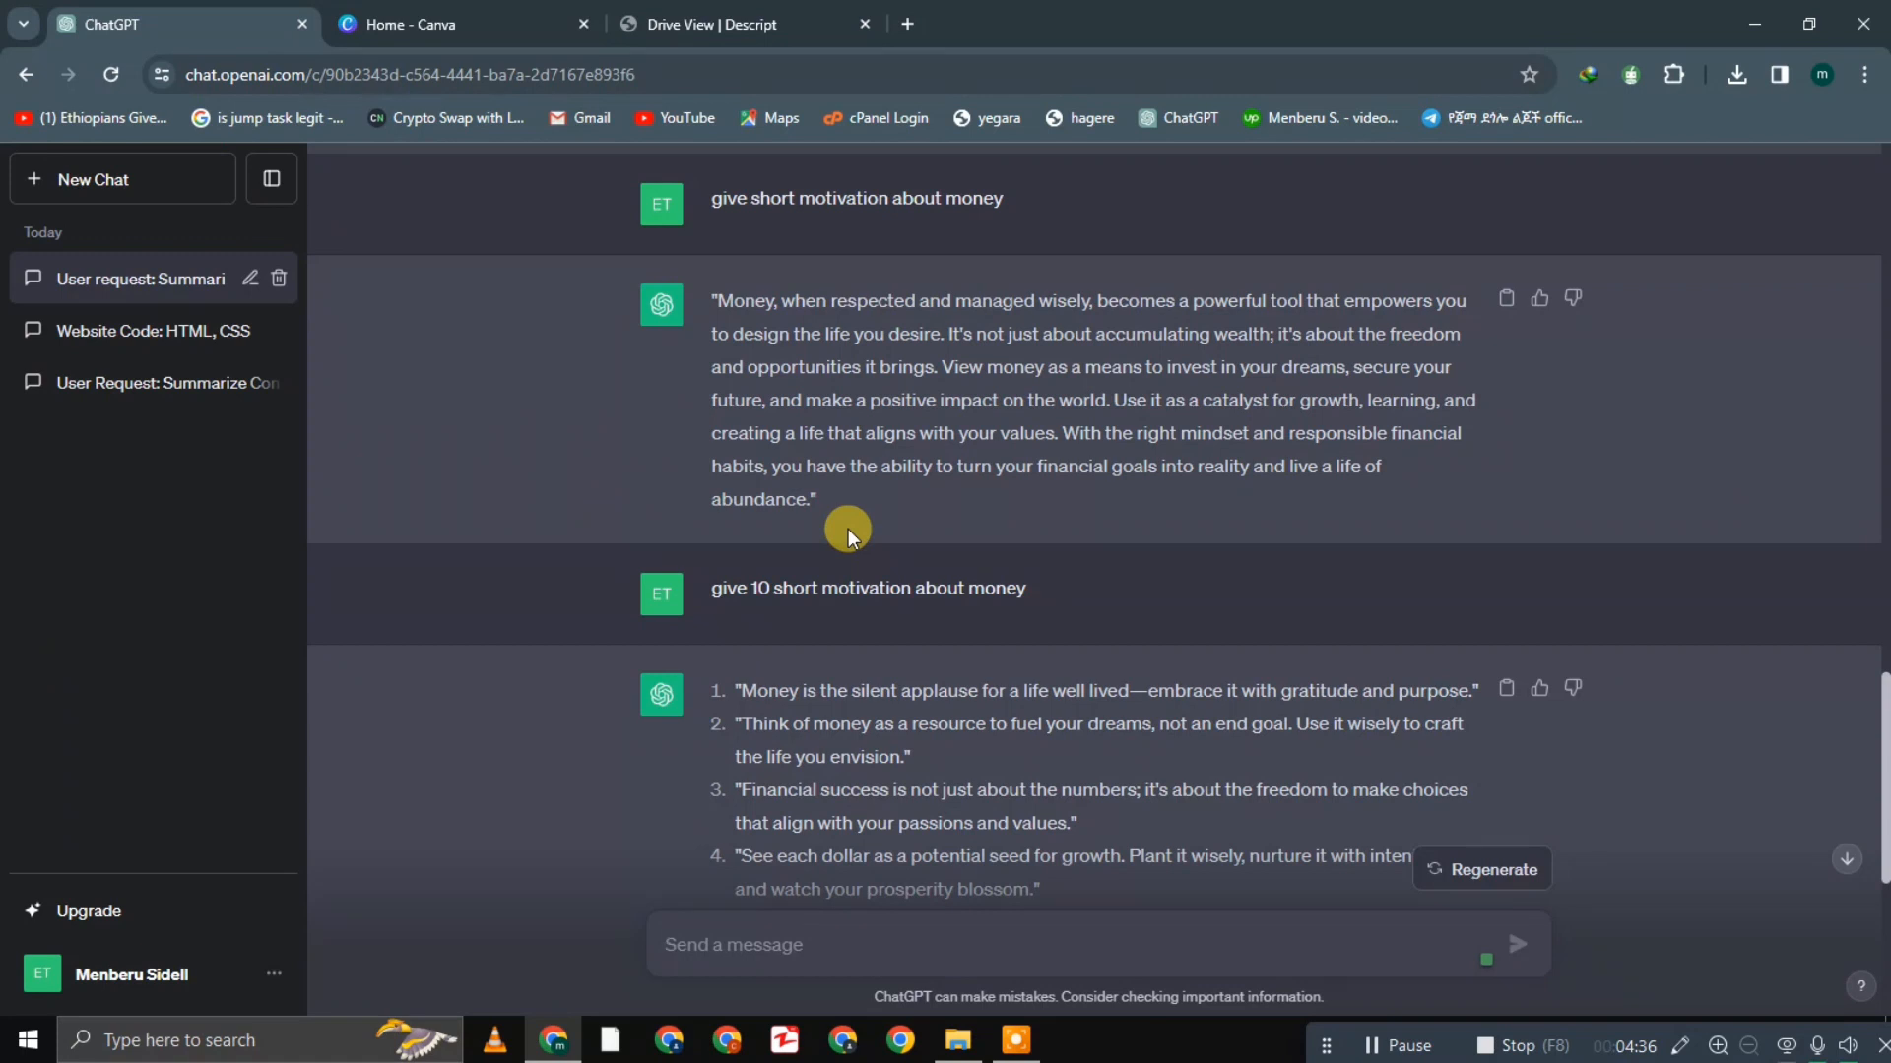
{"action": "scroll", "coordinate": [848, 534], "scroll_direction": "up", "scroll_amount": 1}
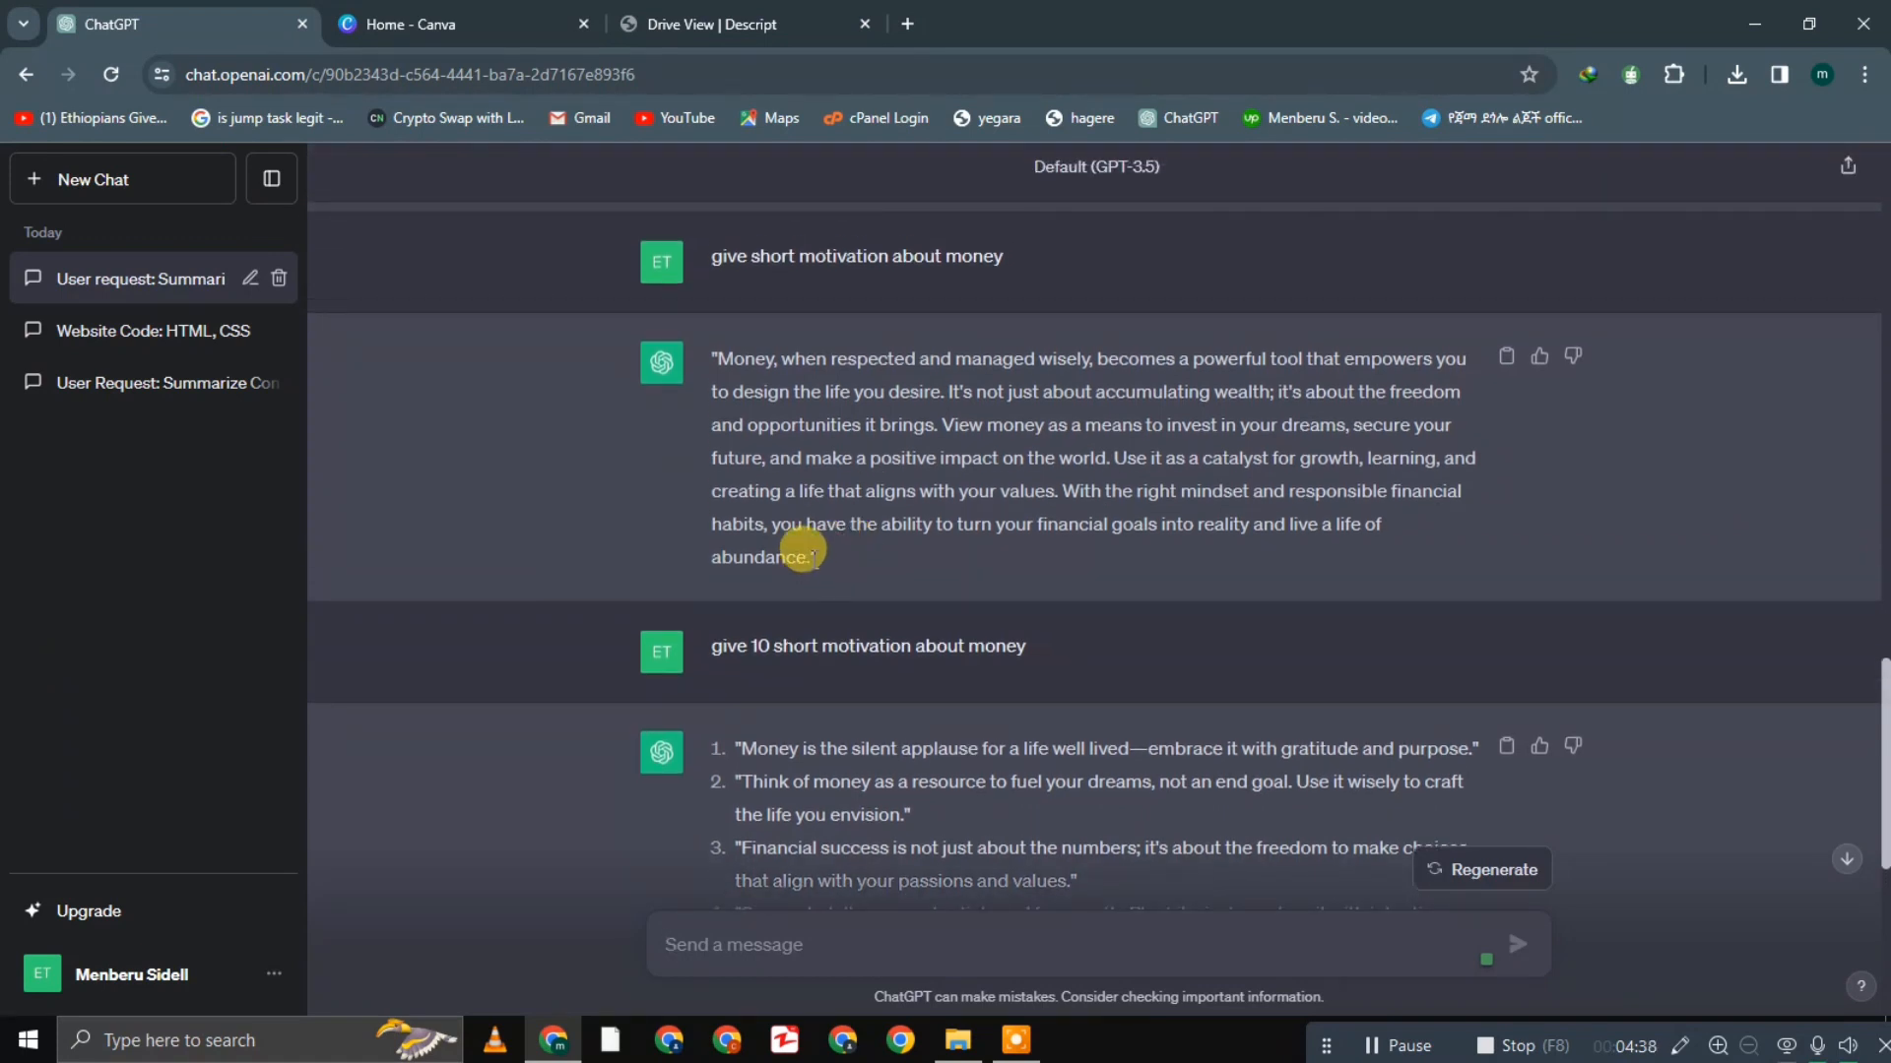
{"action": "left_click_drag", "start_coordinate": [810, 555], "coordinate": [702, 347]}
{"action": "key", "text": "ctrl+c"}
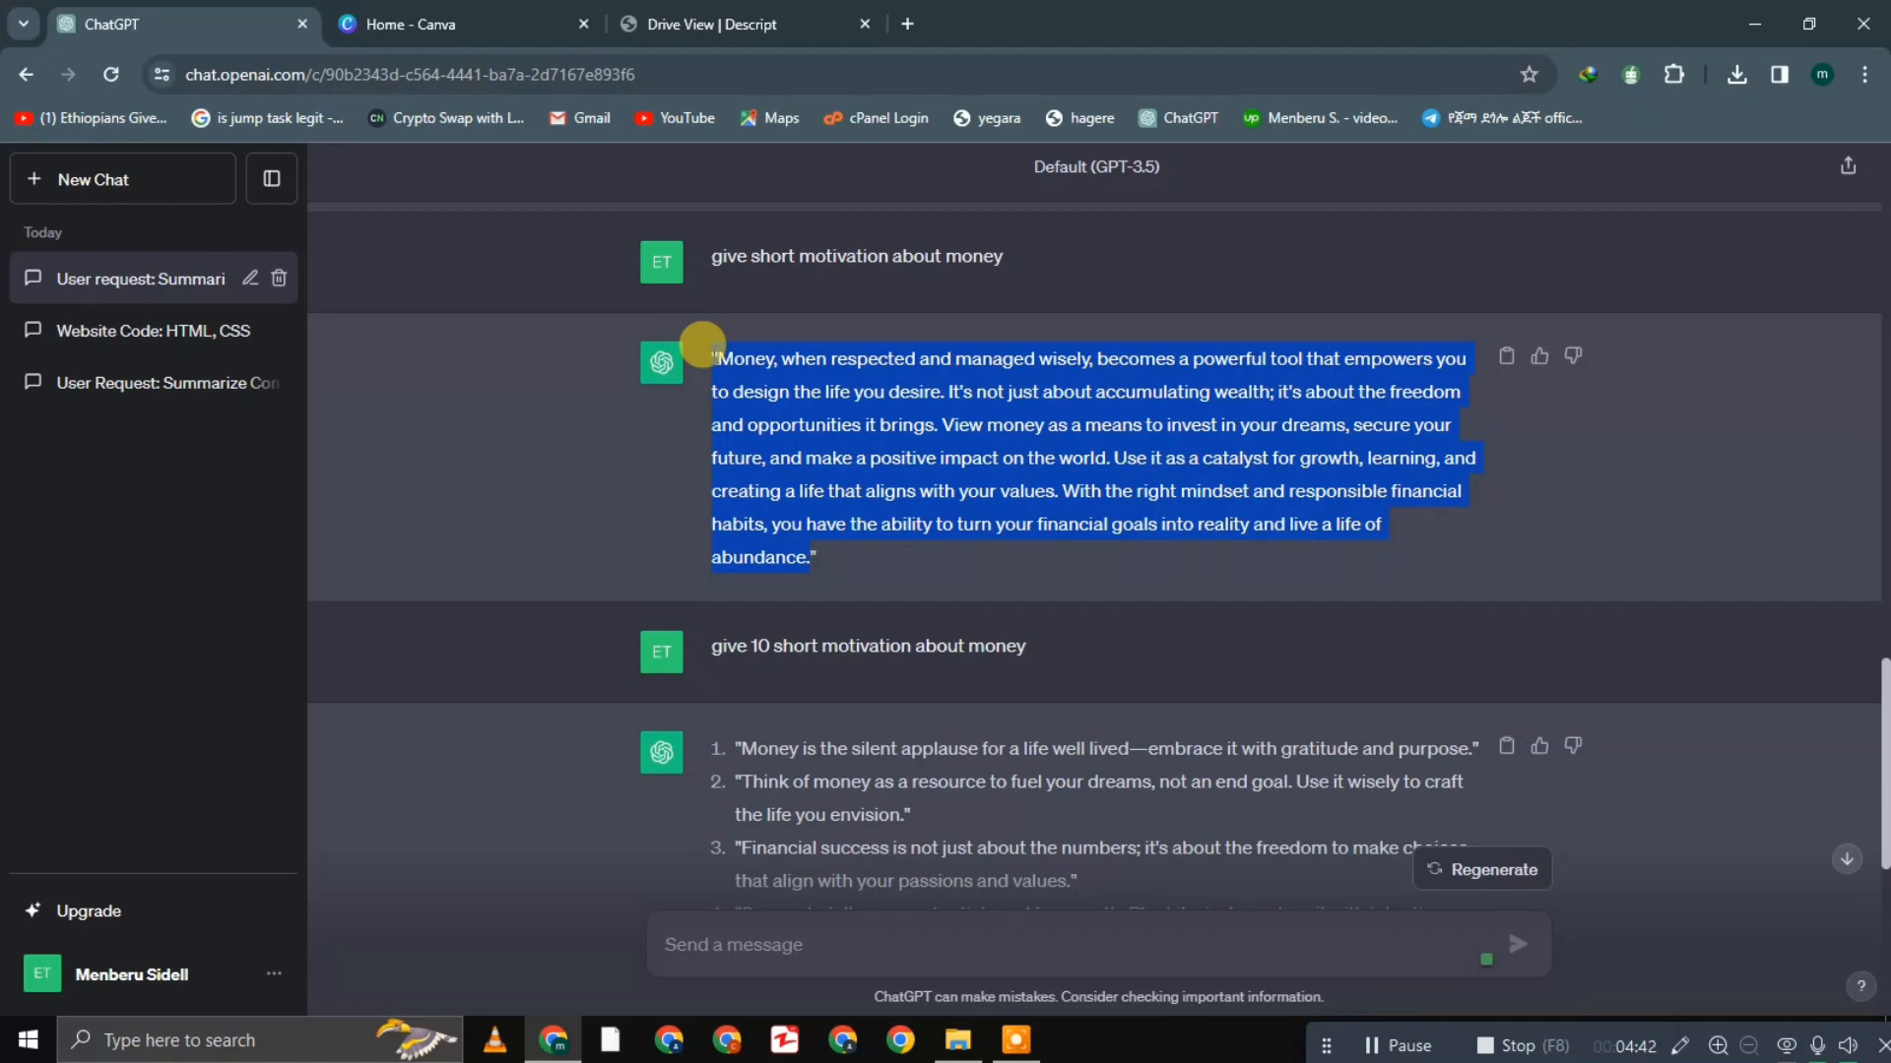
{"action": "left_click", "coordinate": [728, 22]}
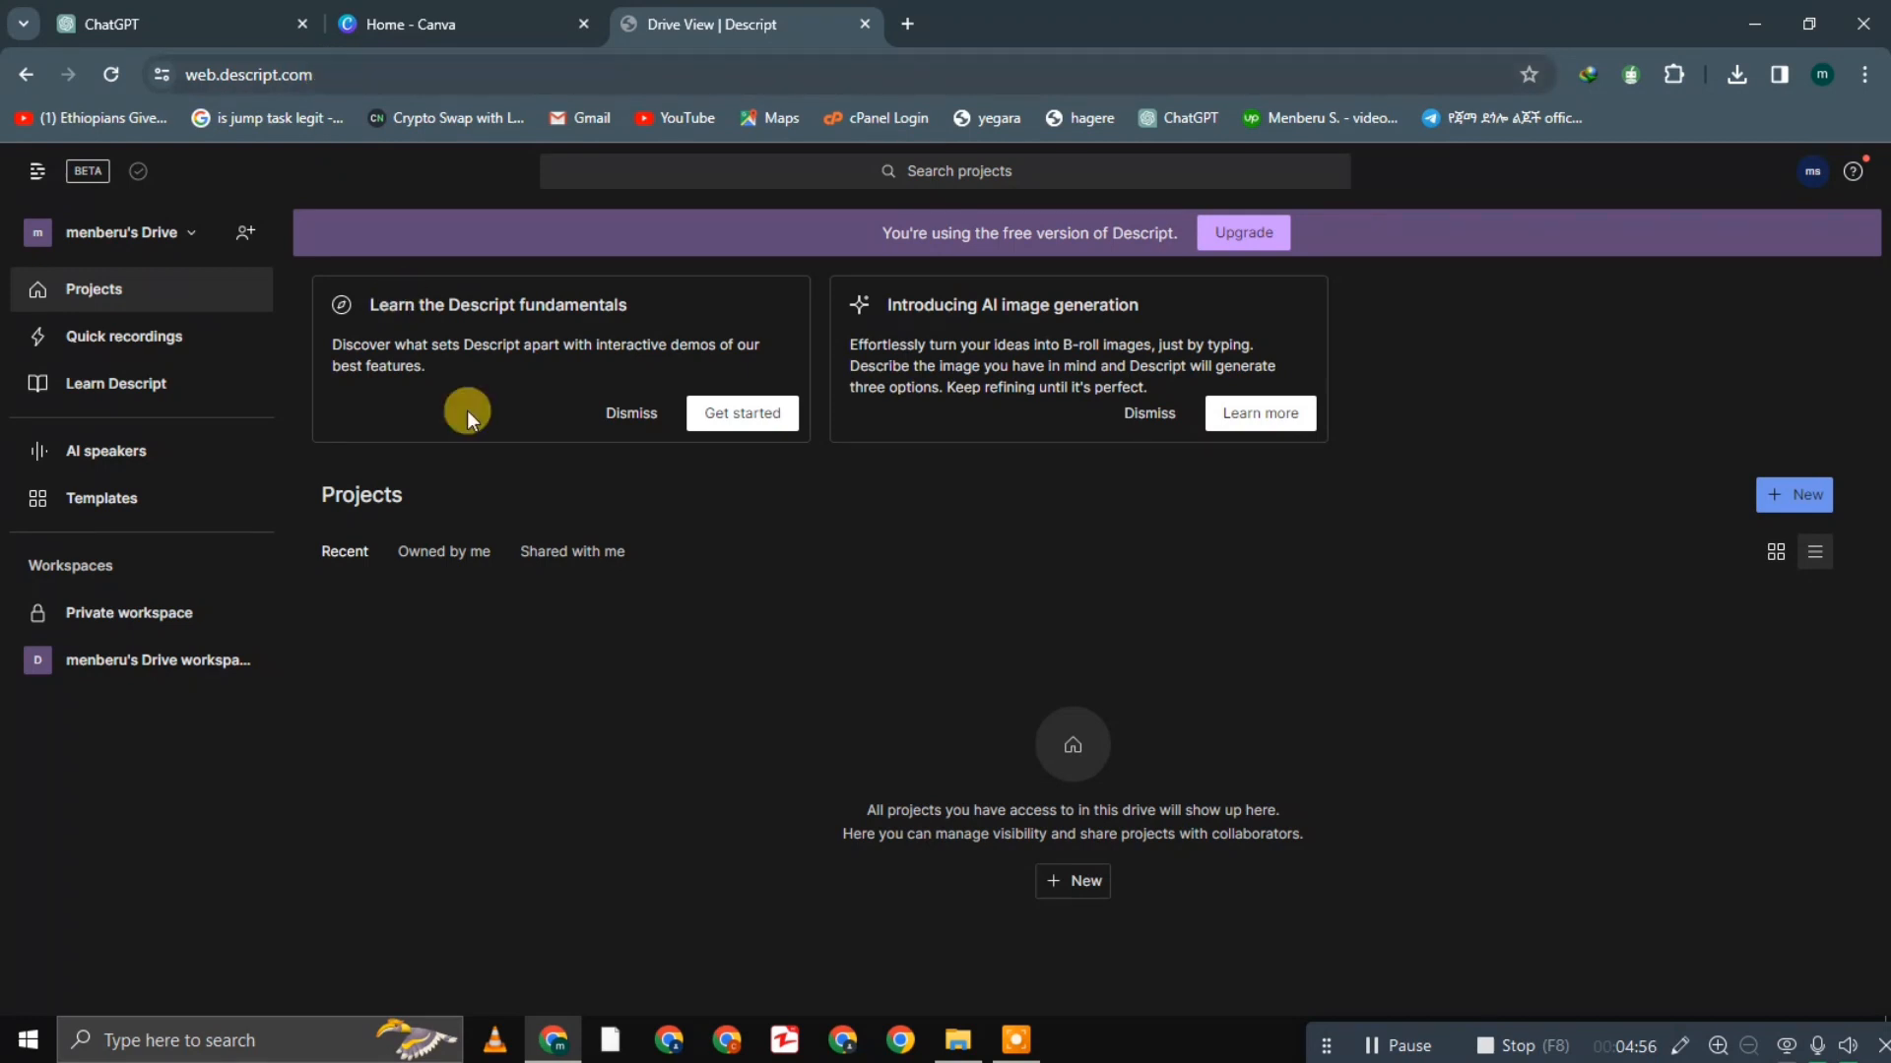
Dismiss the two introduction cards above the project list and create a new audio project
{"action": "left_click", "coordinate": [631, 417]}
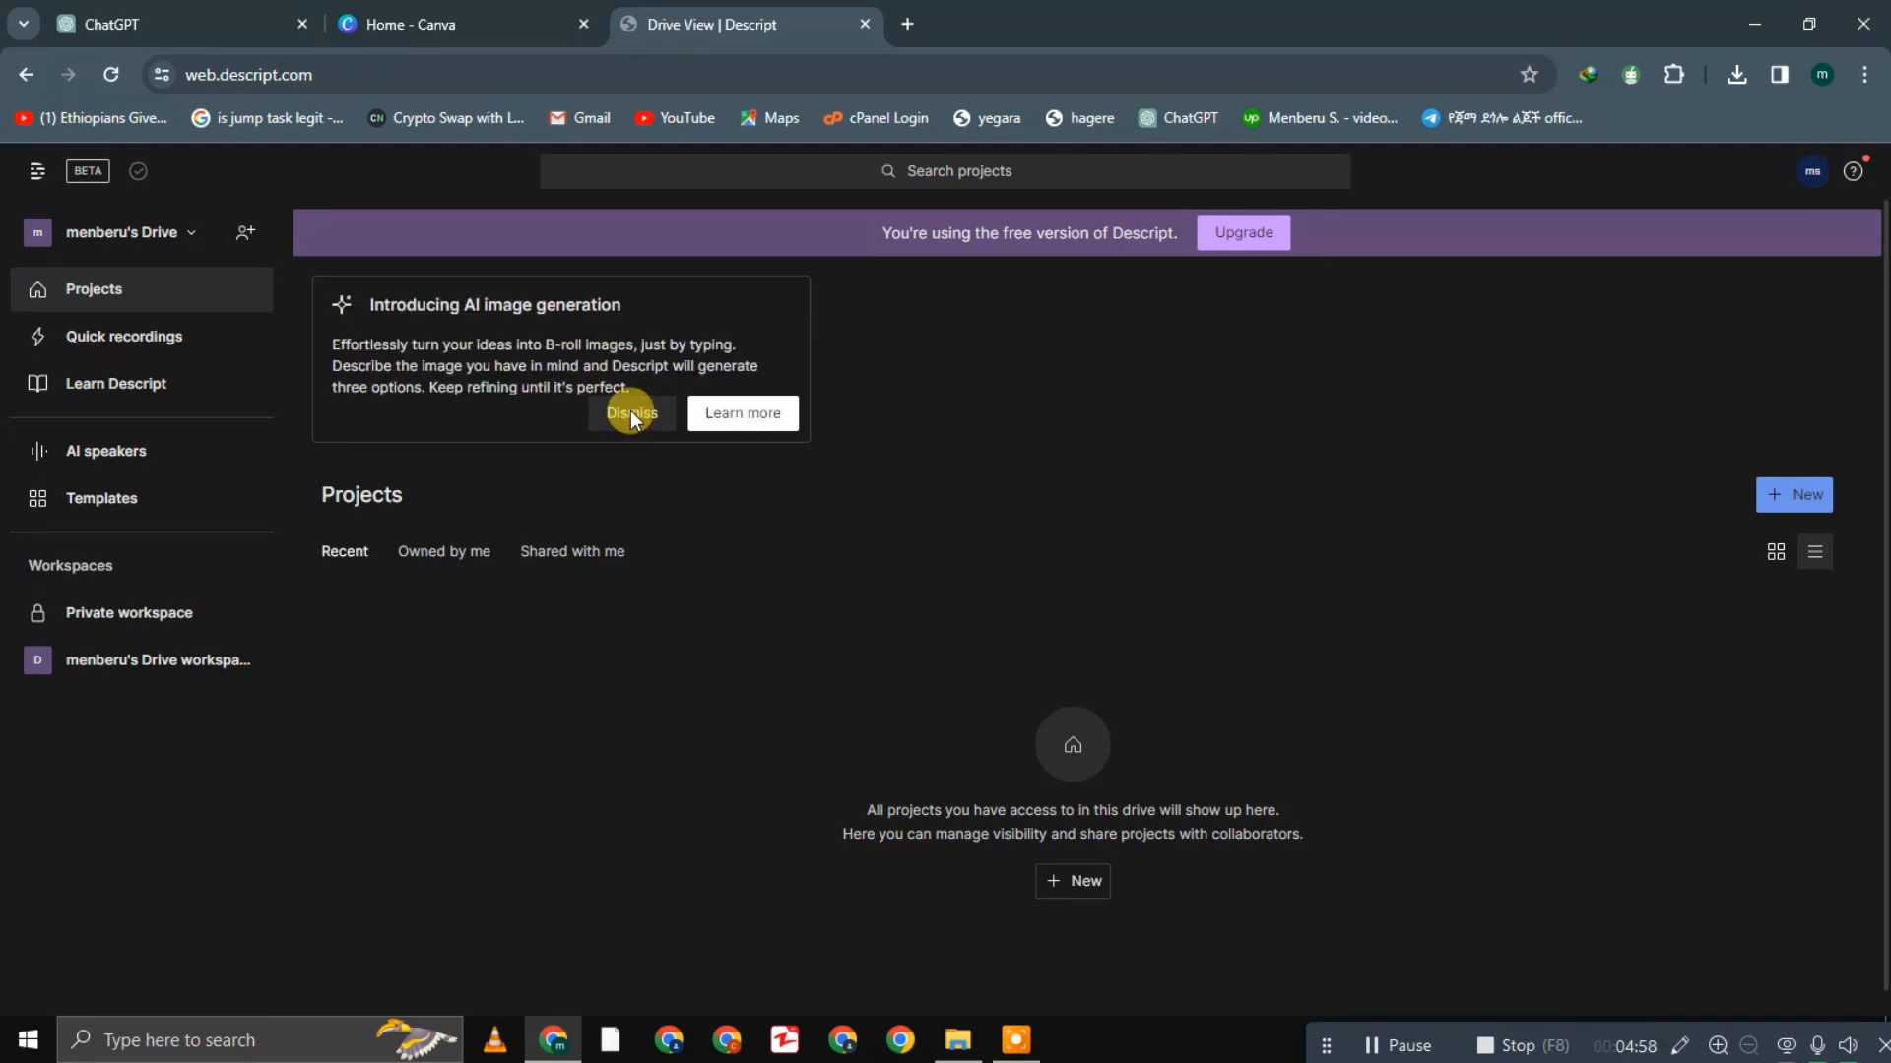
{"action": "left_click", "coordinate": [630, 414]}
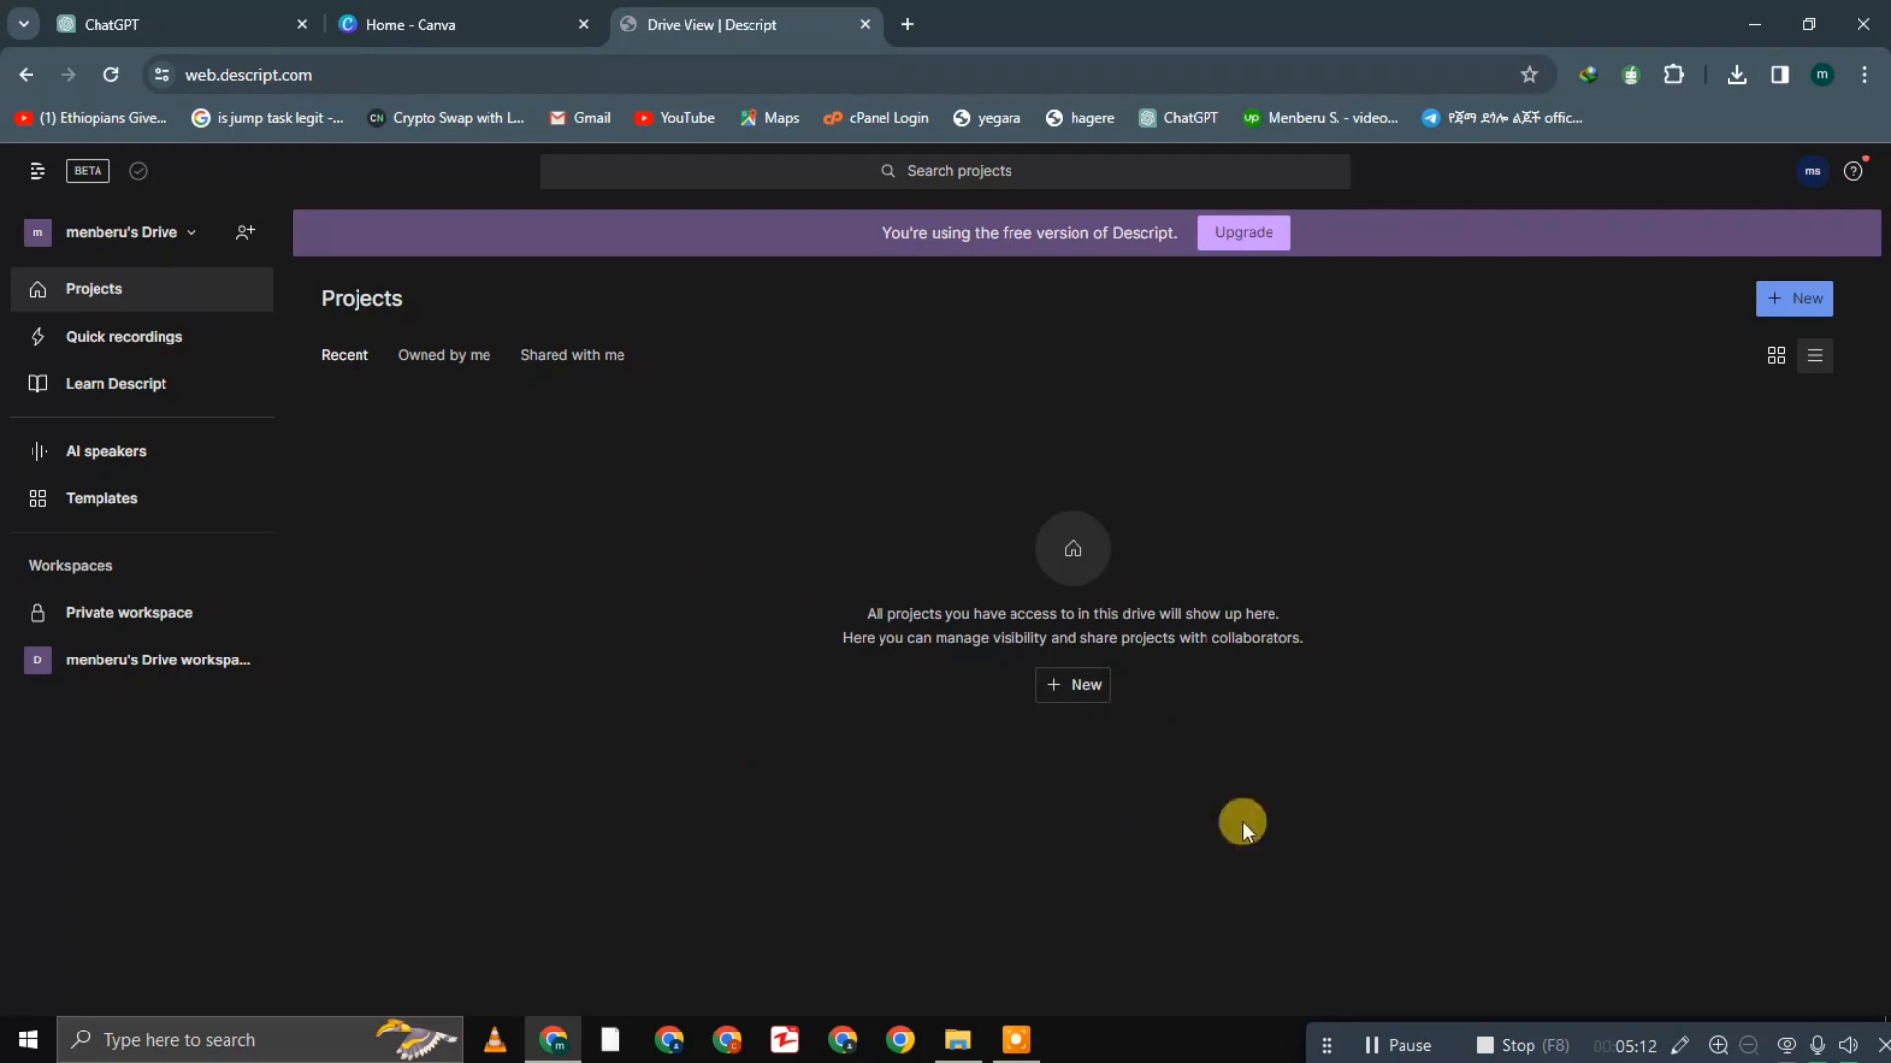
{"action": "left_click", "coordinate": [1089, 683]}
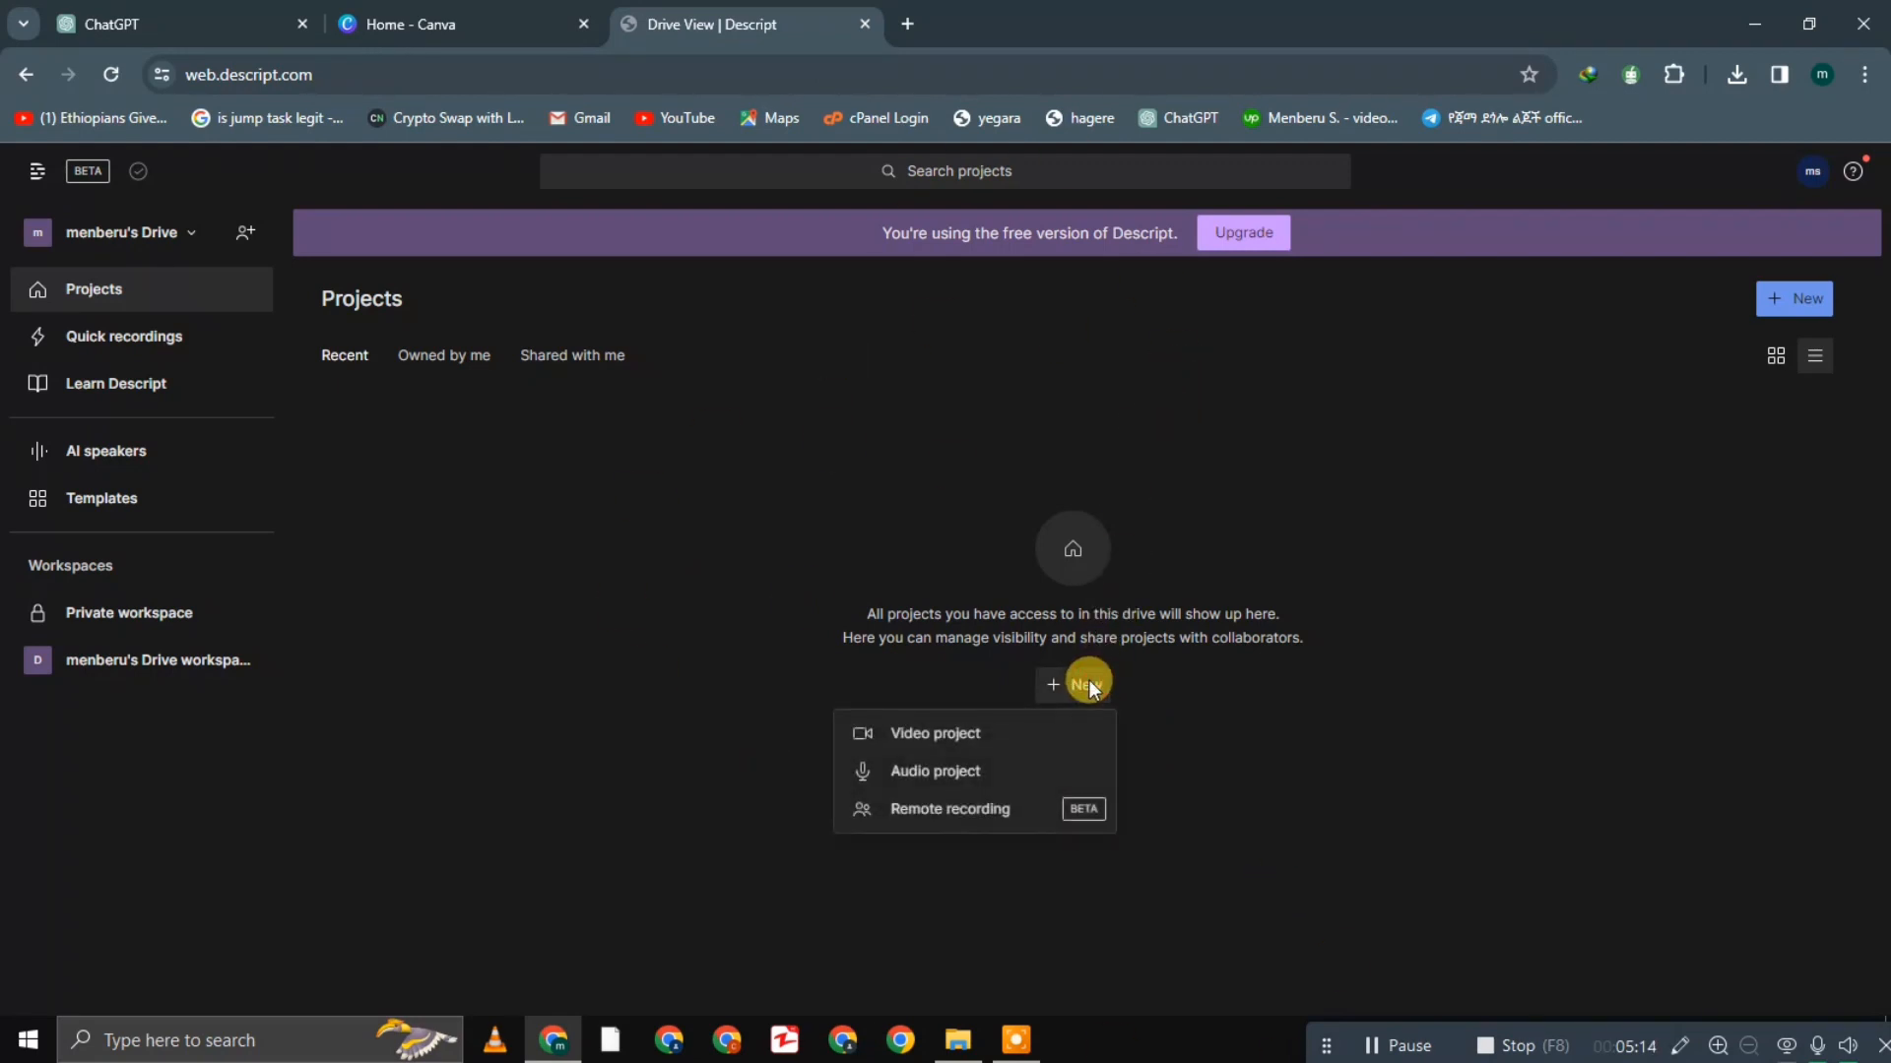
{"action": "left_click", "coordinate": [931, 768]}
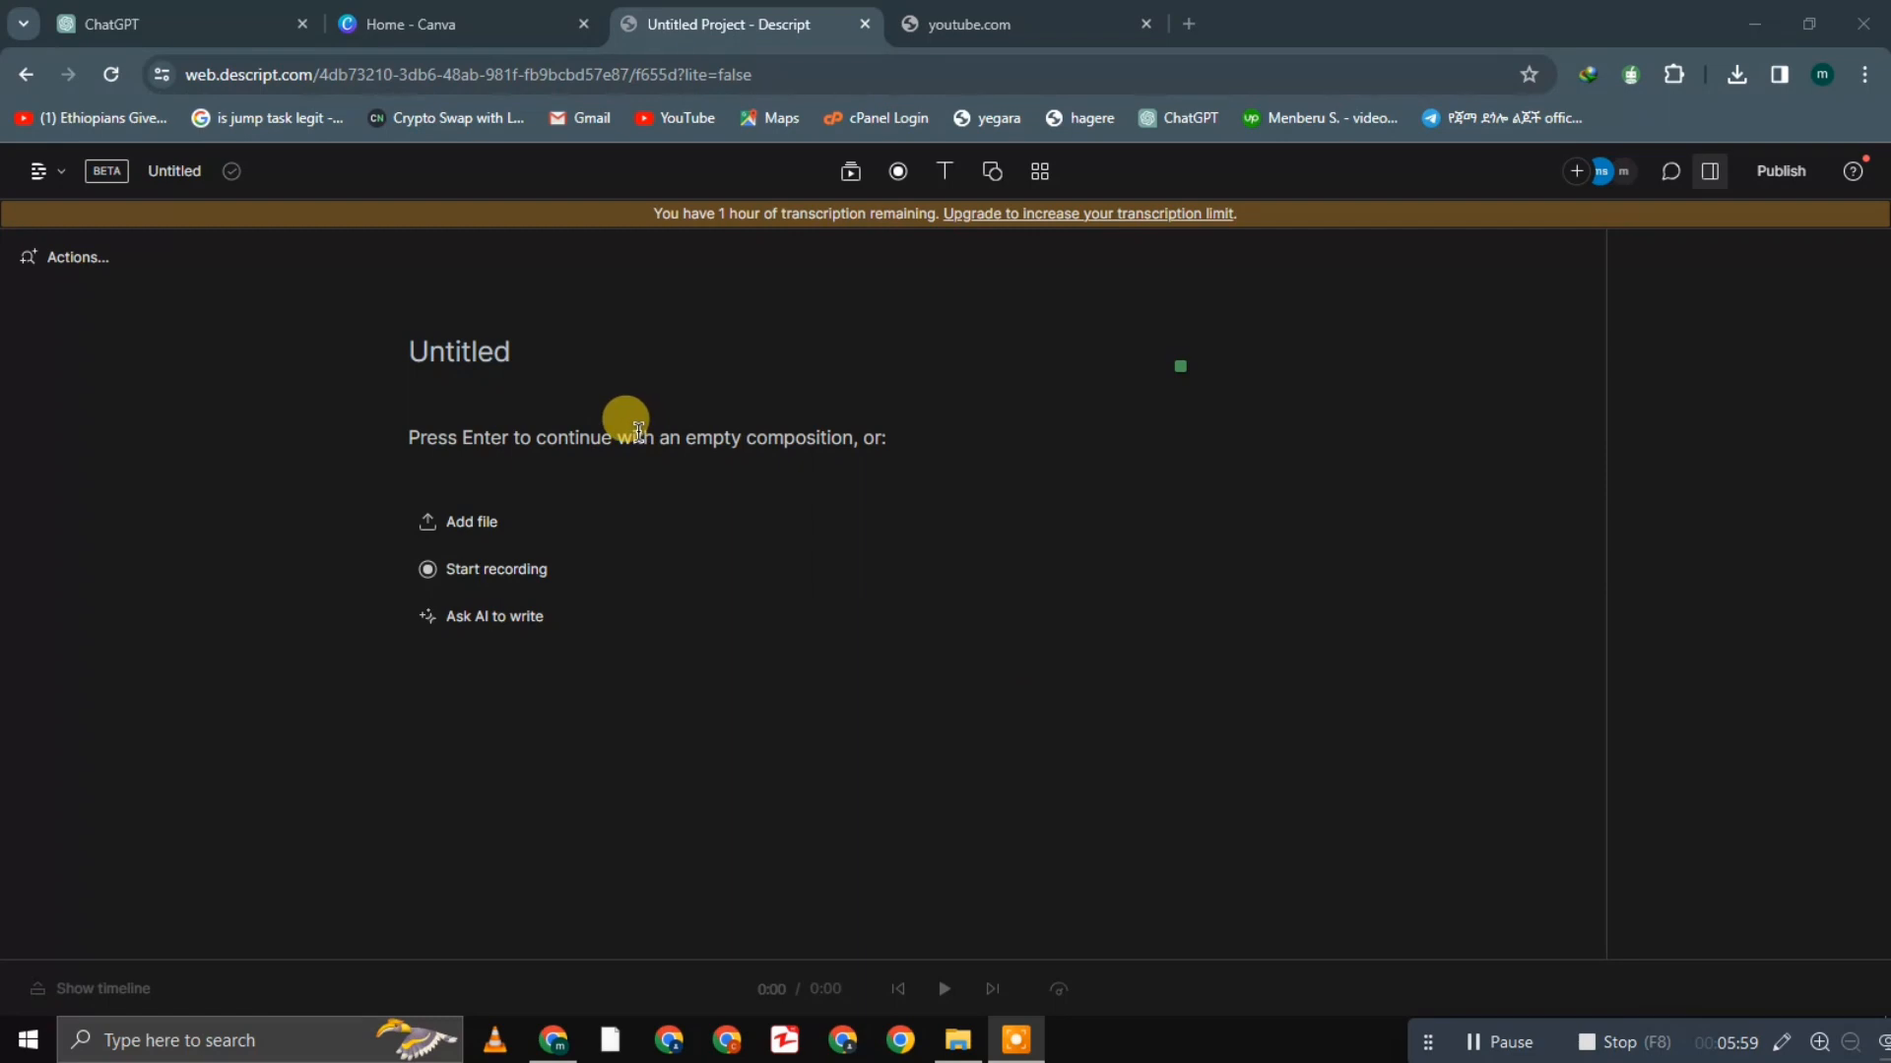
Start an empty composition in the new project and paste the copied money motivation paragraph as its script
{"action": "left_click", "coordinate": [641, 433]}
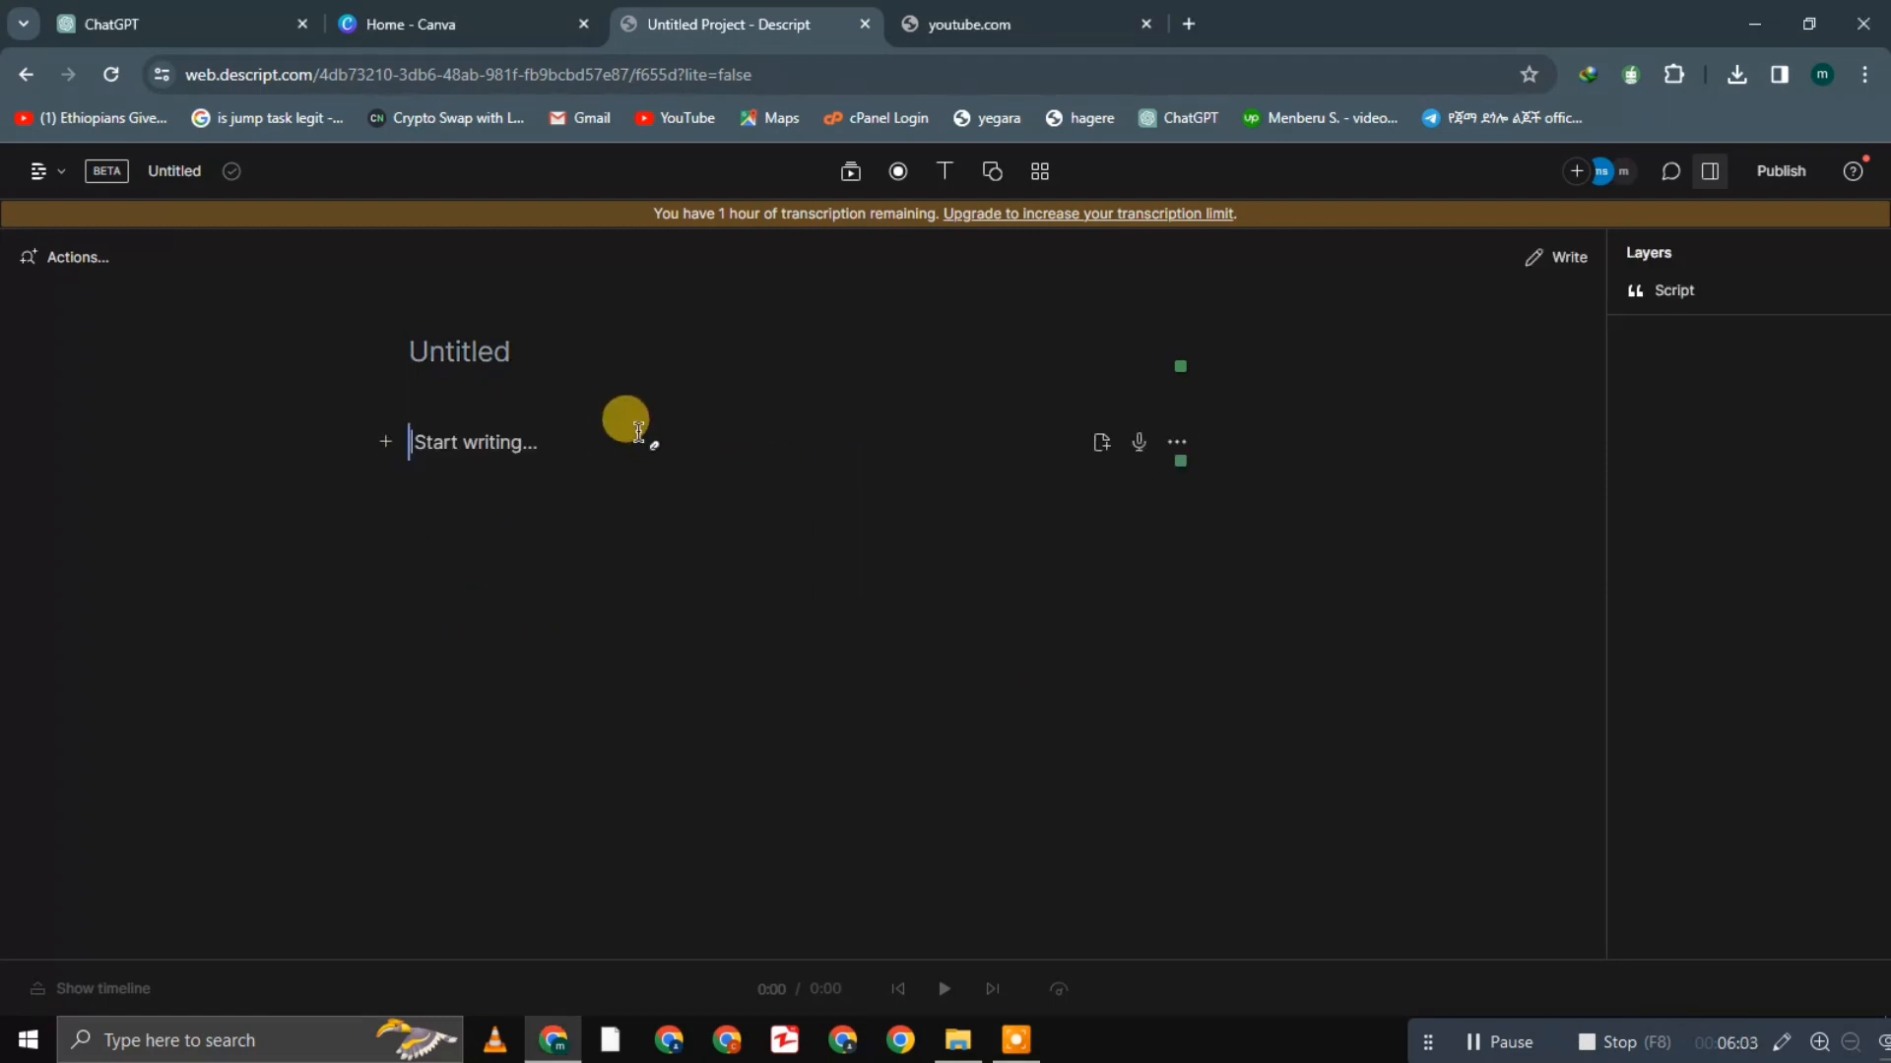
{"action": "type", "text": "gh"}
{"action": "key", "text": "BackSpace"}
{"action": "key", "text": "BackSpace"}
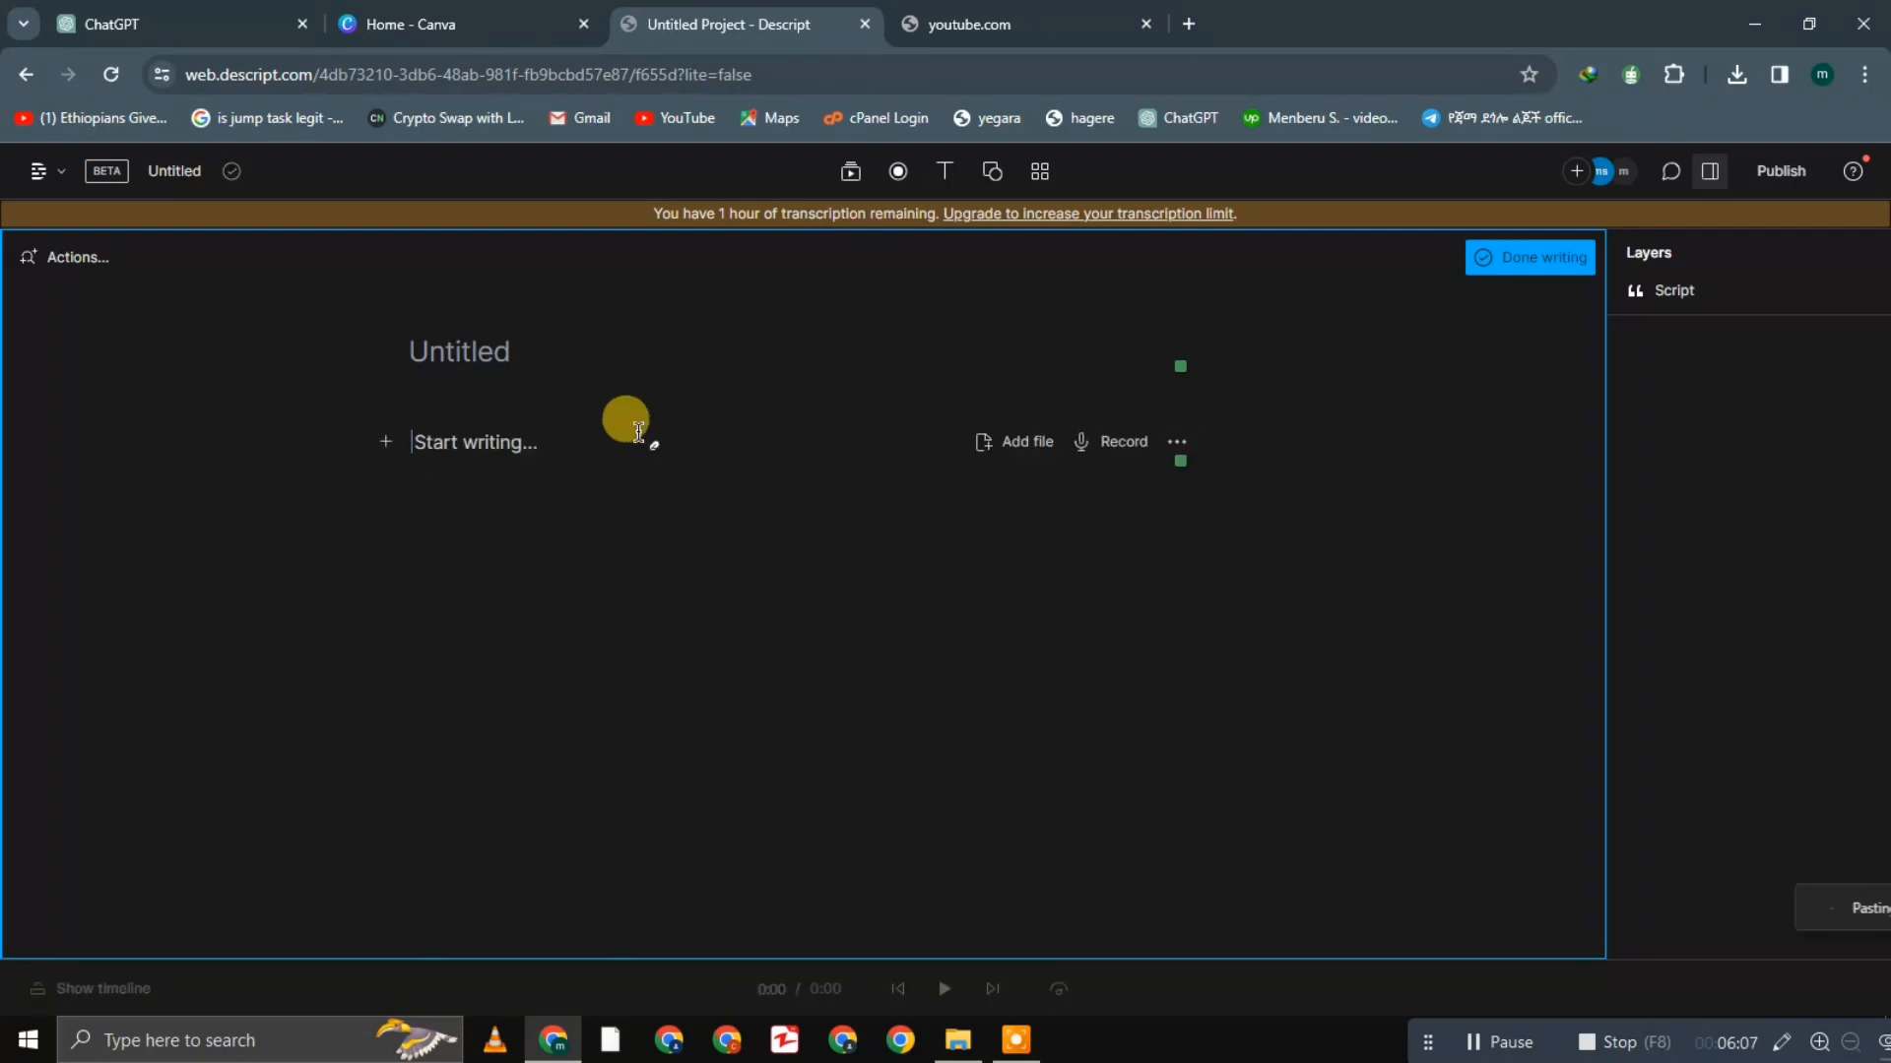
{"action": "key", "text": "ctrl+v"}
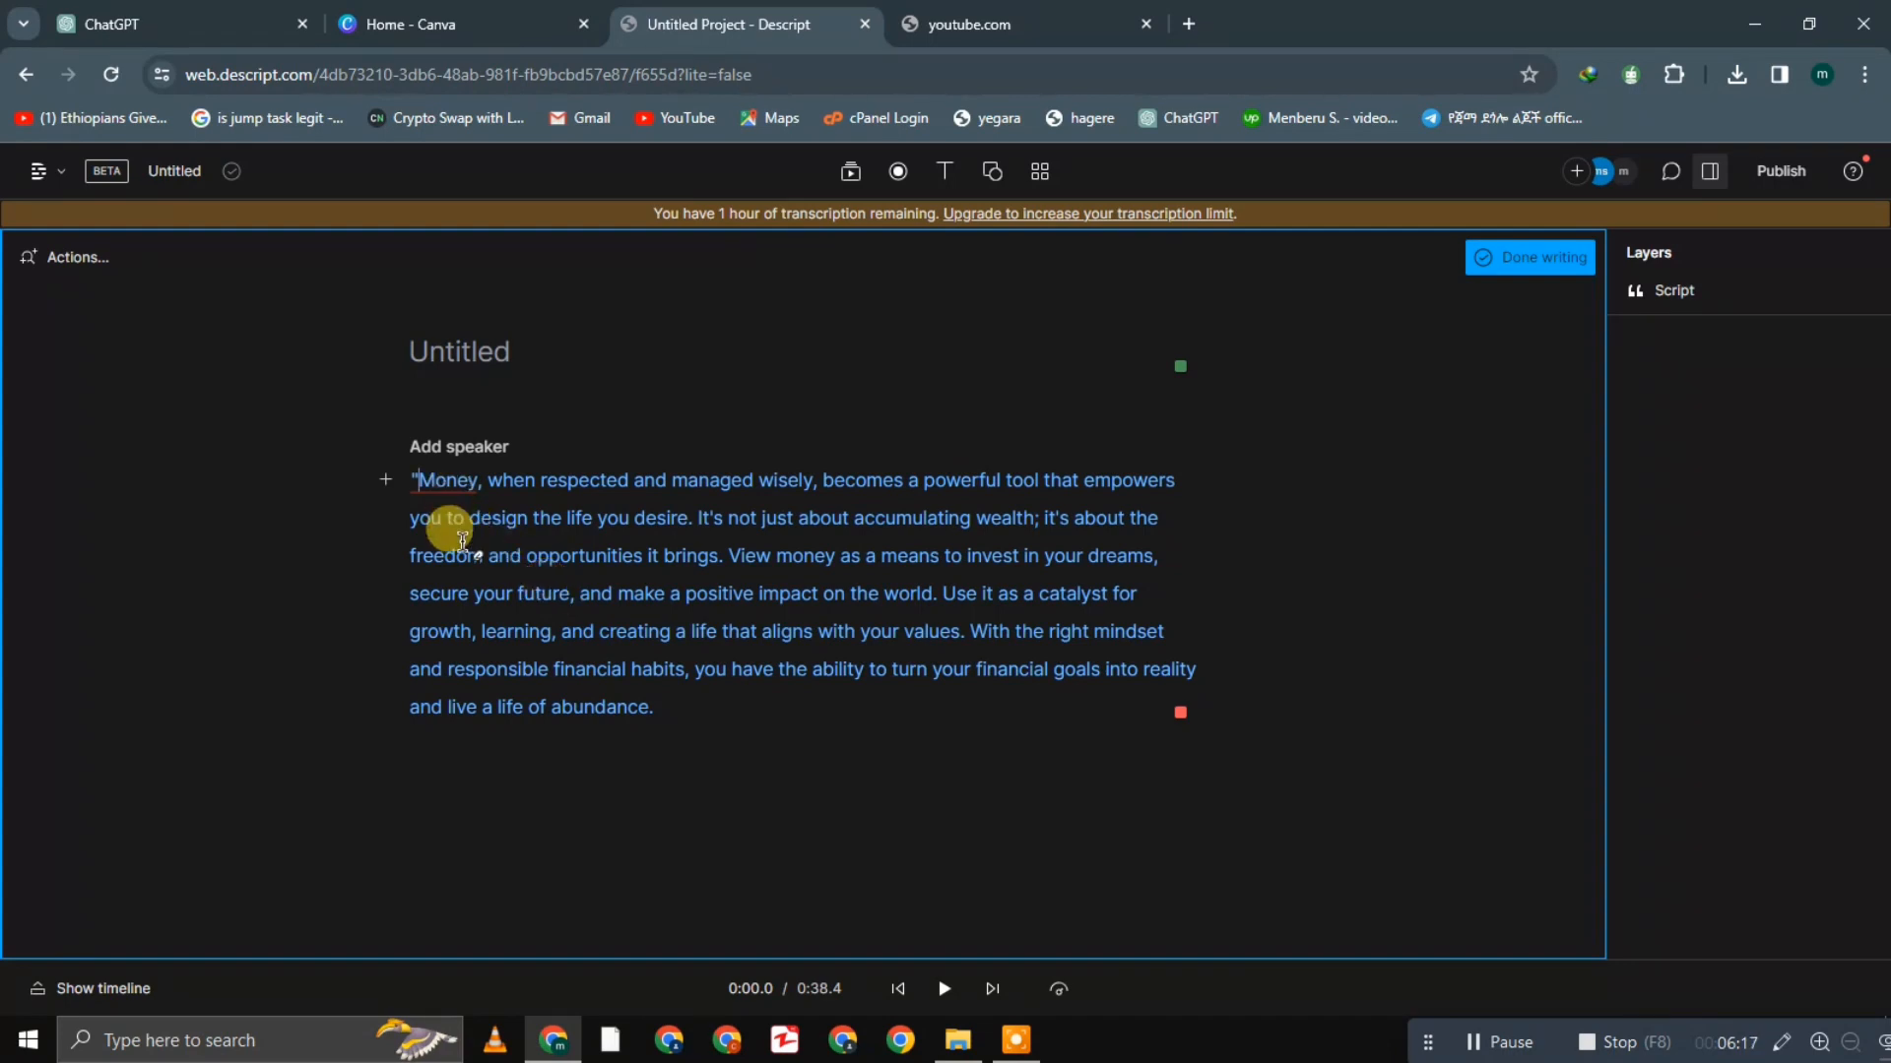
Try to play the pasted script from within its text
{"action": "left_click", "coordinate": [439, 482]}
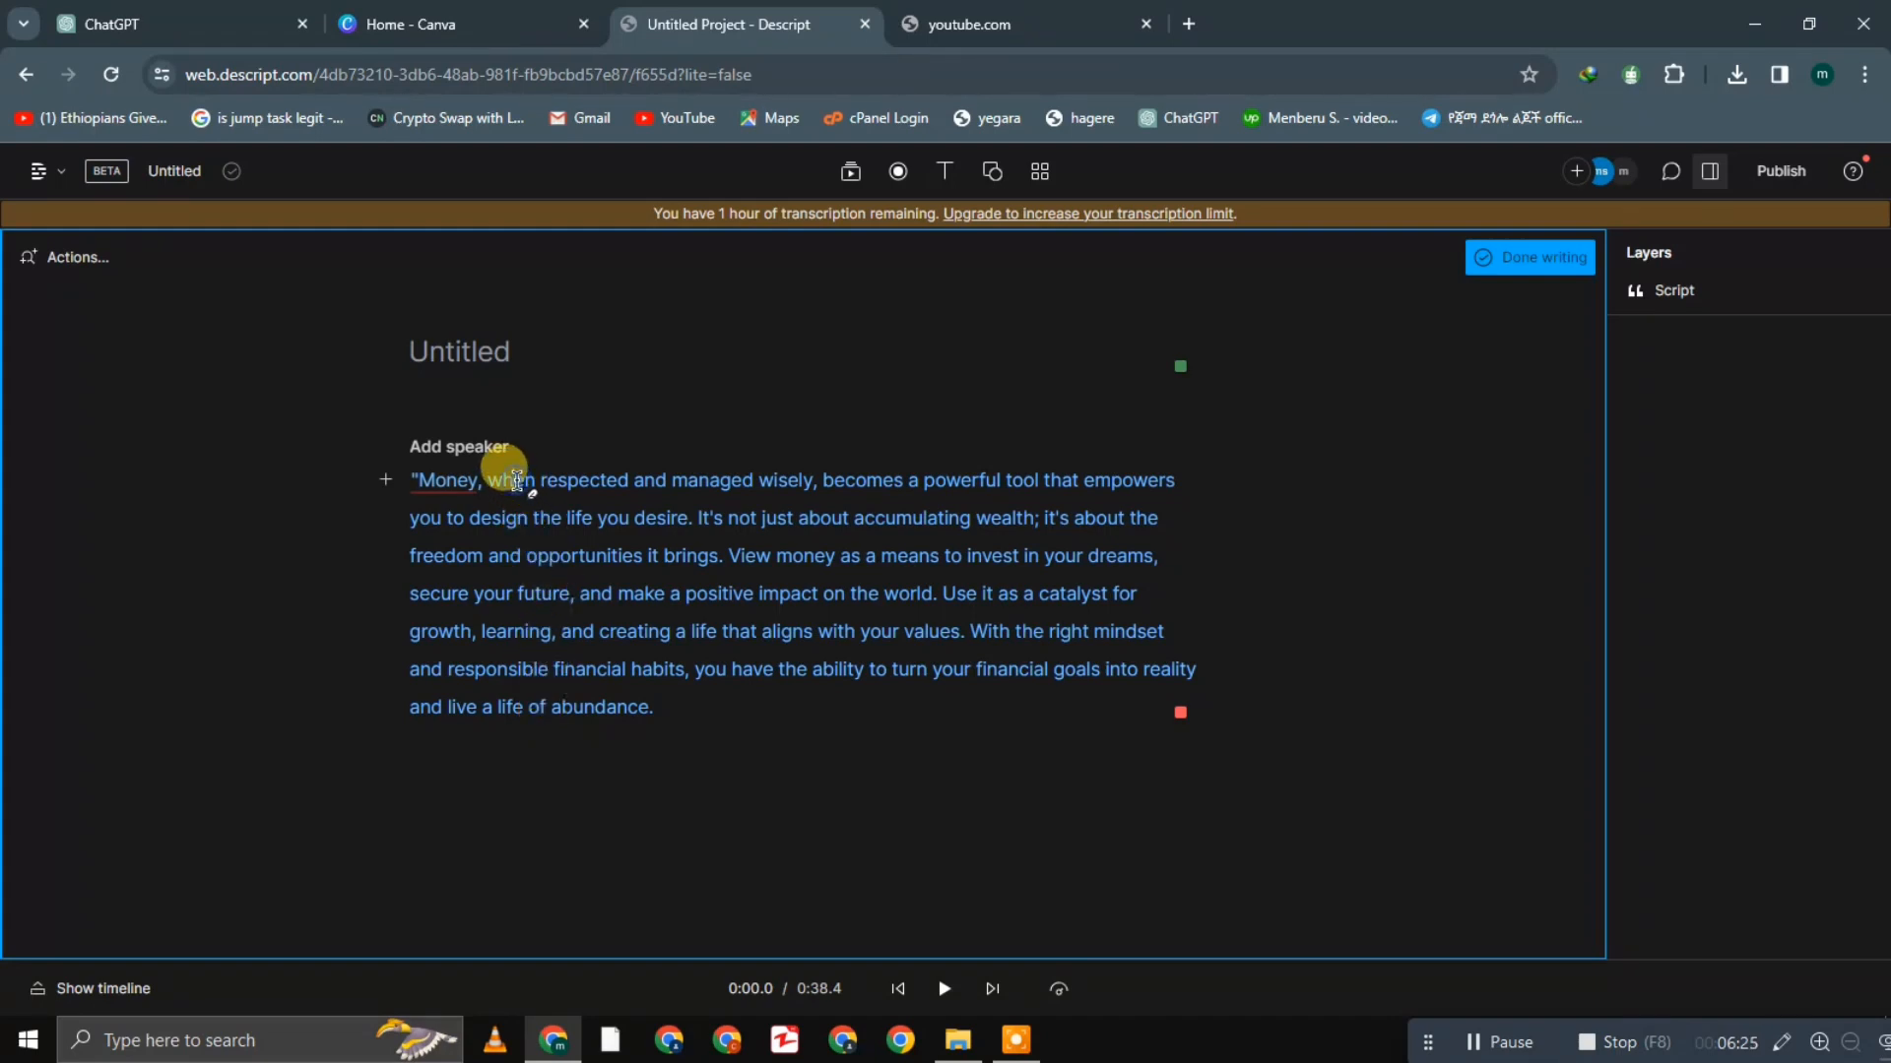
{"action": "right_click", "coordinate": [517, 482]}
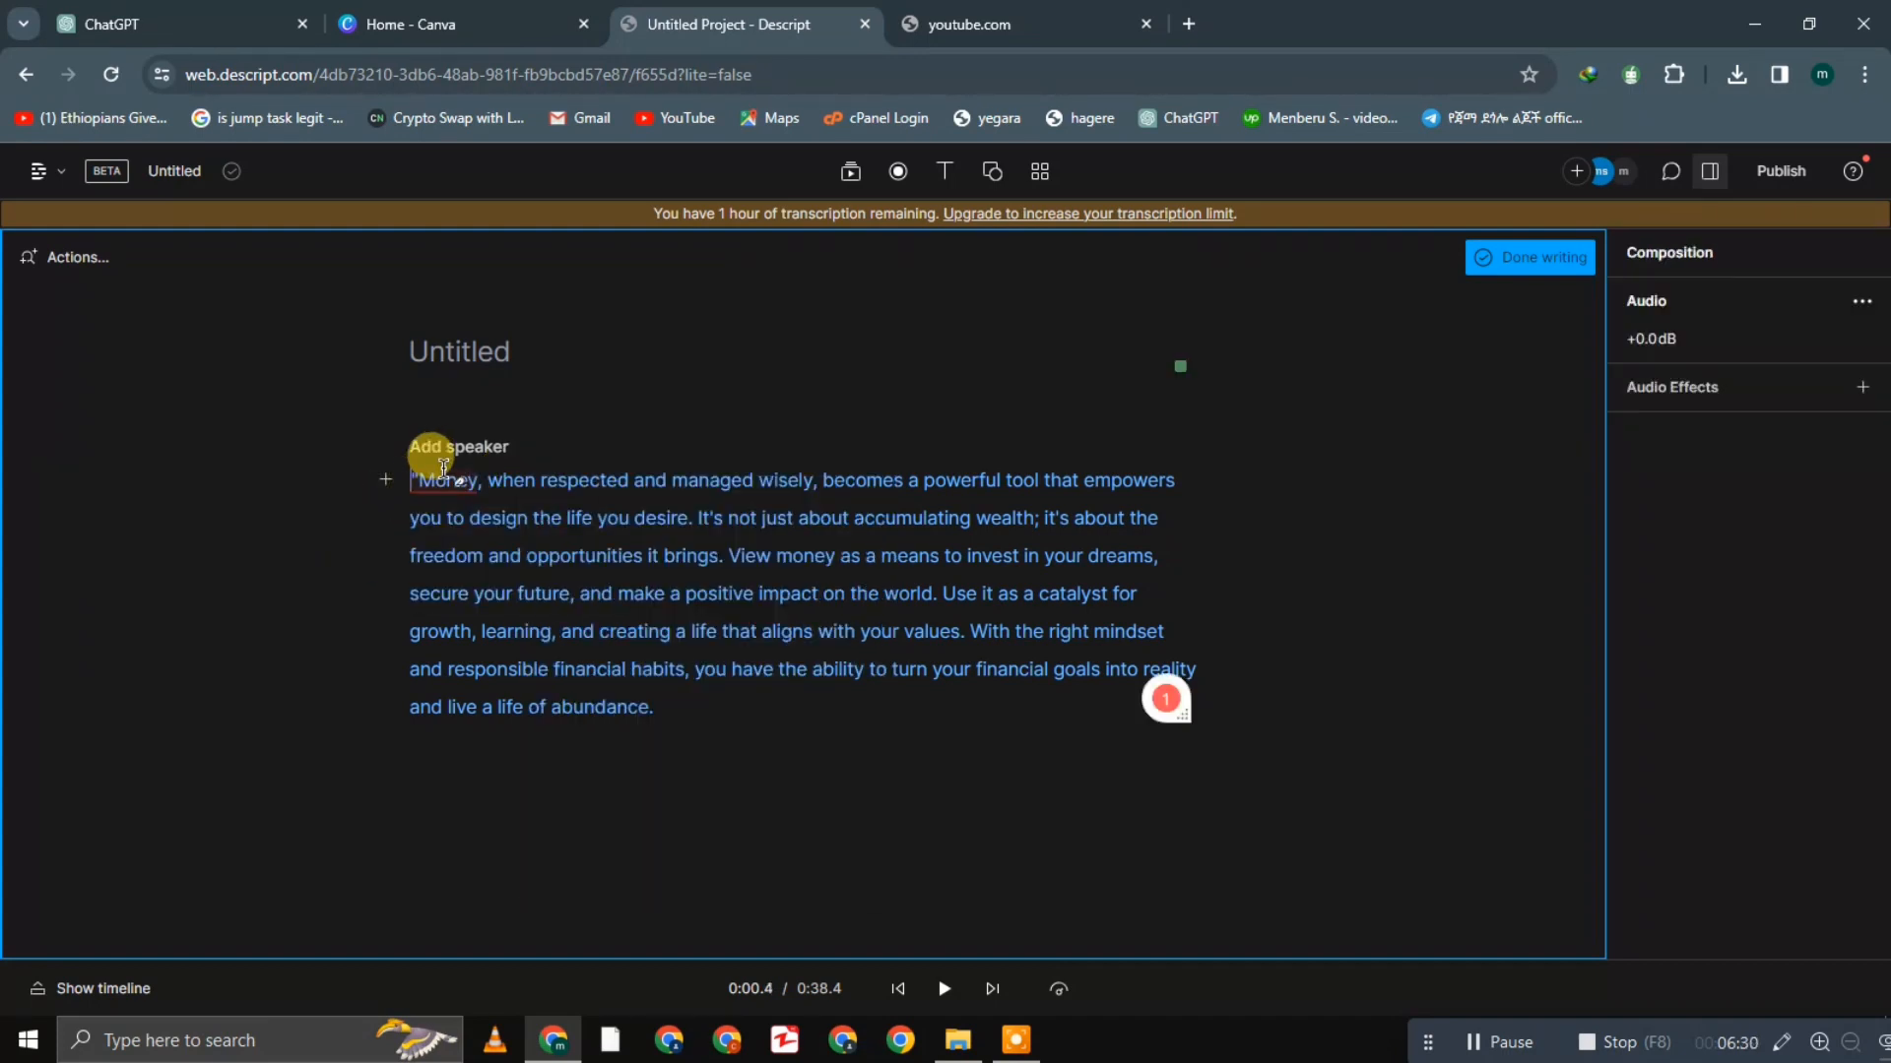
{"action": "right_click", "coordinate": [438, 475]}
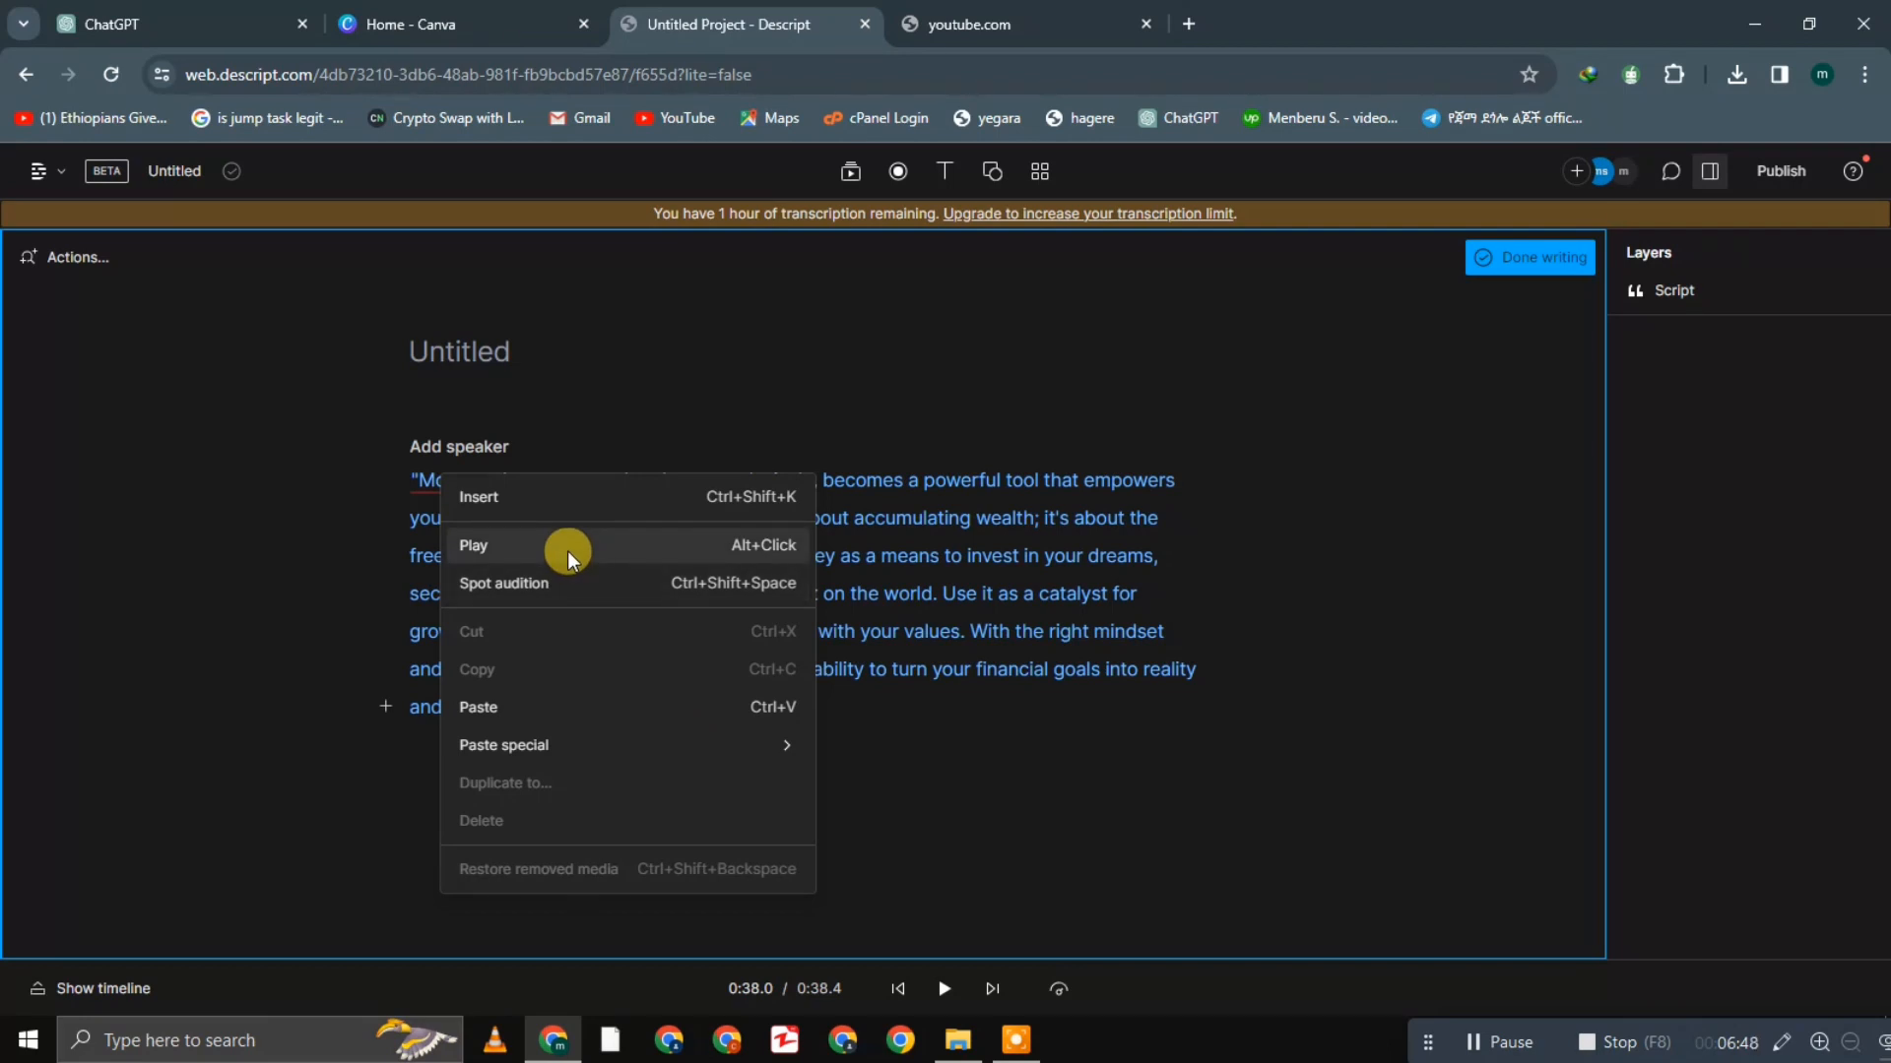
{"action": "left_click", "coordinate": [568, 556]}
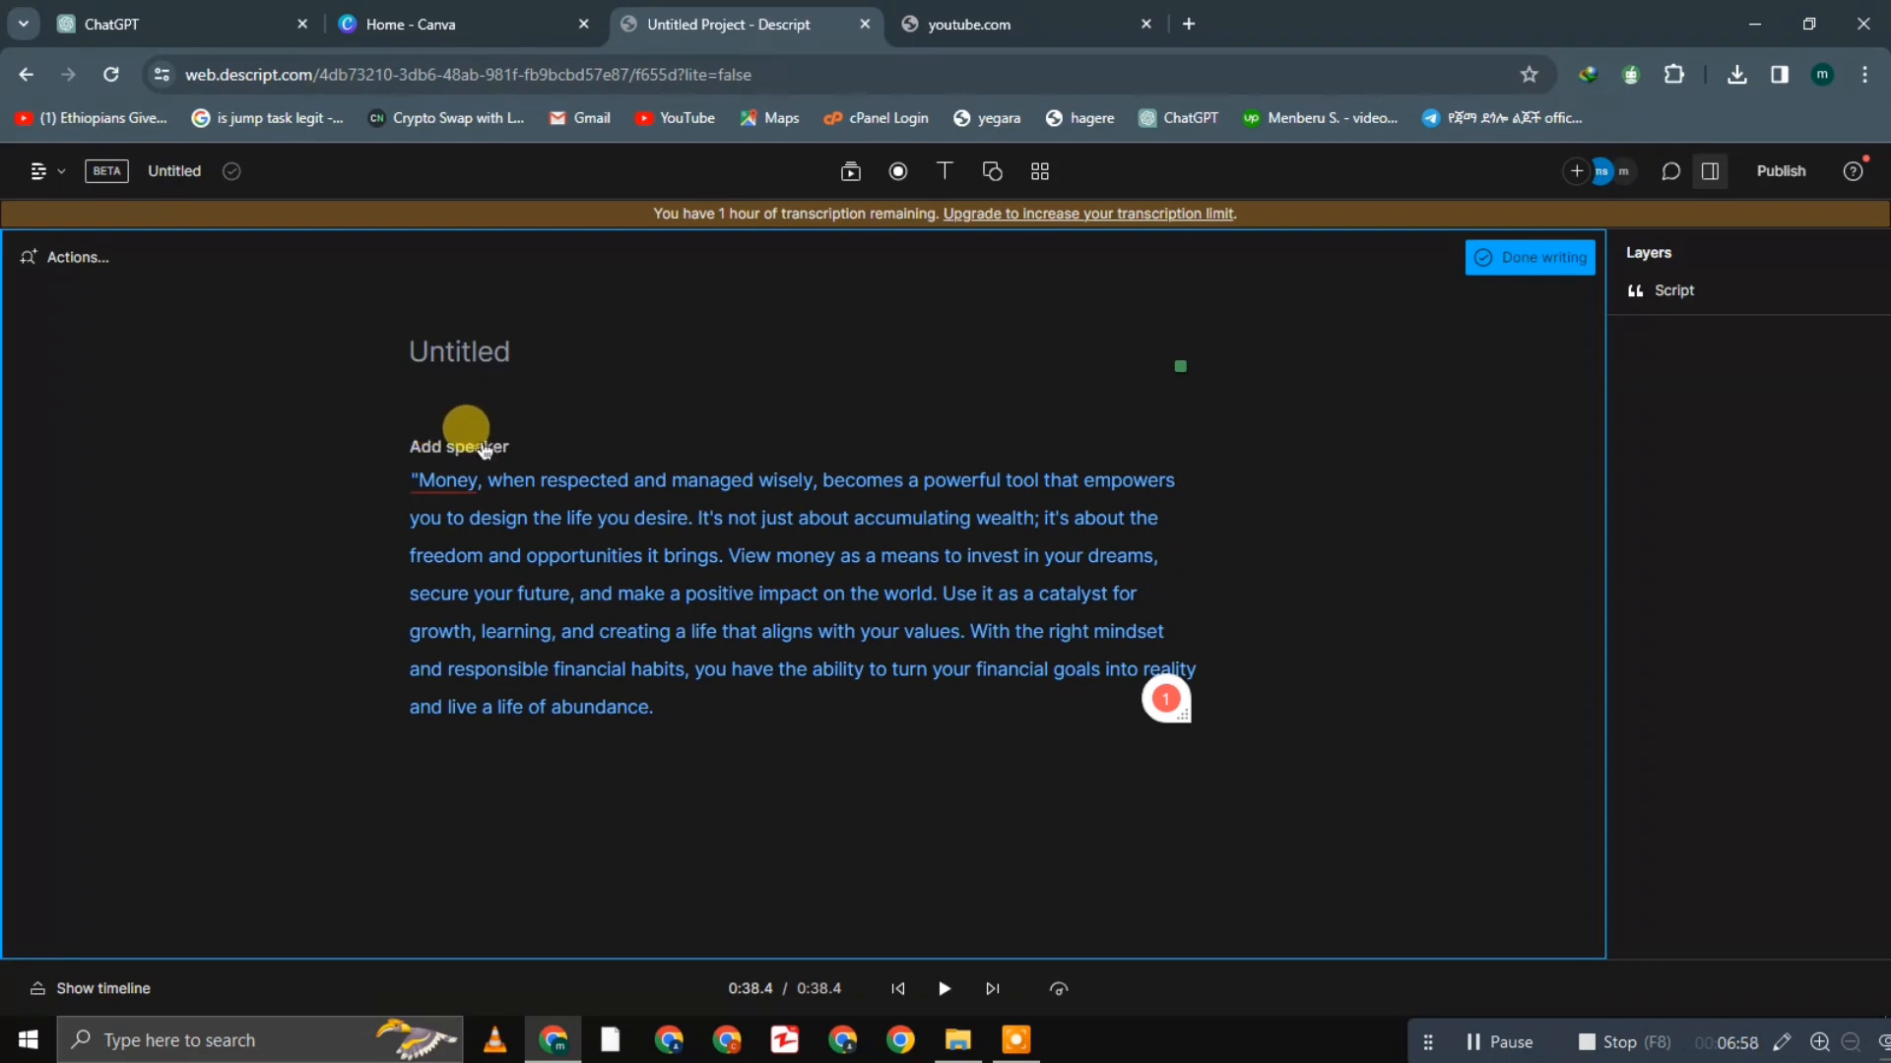
Preview the stock AI speakers Don, Emily and Carla, and assign Don as the script's speaker
{"action": "left_click", "coordinate": [482, 448]}
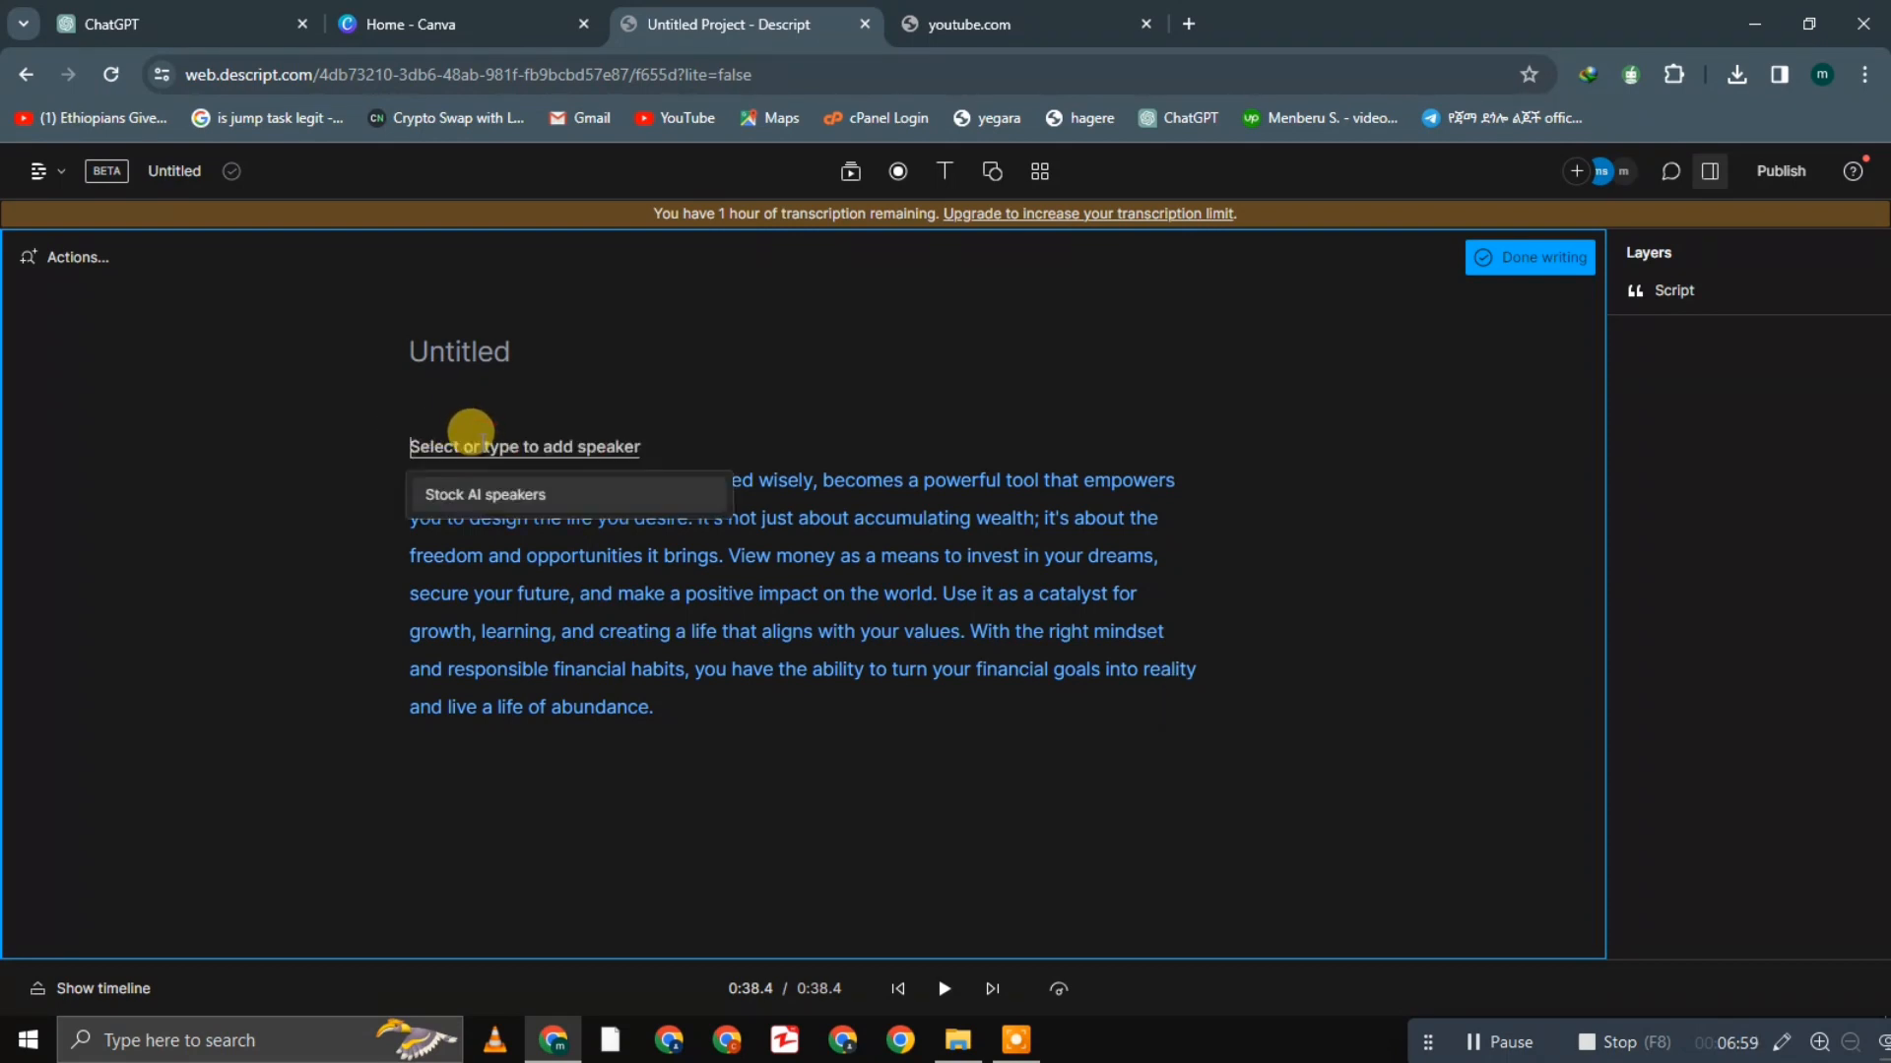
{"action": "left_click", "coordinate": [525, 496]}
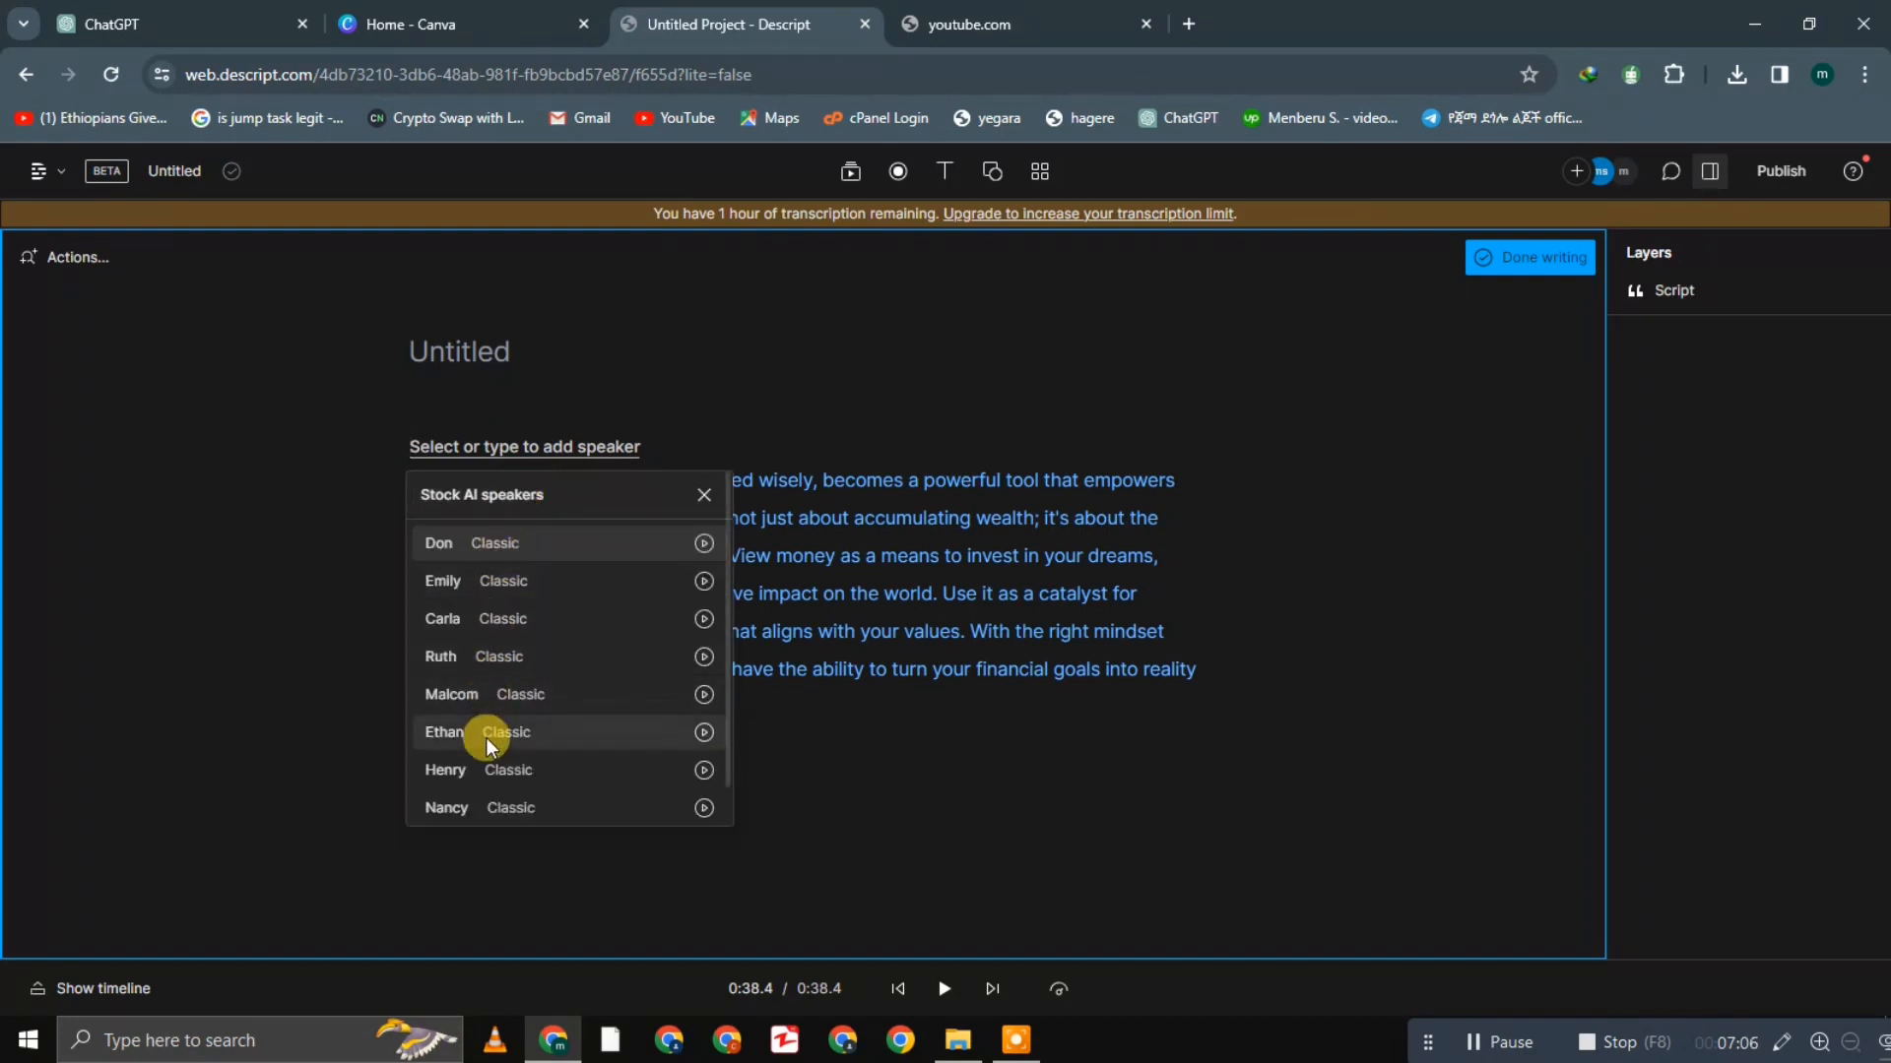
{"action": "left_click", "coordinate": [703, 545]}
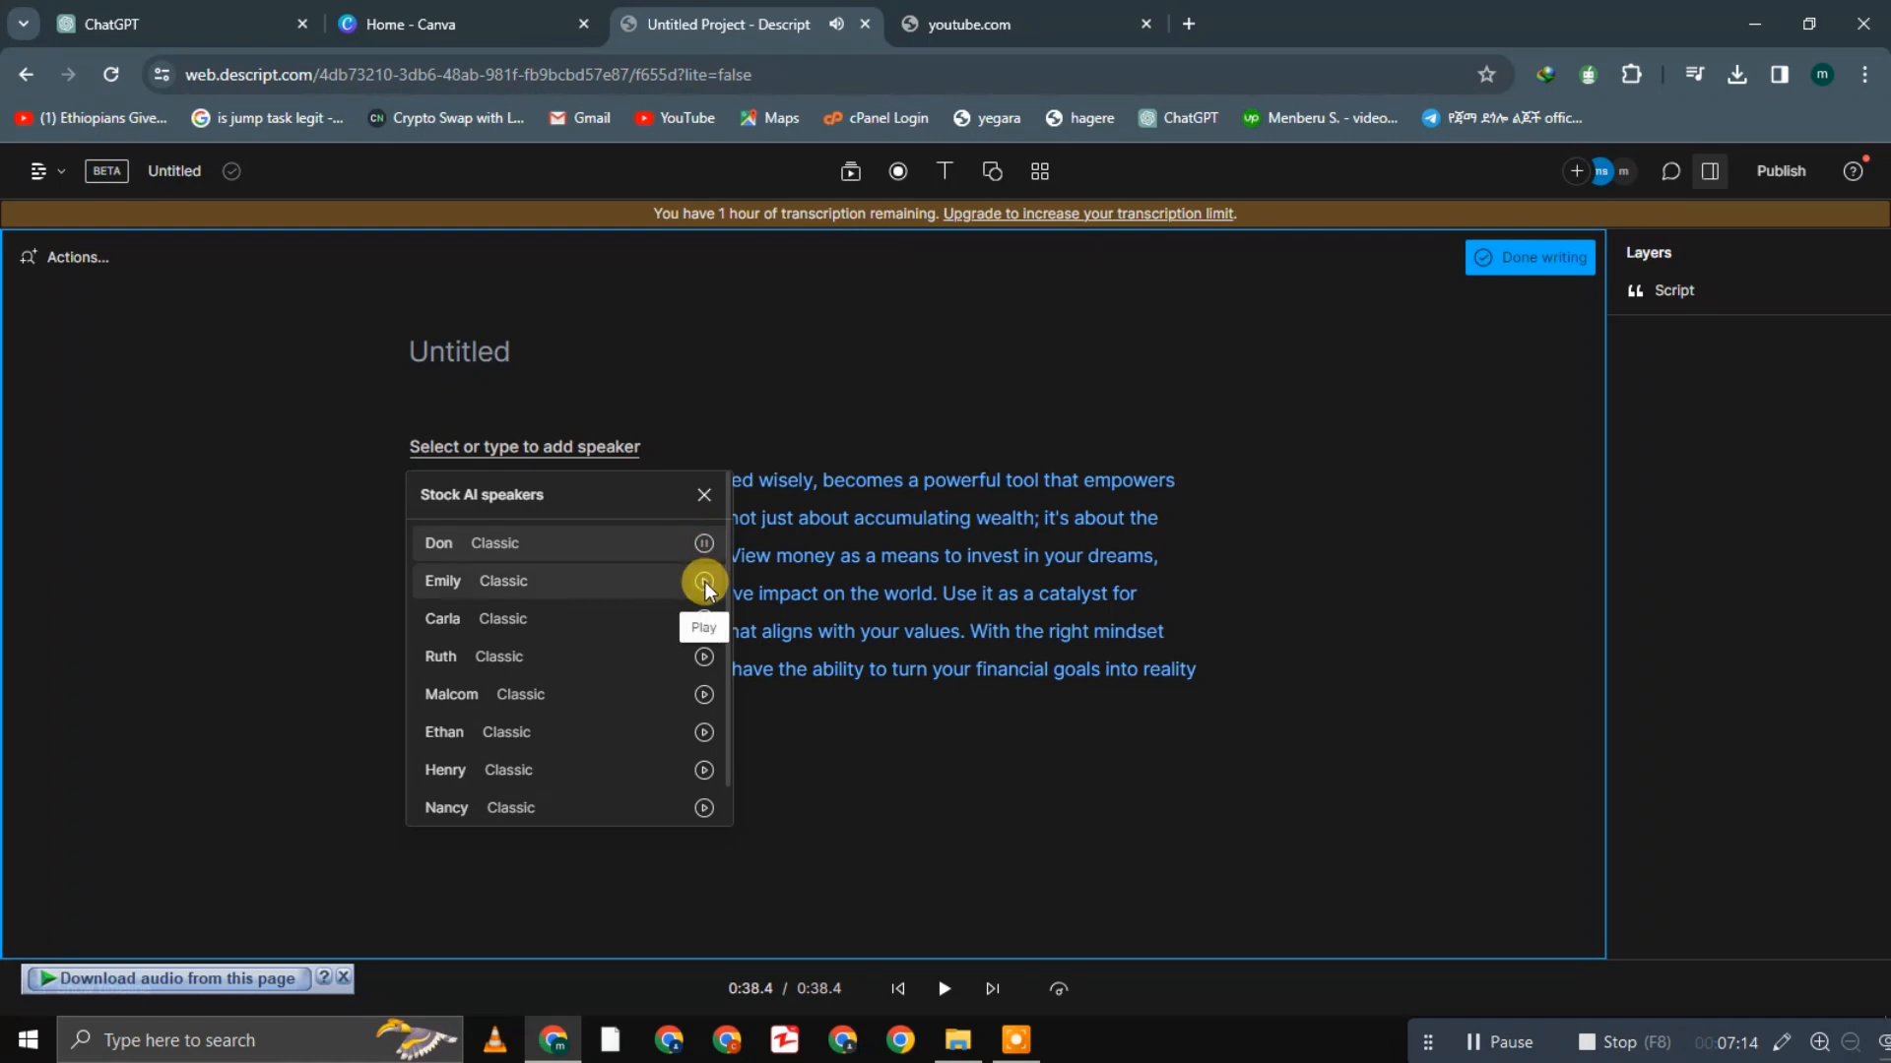
{"action": "left_click", "coordinate": [703, 581]}
{"action": "left_click", "coordinate": [703, 620]}
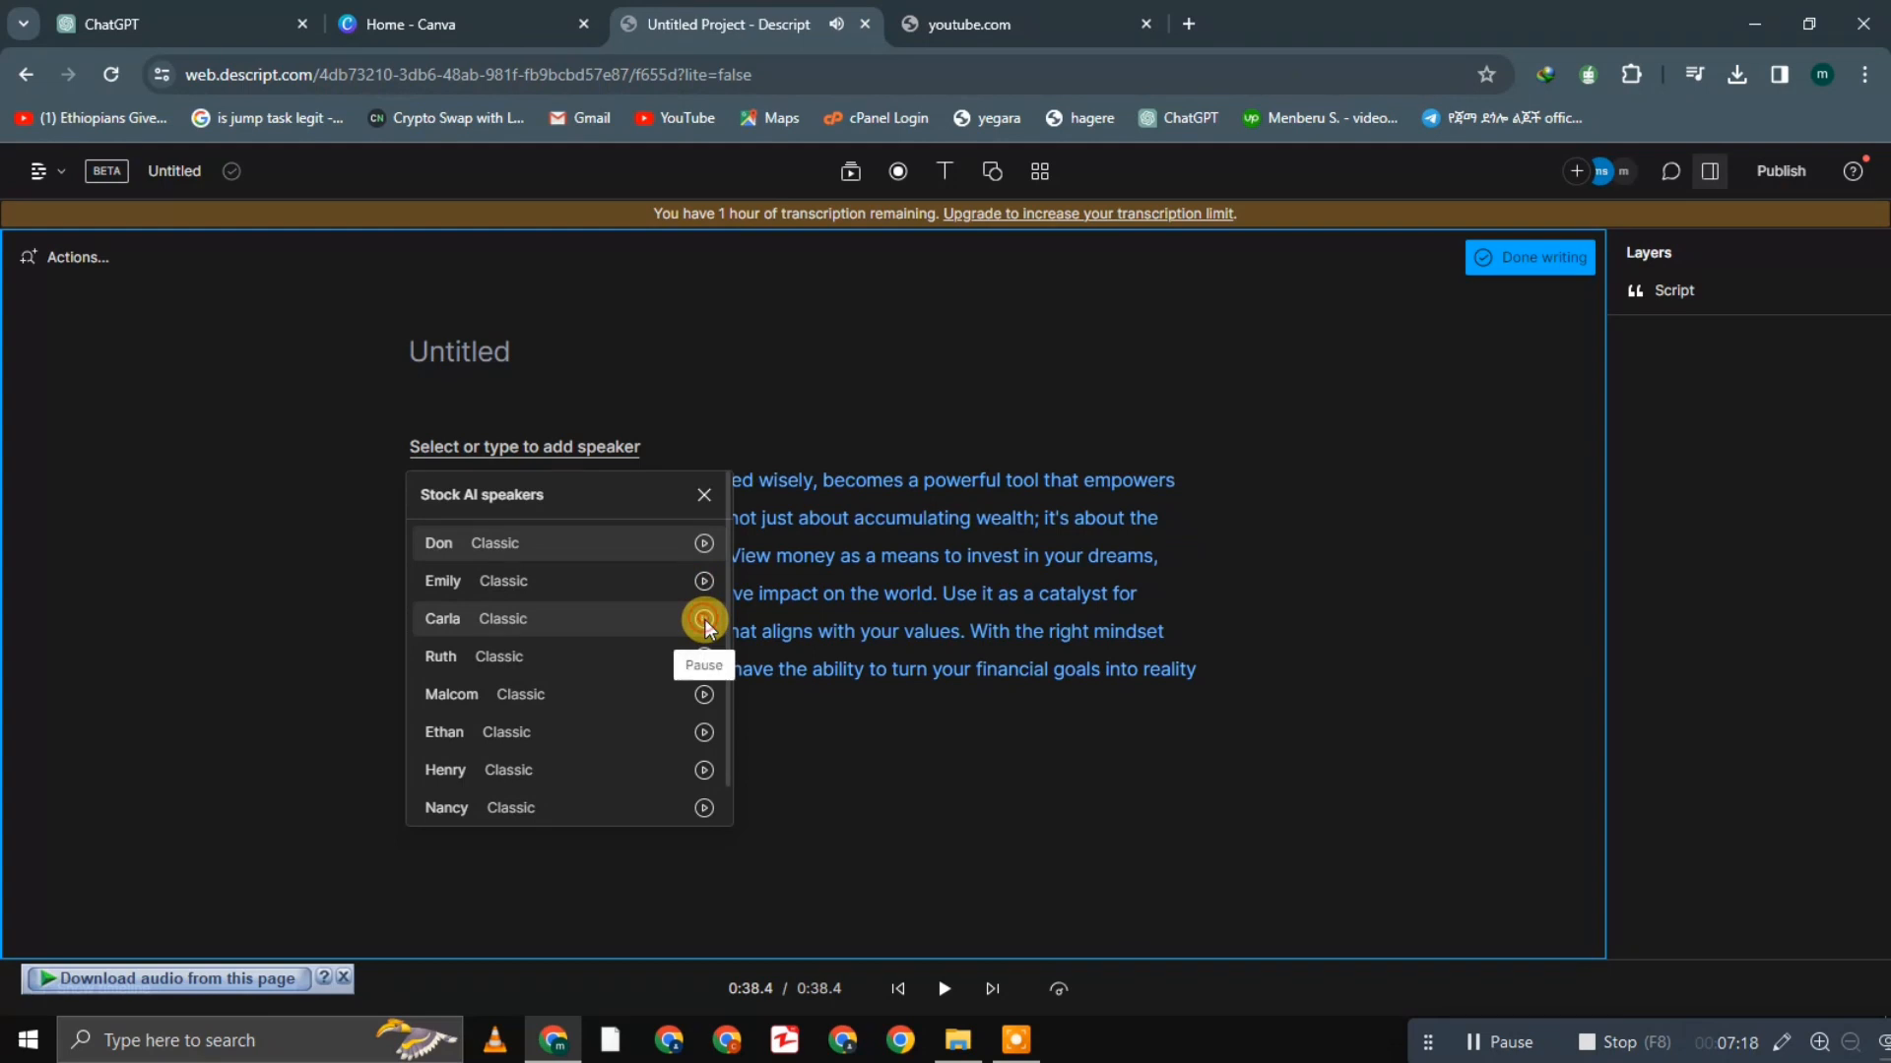
{"action": "left_click", "coordinate": [703, 543]}
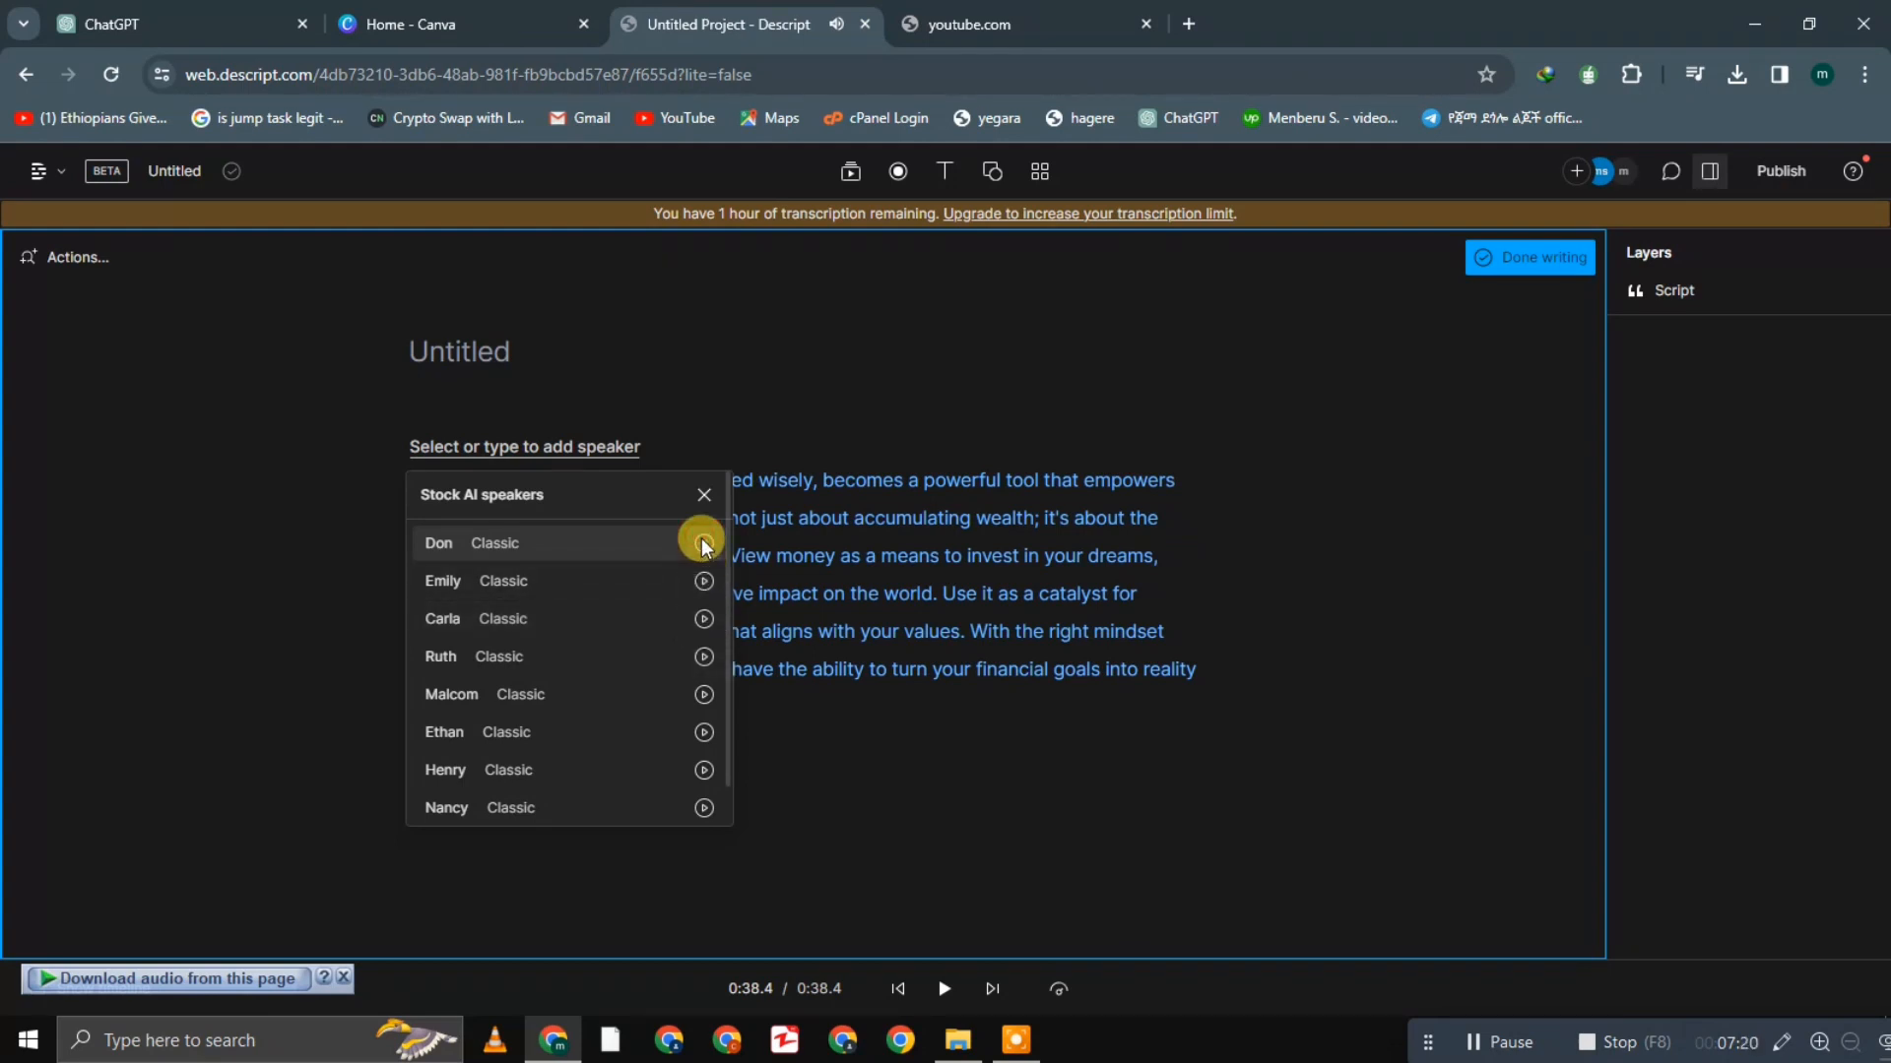
{"action": "left_click", "coordinate": [649, 543]}
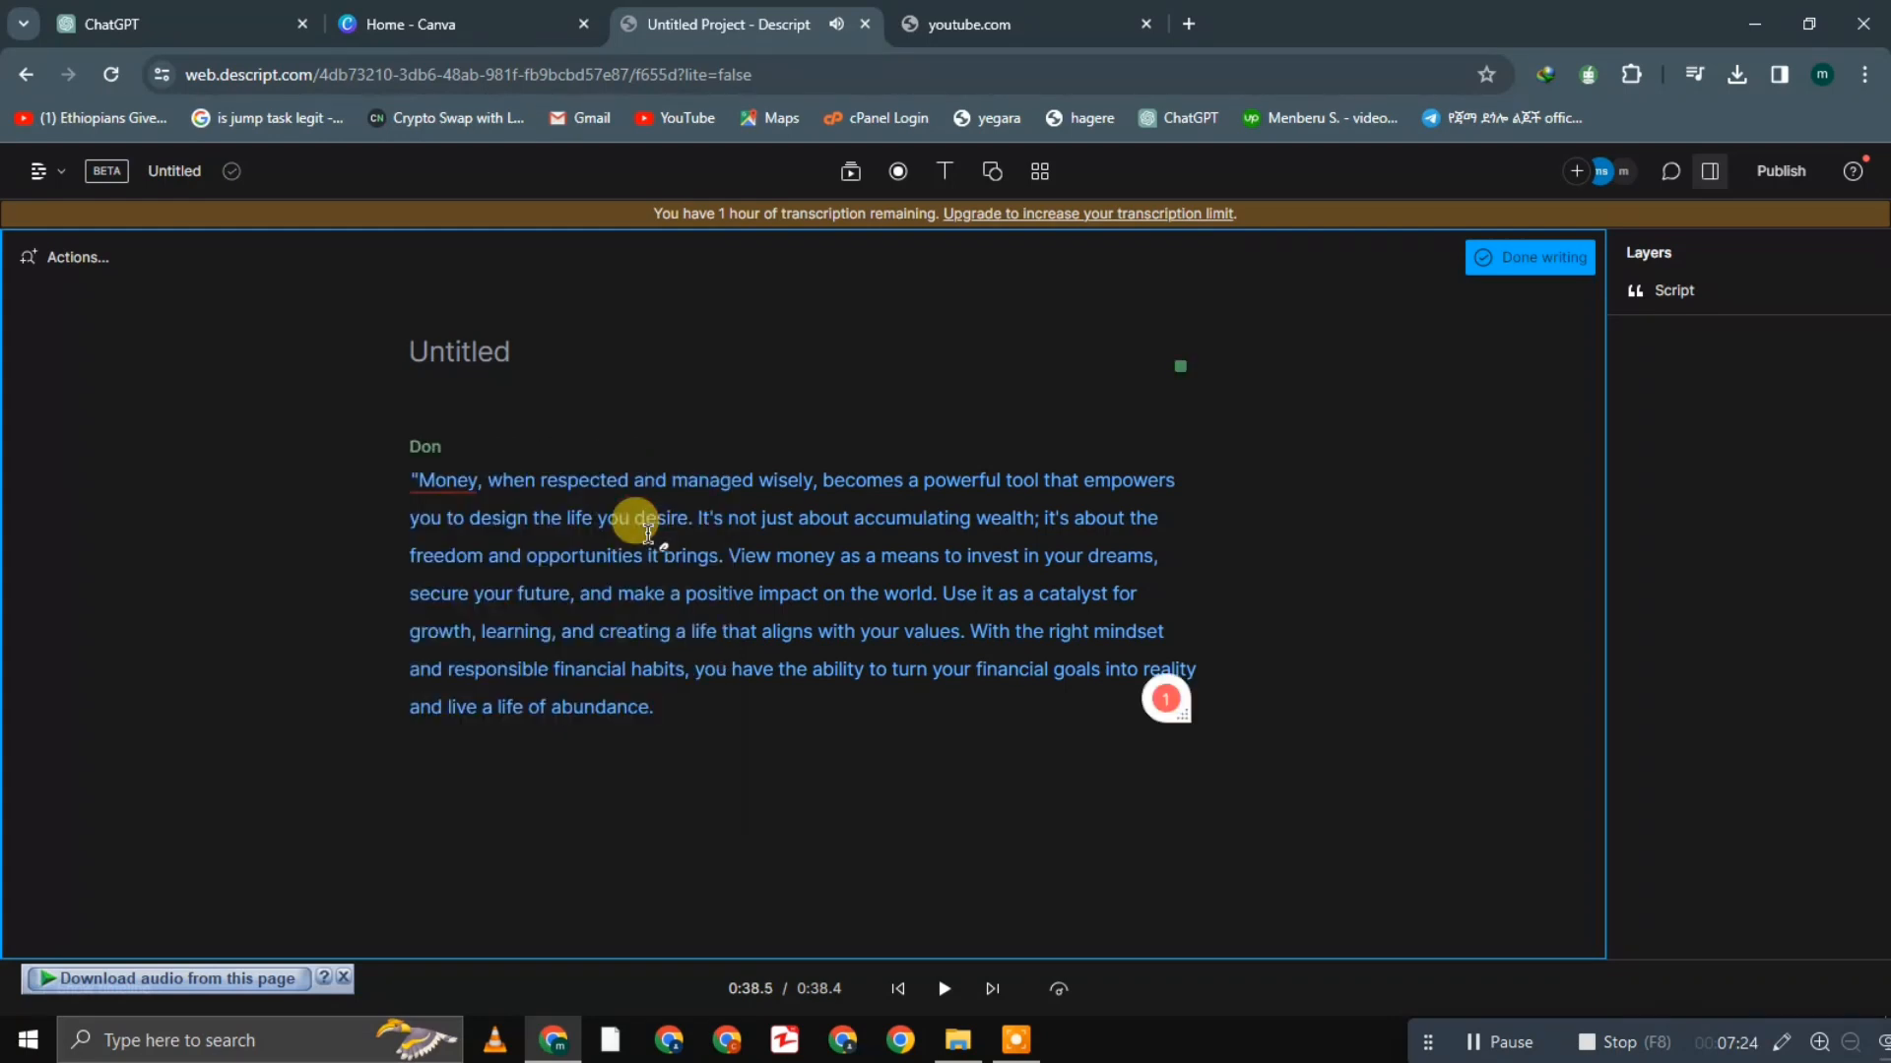
Play back the narration of the money script in Don's voice
{"action": "left_click", "coordinate": [726, 707]}
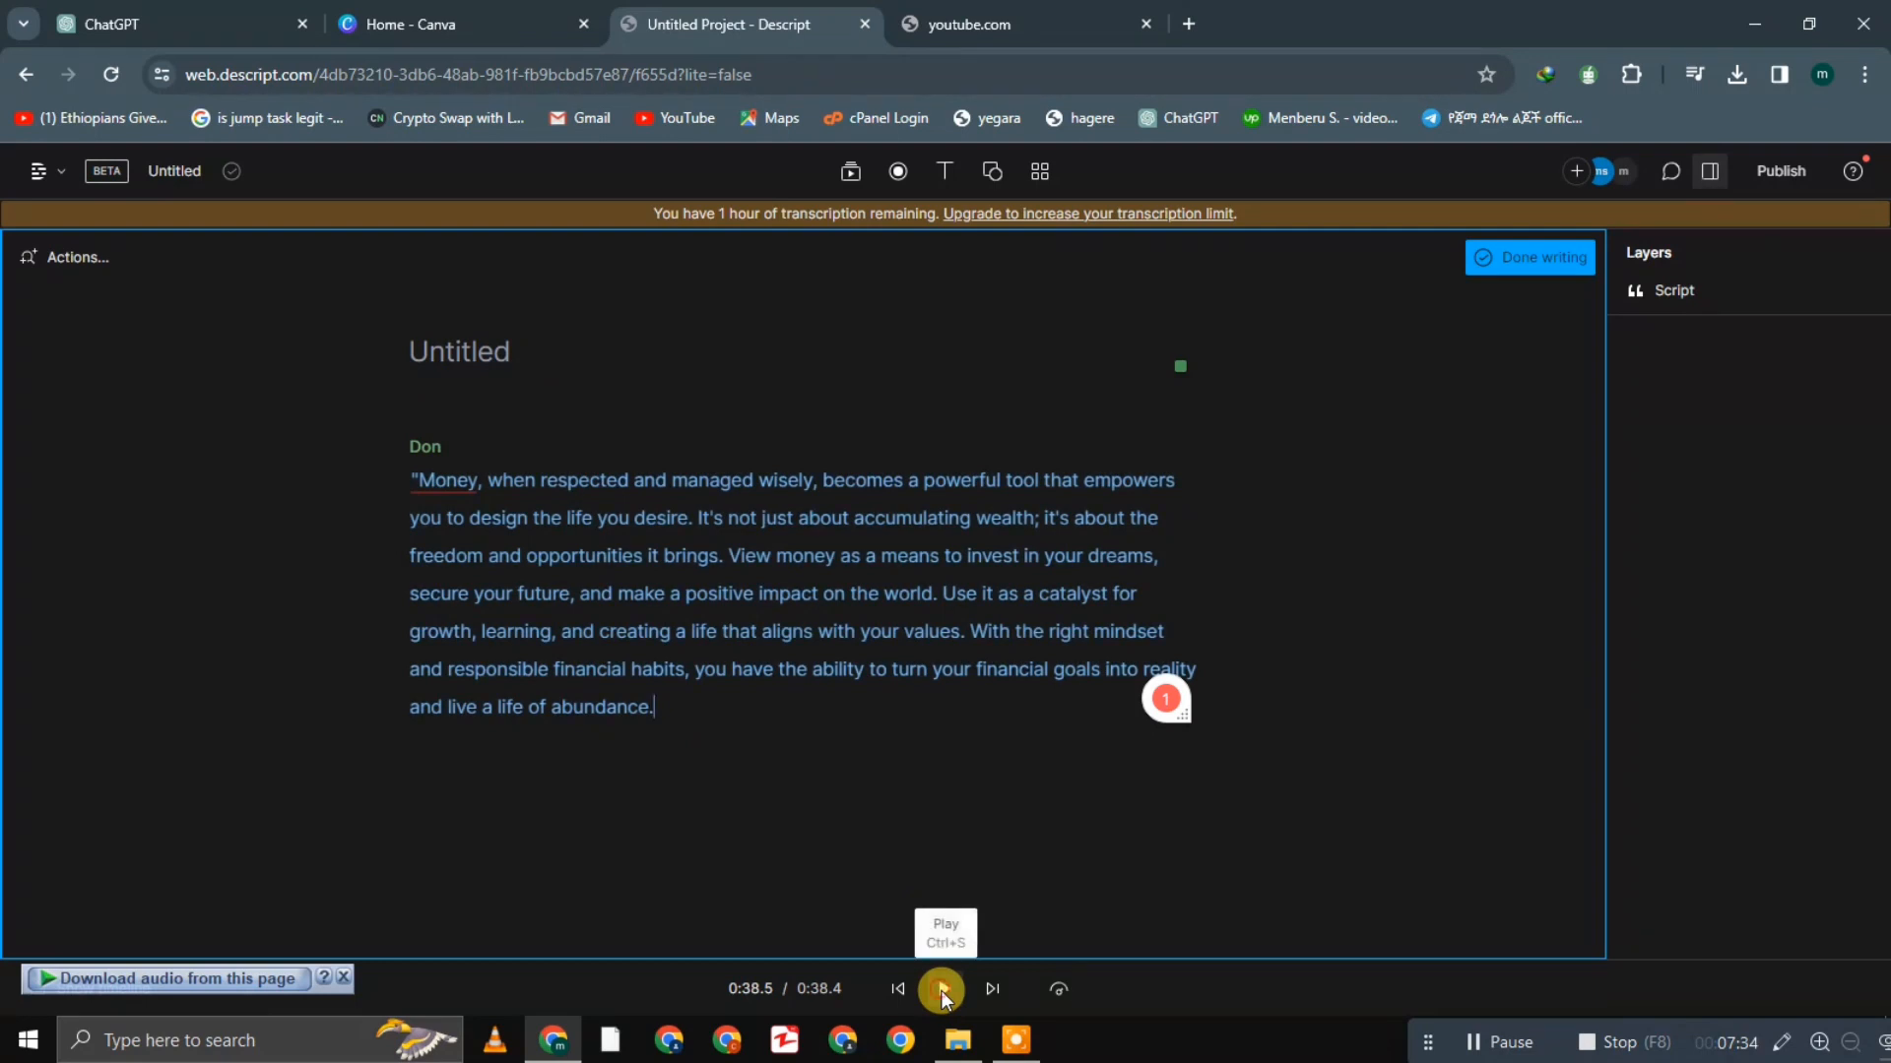
{"action": "left_click", "coordinate": [942, 991]}
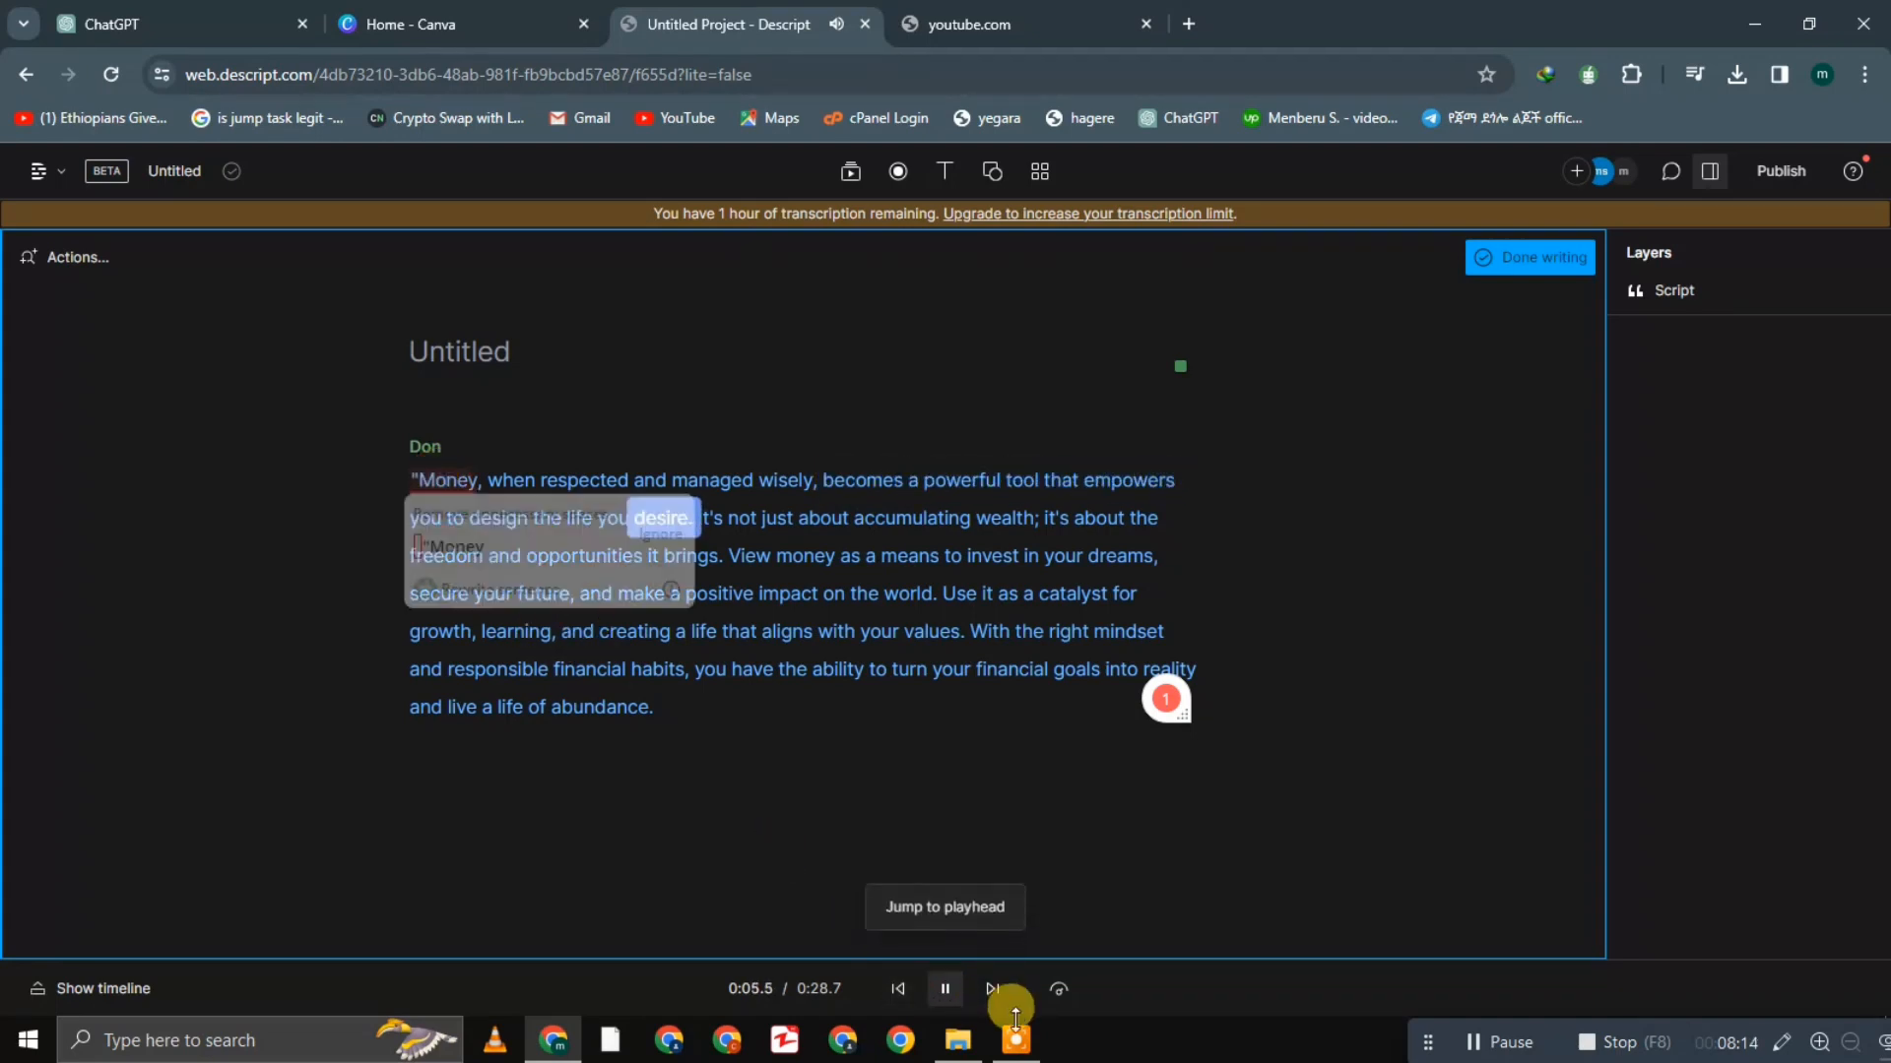
{"action": "left_click", "coordinate": [945, 989]}
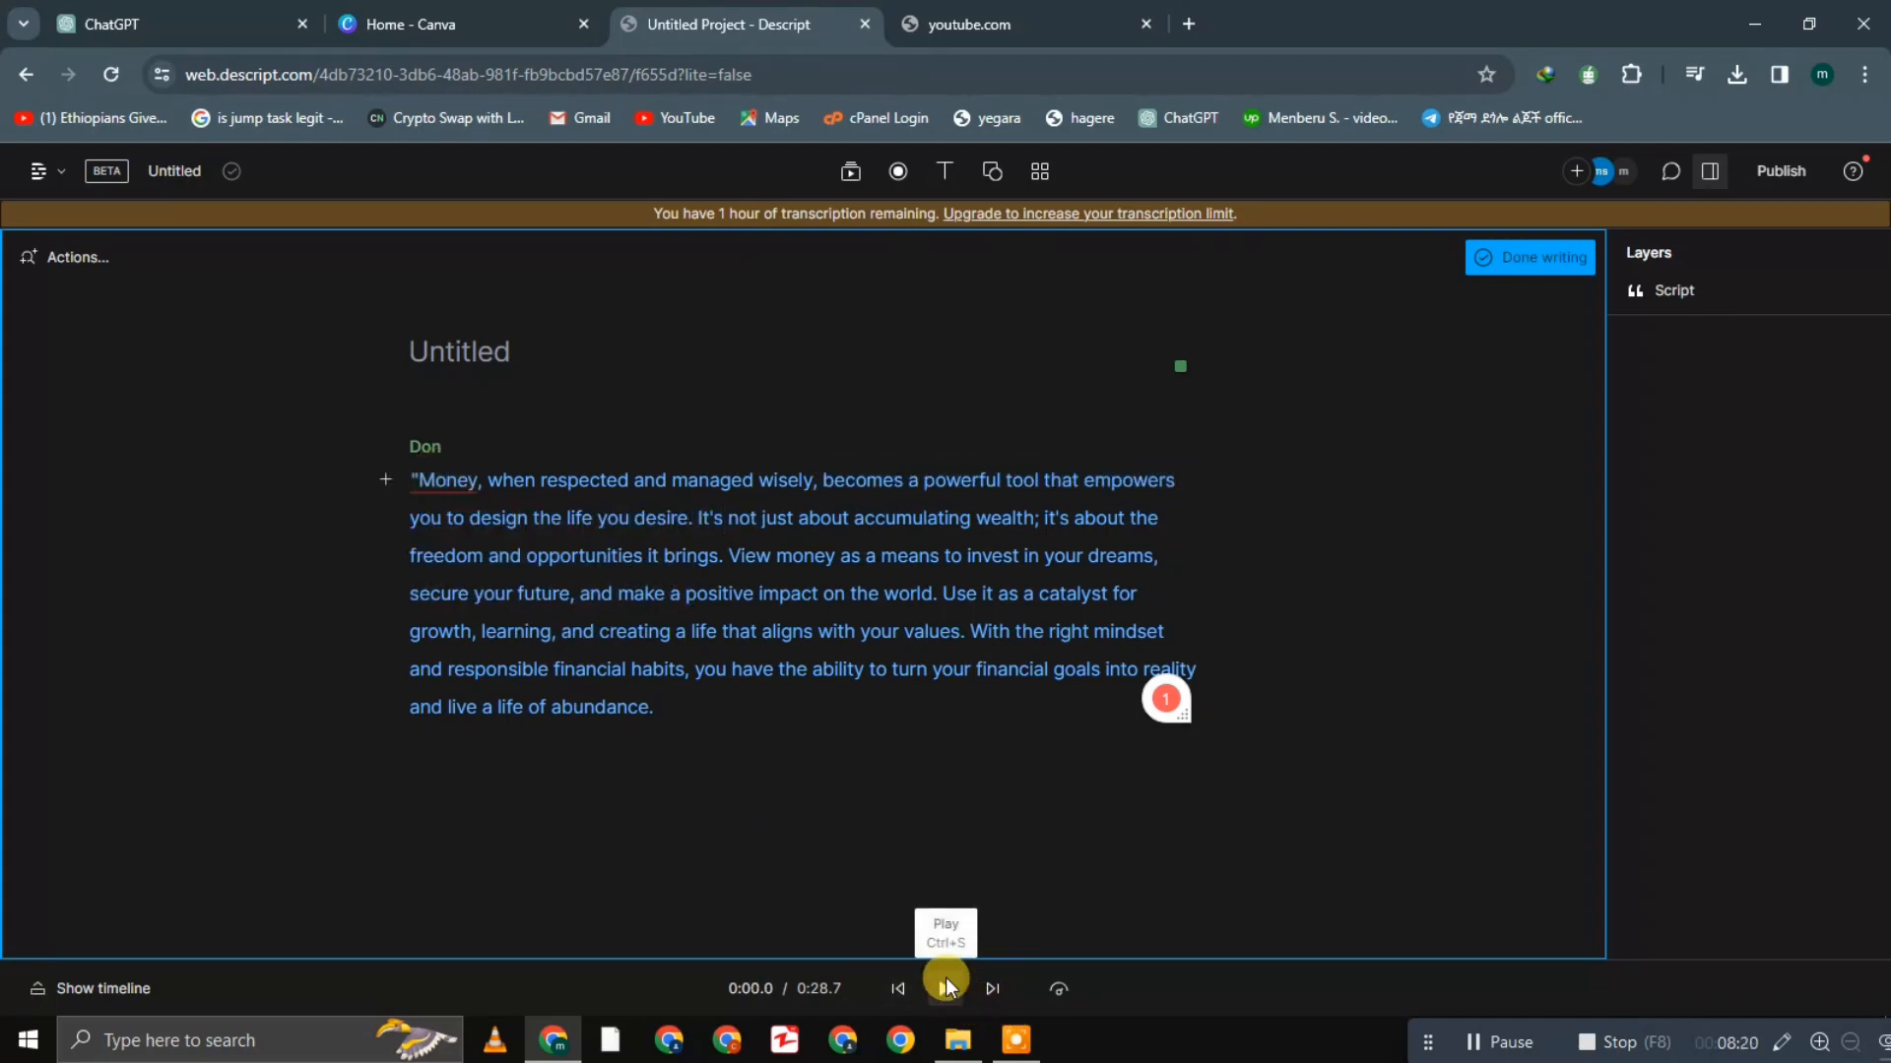
{"action": "left_click", "coordinate": [945, 980]}
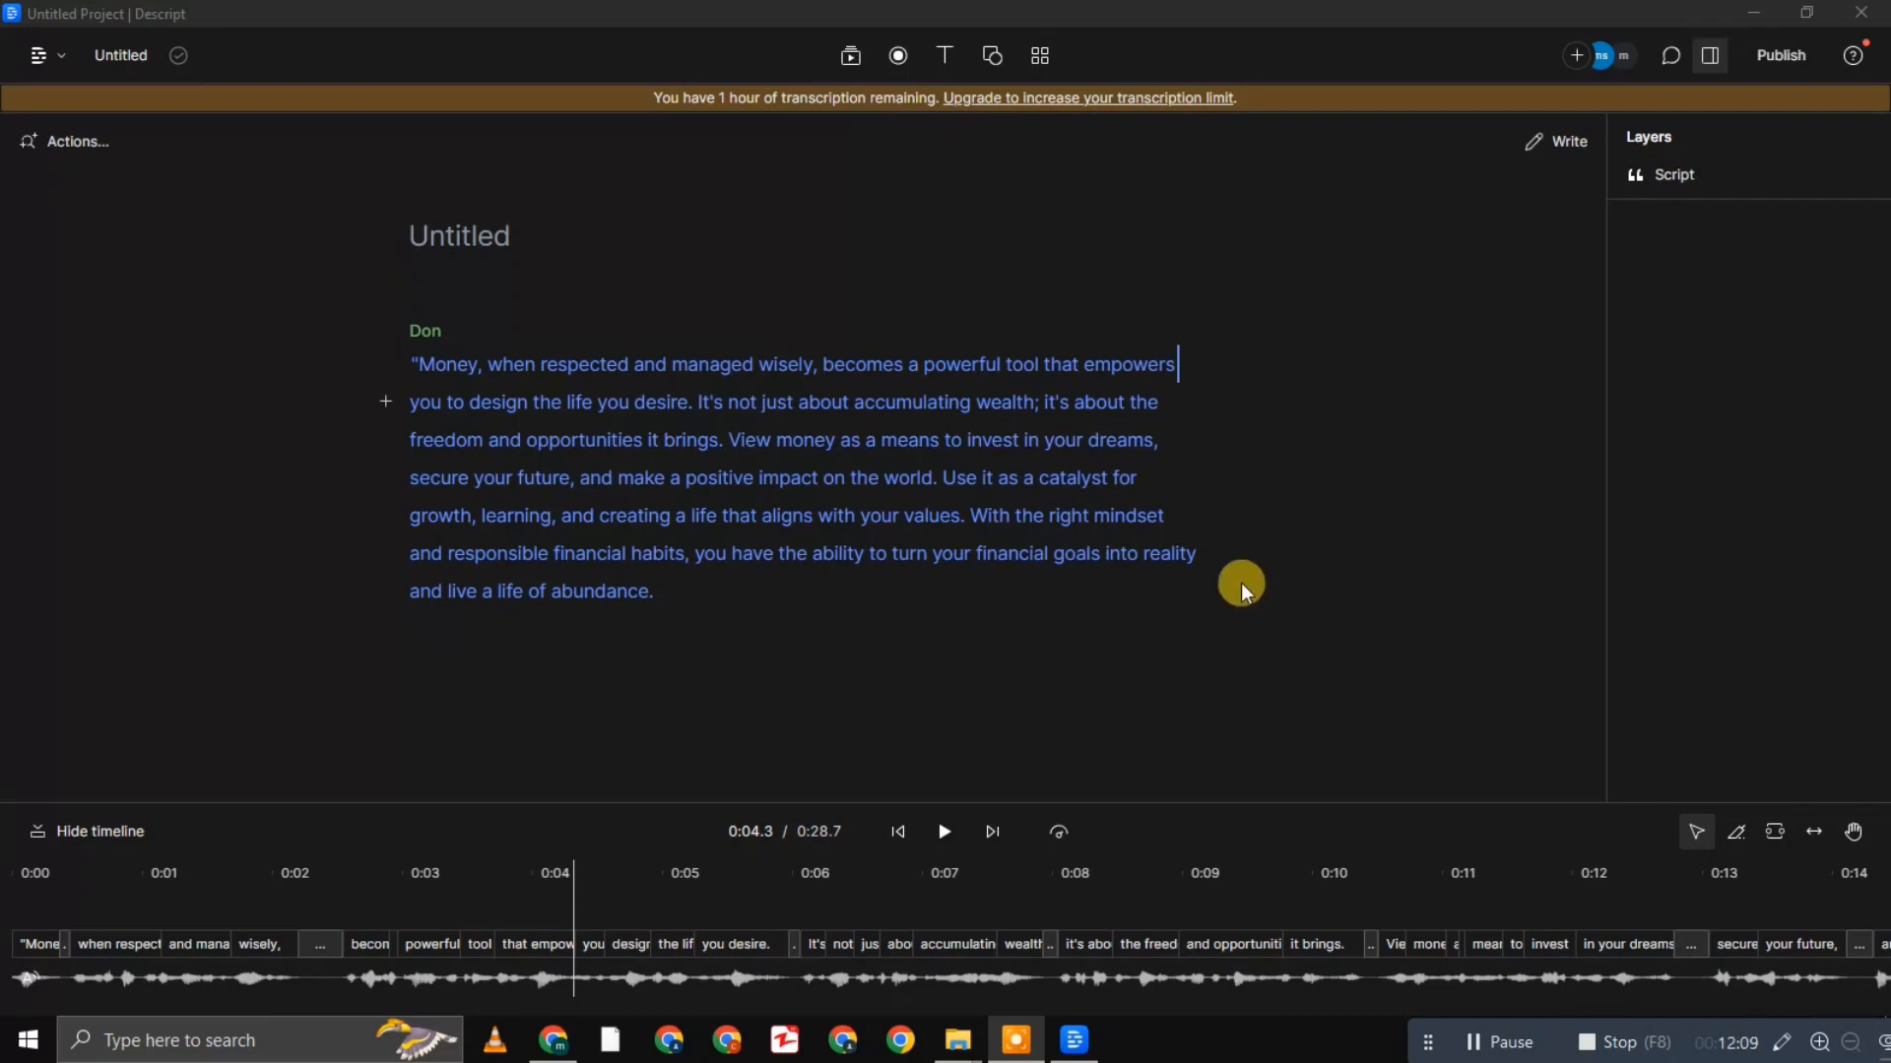
Switch to the project in the browser and inspect the export options offered there
{"action": "left_click", "coordinate": [559, 1046]}
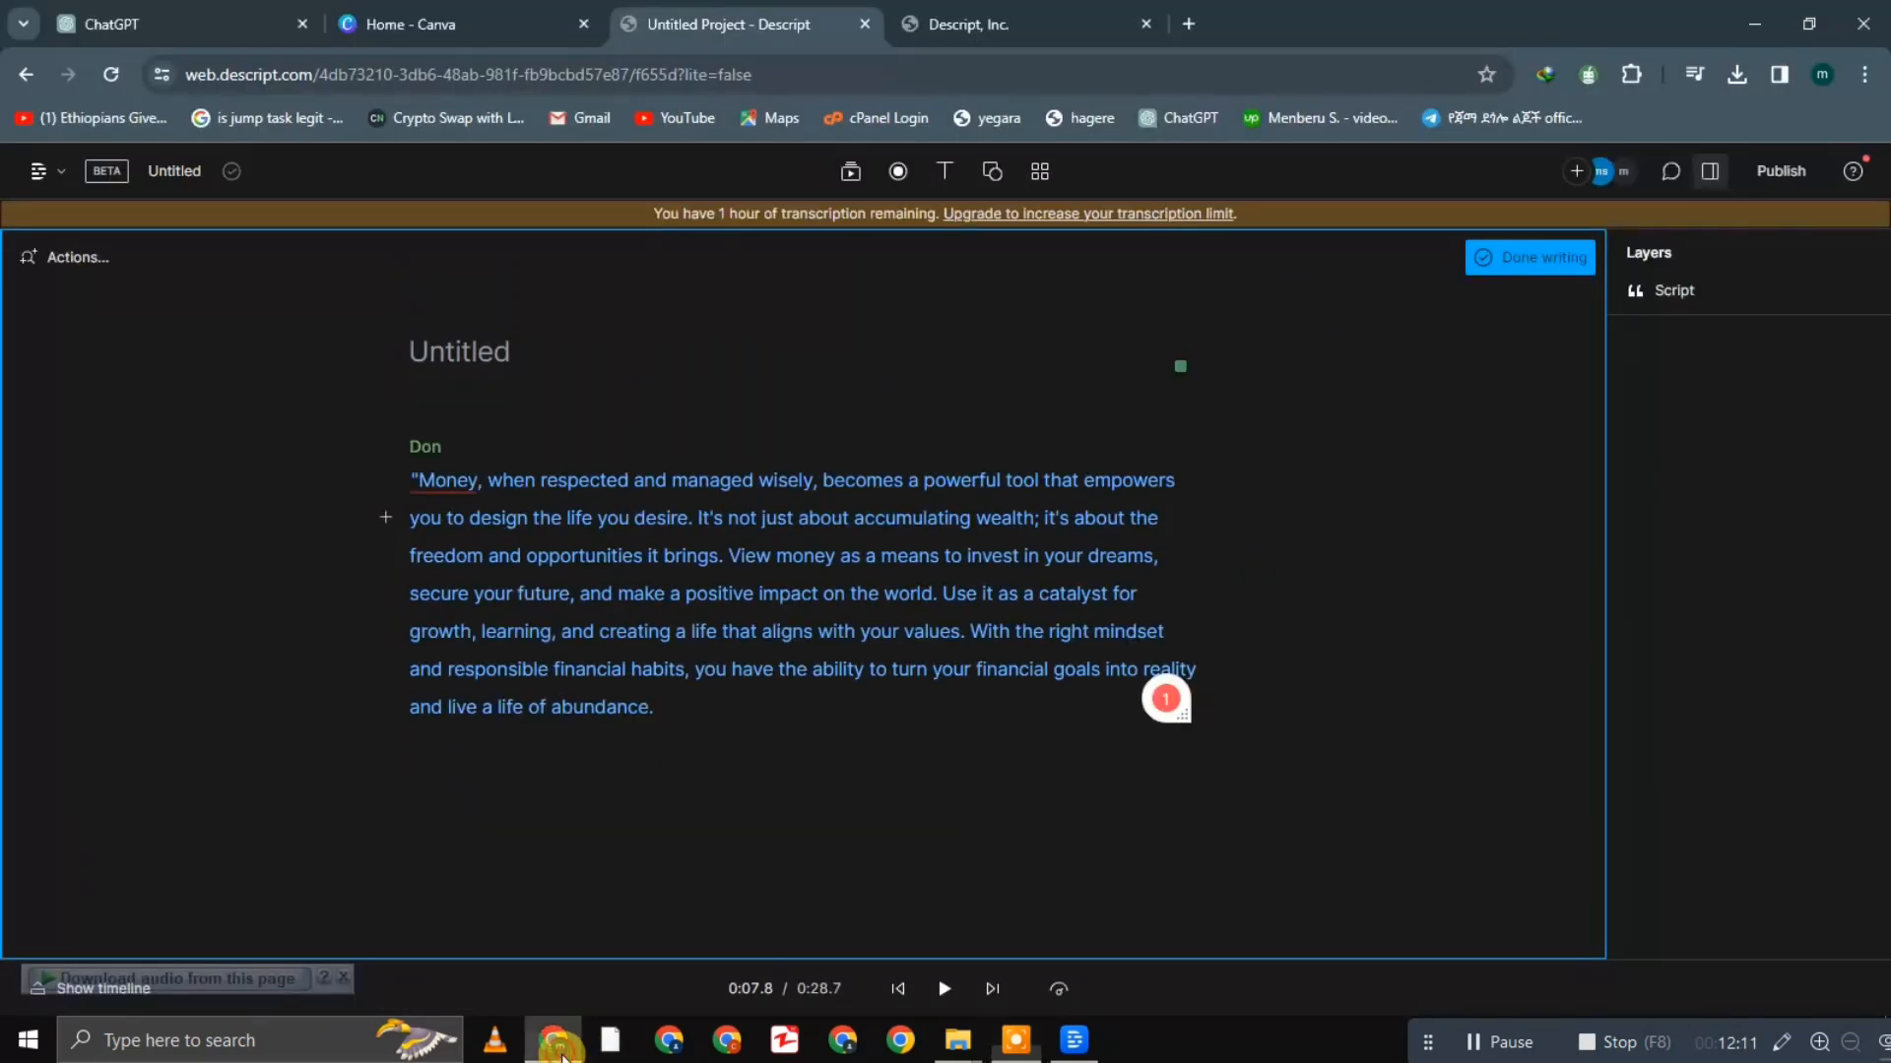
{"action": "left_click", "coordinate": [1775, 186]}
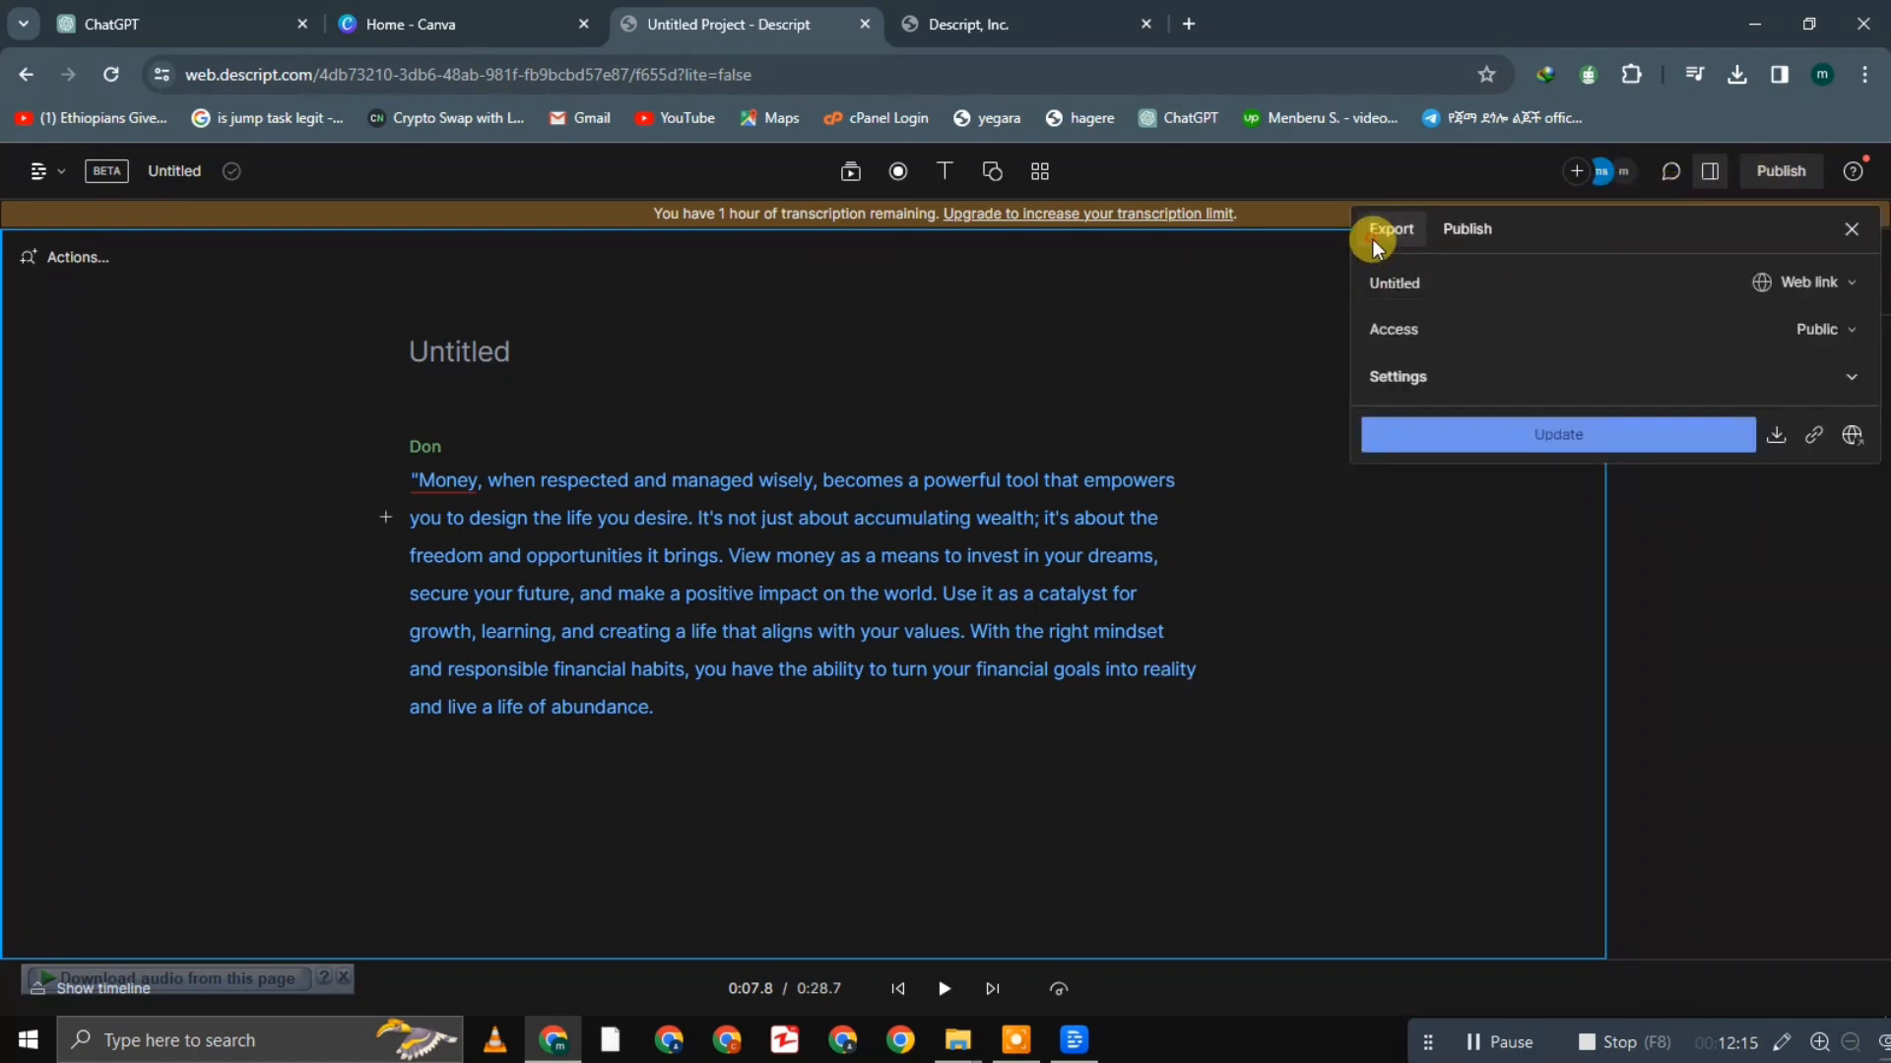
{"action": "left_click", "coordinate": [1376, 236]}
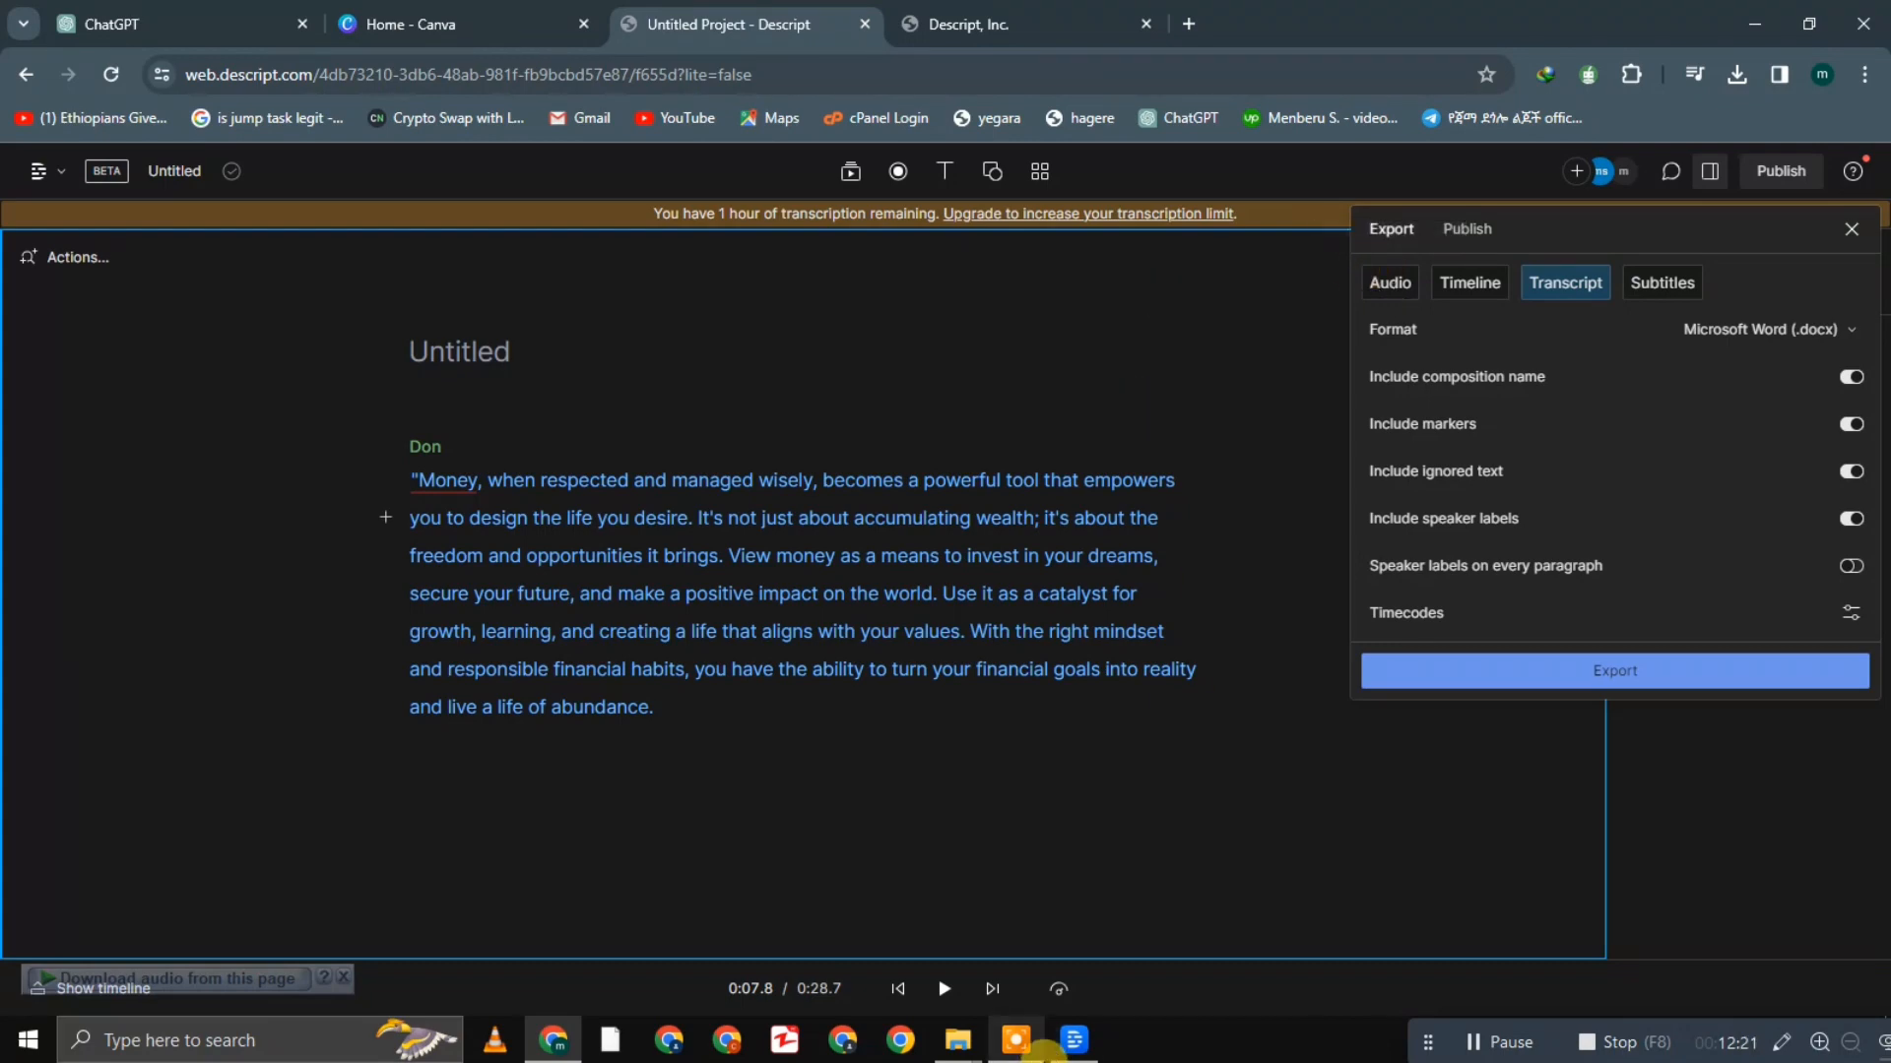
Switch to the Descript desktop app and set the project's audio export format to MP3 audio (.mp3)
{"action": "left_click", "coordinate": [1077, 1052]}
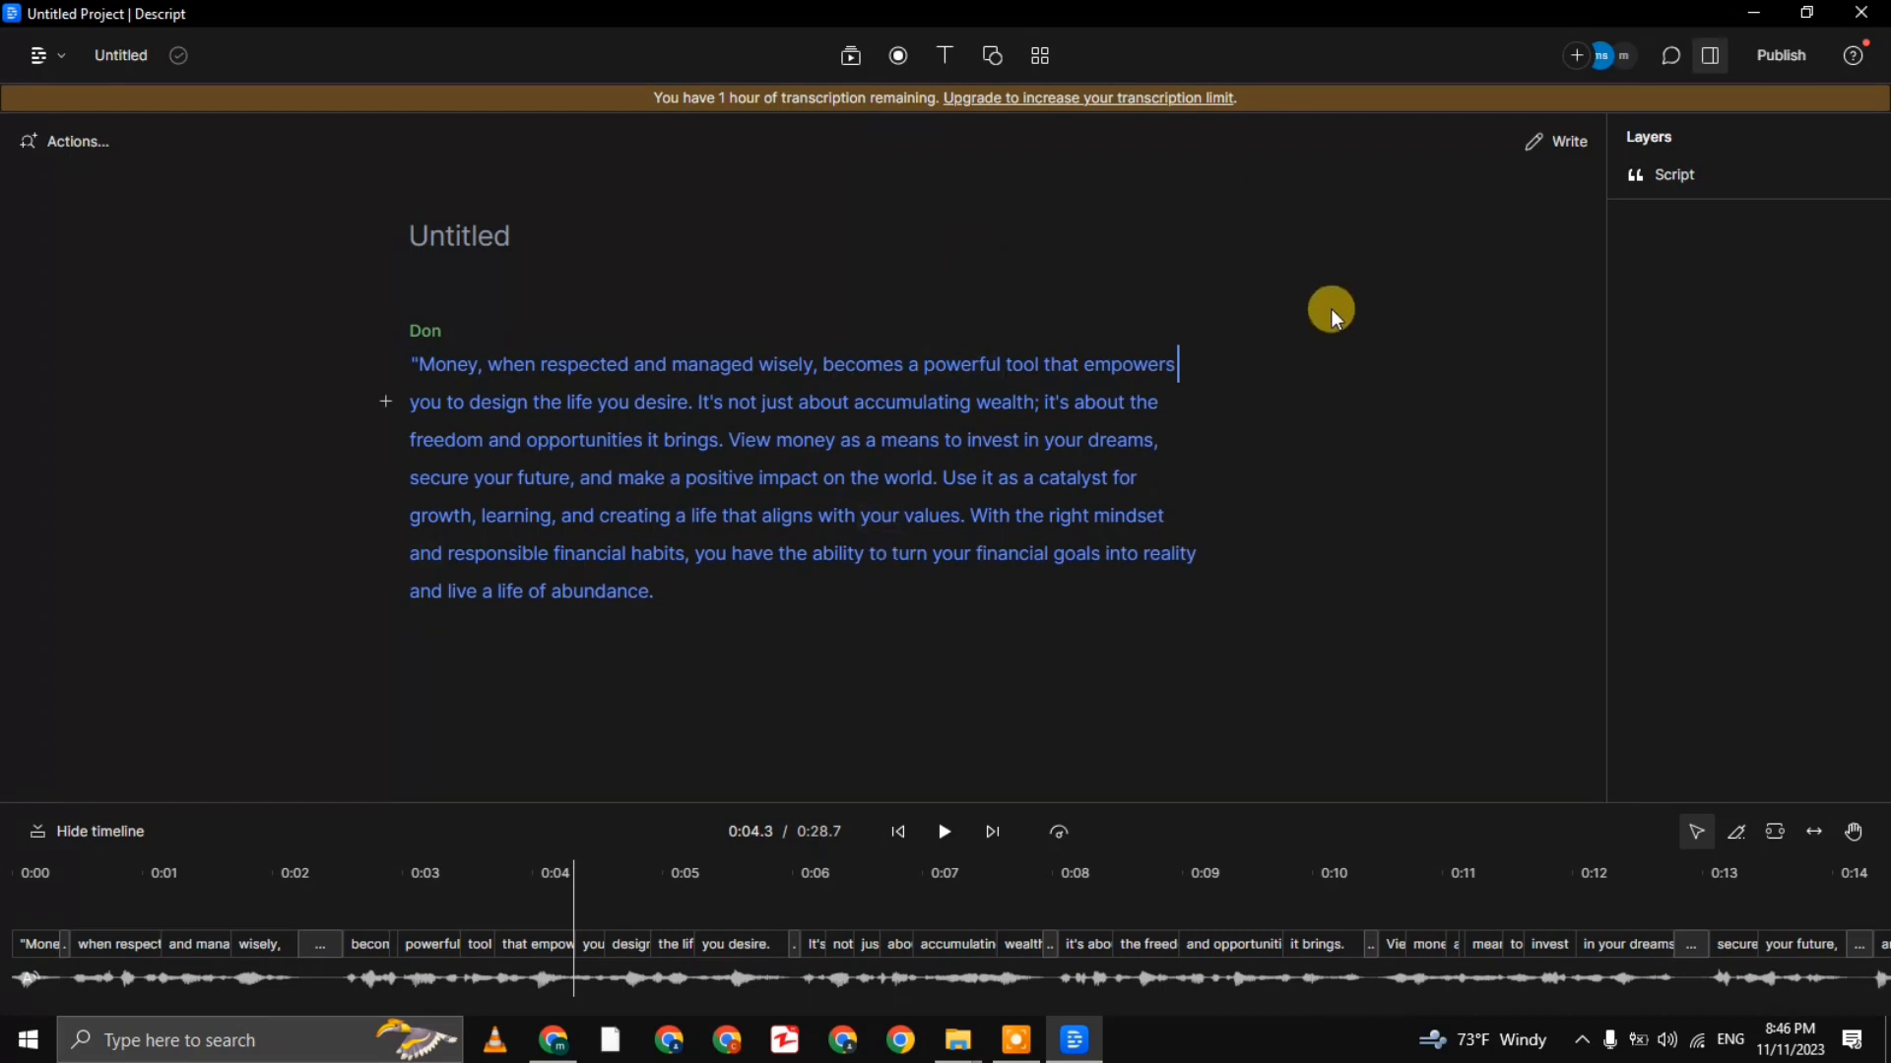
{"action": "left_click", "coordinate": [1794, 65]}
{"action": "left_click", "coordinate": [1402, 114]}
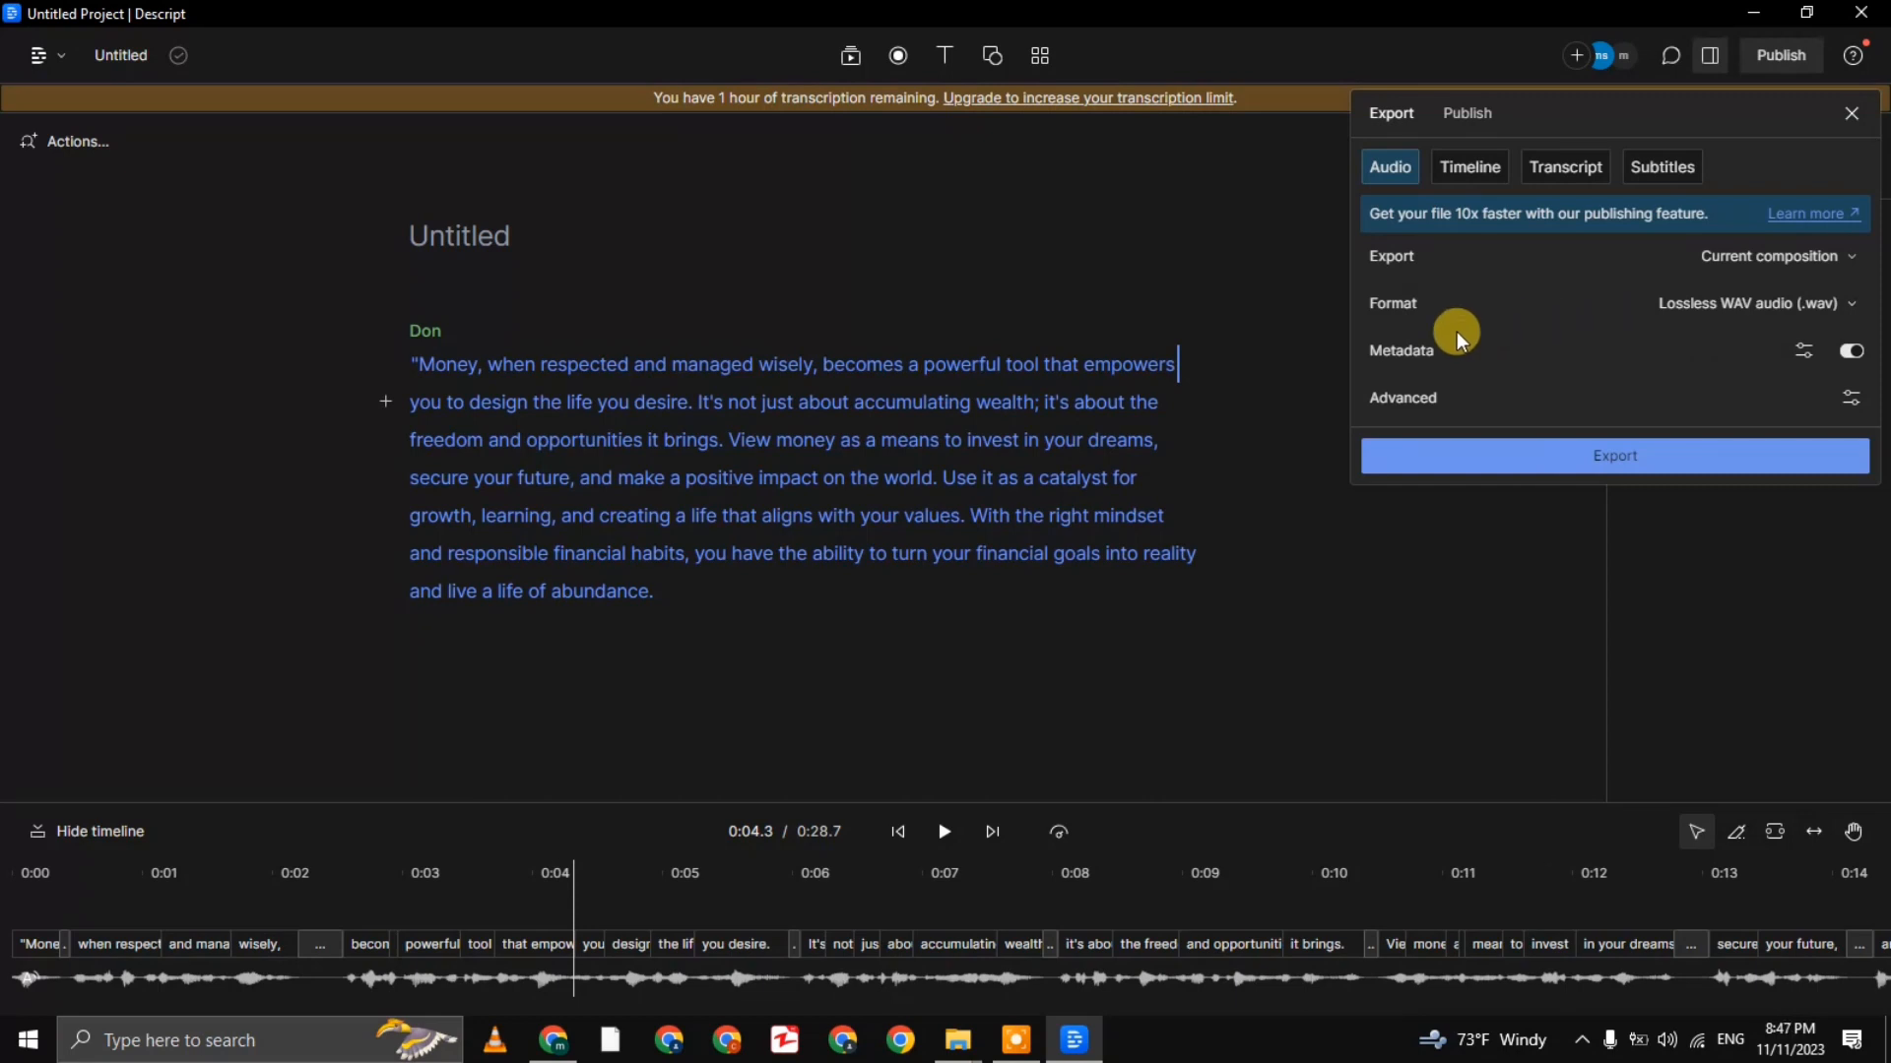
{"action": "left_click", "coordinate": [1789, 307]}
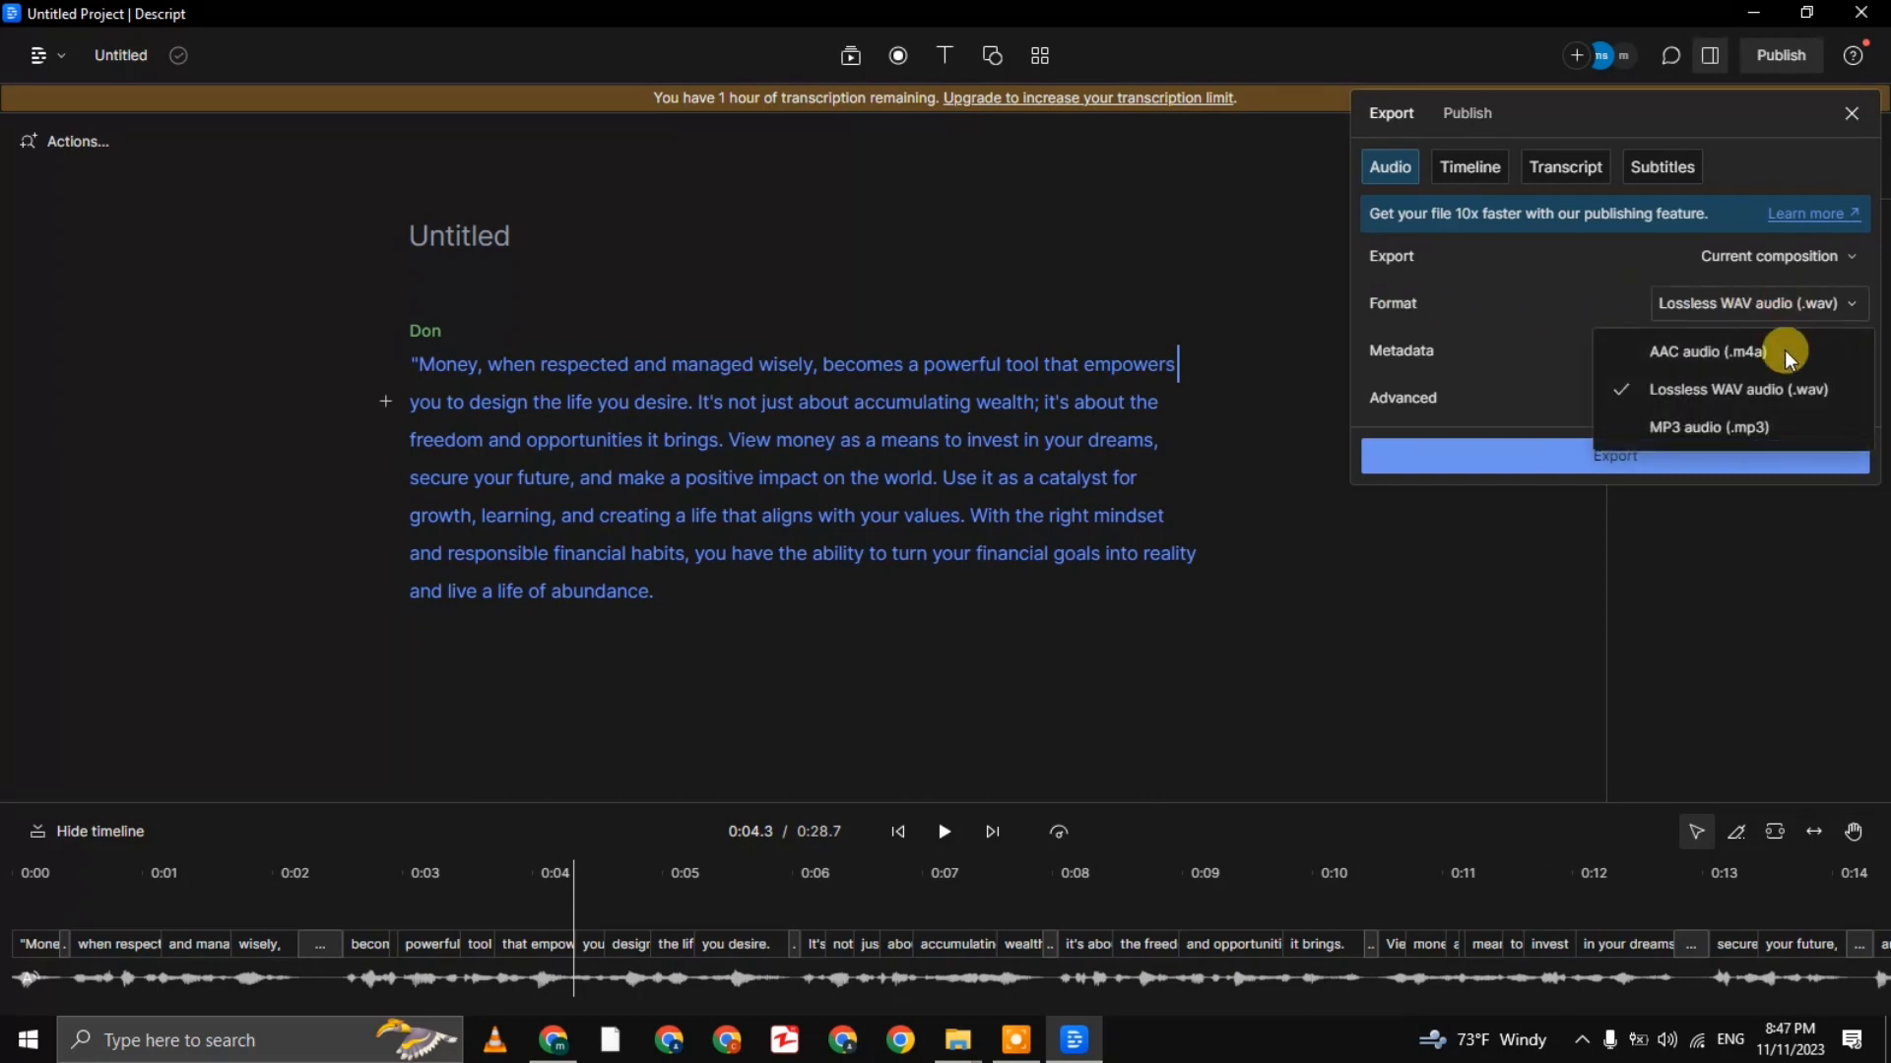
{"action": "left_click", "coordinate": [1763, 427]}
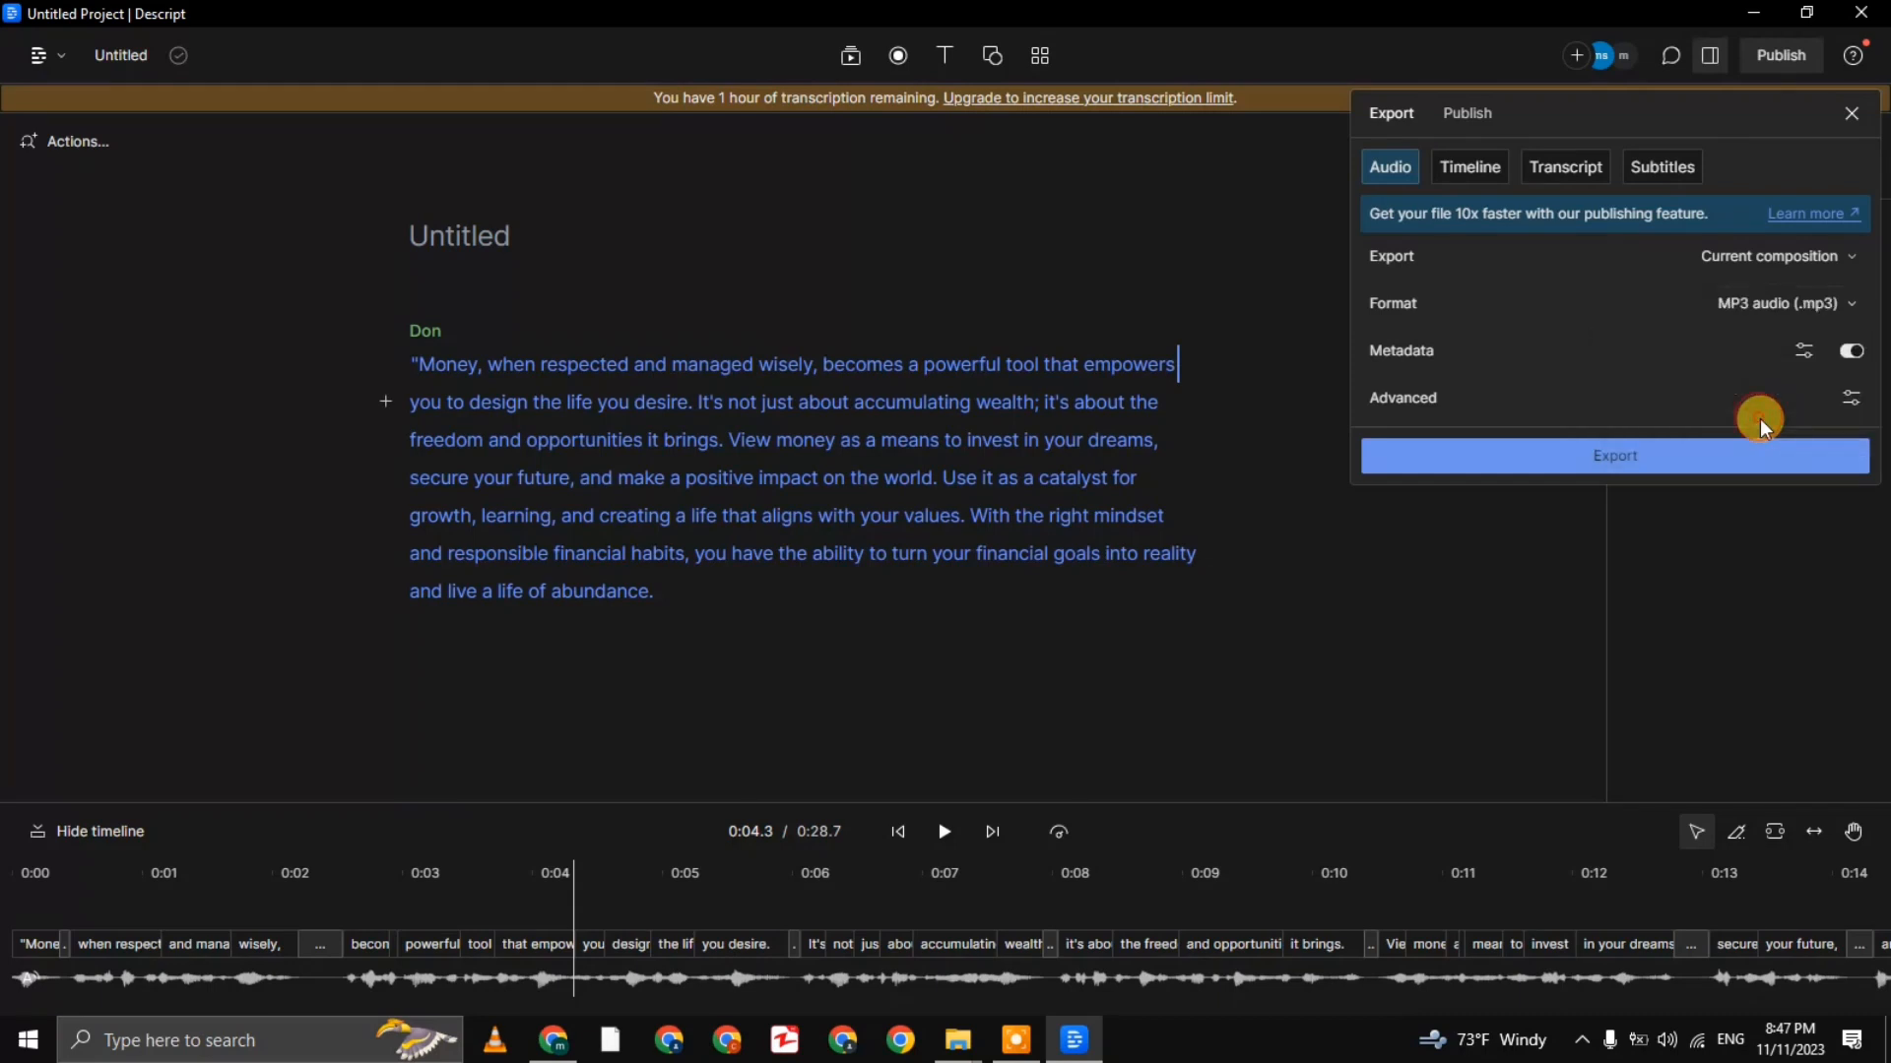
Check the choices for which part of the project to export, and open the advanced audio export settings
{"action": "left_click", "coordinate": [1822, 260]}
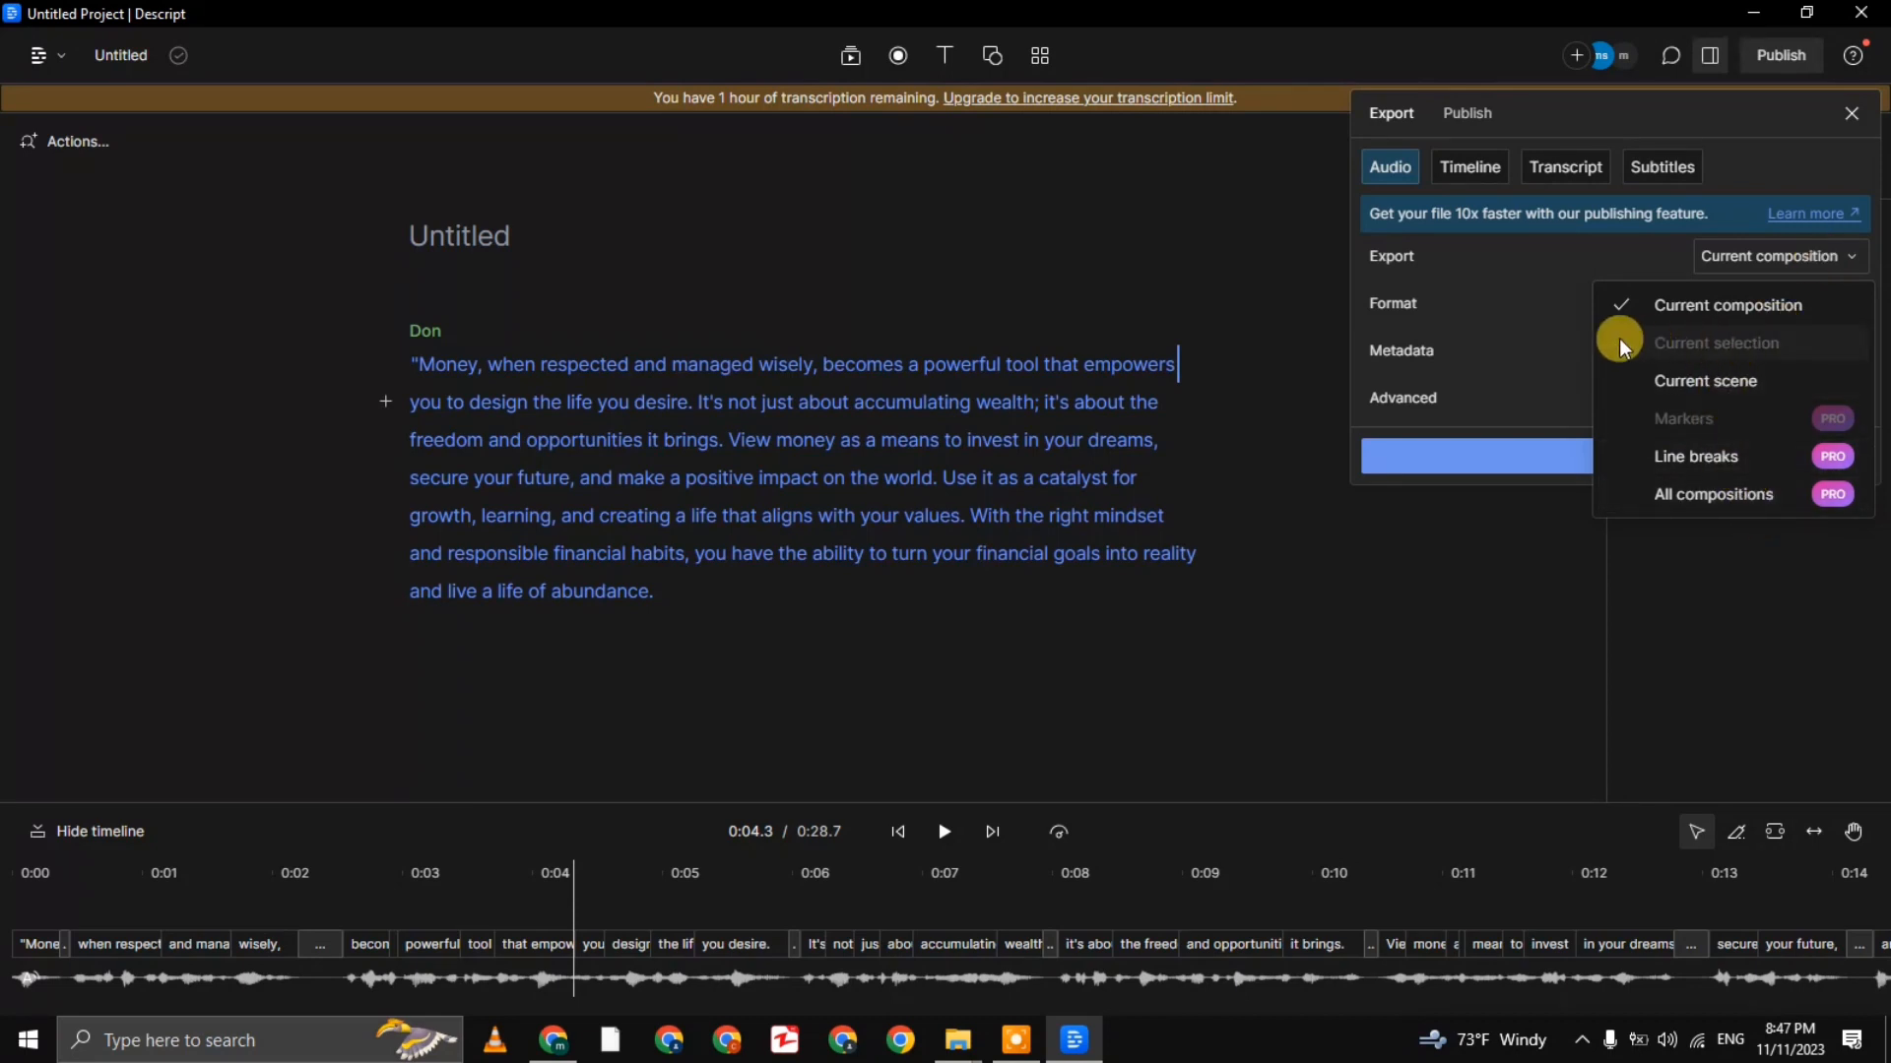
{"action": "left_click", "coordinate": [1570, 346]}
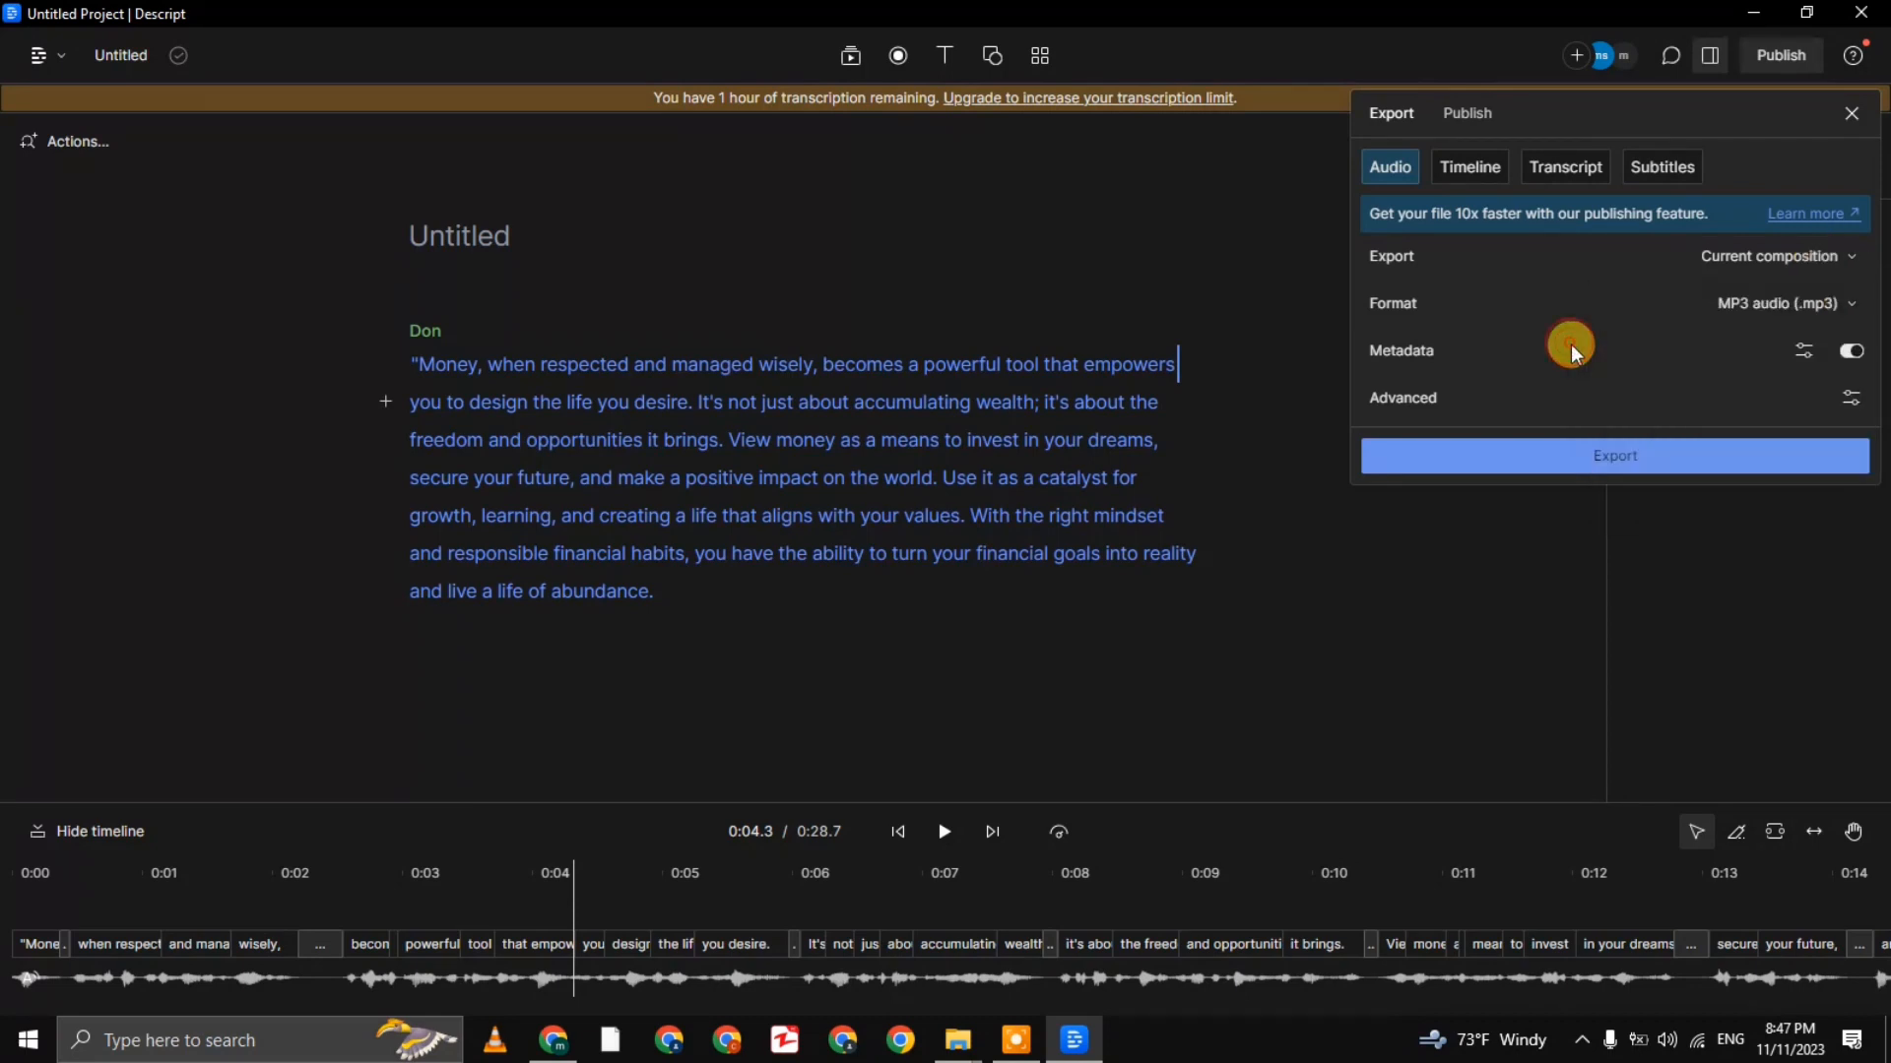
{"action": "left_click", "coordinate": [1851, 397]}
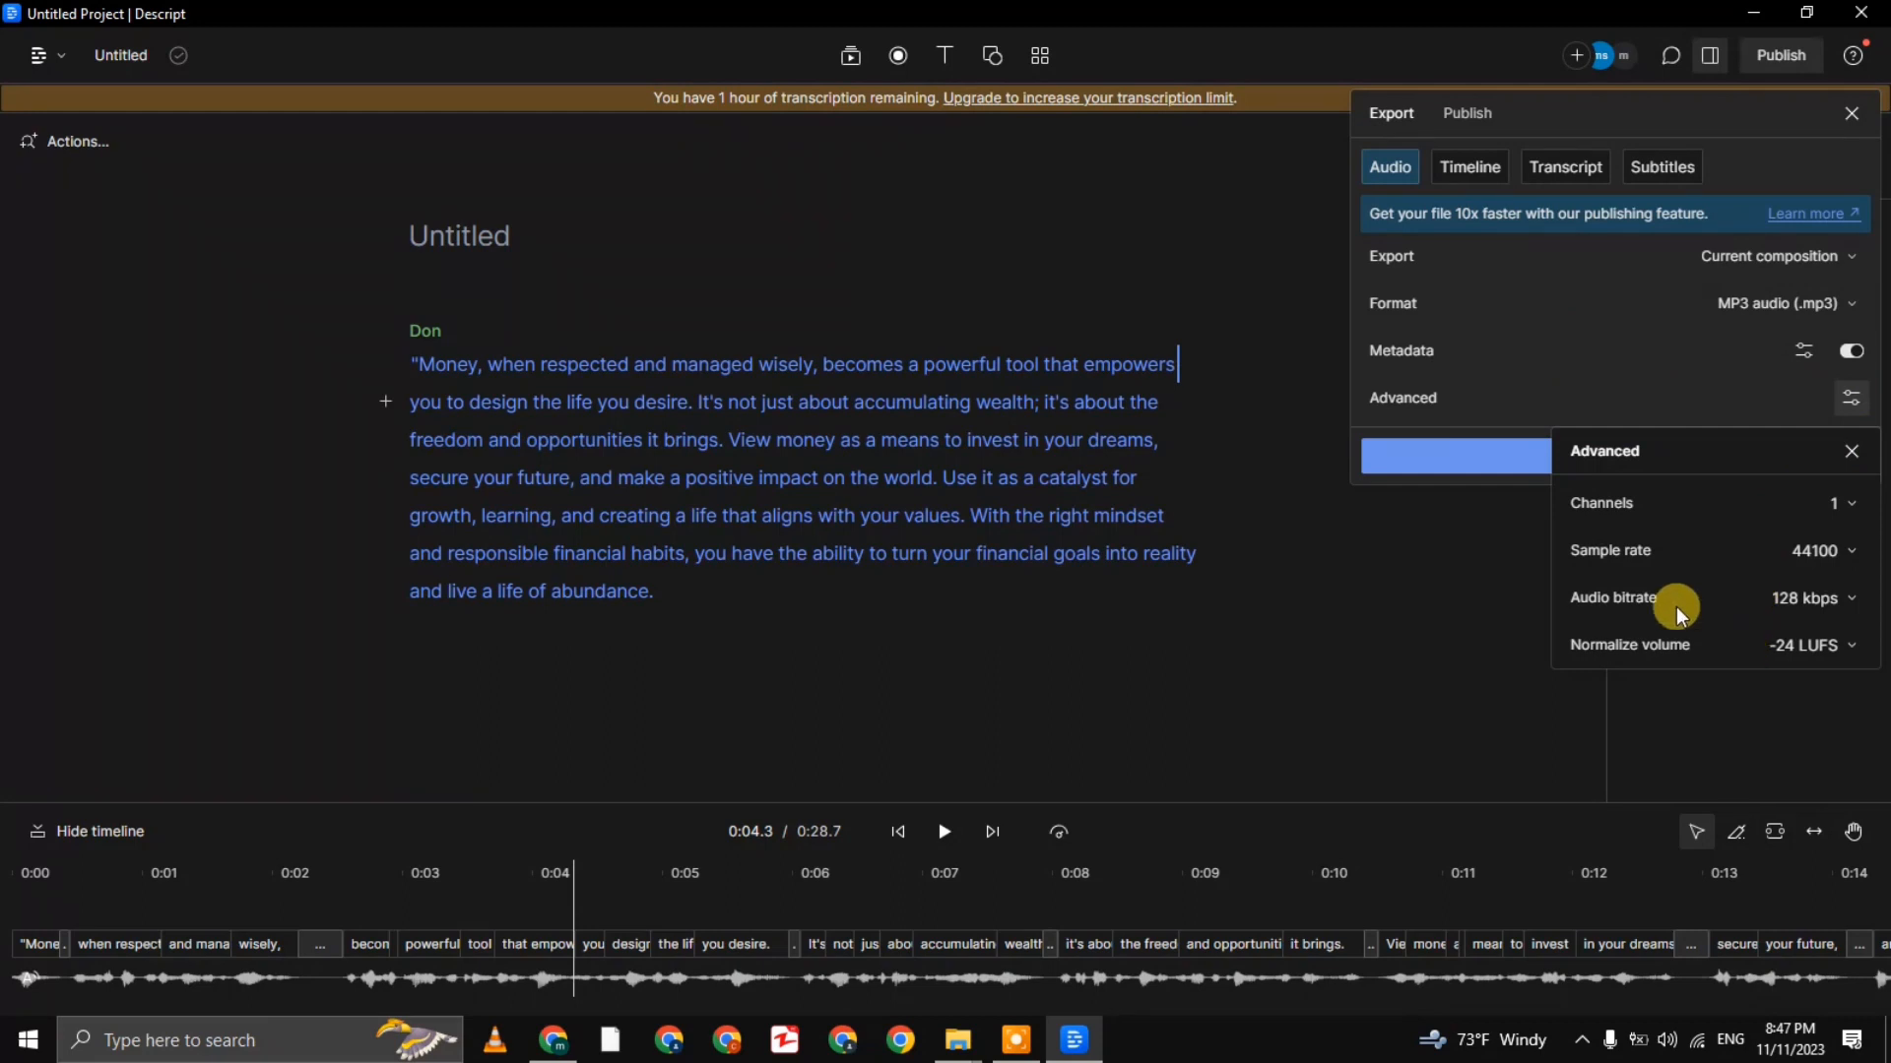
Close the advanced settings and export the narration to the Desktop as an MP3 file named "ai speach"
{"action": "left_click", "coordinate": [1555, 150]}
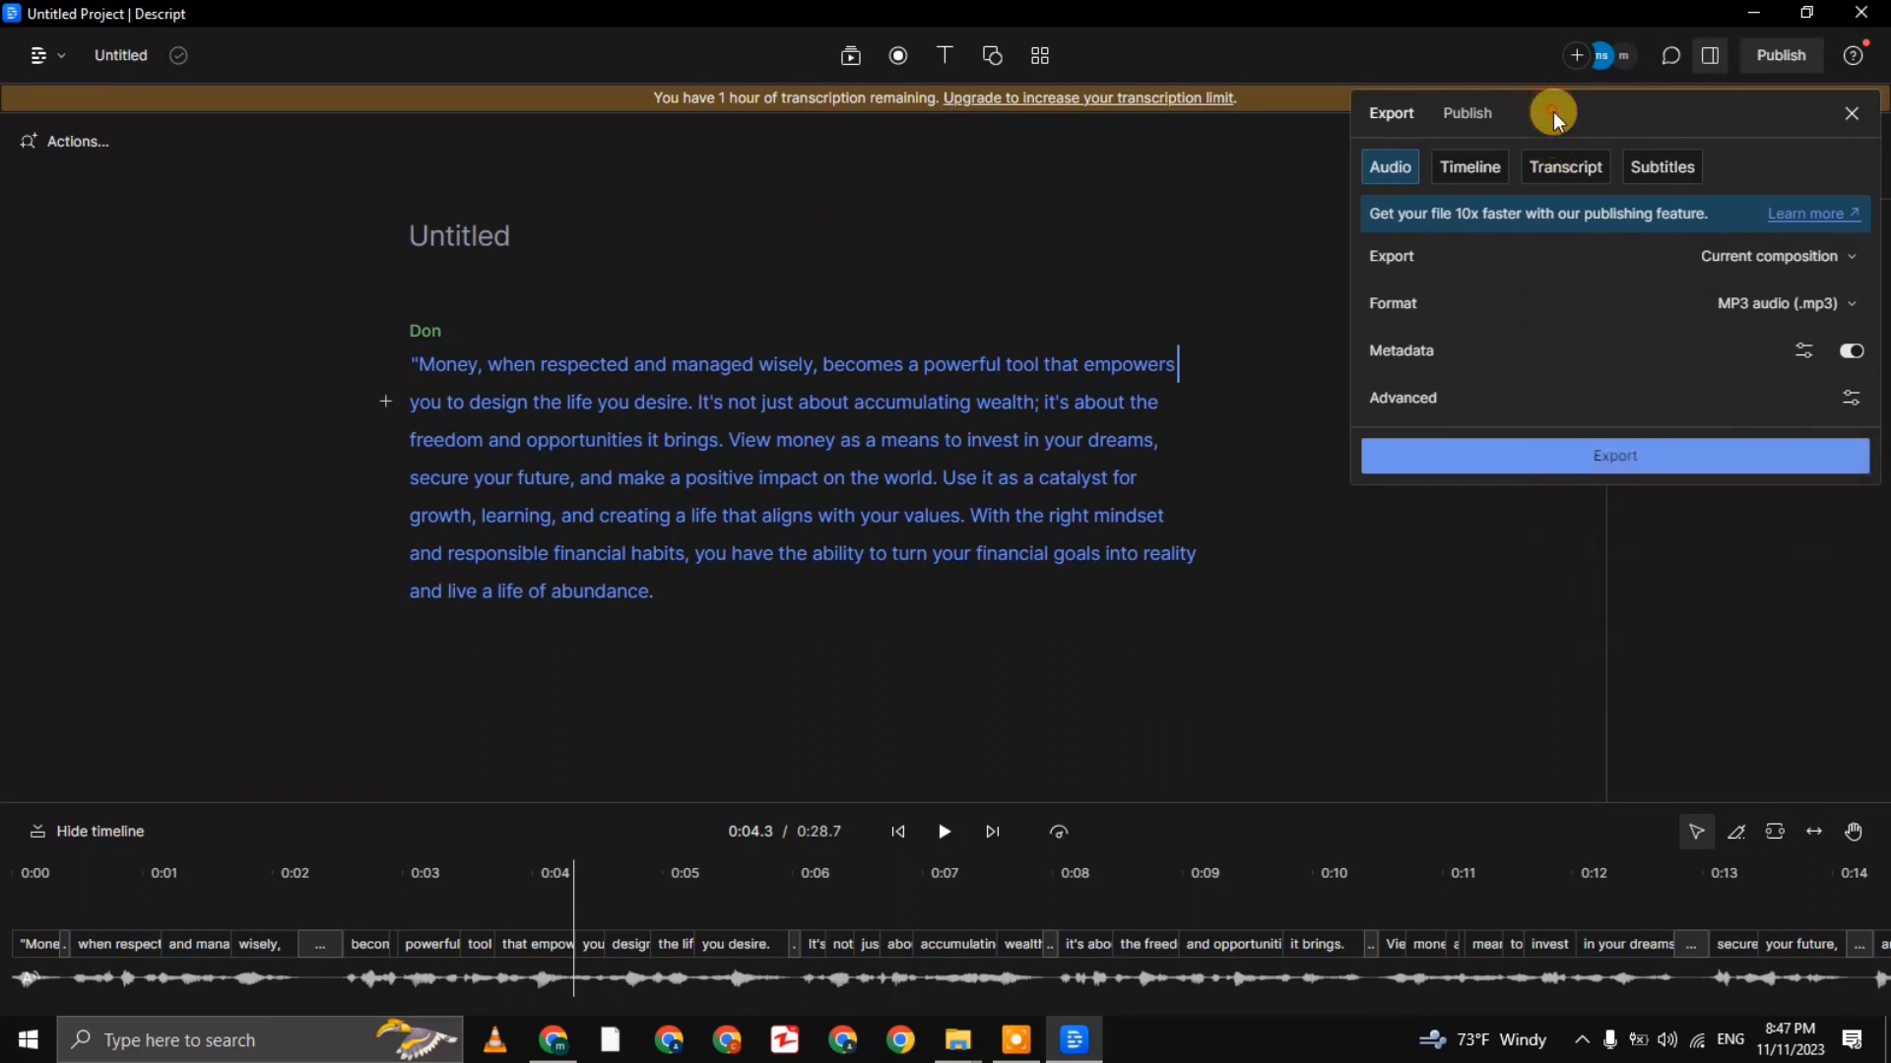
{"action": "left_click", "coordinate": [1604, 458]}
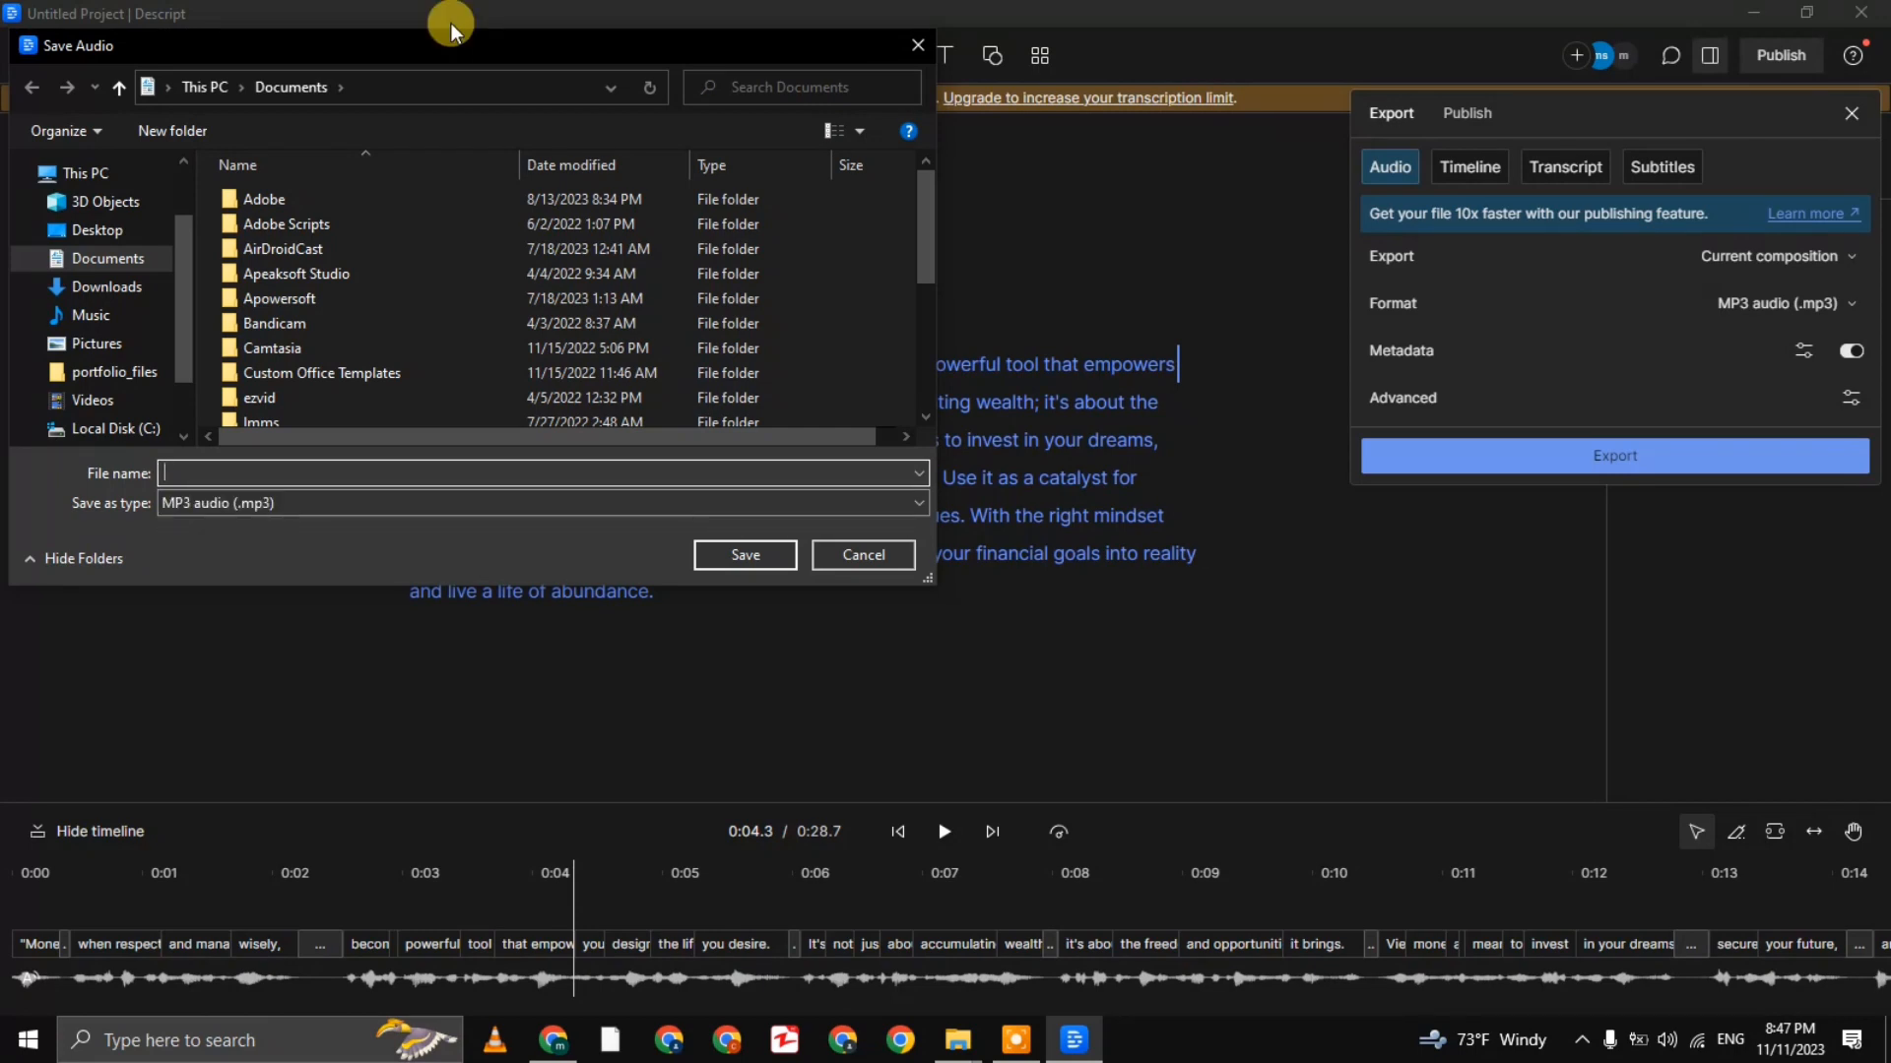
{"action": "type", "text": "ai speach"}
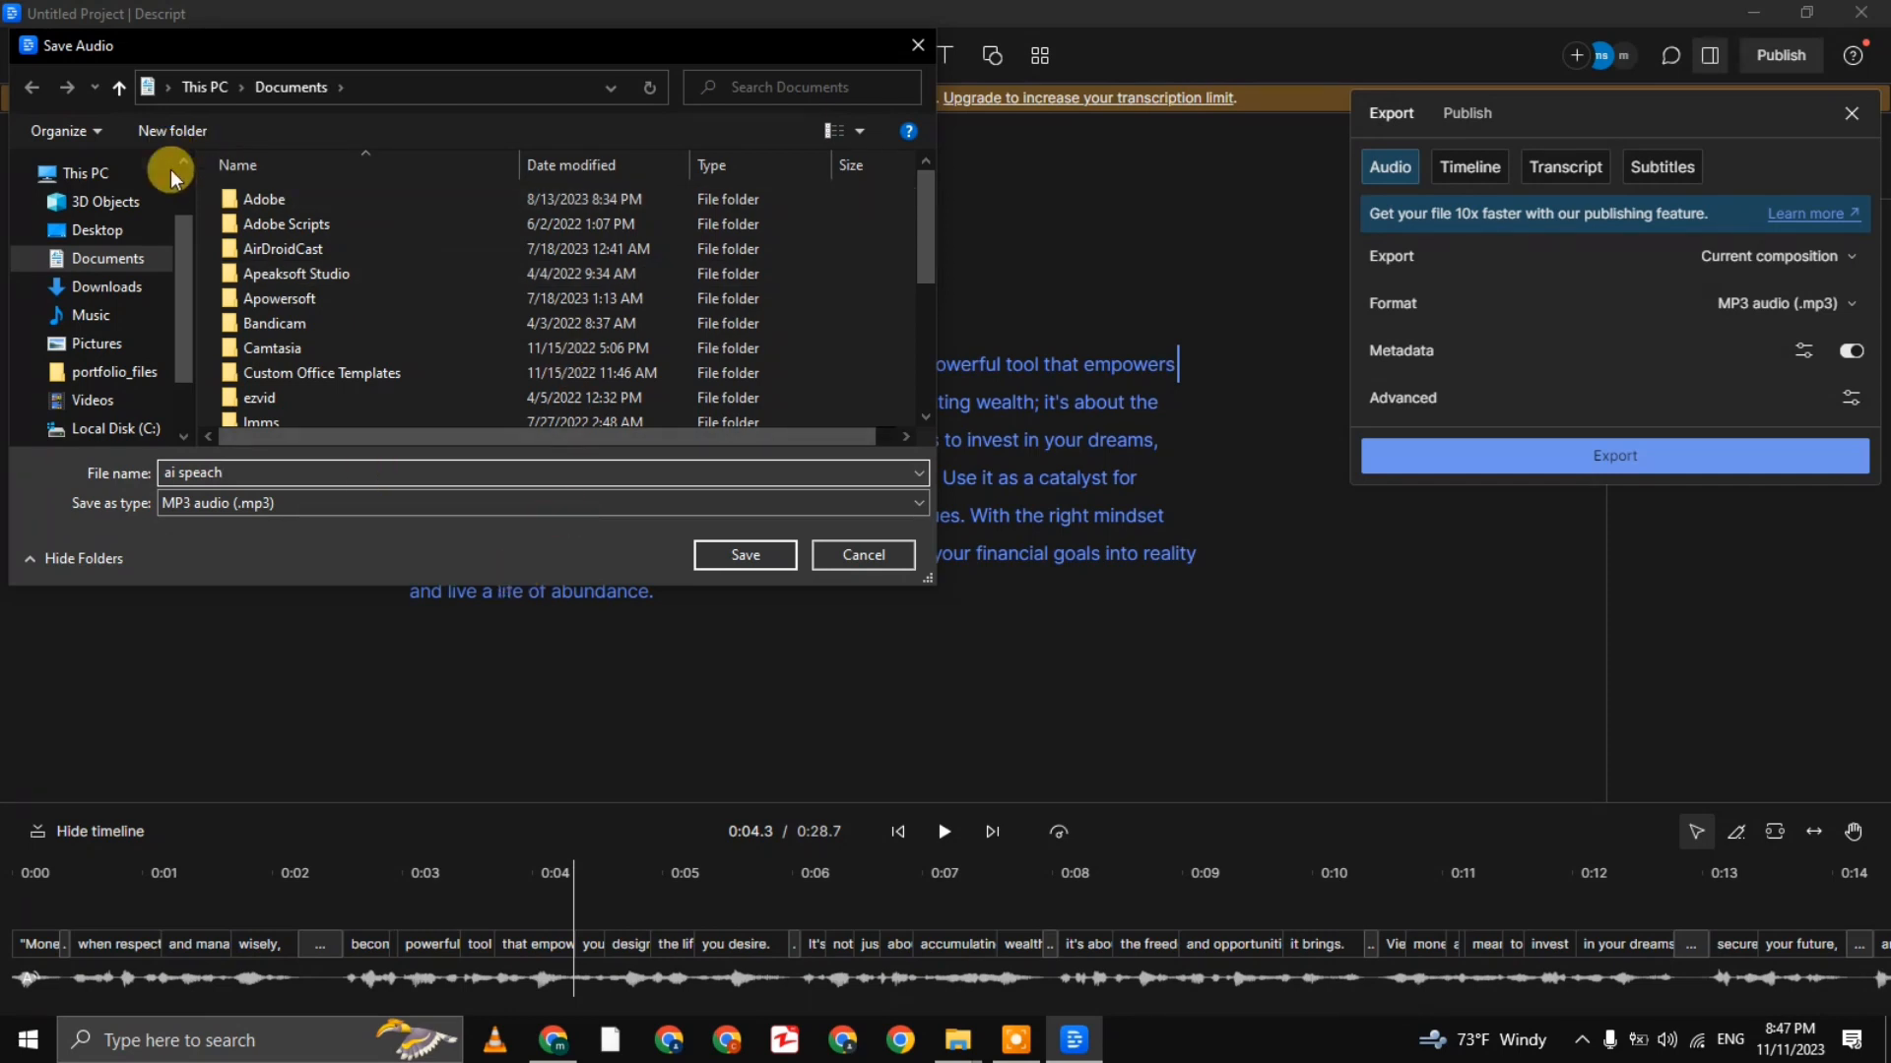
{"action": "left_click", "coordinate": [140, 231]}
{"action": "left_click", "coordinate": [778, 554]}
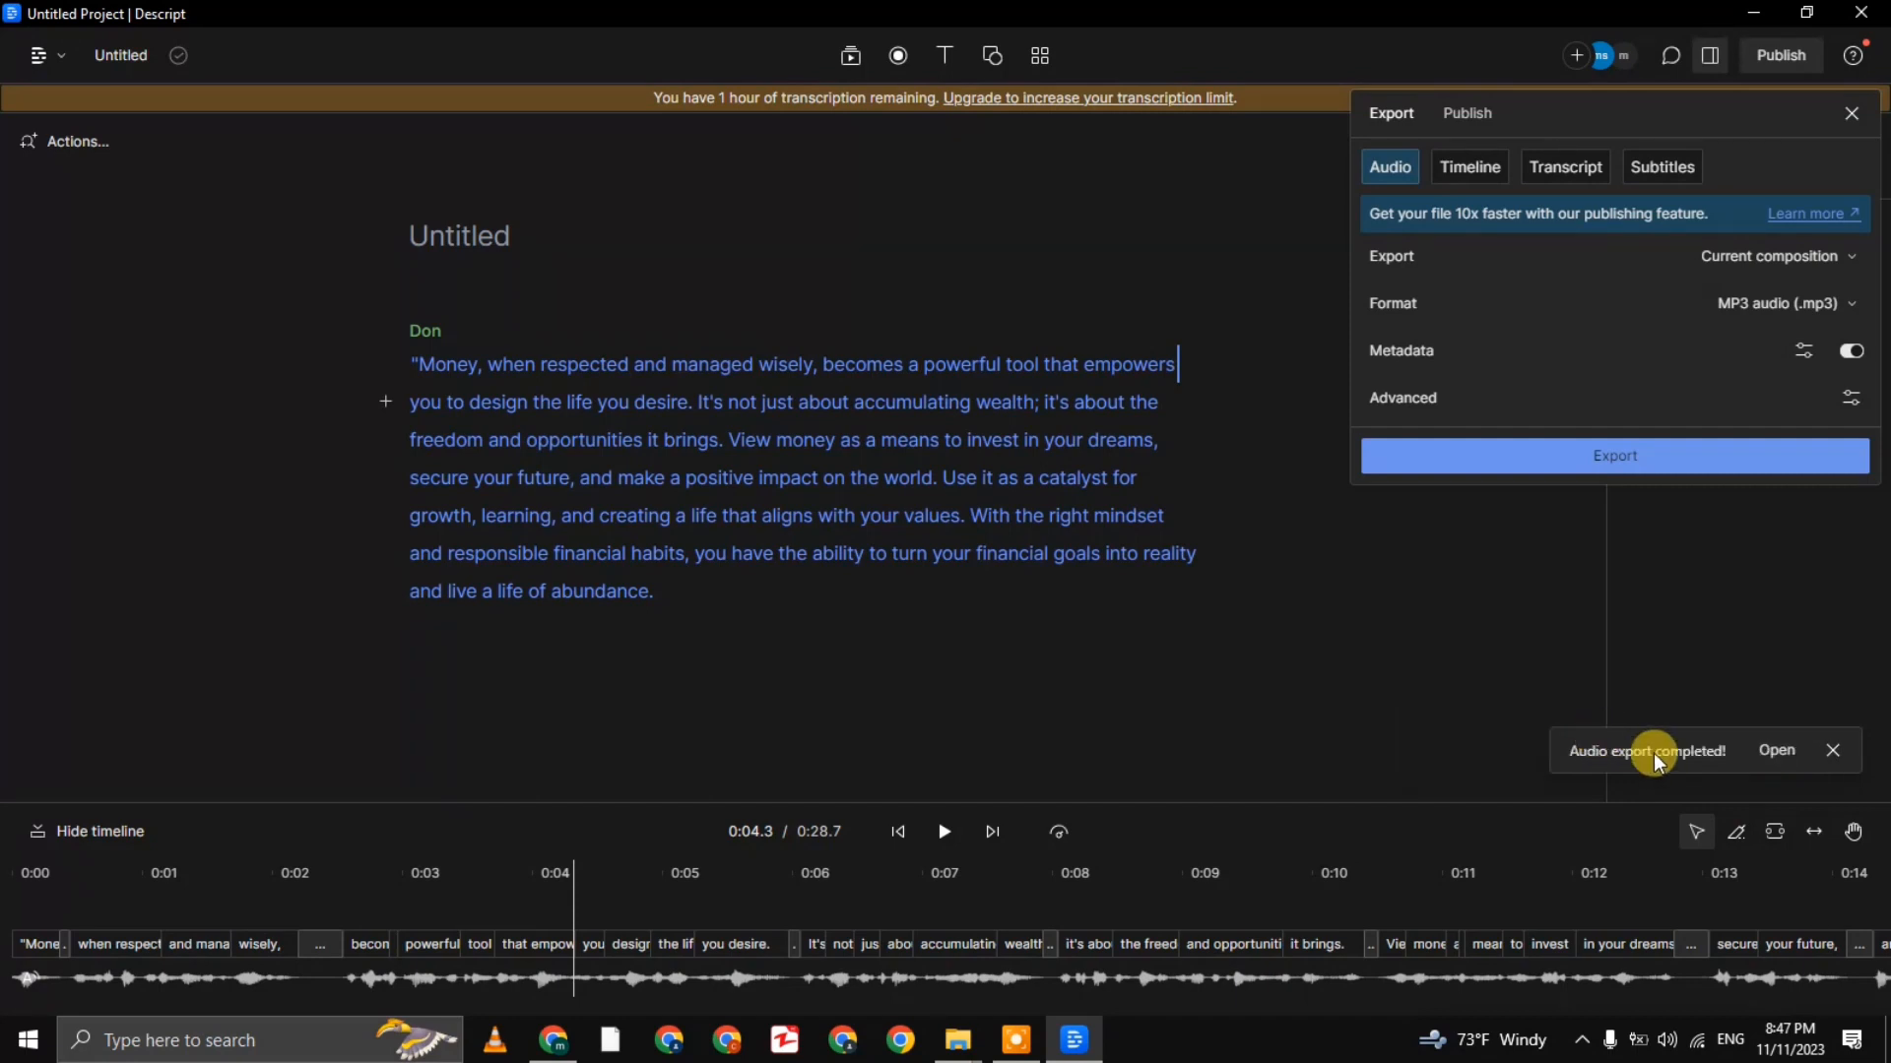
Locate the exported "ai speach" file and play it in VLC media player to check the narration
{"action": "left_click", "coordinate": [1774, 753]}
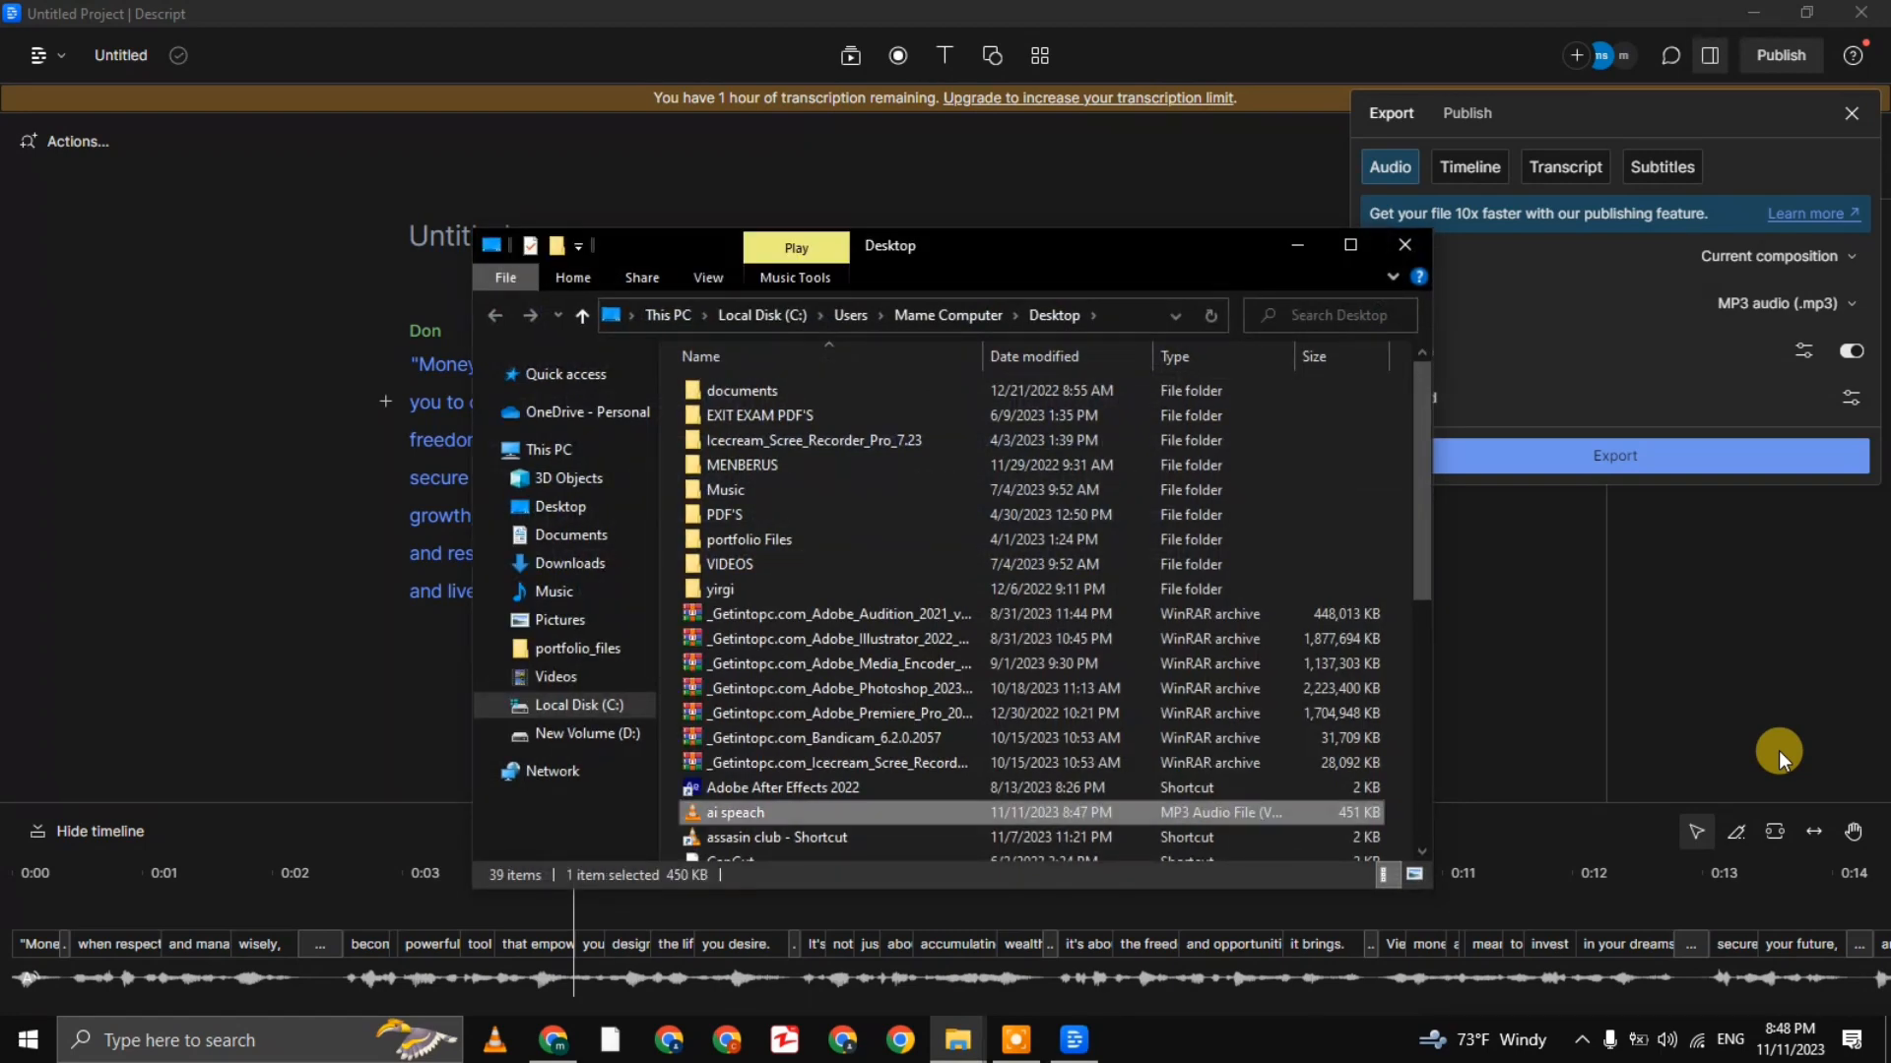
{"action": "left_click", "coordinate": [965, 813]}
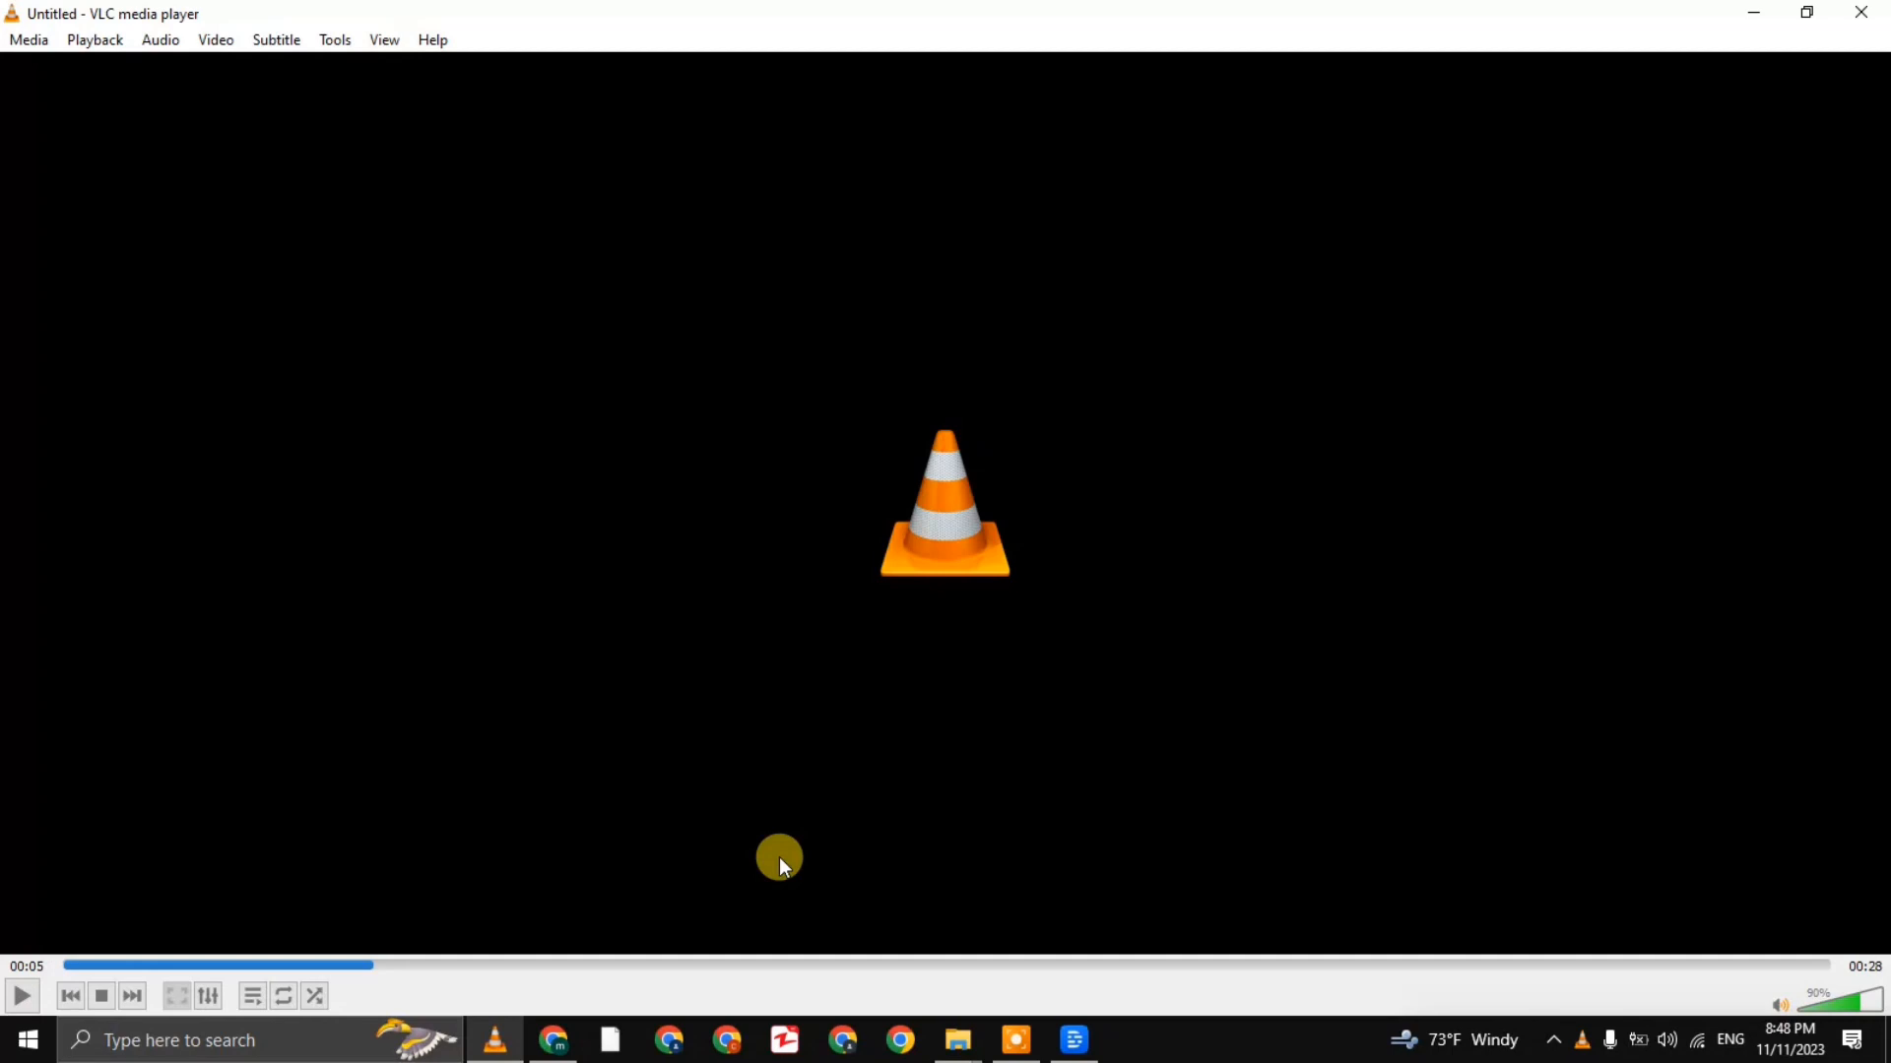
{"action": "left_click", "coordinate": [1757, 12]}
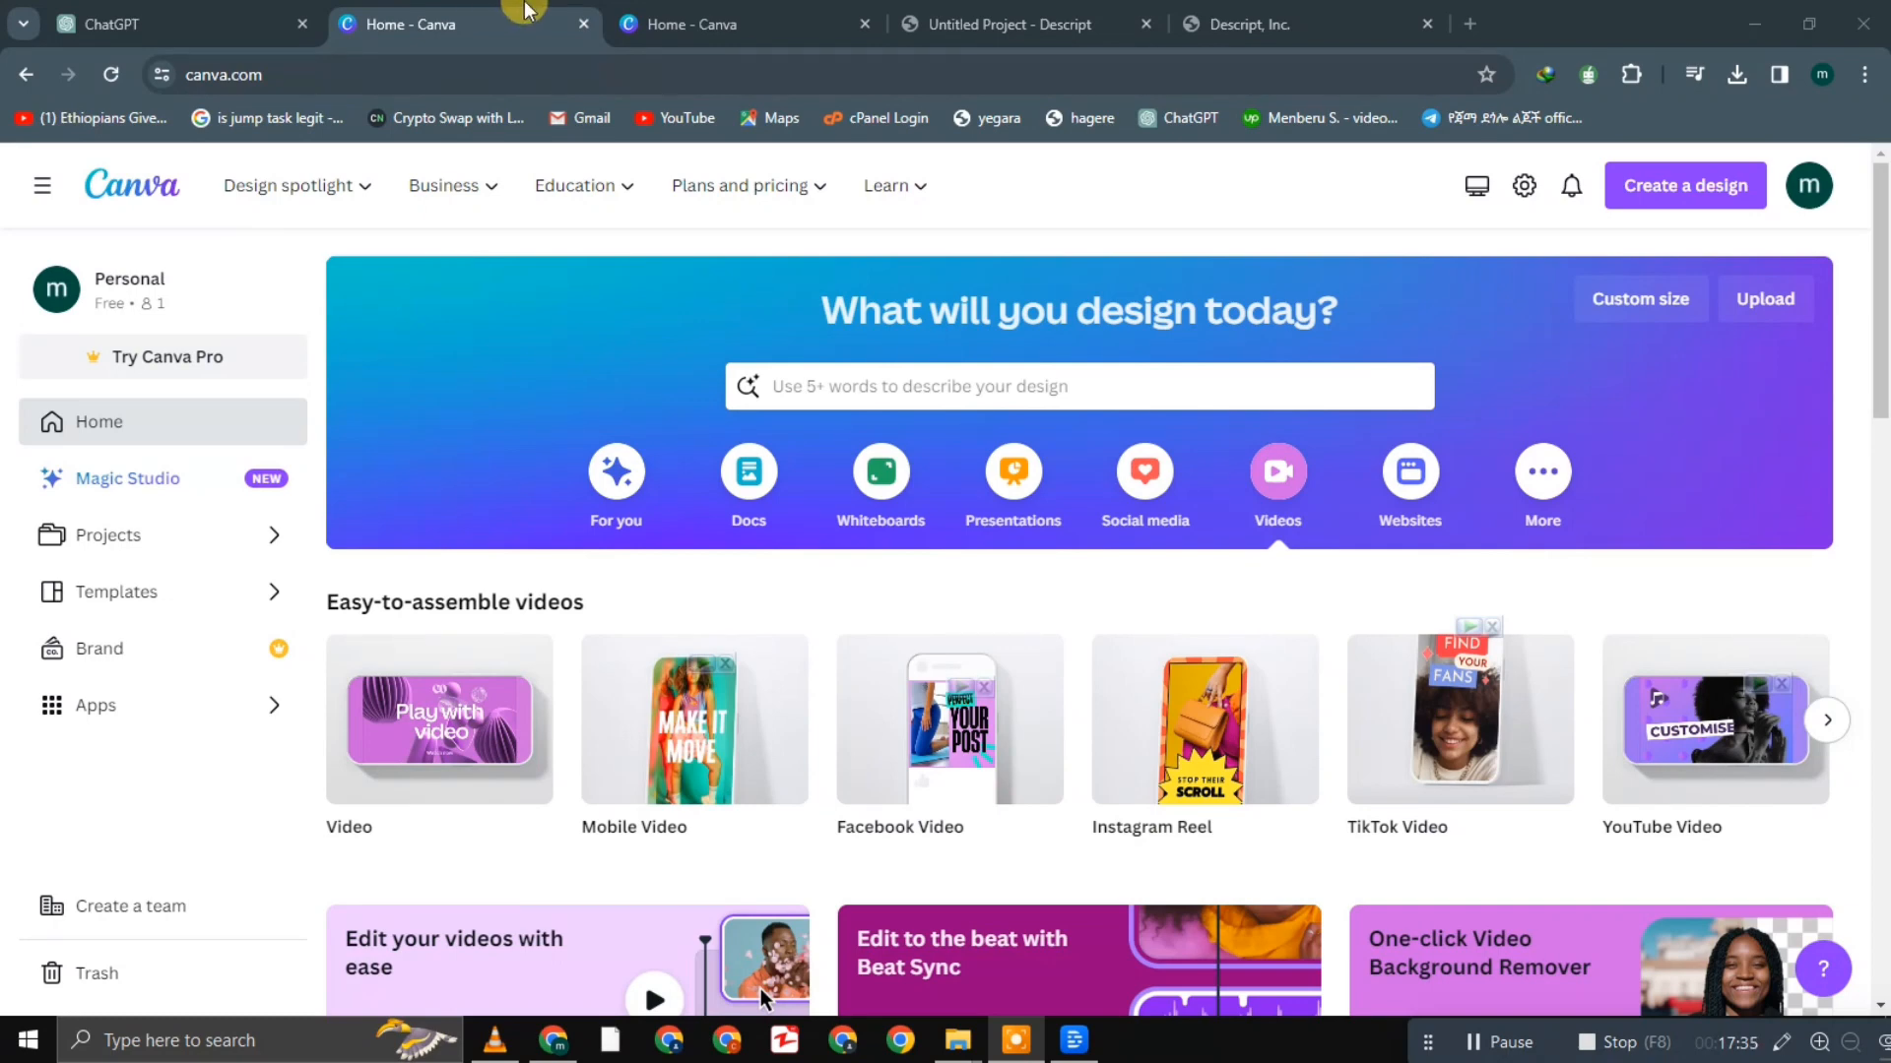
Switch to Canva in the browser, close the duplicate home page, and create a blank TikTok Video design
{"action": "left_click", "coordinate": [863, 26]}
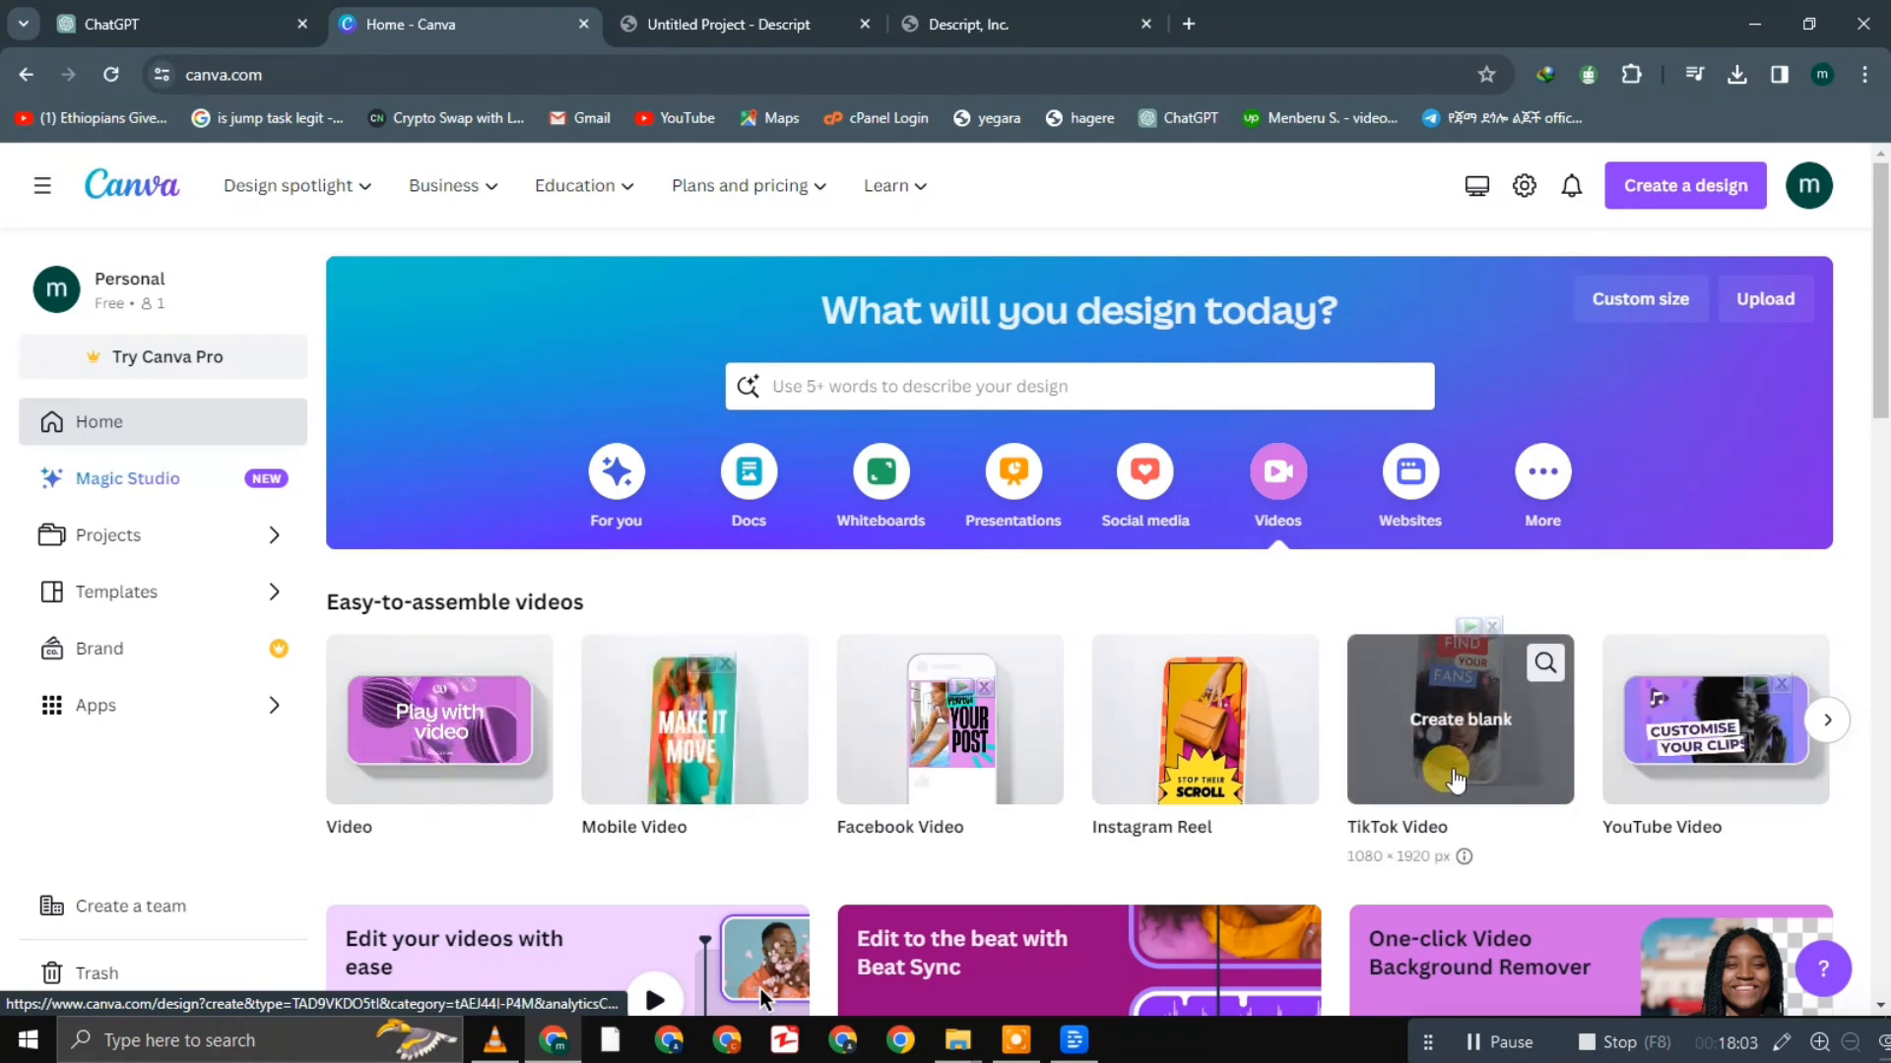
{"action": "left_click", "coordinate": [1418, 727]}
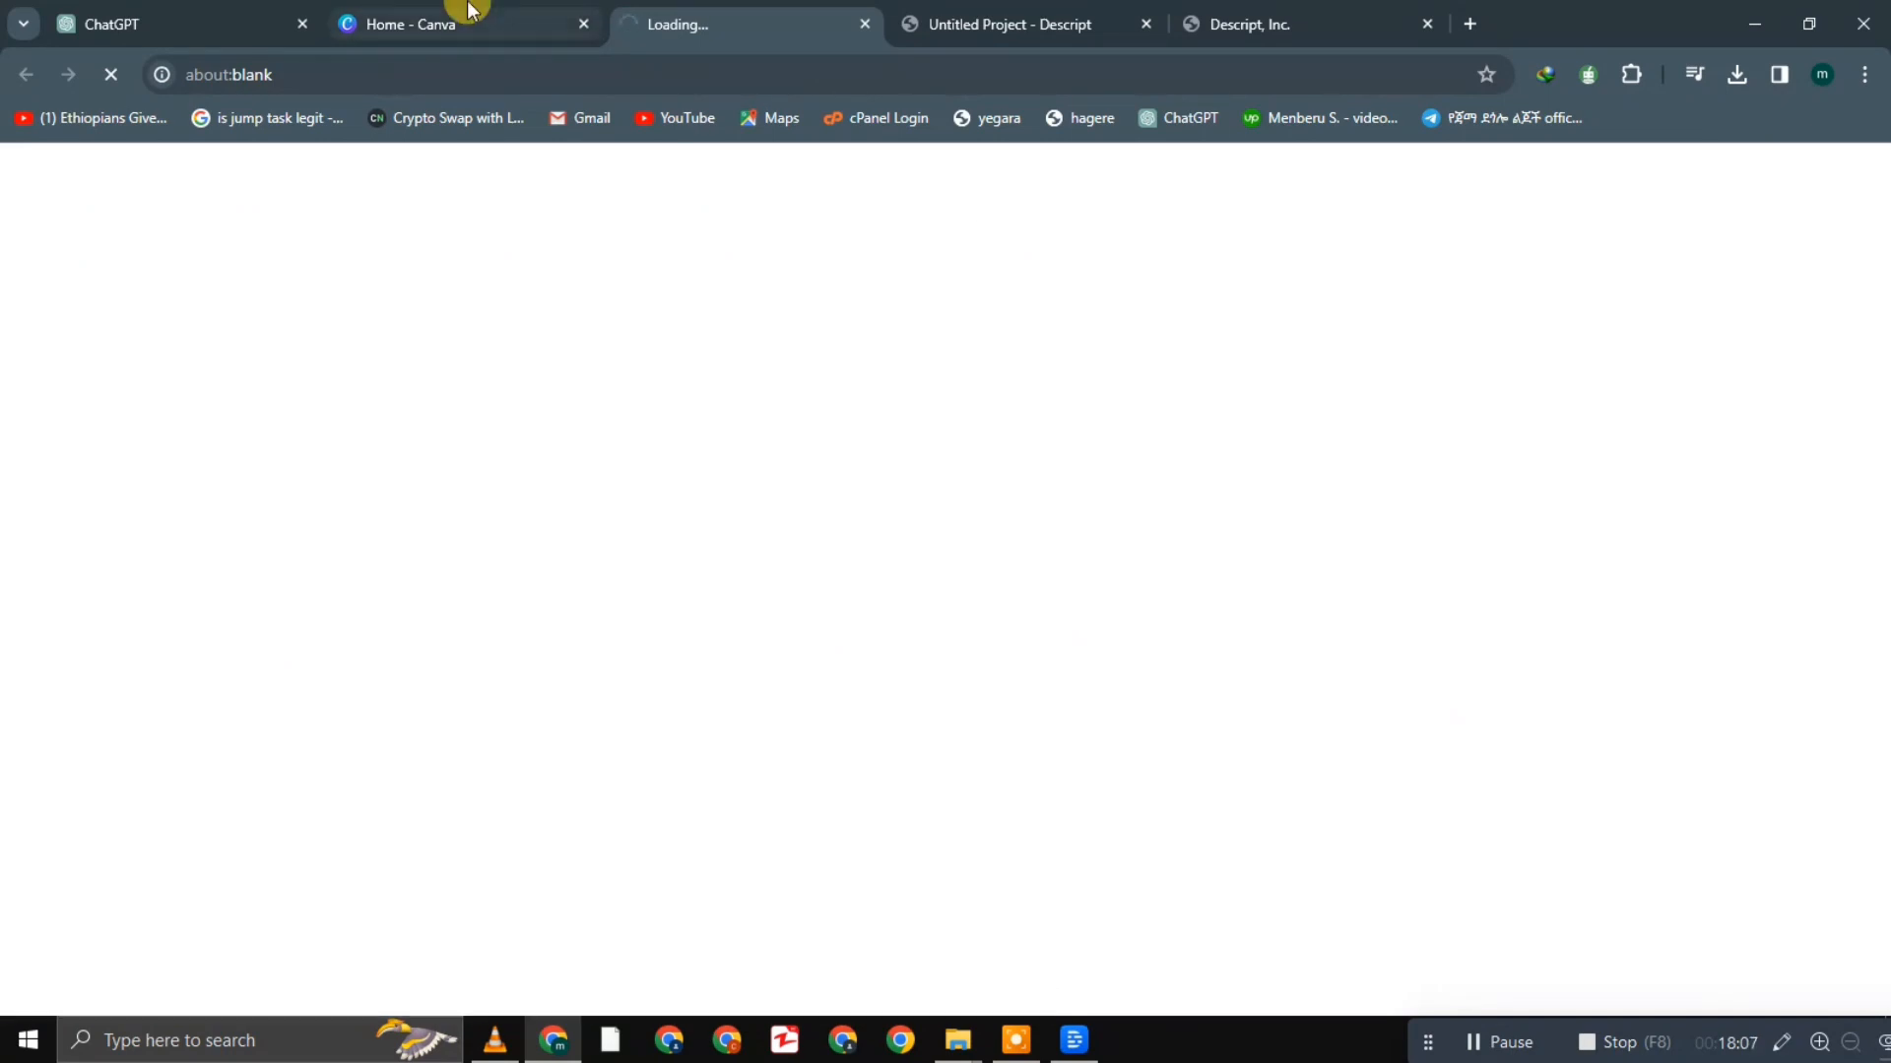
{"action": "mouse_move", "coordinate": [468, 10]}
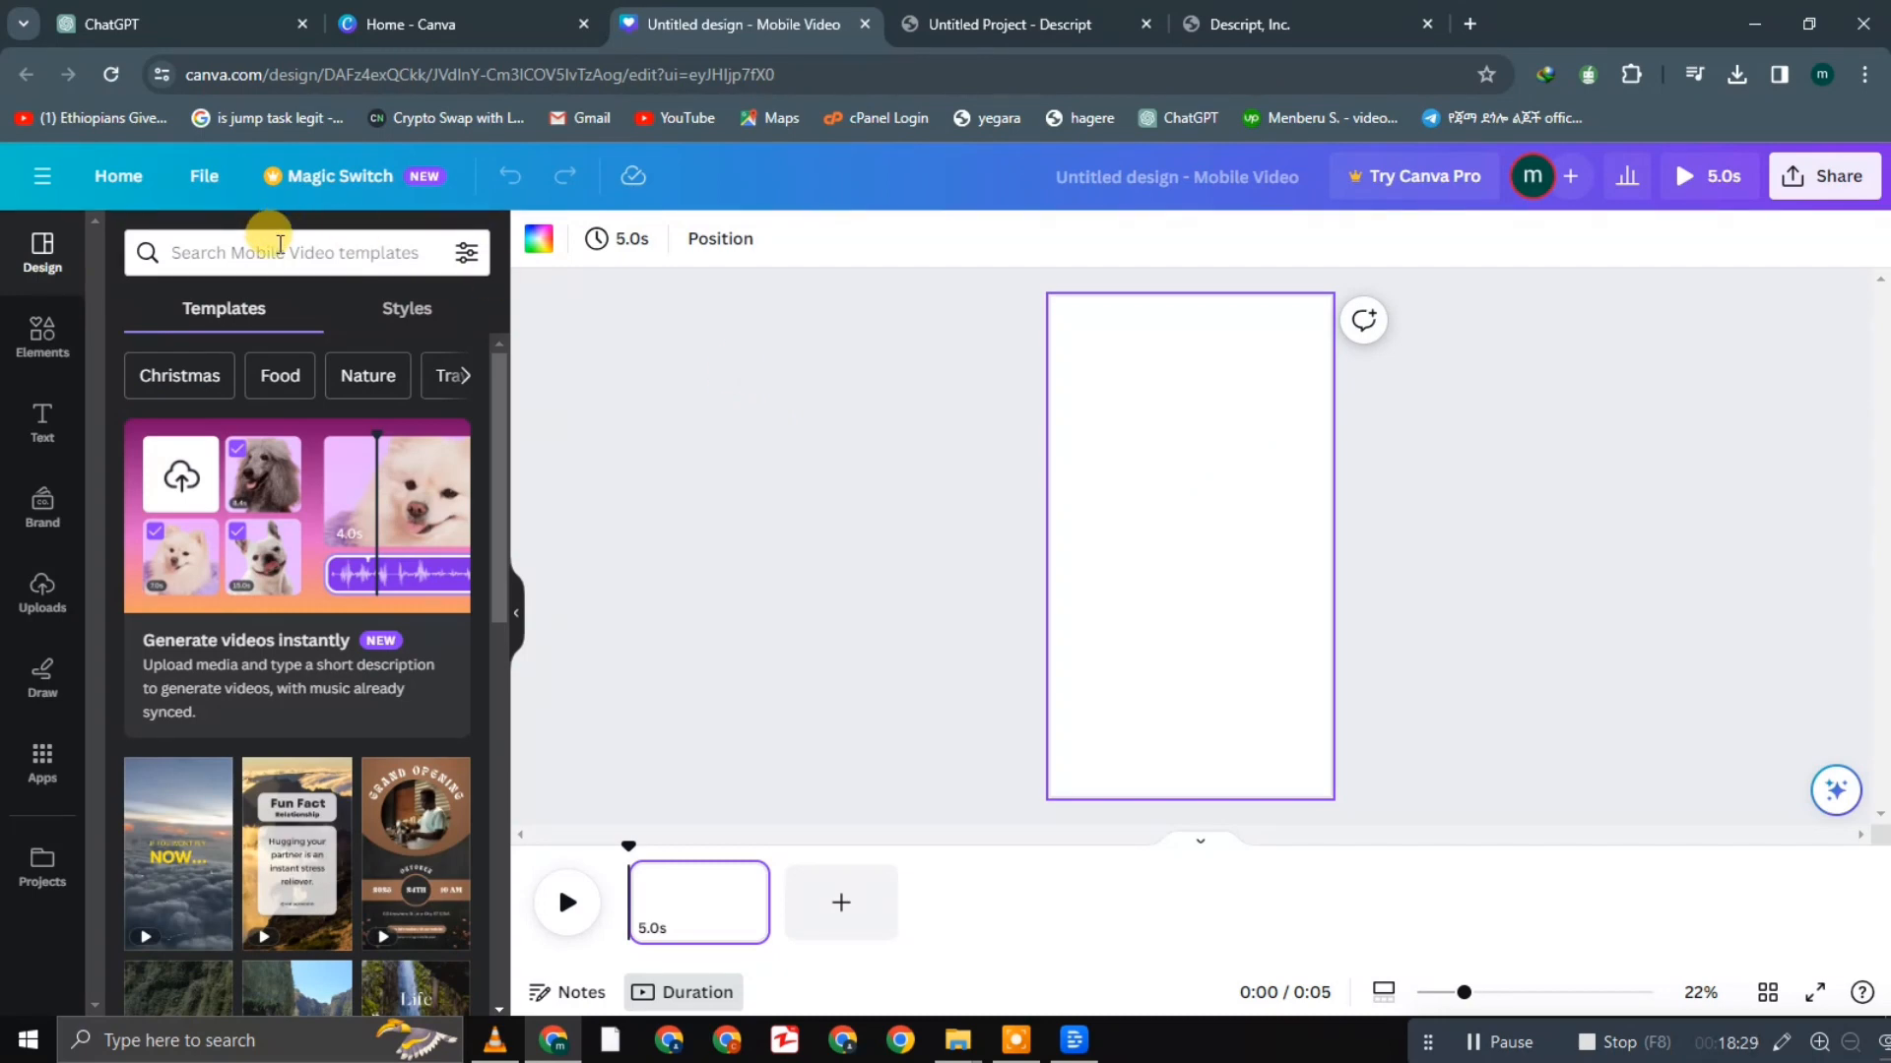
Find templates for "Motivational Videos" and apply the grey incense-smoke quote template to the blank page
{"action": "left_click", "coordinate": [284, 246]}
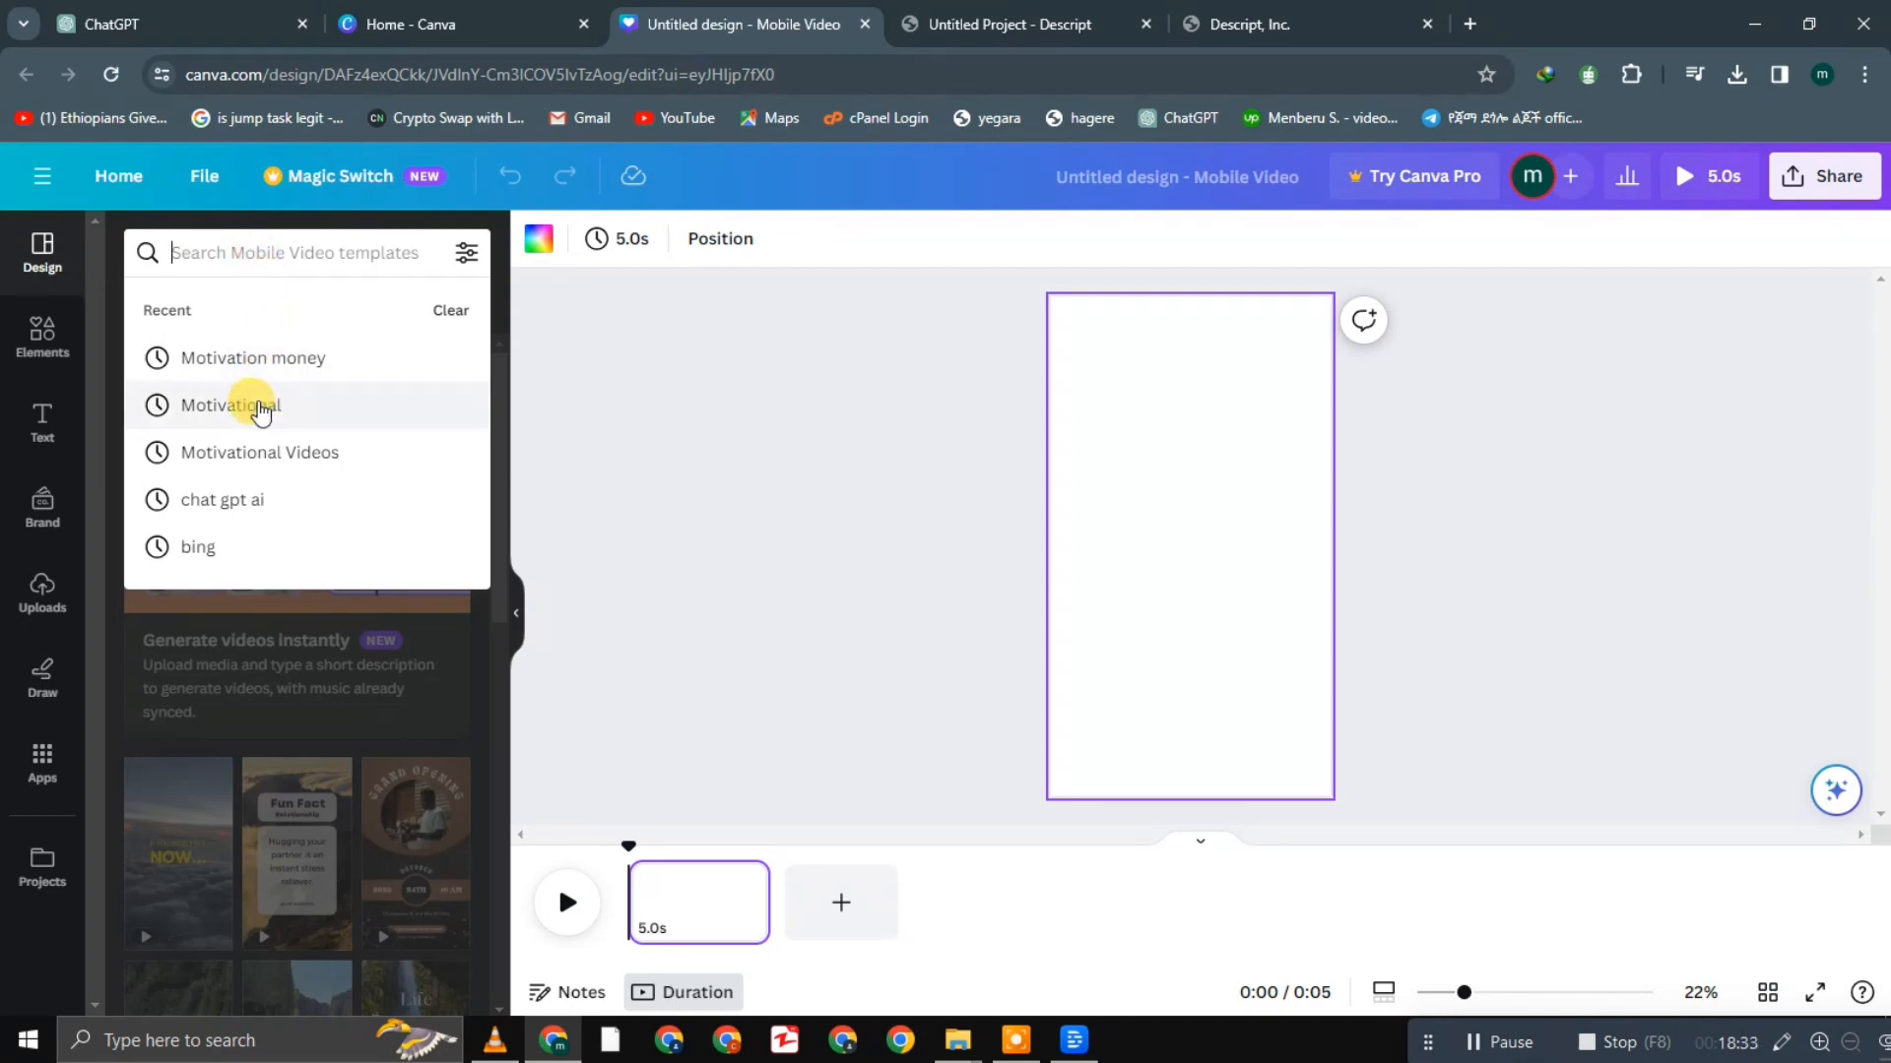
{"action": "left_click", "coordinate": [258, 452]}
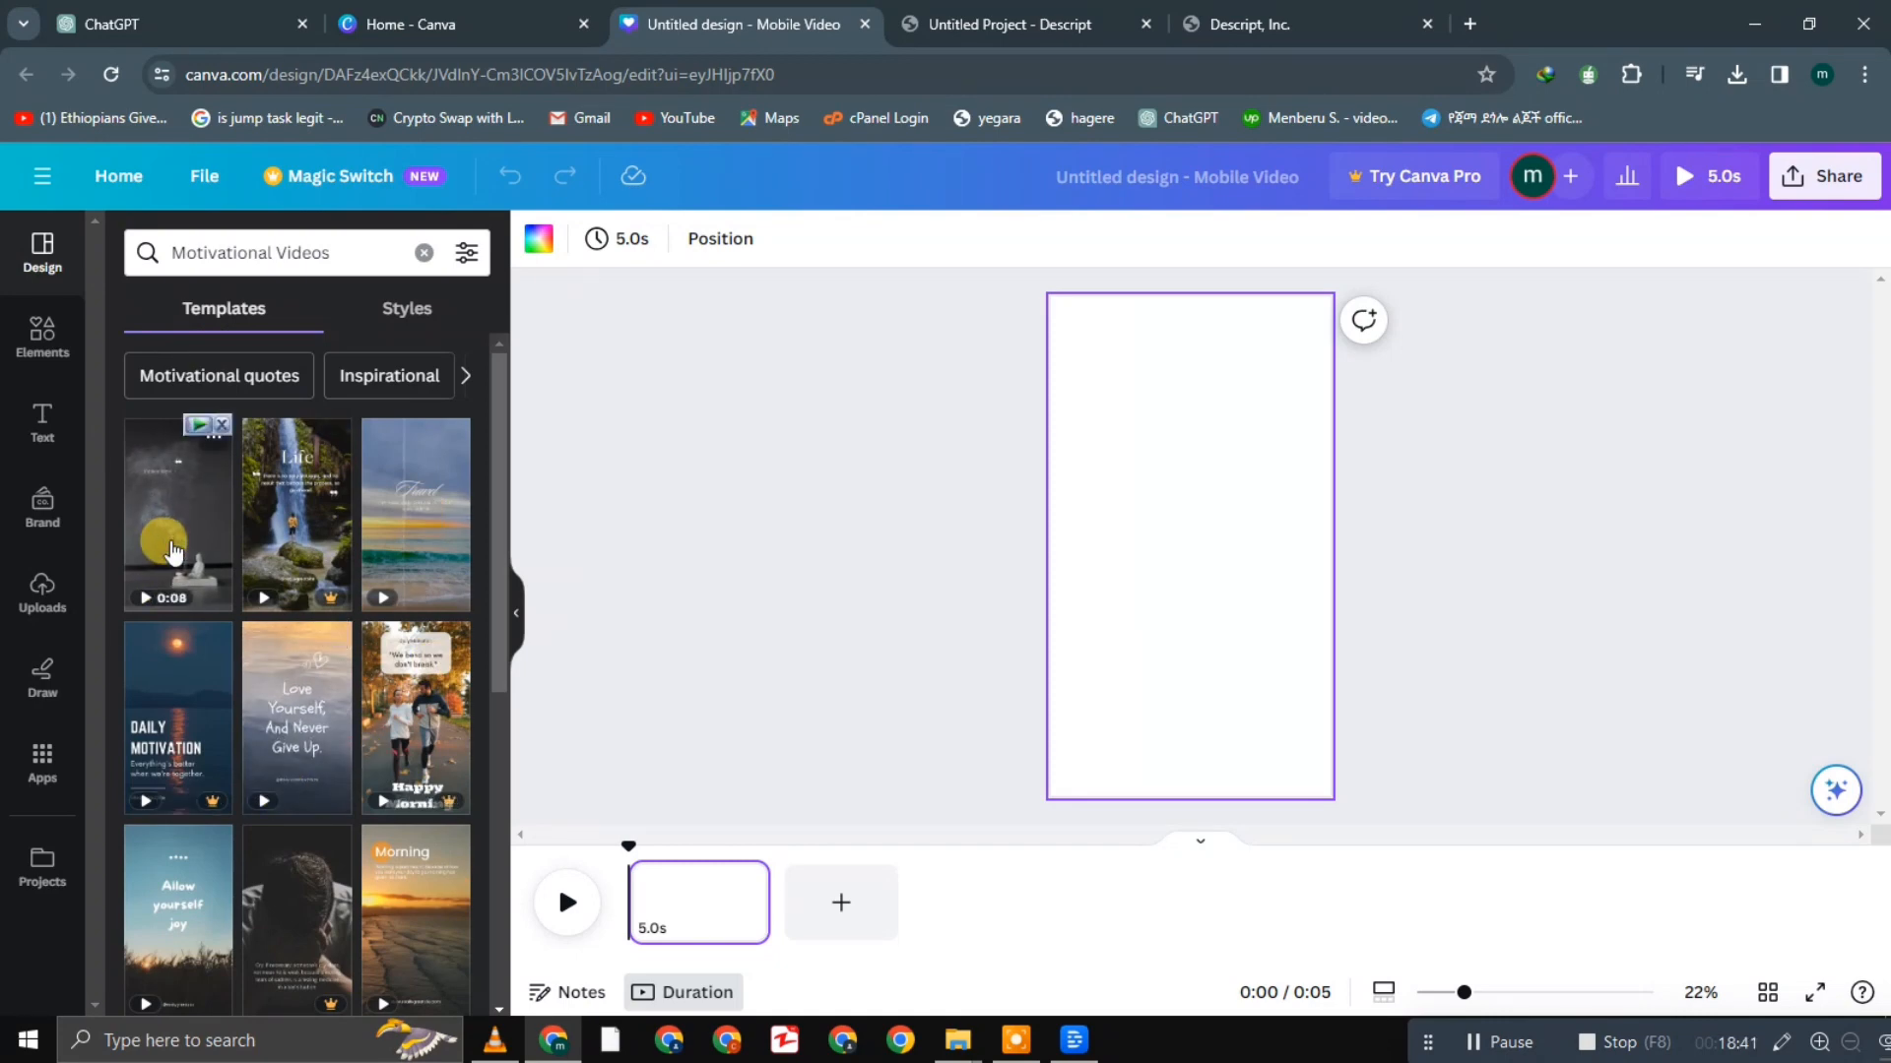
{"action": "scroll", "coordinate": [197, 813], "scroll_direction": "down", "scroll_amount": 5}
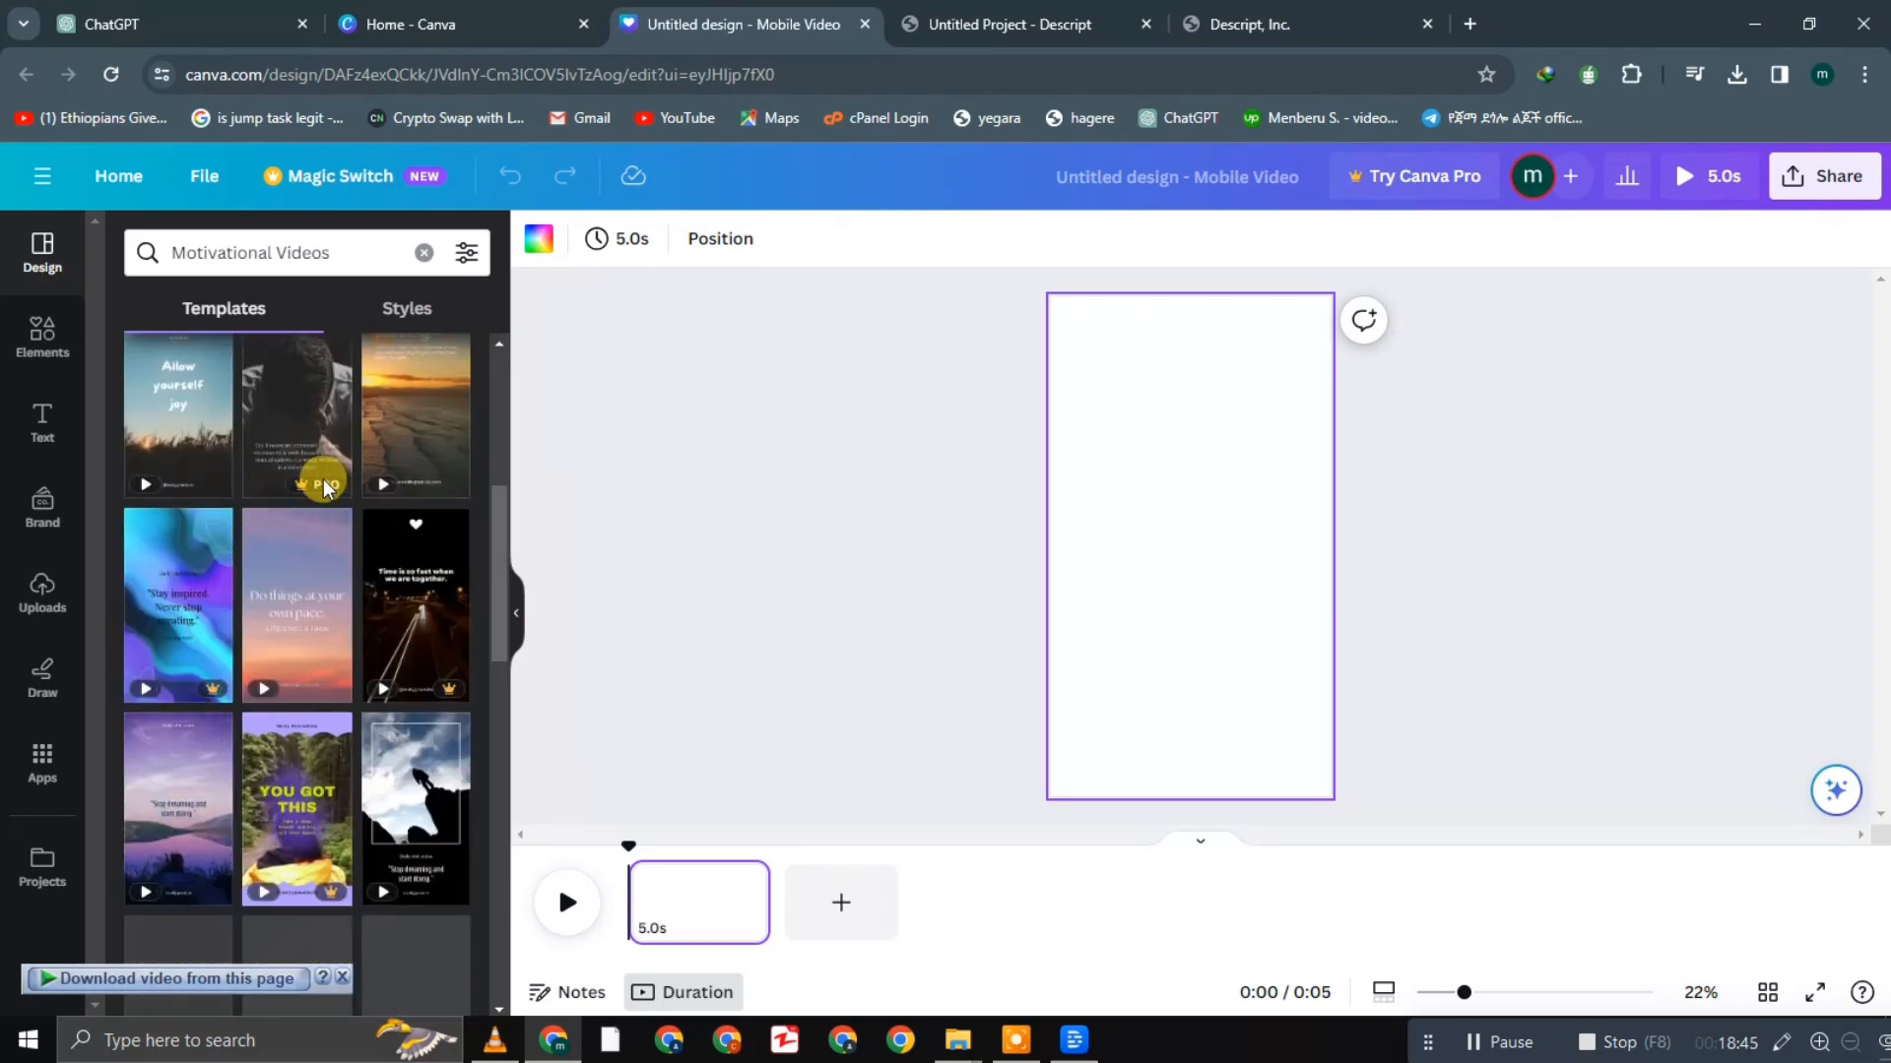
{"action": "scroll", "coordinate": [304, 741], "scroll_direction": "up", "scroll_amount": 1}
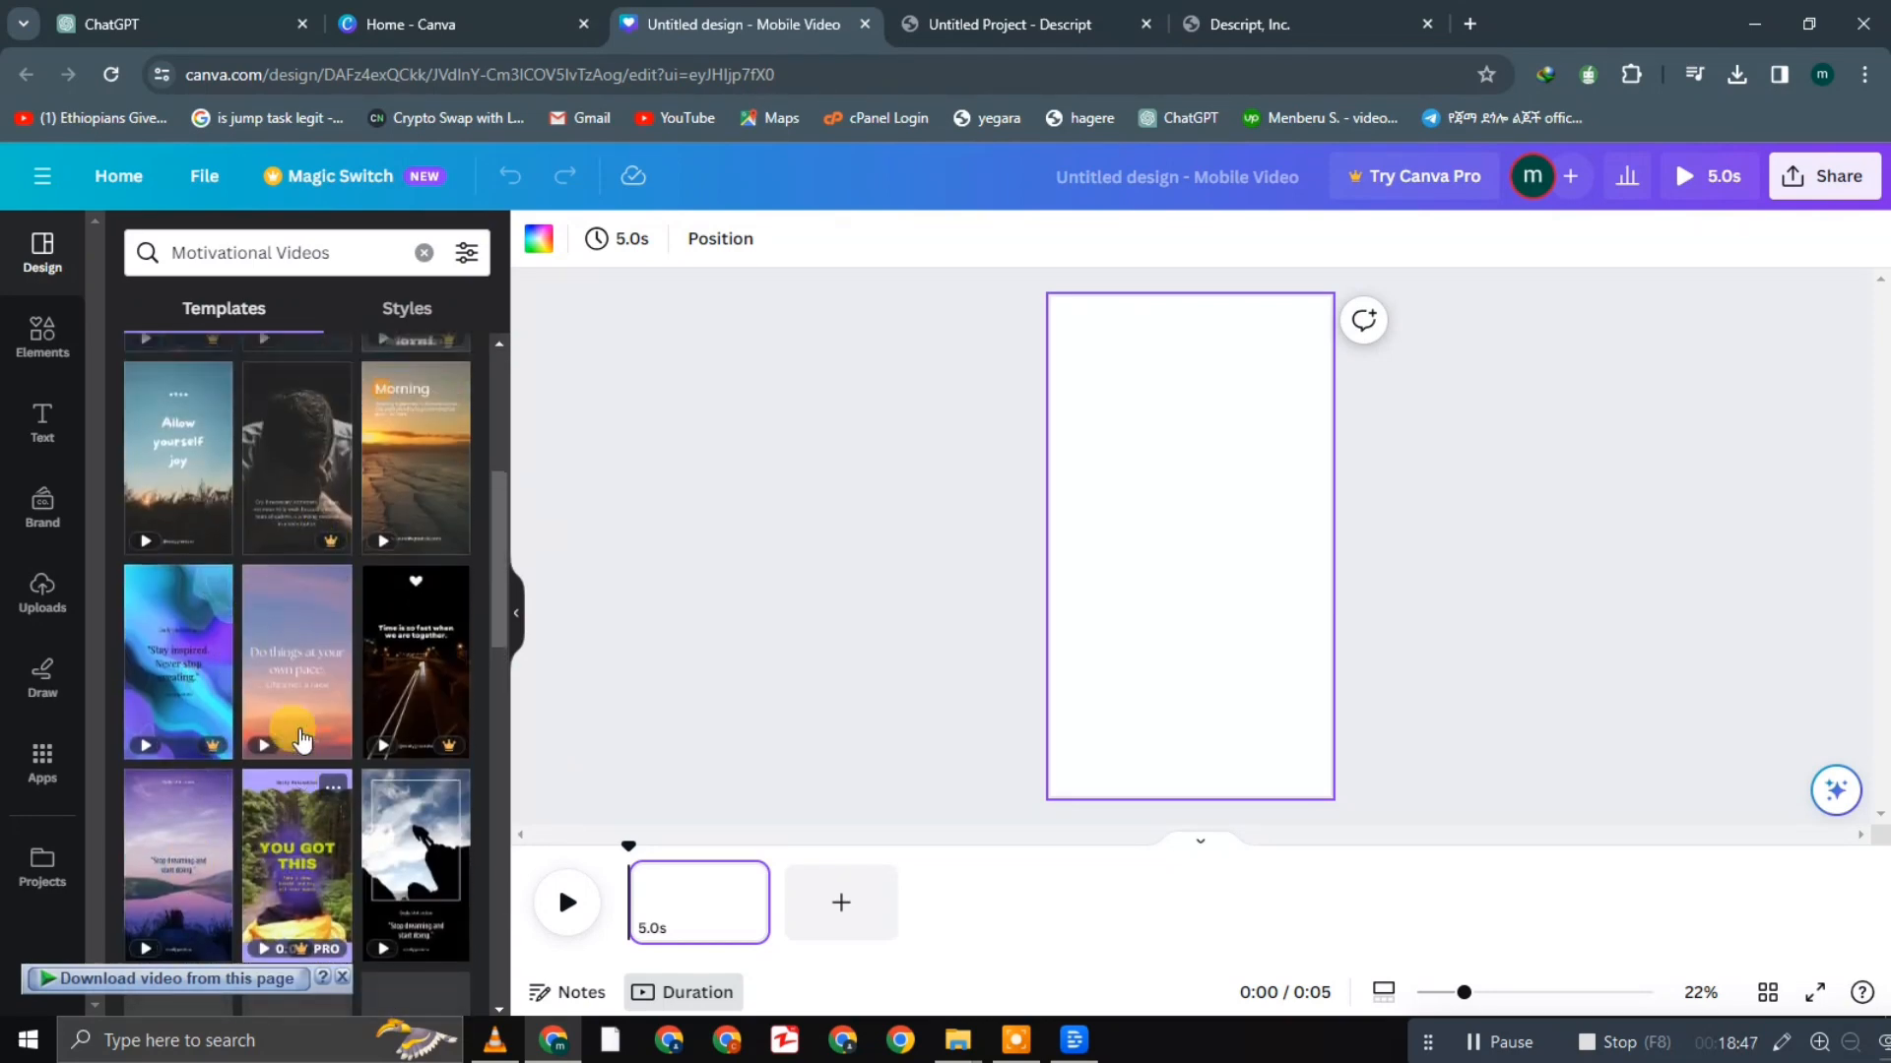
{"action": "scroll", "coordinate": [296, 738], "scroll_direction": "up", "scroll_amount": 5}
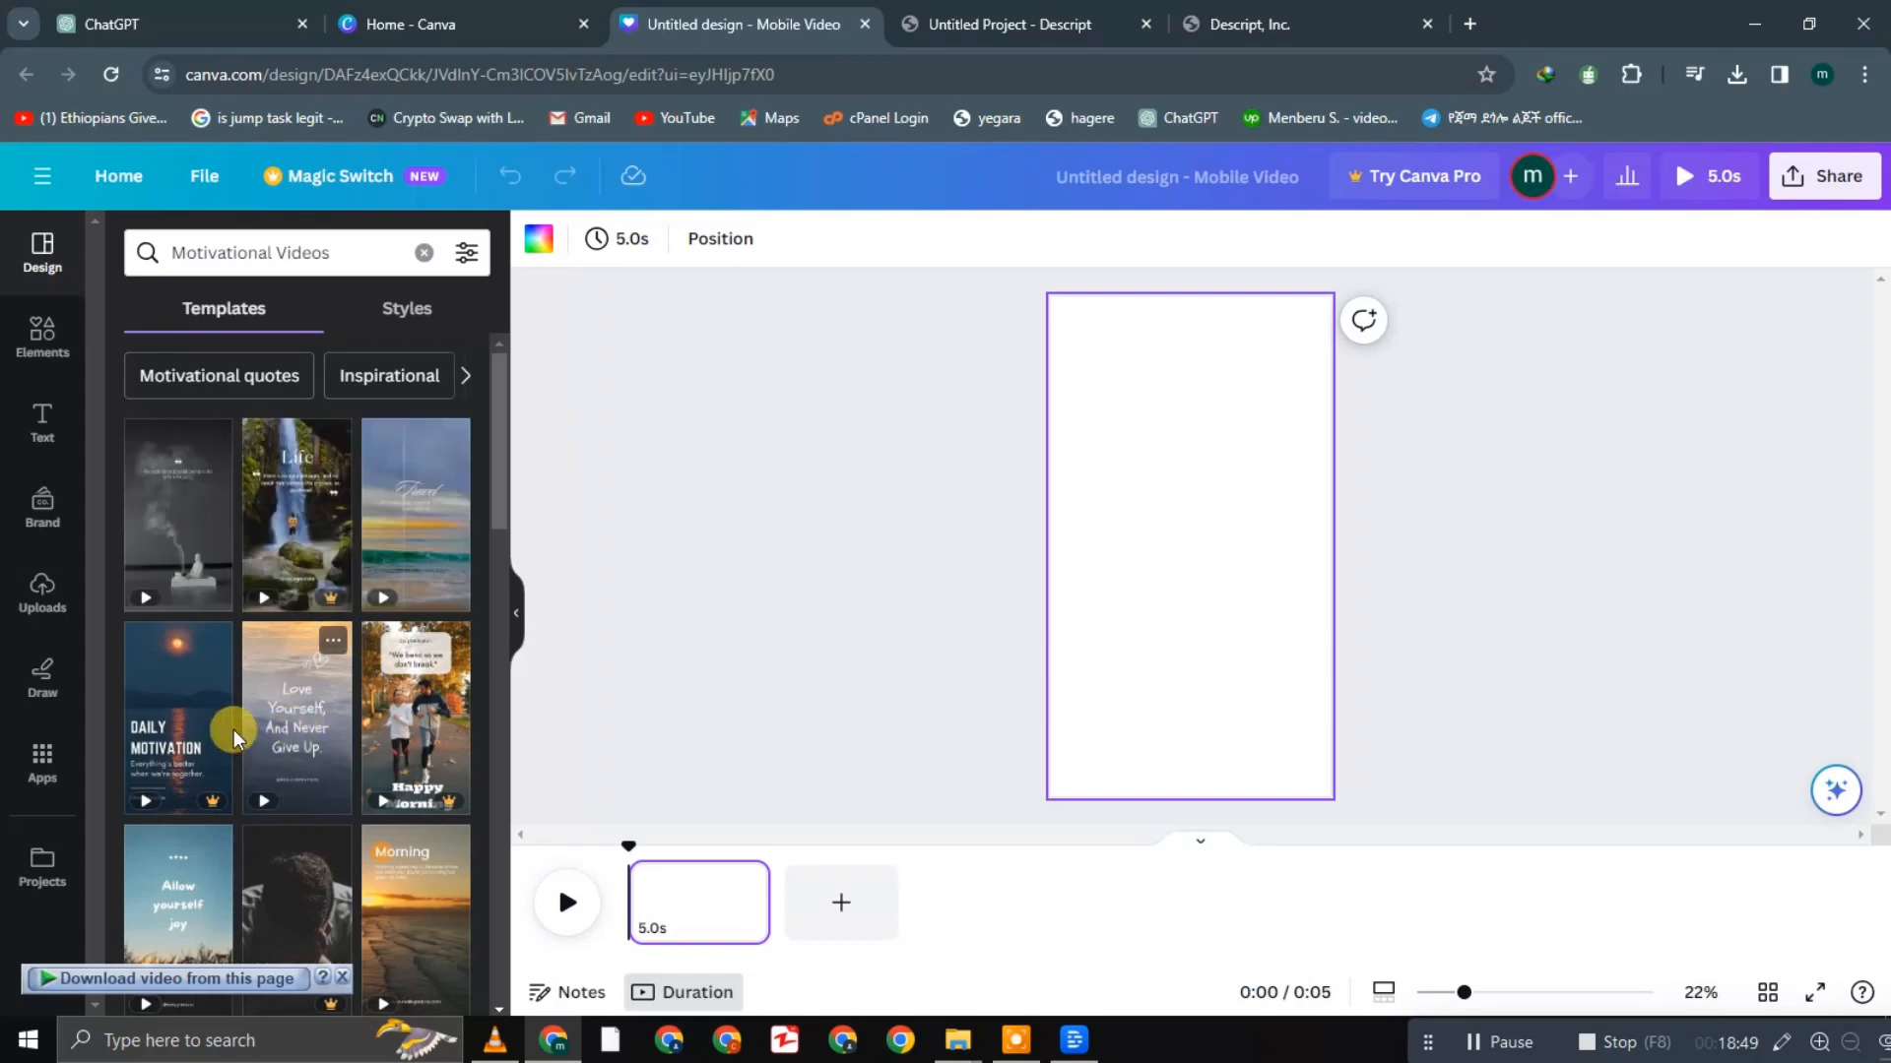
{"action": "left_click", "coordinate": [165, 542]}
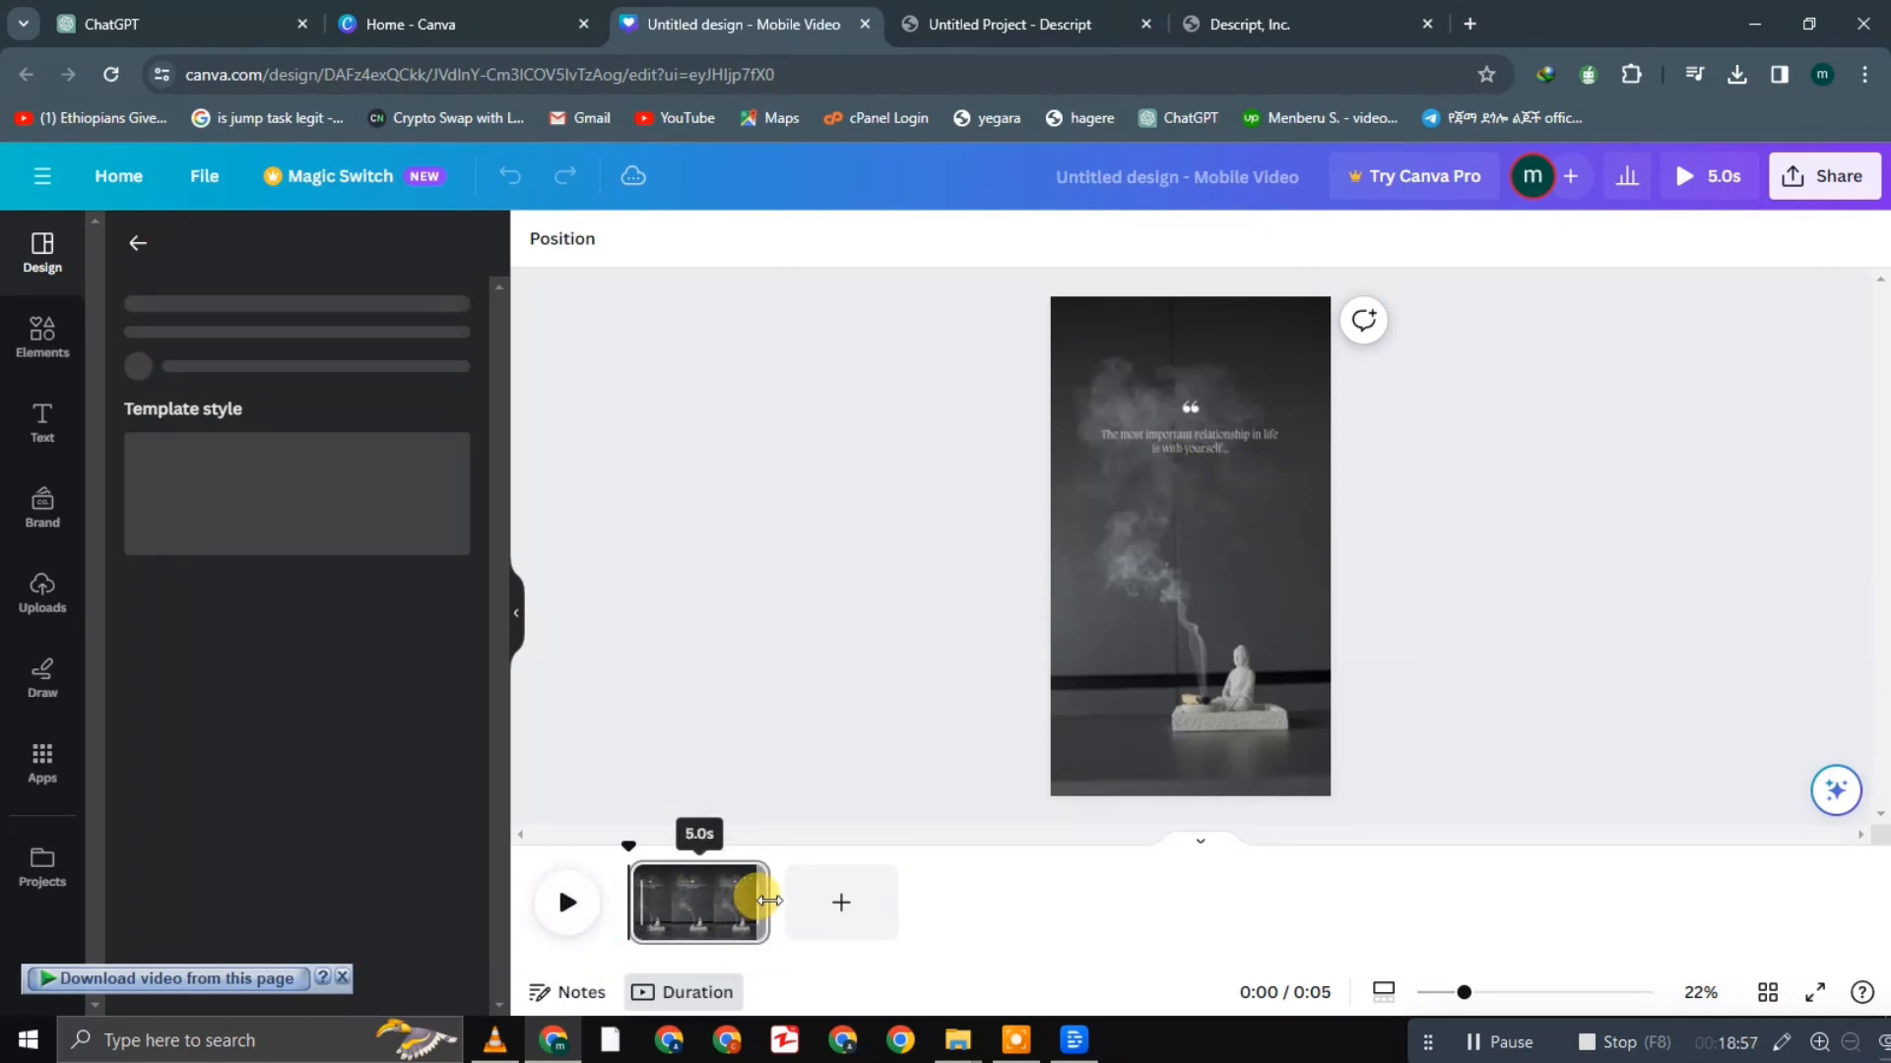
Preview the template's quote animation up to about 7.8 seconds and check the video editing options
{"action": "left_click", "coordinate": [566, 904]}
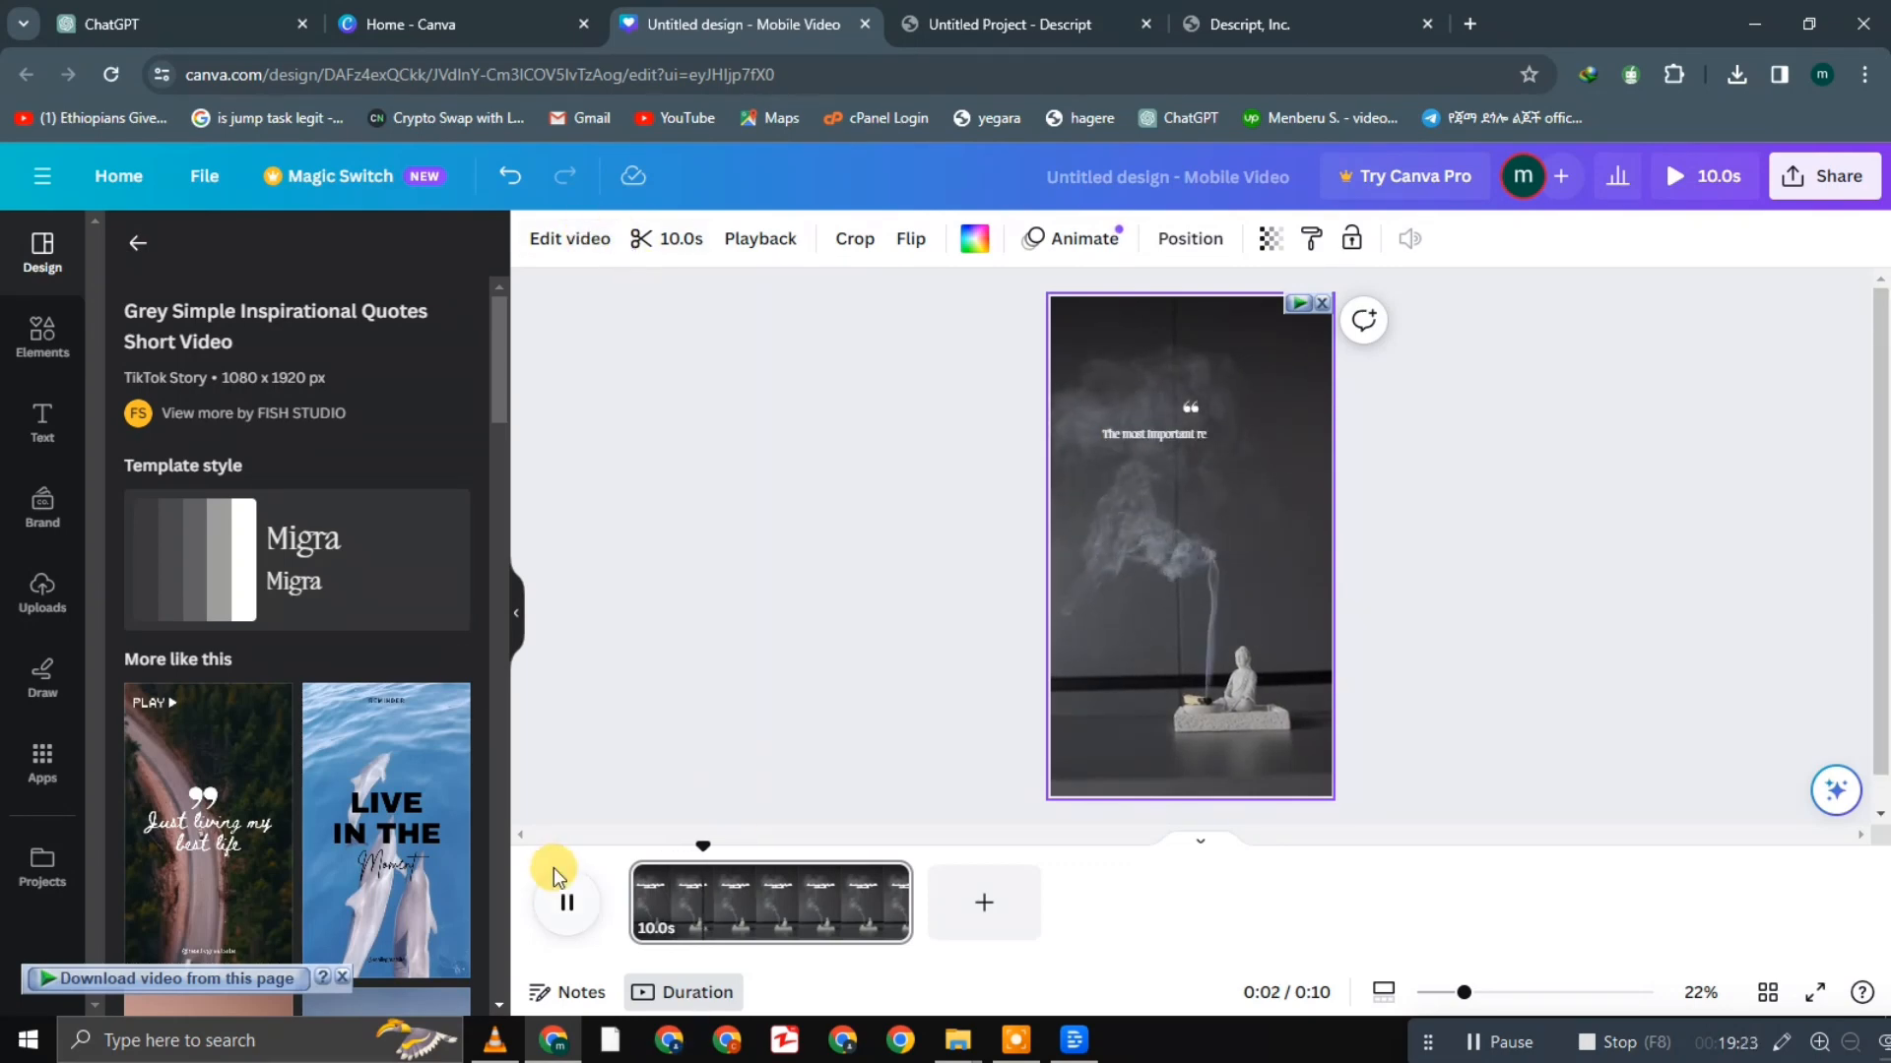
{"action": "left_click", "coordinate": [566, 902]}
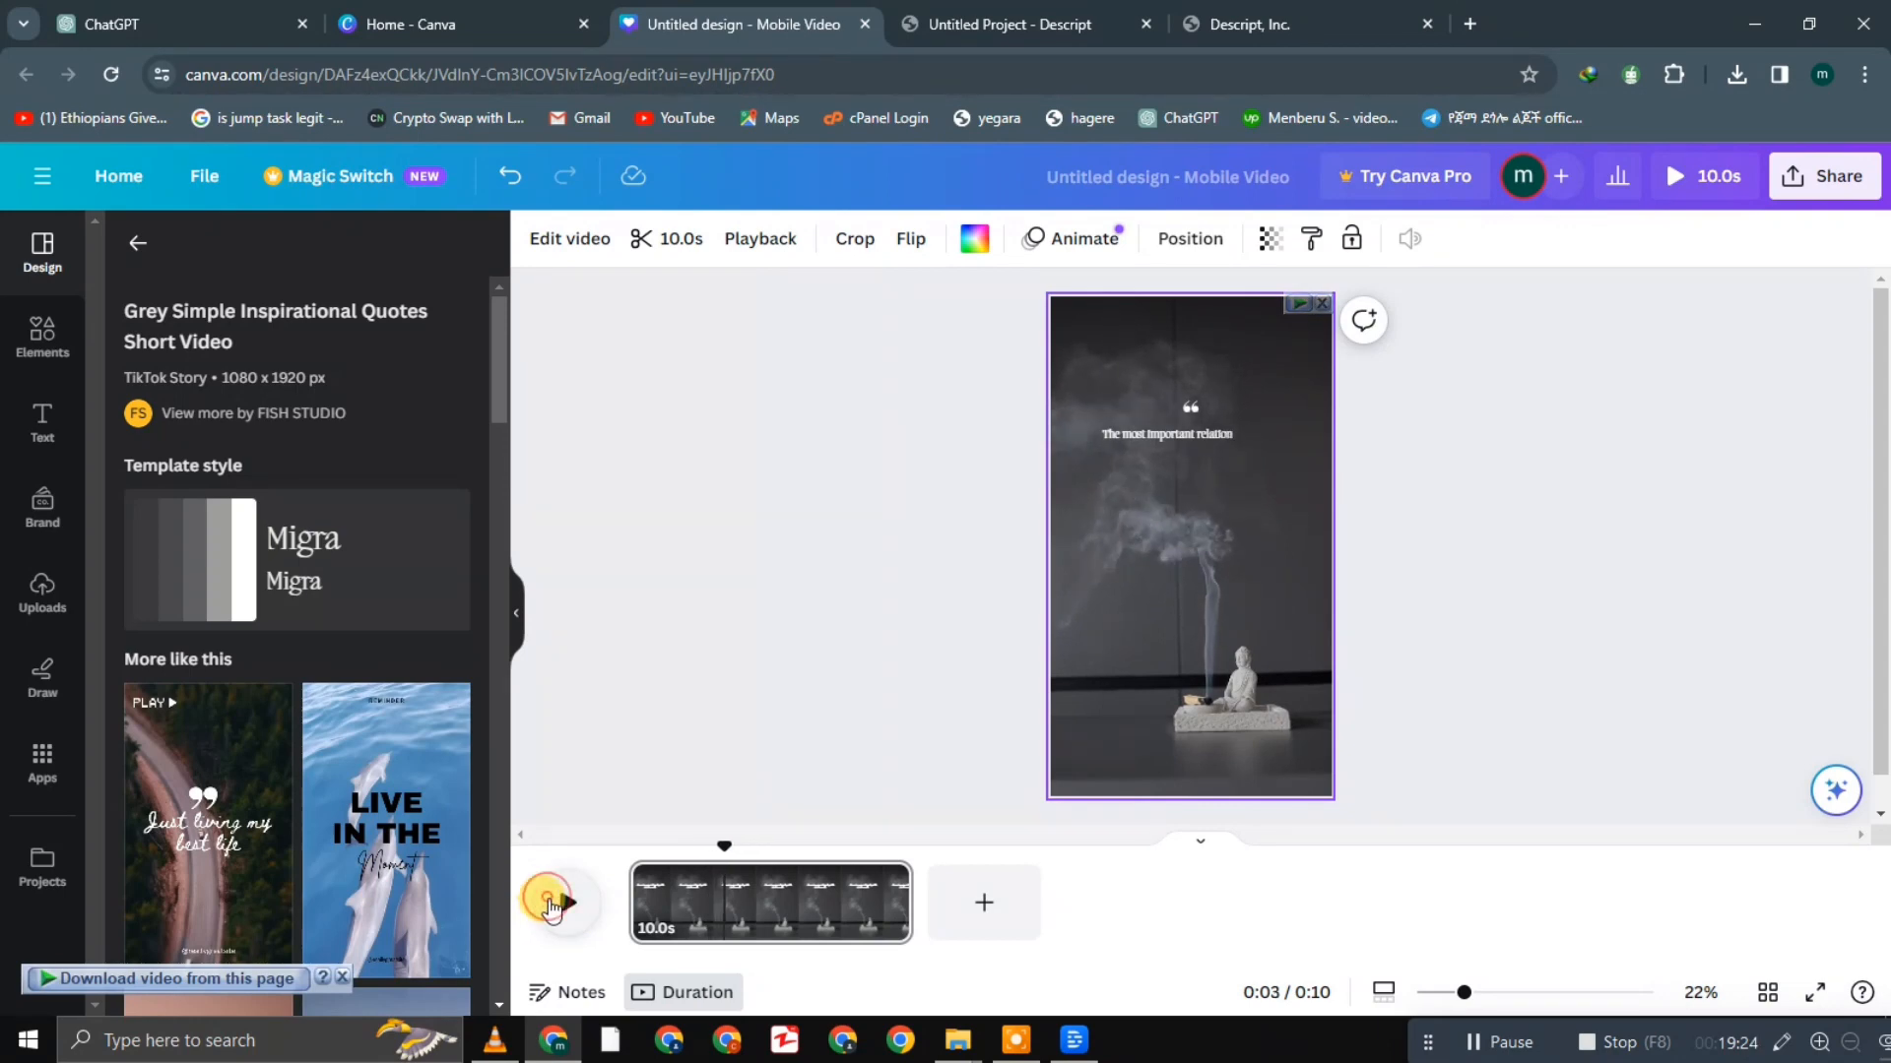
{"action": "left_click", "coordinate": [564, 246]}
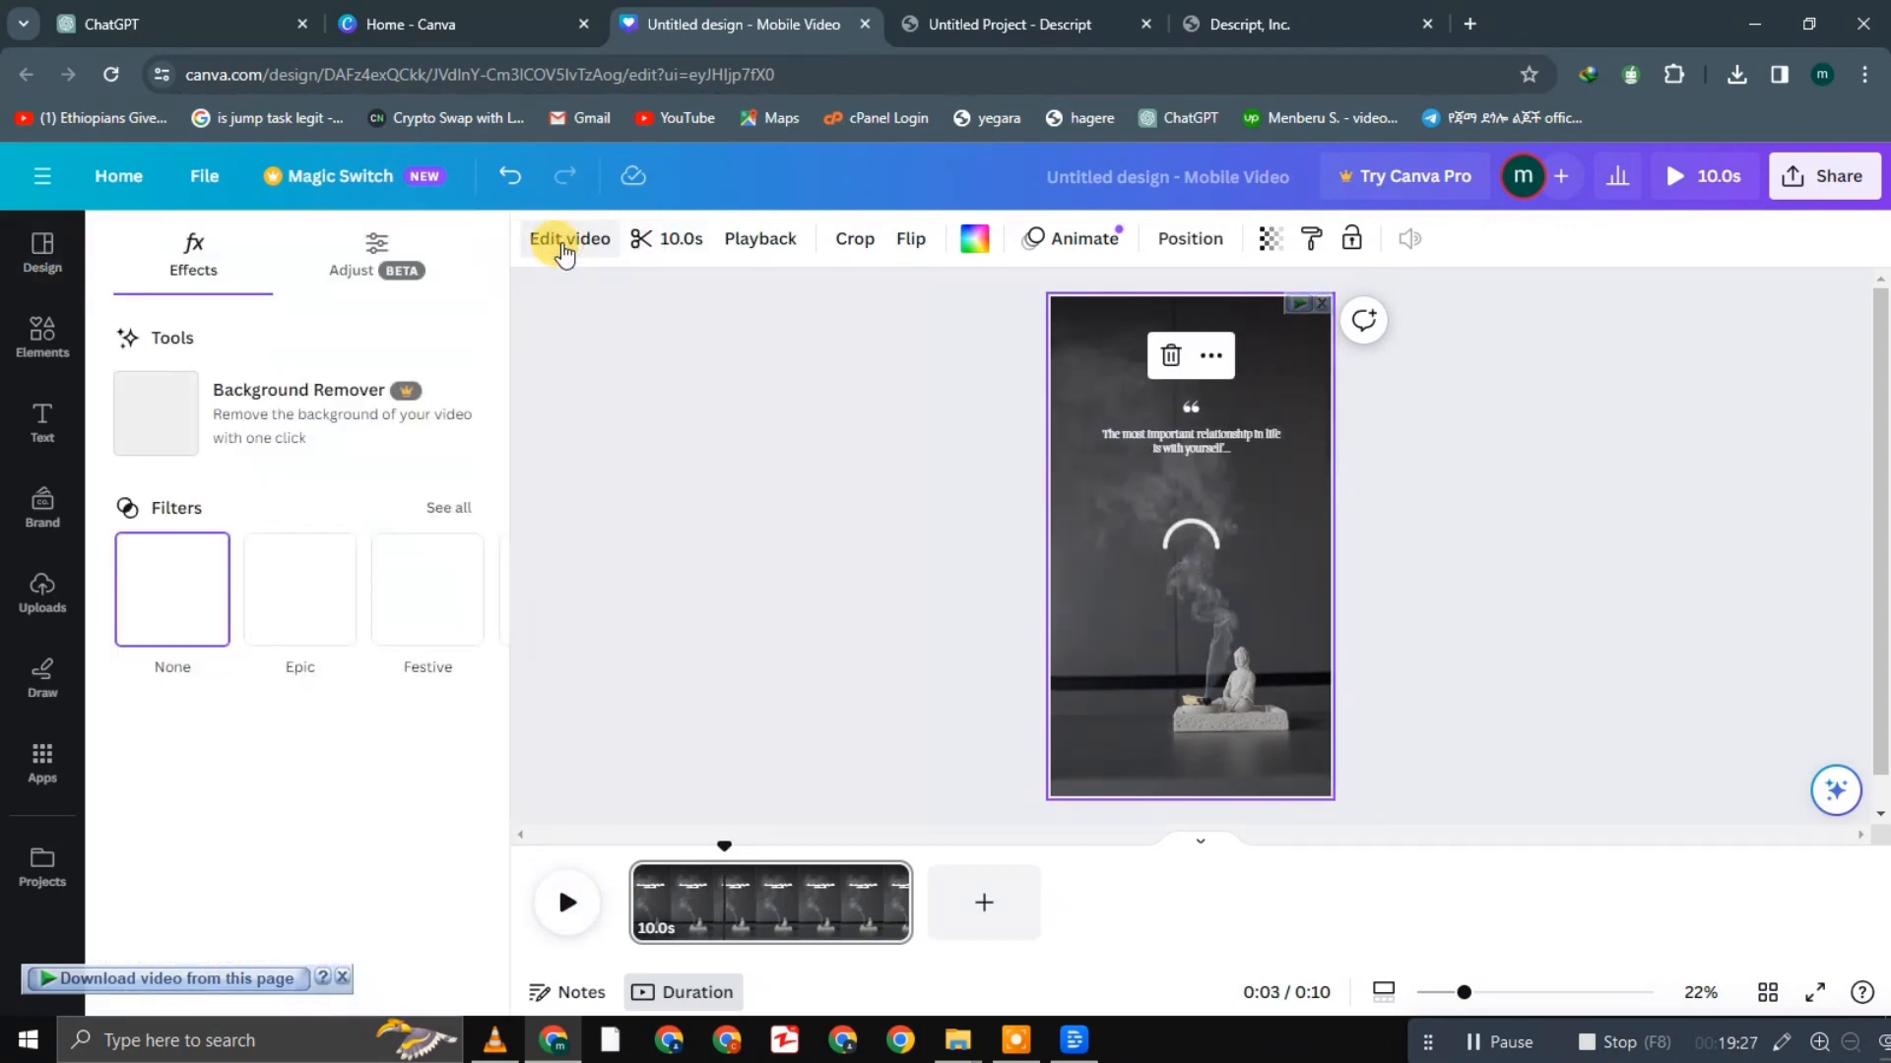
{"action": "left_click", "coordinate": [1185, 440]}
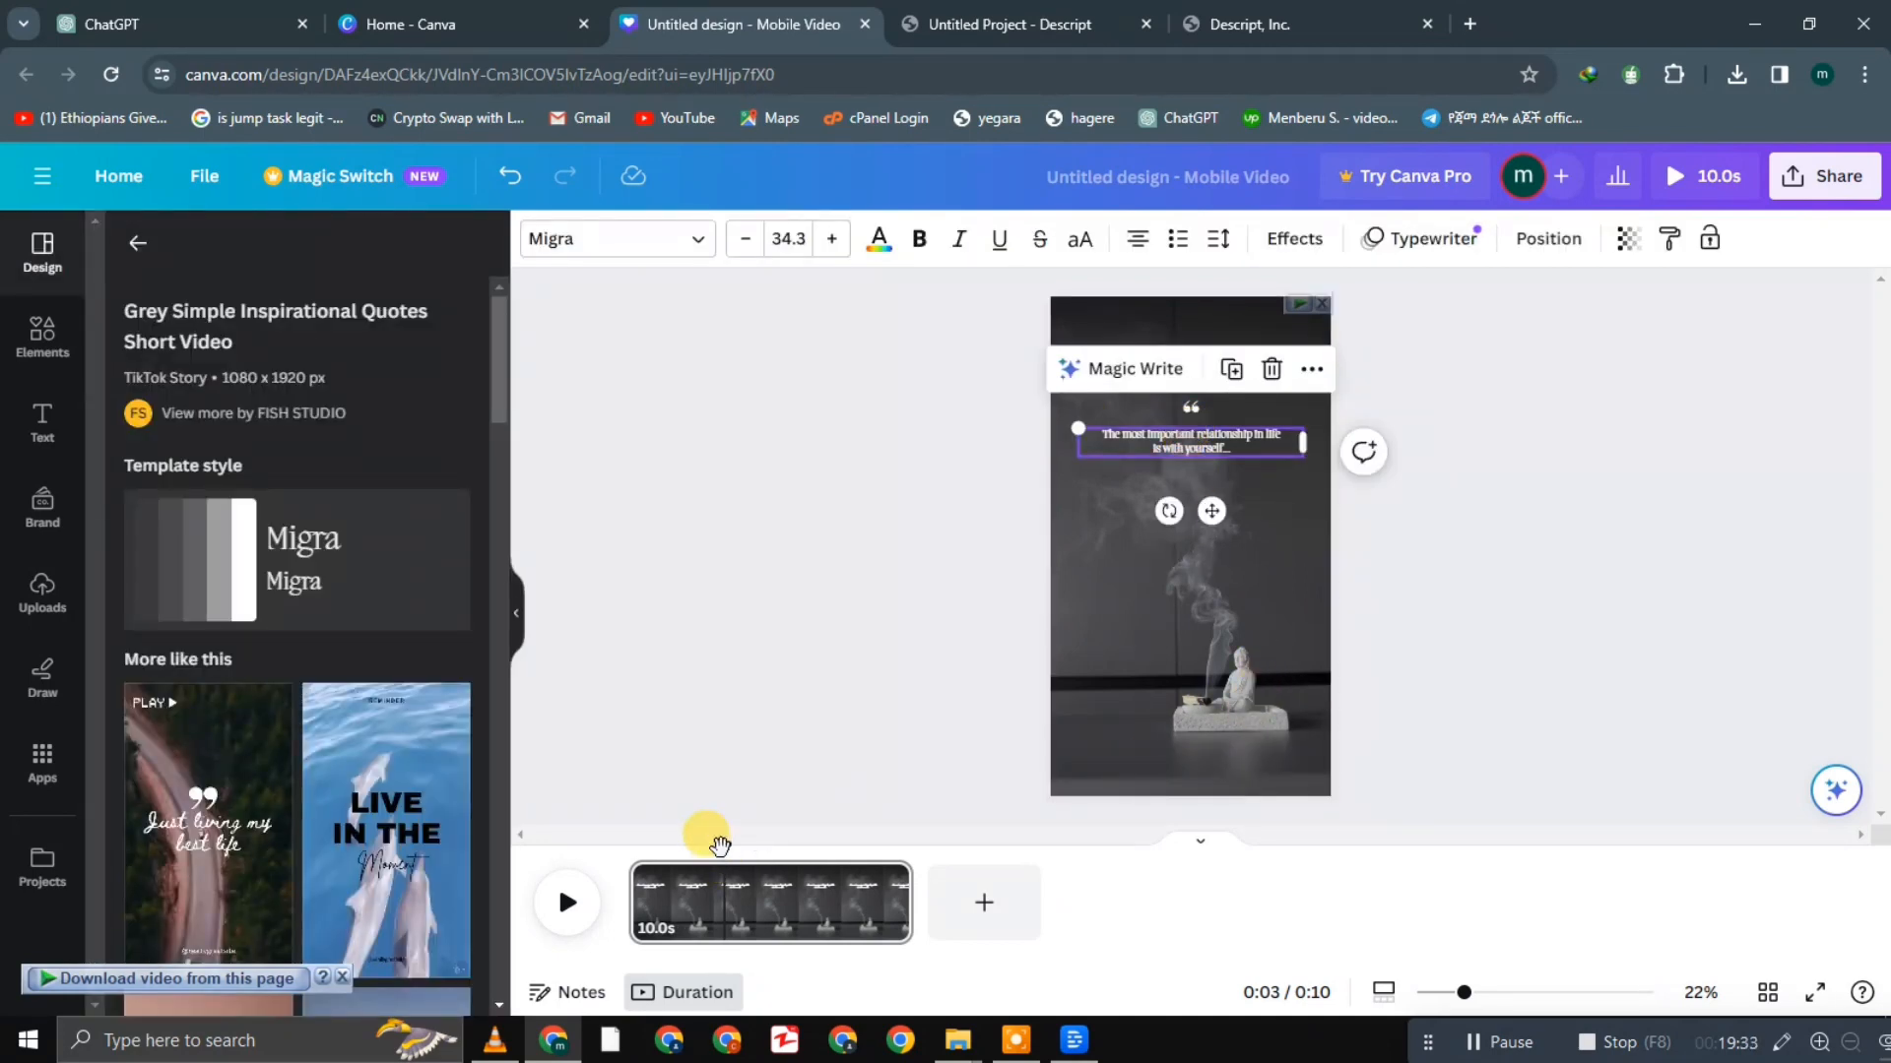
{"action": "left_click_drag", "start_coordinate": [722, 845], "coordinate": [833, 839]}
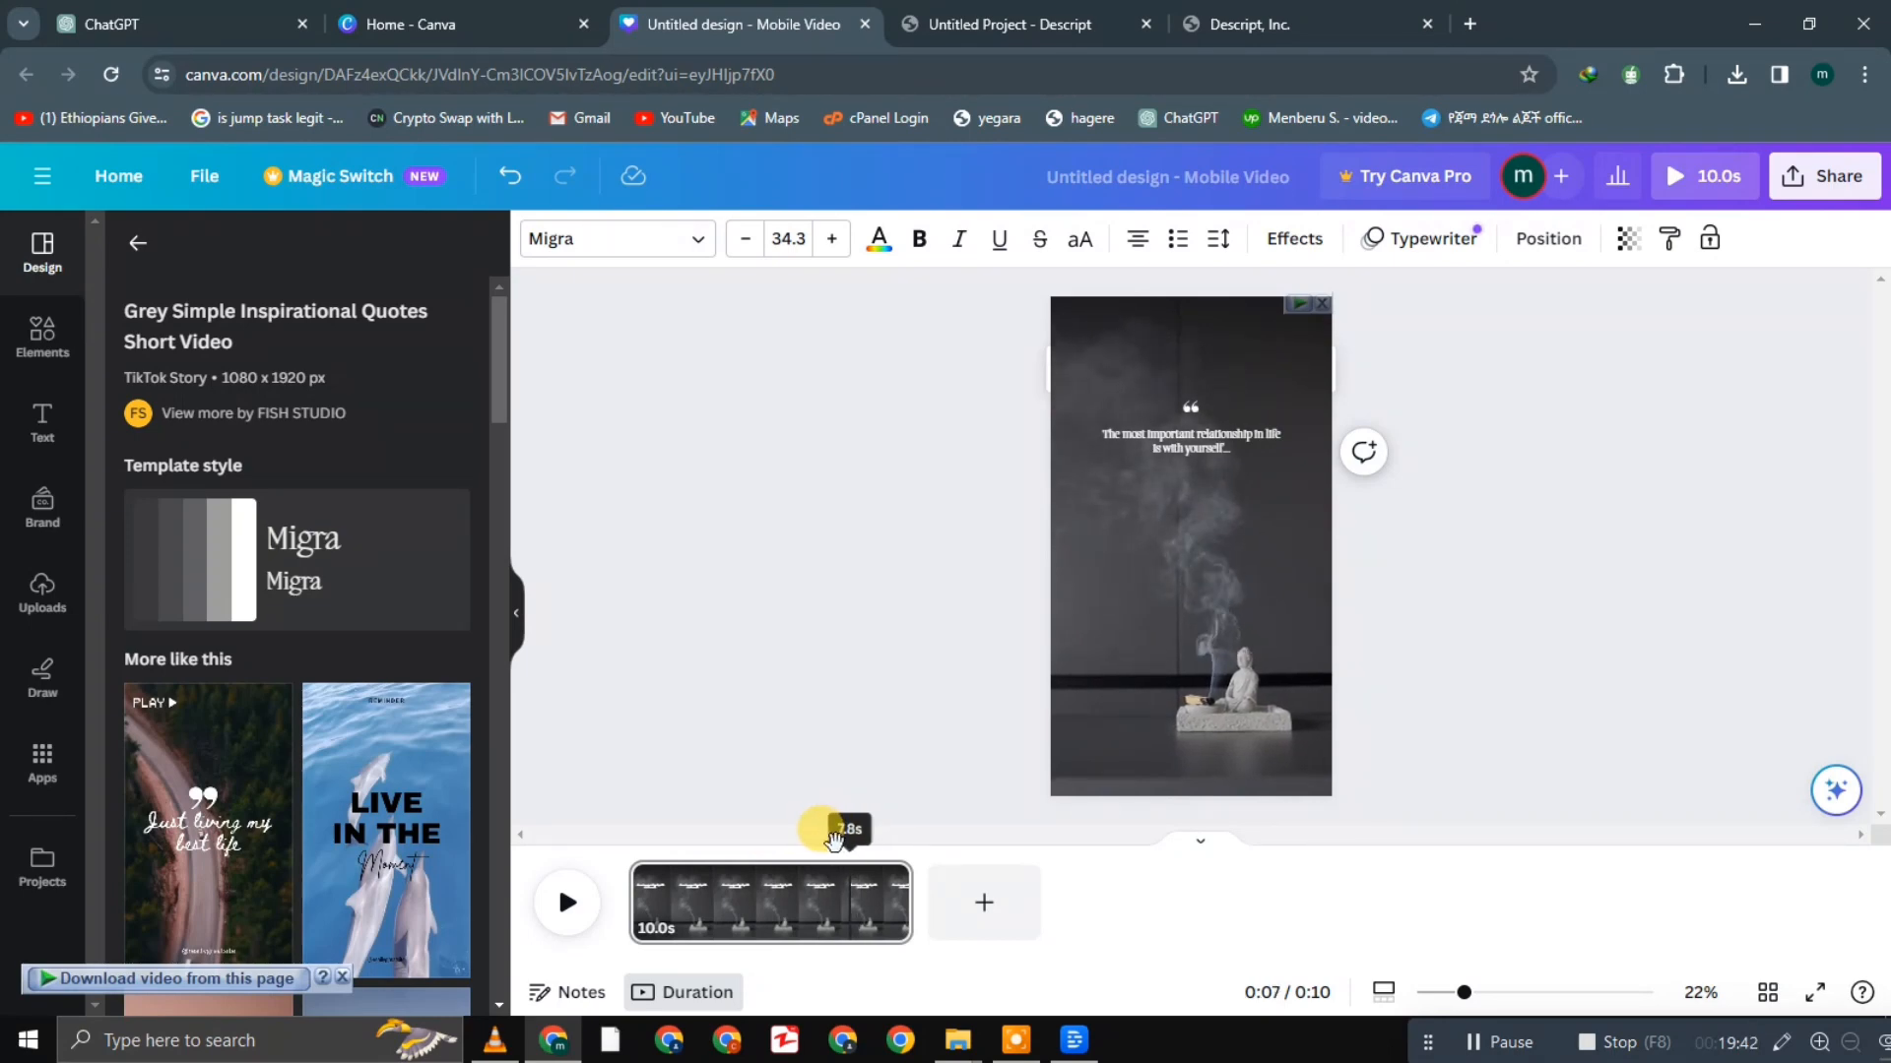
Delete the template's quote "The most important relationship in life is with yourself...", keeping its text box
{"action": "left_click", "coordinate": [1170, 455]}
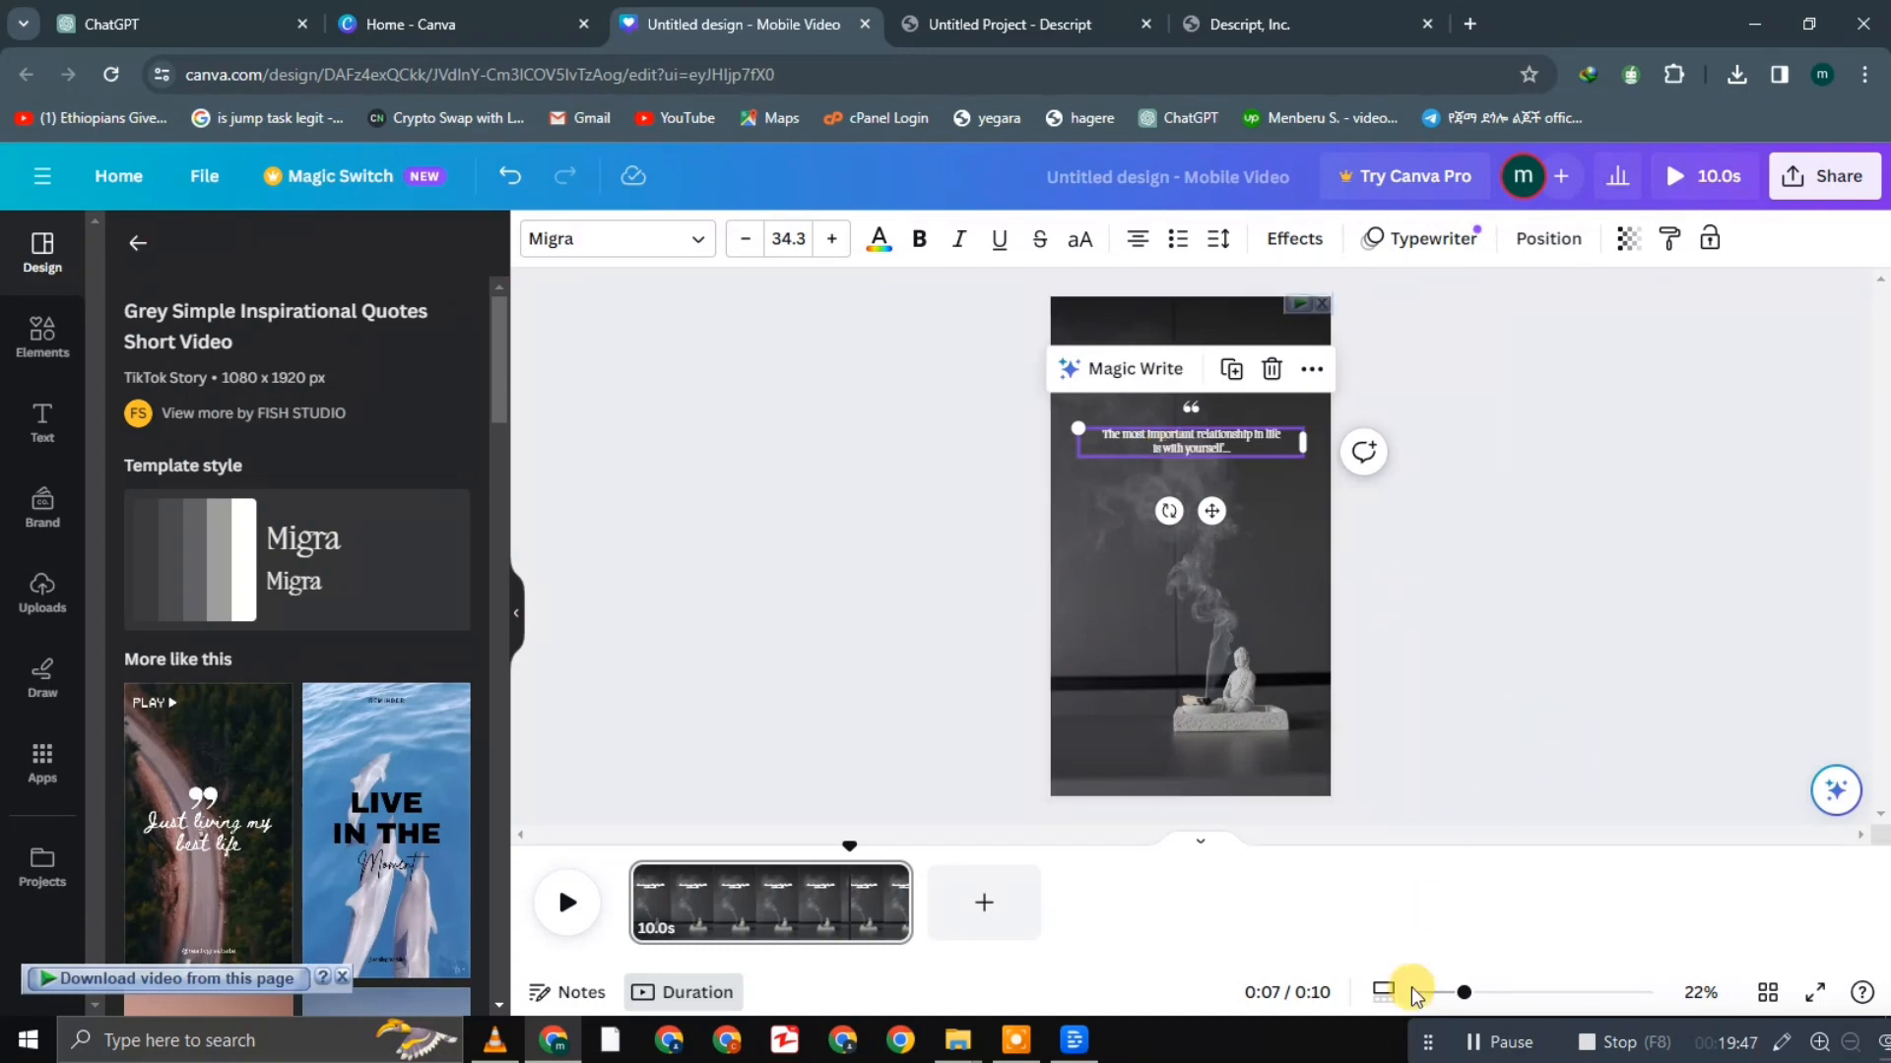
{"action": "left_click_drag", "start_coordinate": [1463, 1000], "coordinate": [1504, 999]}
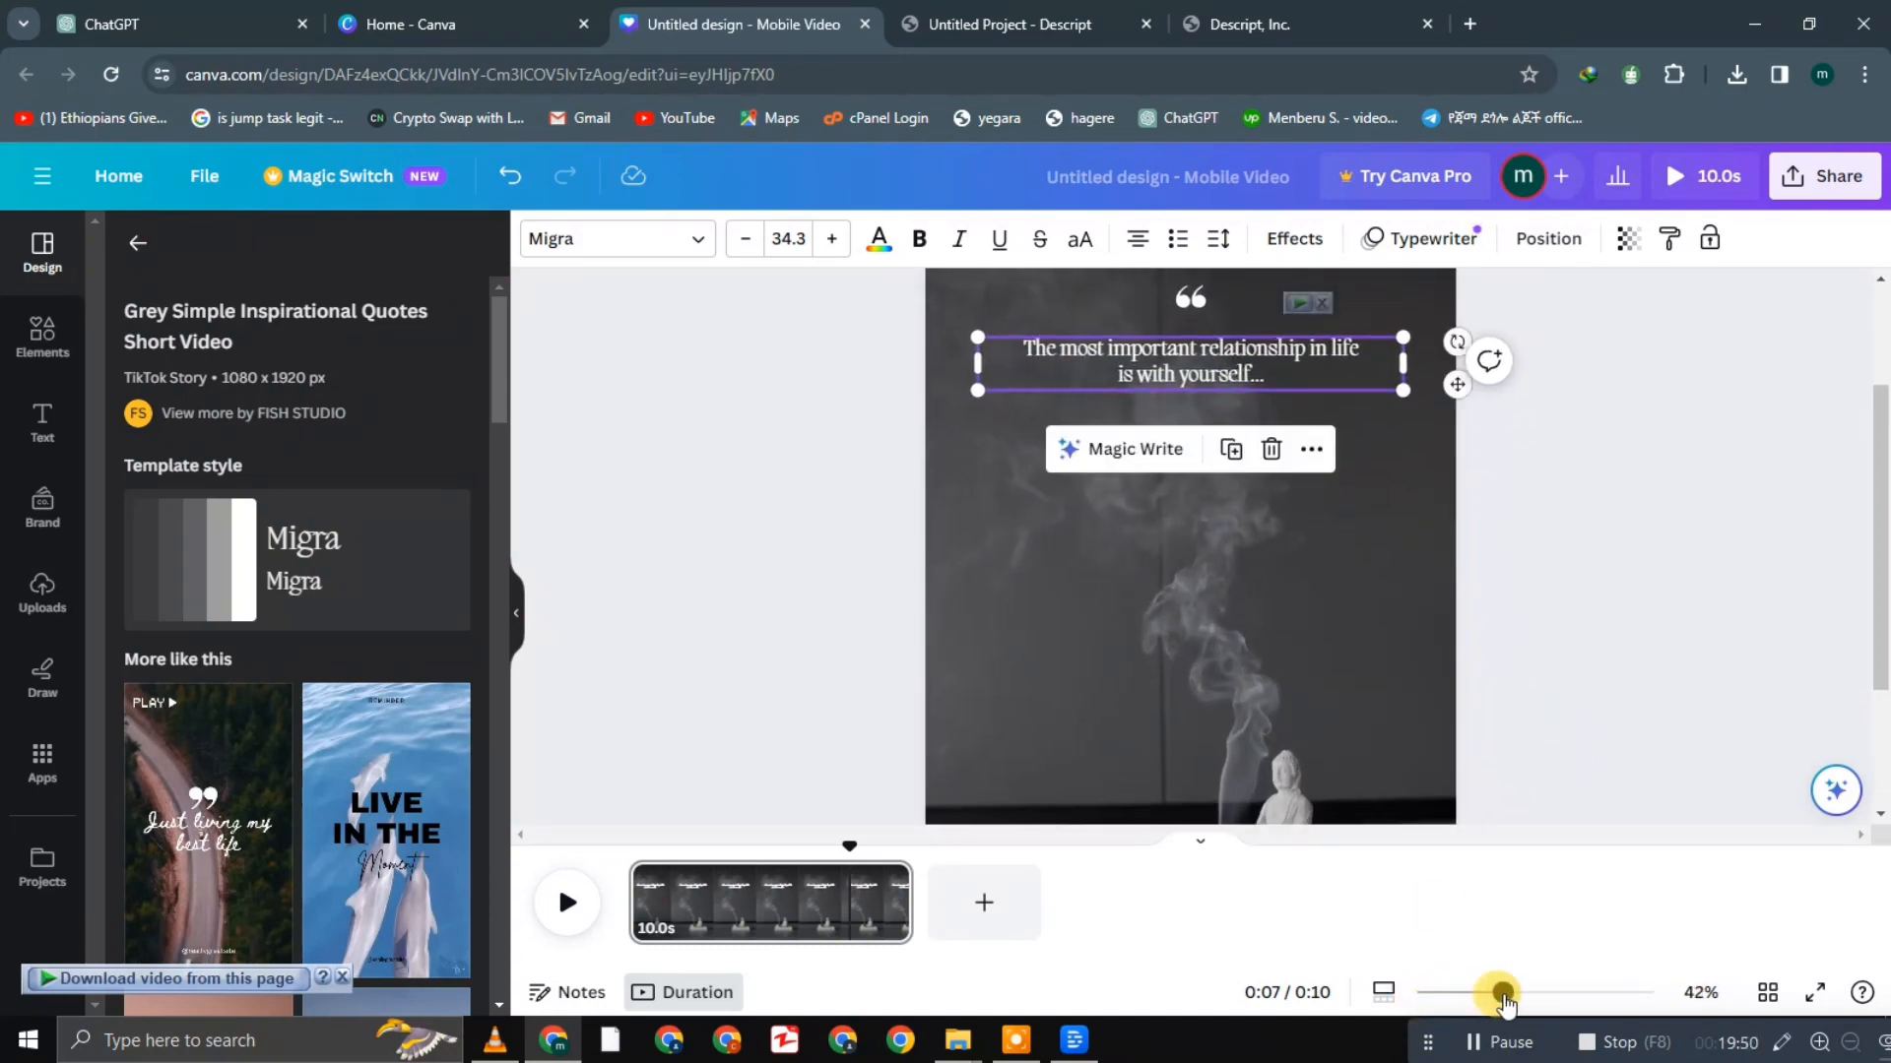
{"action": "left_click", "coordinate": [1585, 627]}
{"action": "left_click_drag", "start_coordinate": [1879, 621], "coordinate": [1882, 548]}
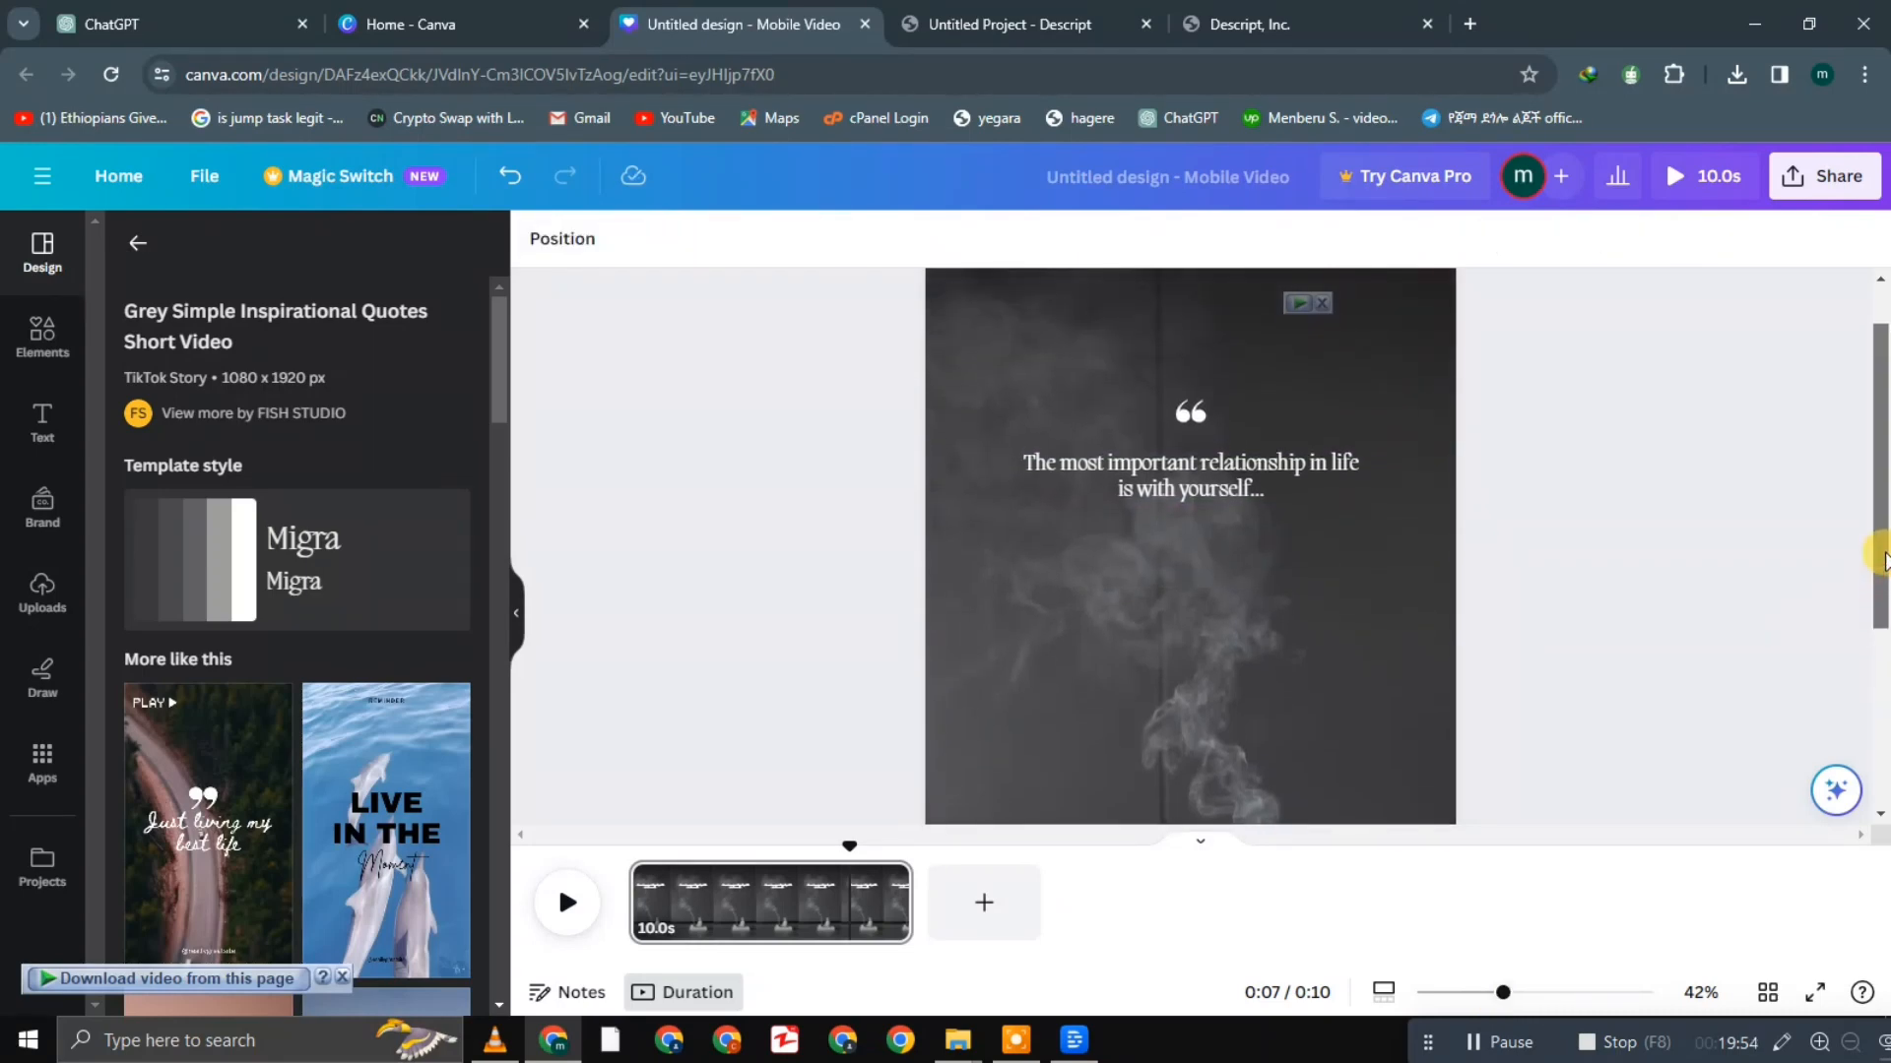
{"action": "left_click", "coordinate": [1170, 469]}
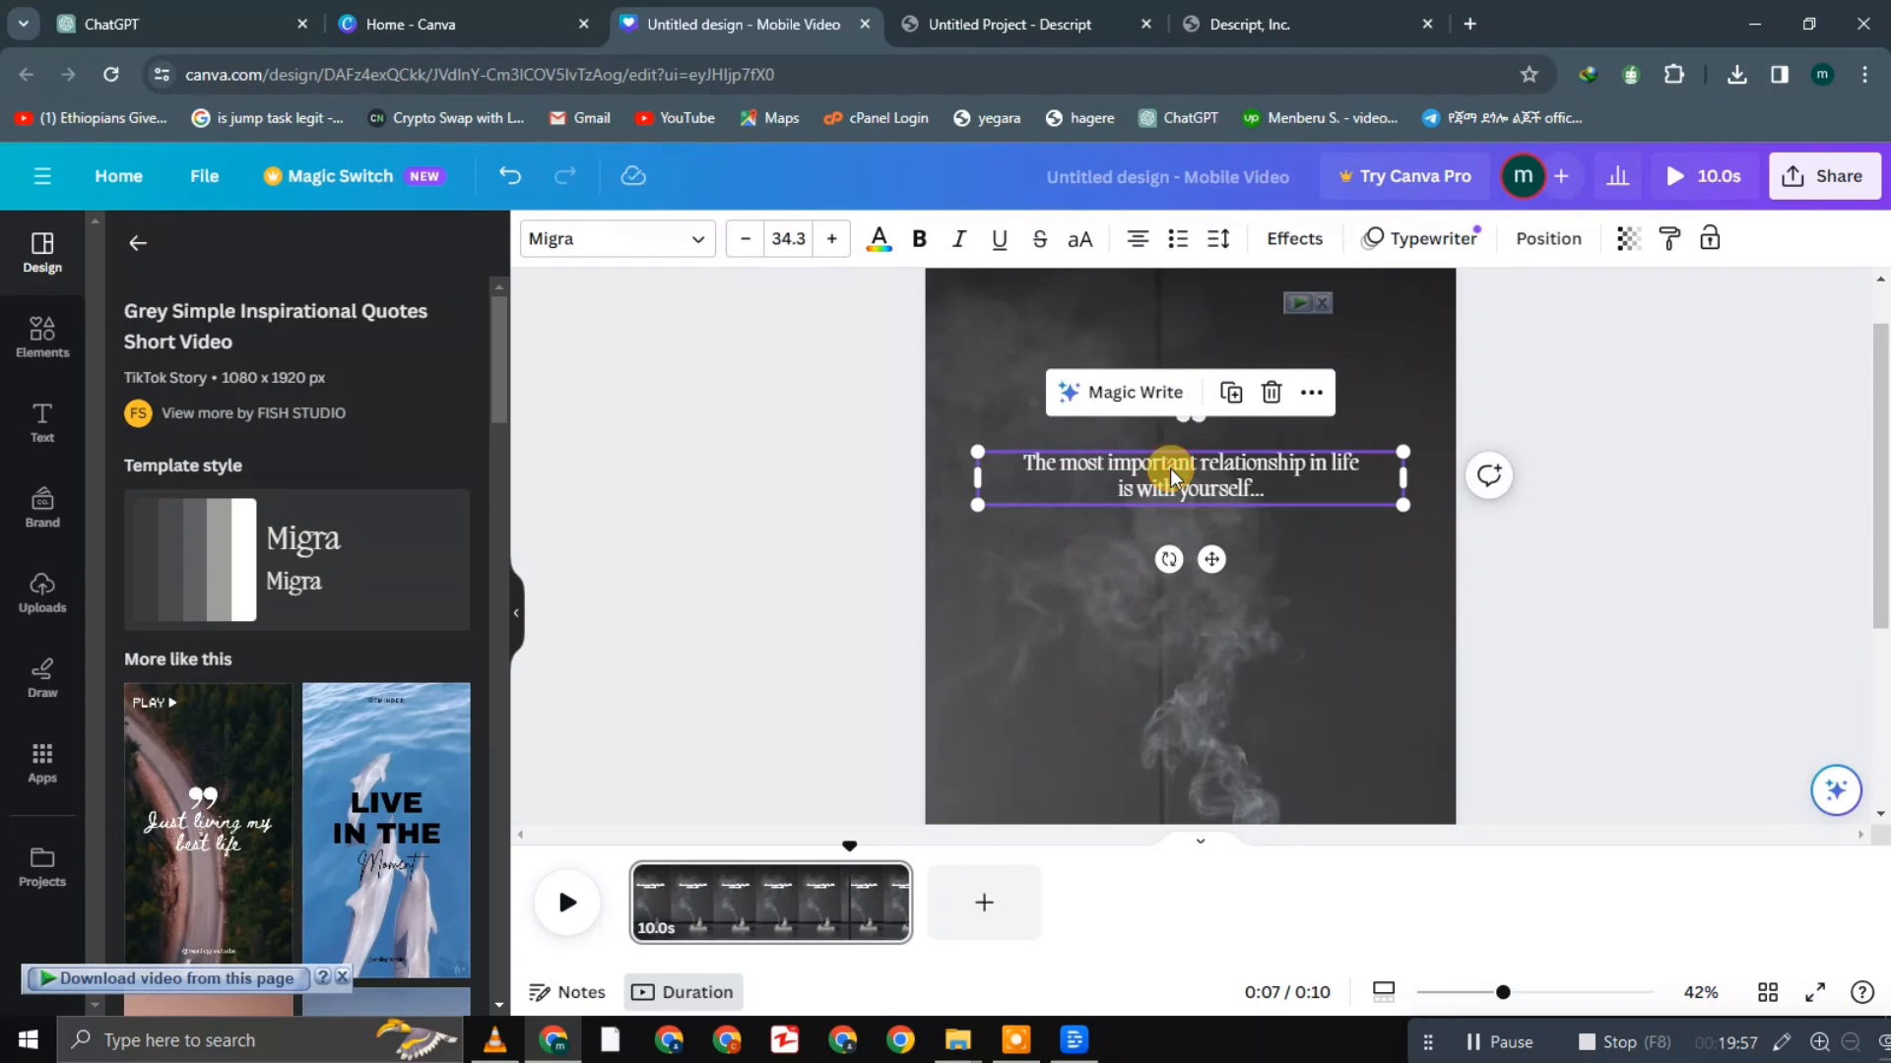
{"action": "key", "text": "ctrl+a"}
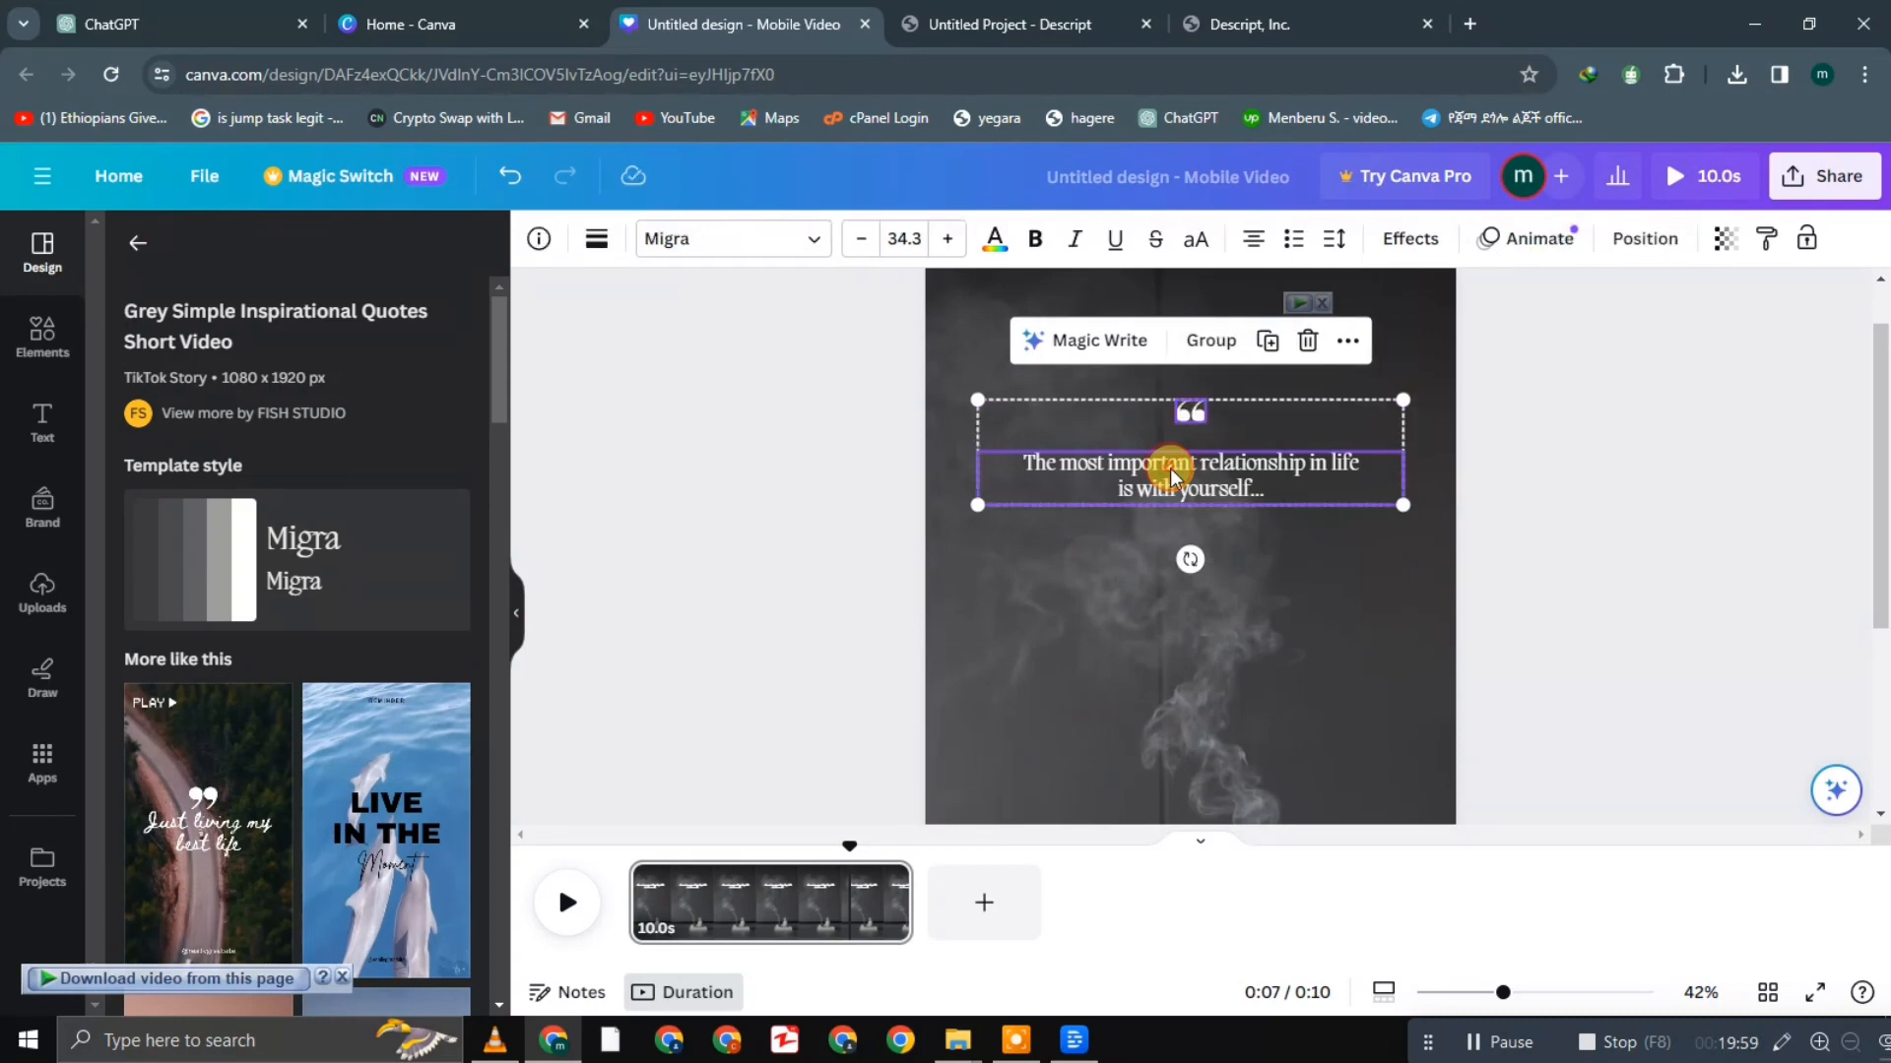
{"action": "left_click", "coordinate": [1274, 583]}
{"action": "left_click", "coordinate": [1225, 461]}
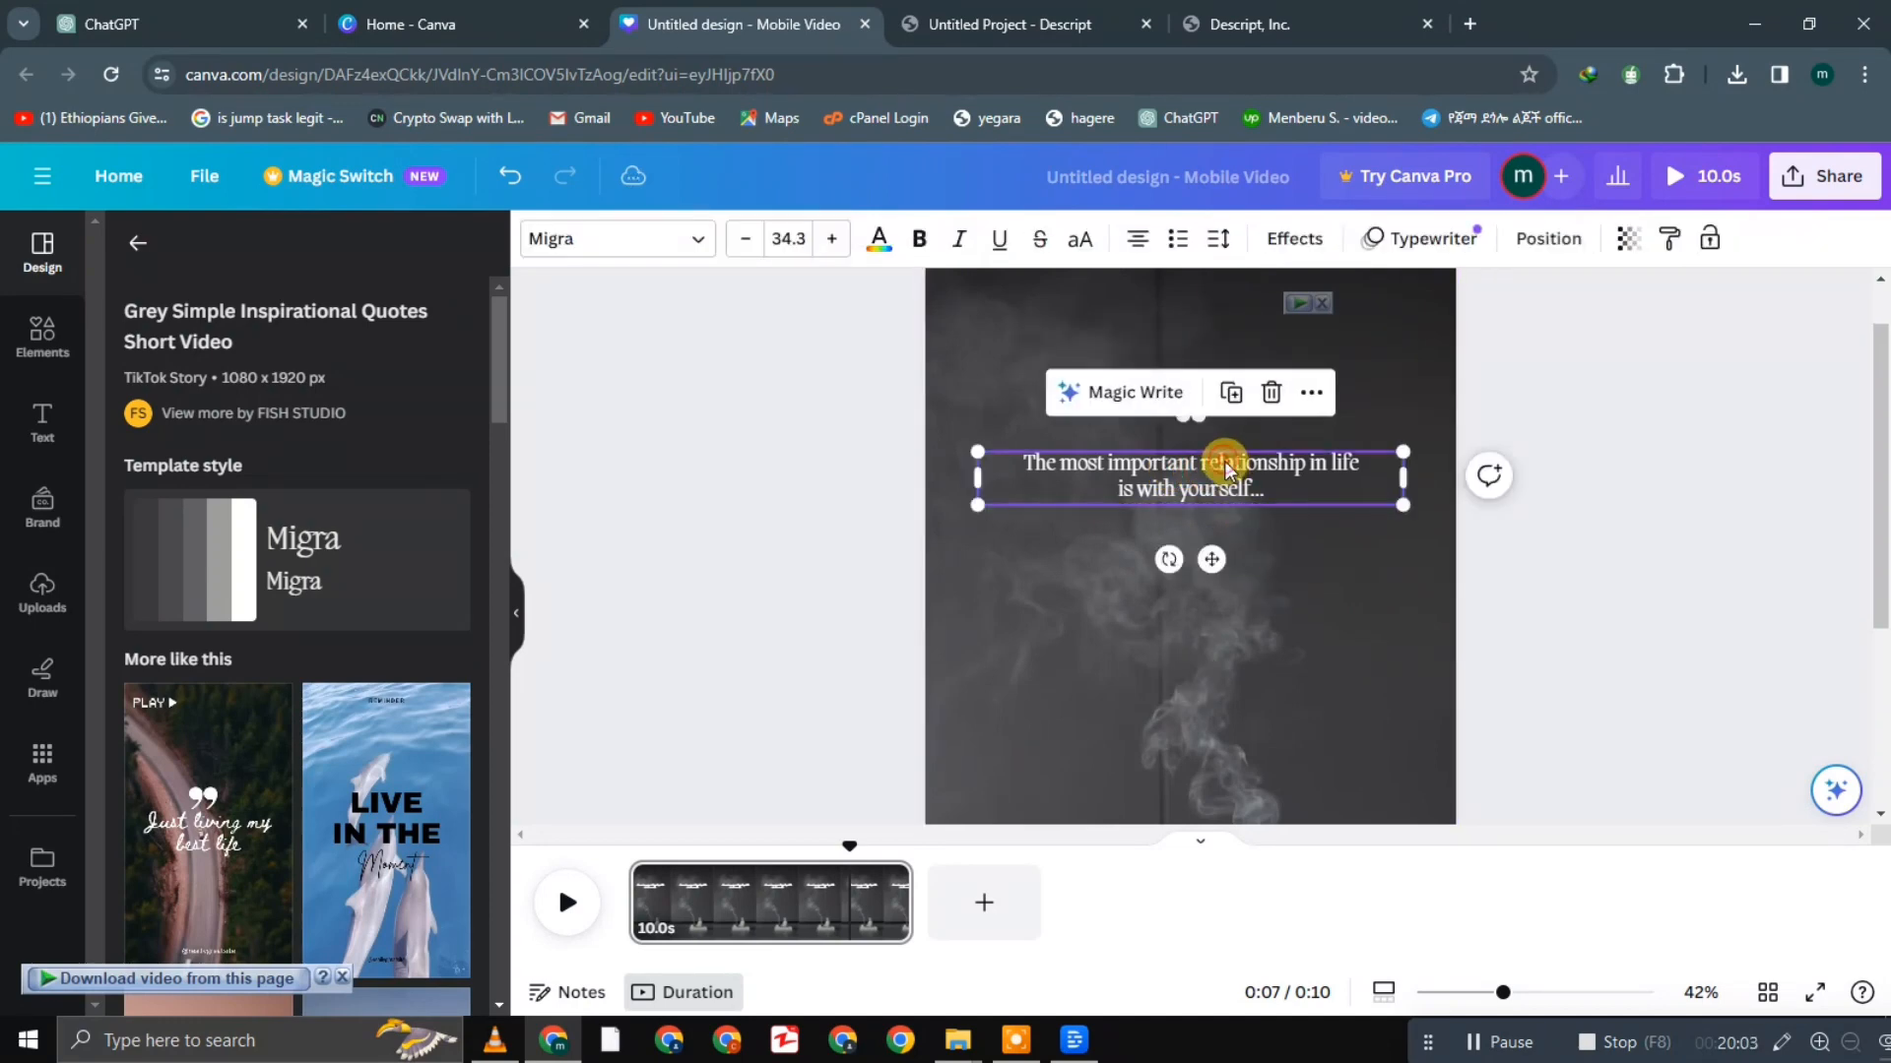
{"action": "double_click", "coordinate": [1221, 455]}
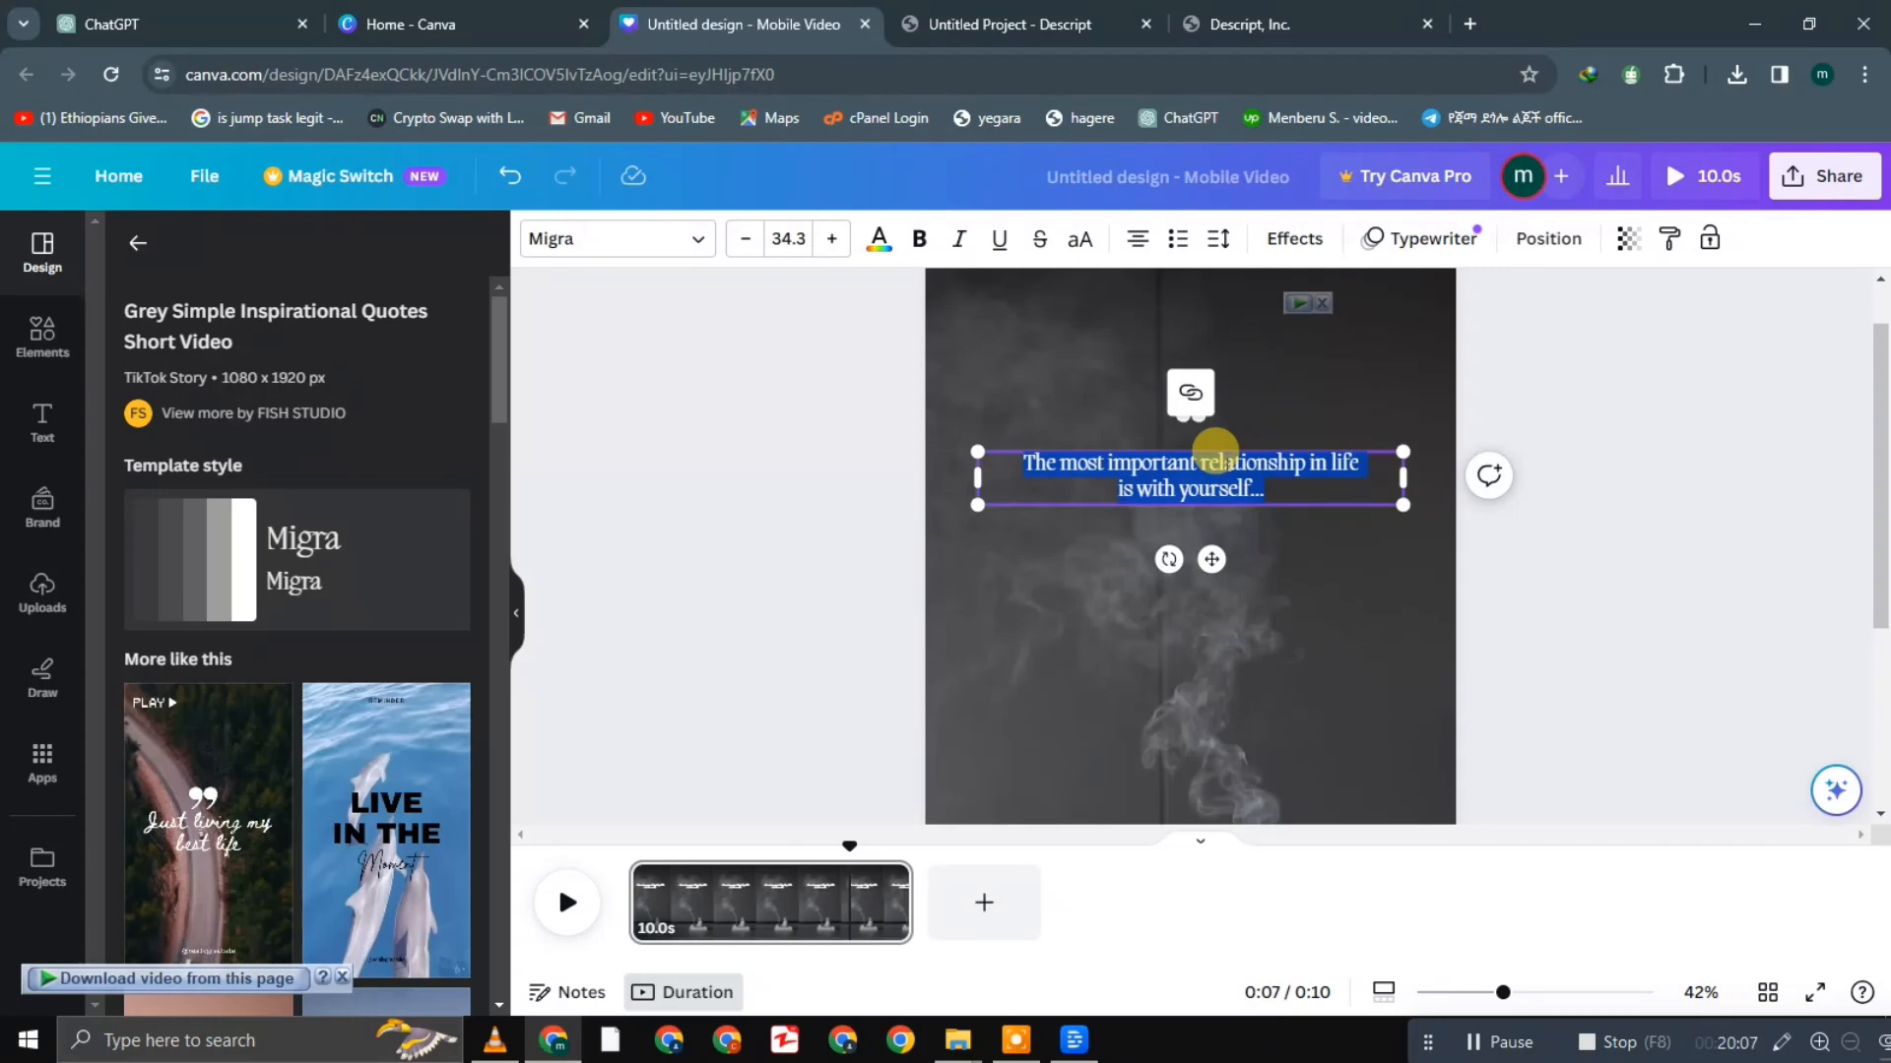
{"action": "key", "text": "BackSpace"}
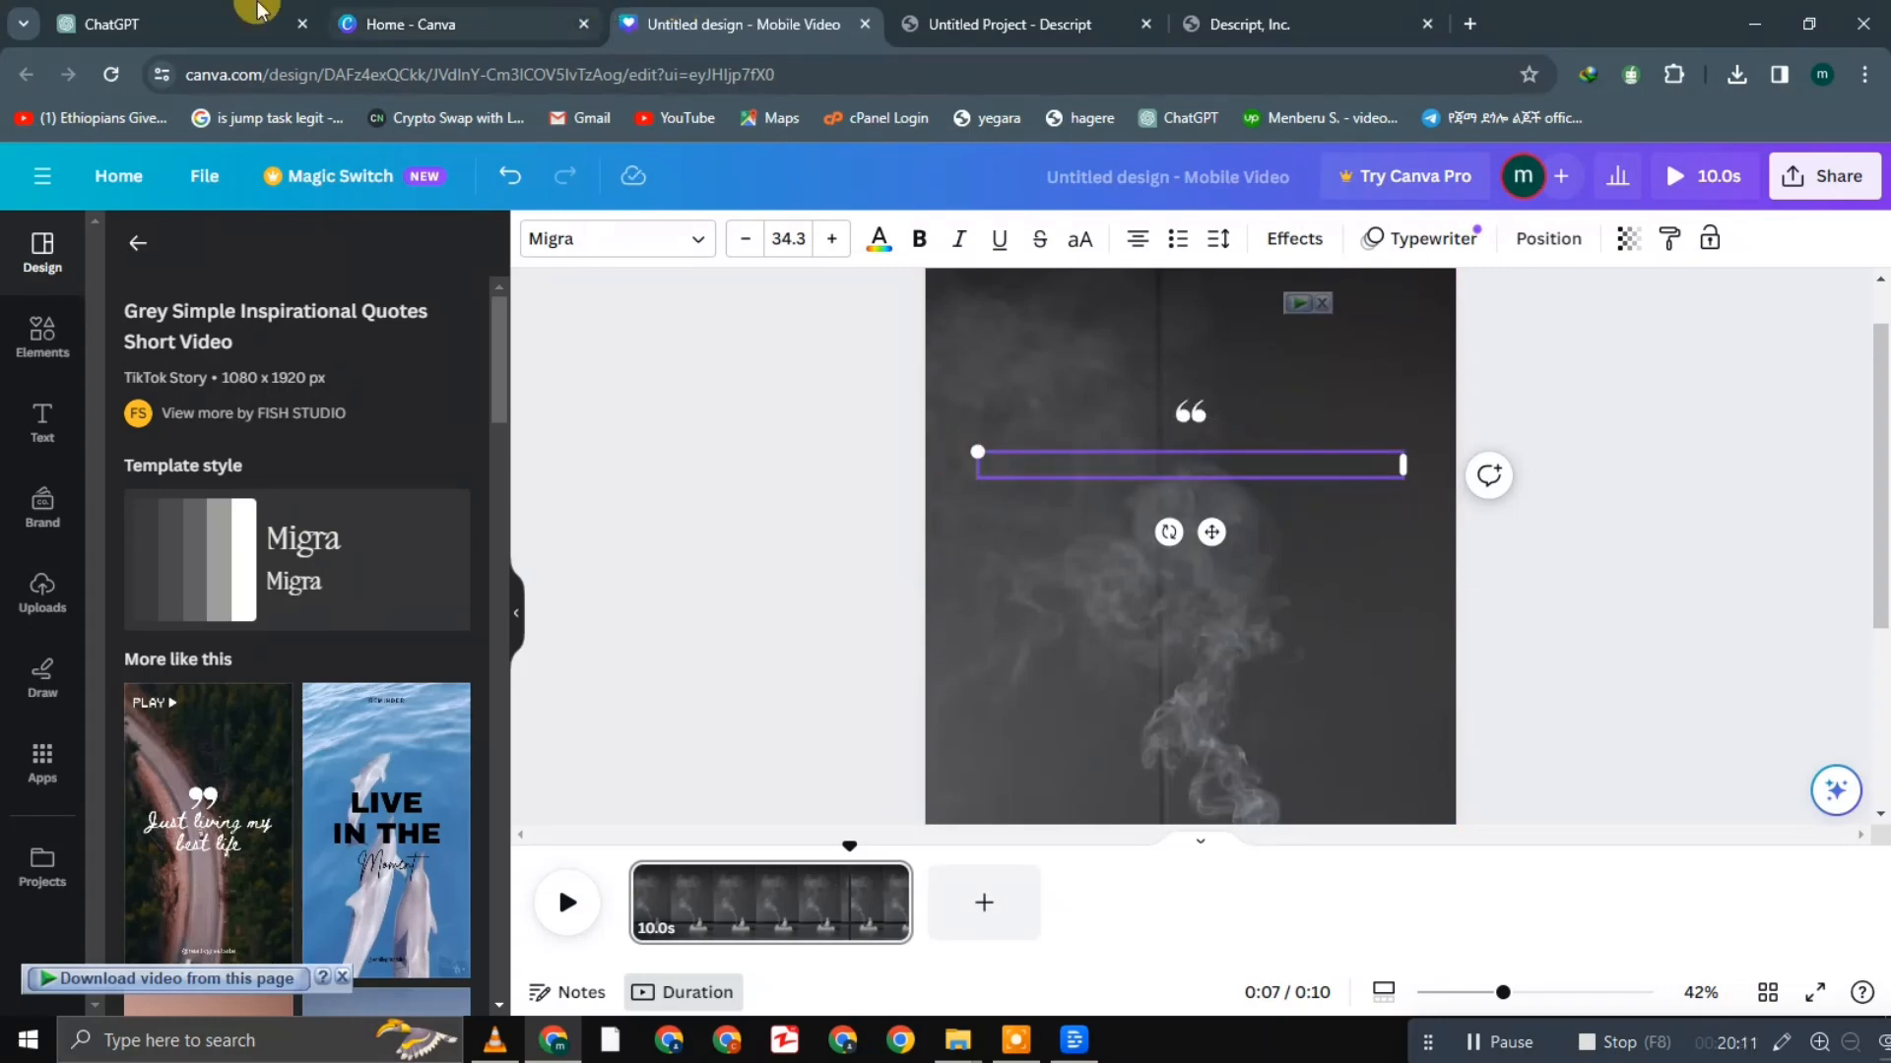
Copy the full money script from Descript into the empty quote text box in Canva, and play back the video
{"action": "left_click", "coordinate": [189, 10]}
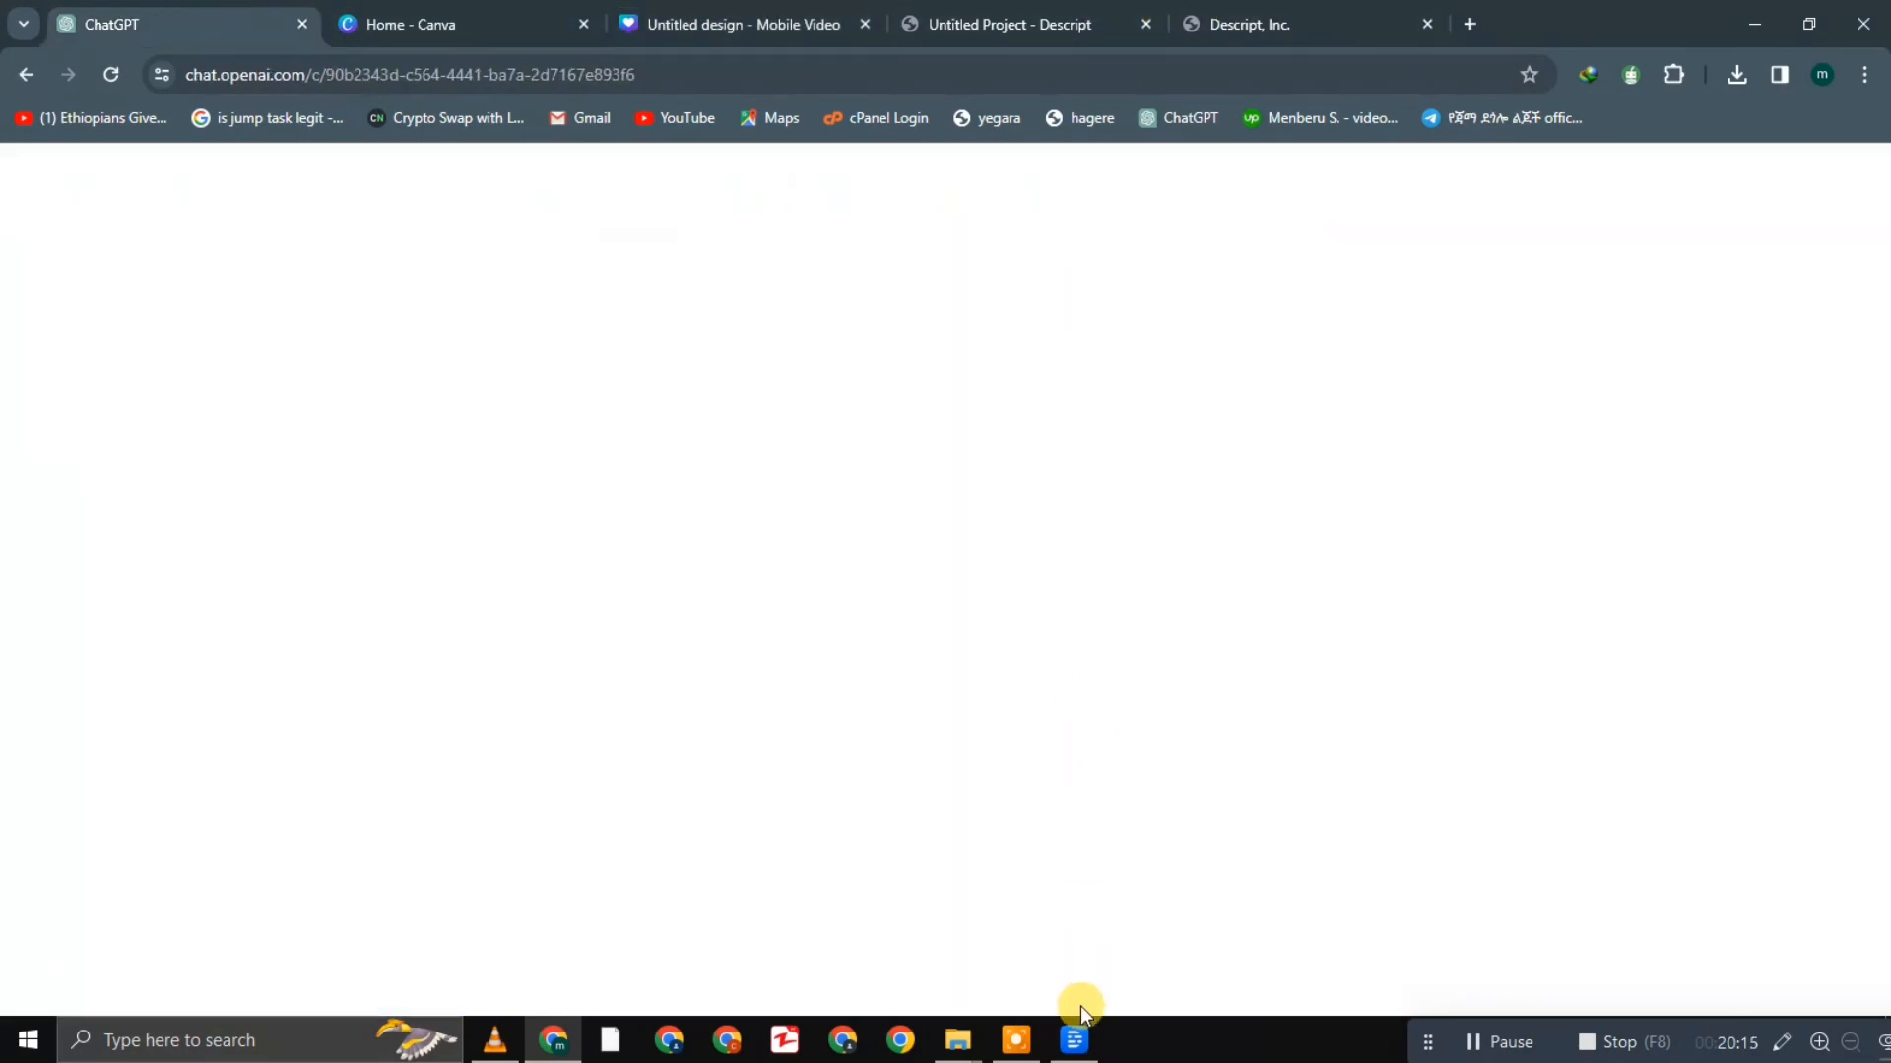
{"action": "left_click", "coordinate": [1077, 1038]}
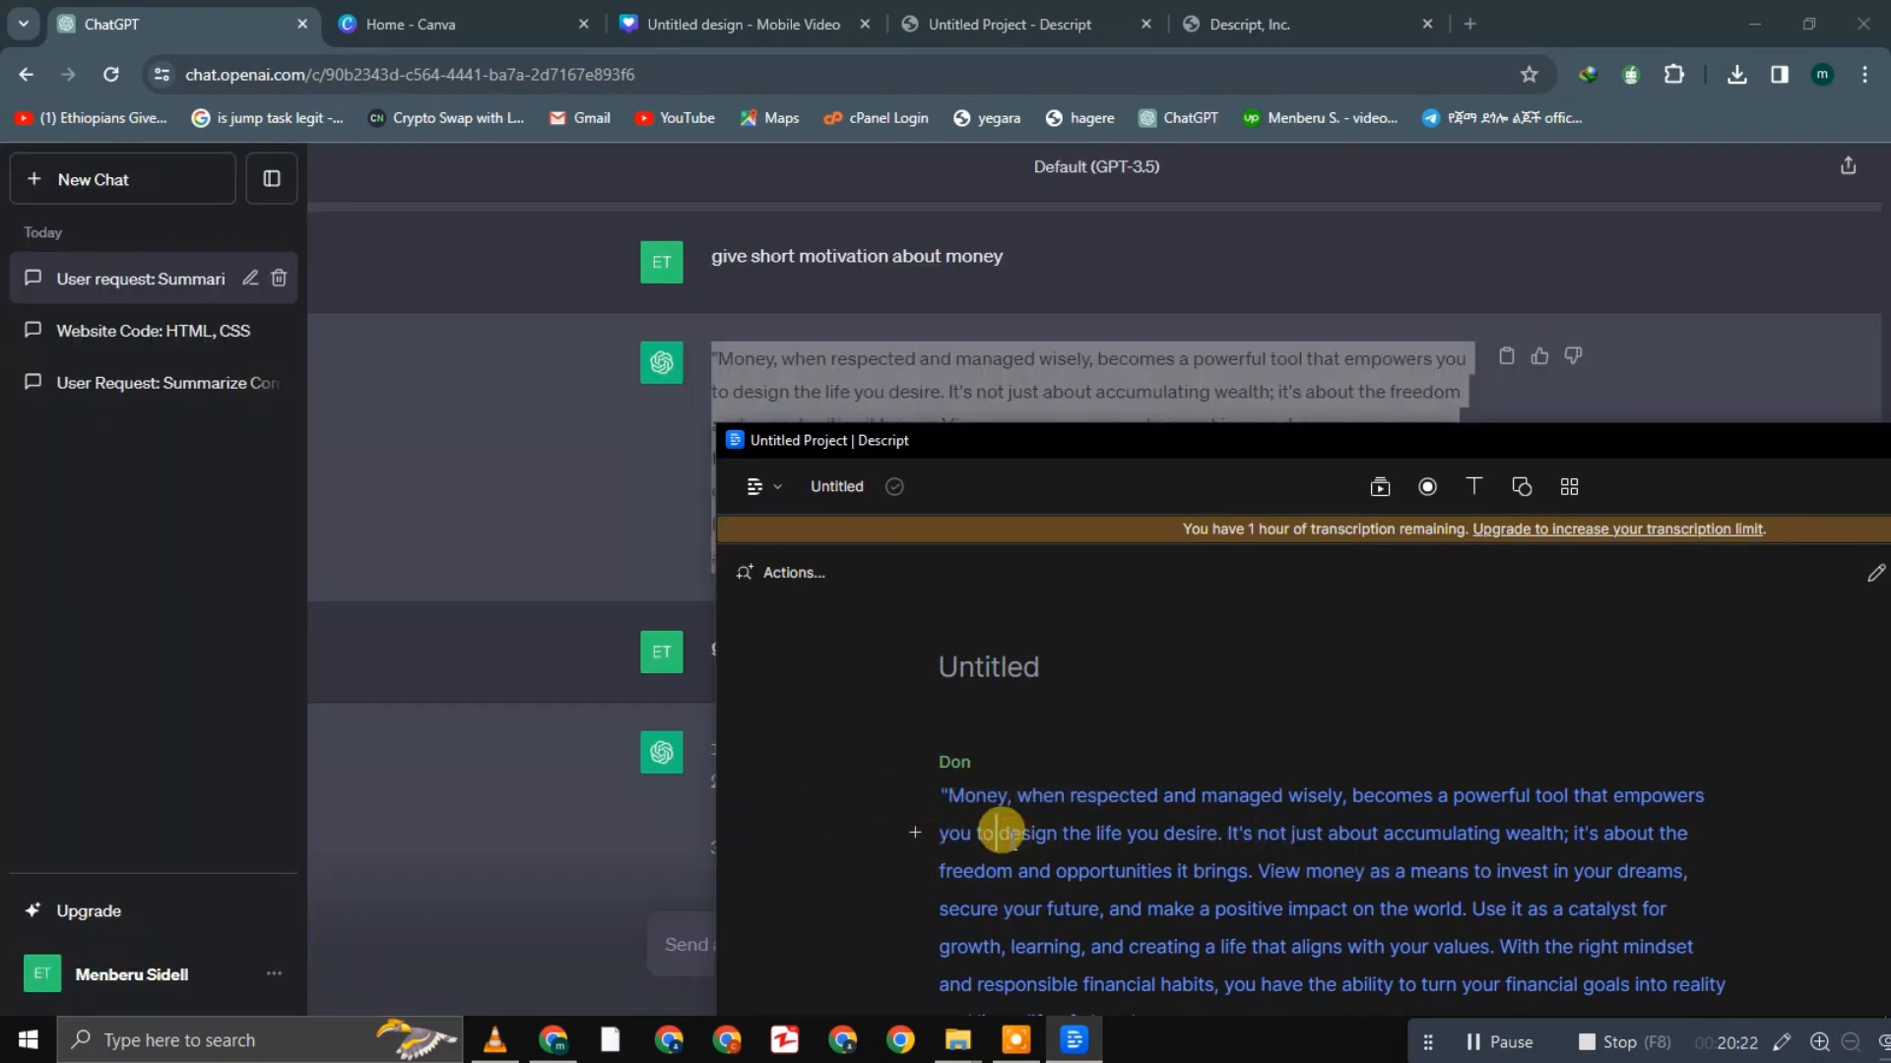
{"action": "key", "text": "ctrl+a"}
{"action": "key", "text": "ctrl+c"}
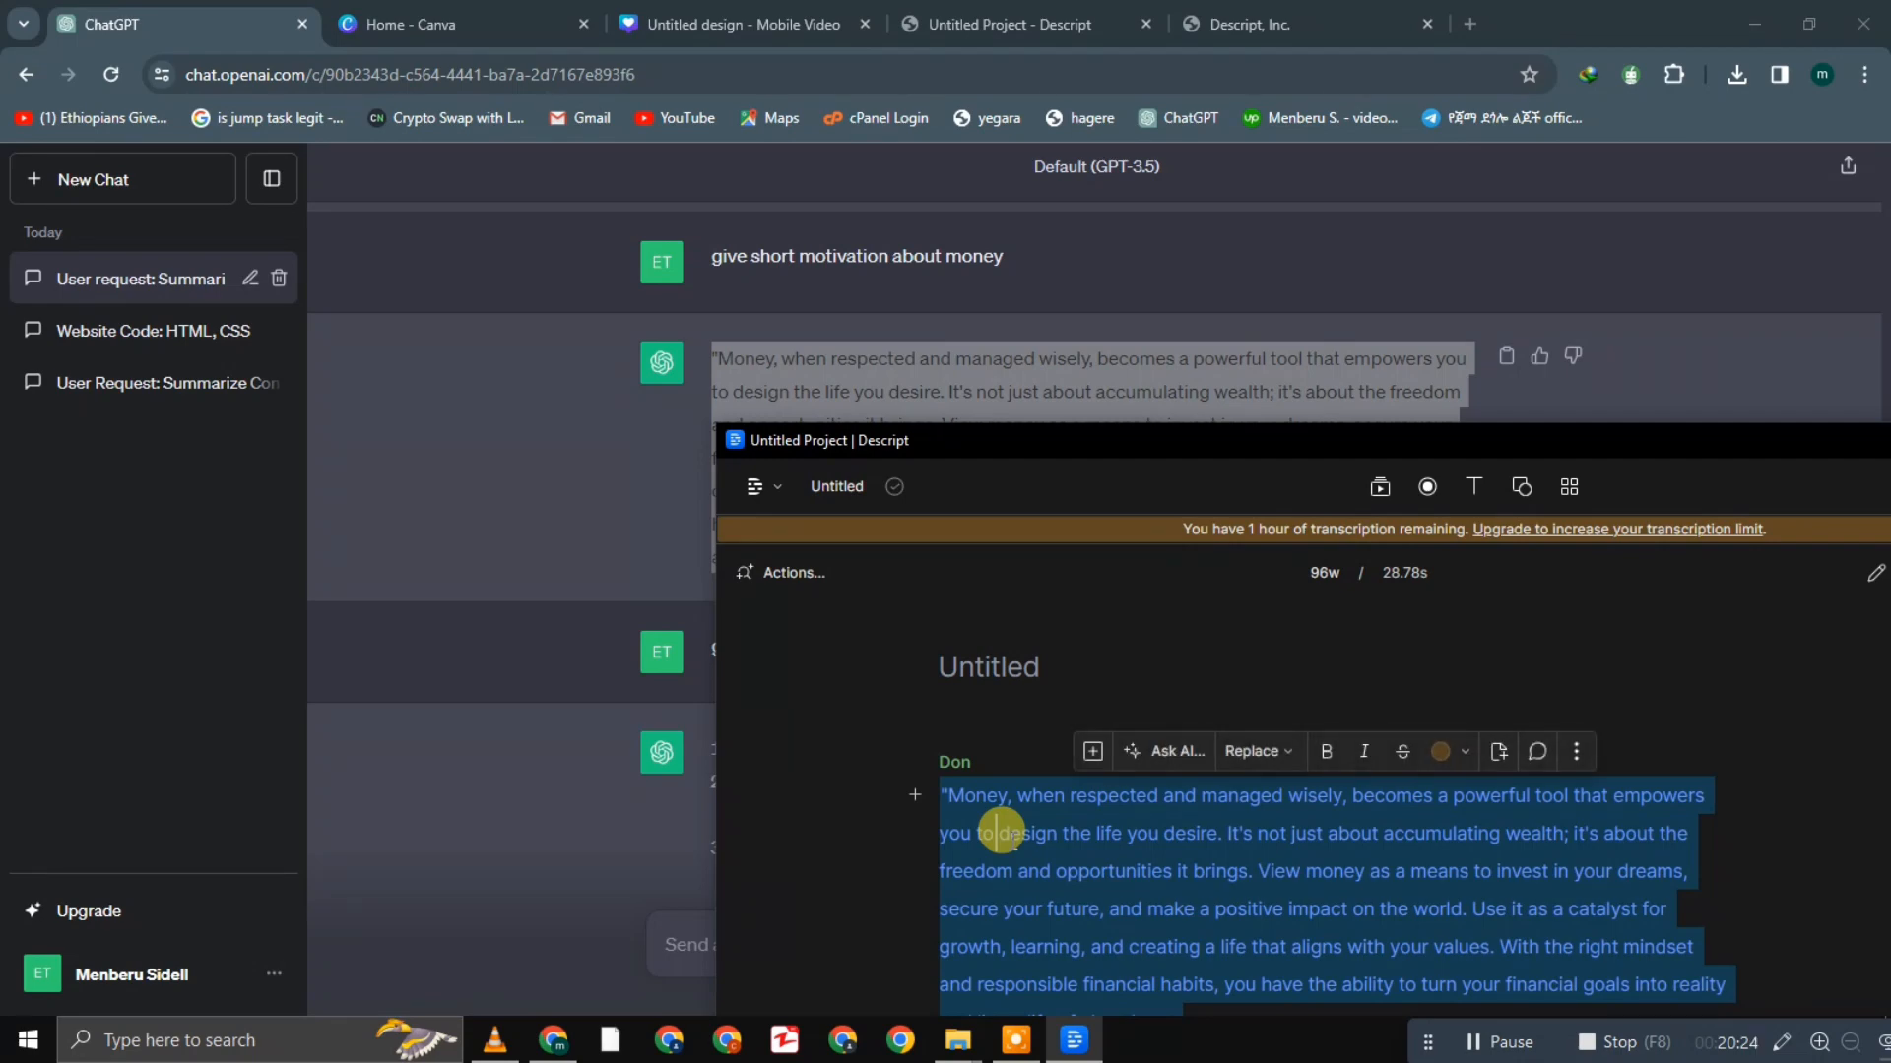
{"action": "left_click", "coordinate": [477, 11]}
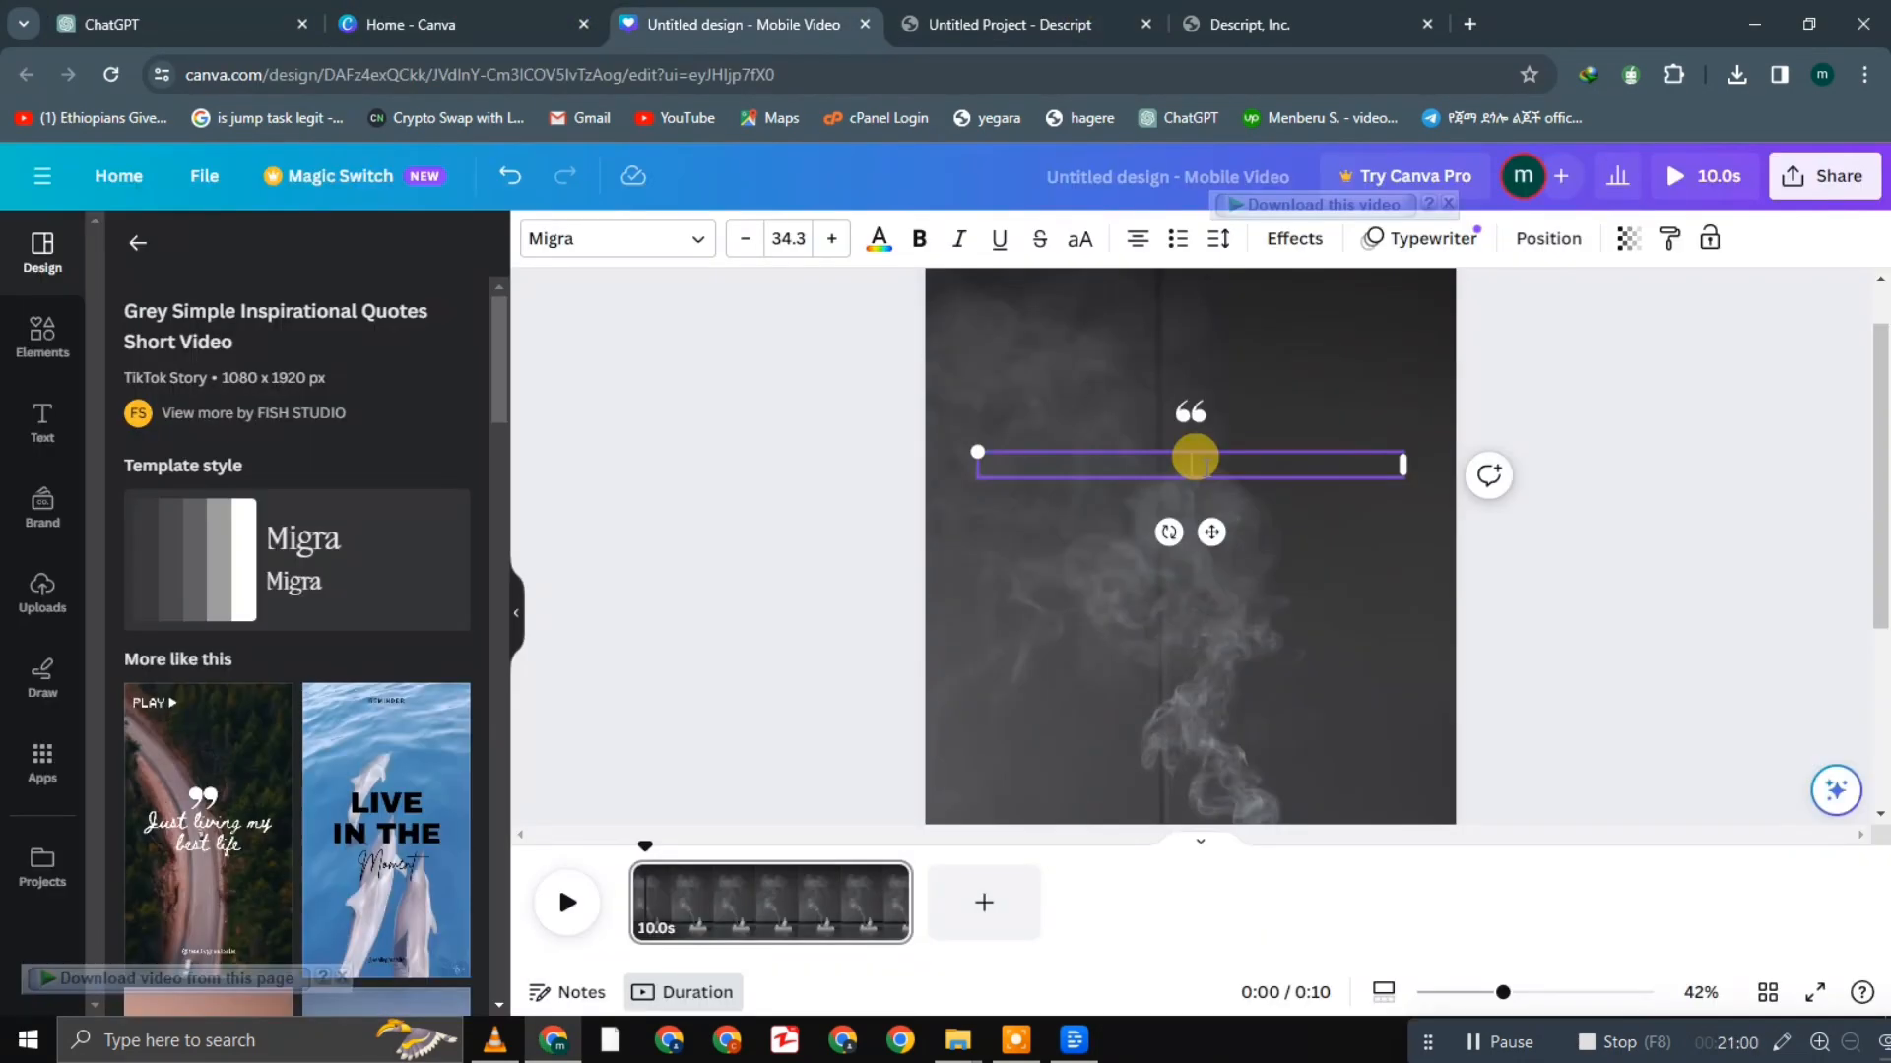
{"action": "key", "text": "ctrl+v"}
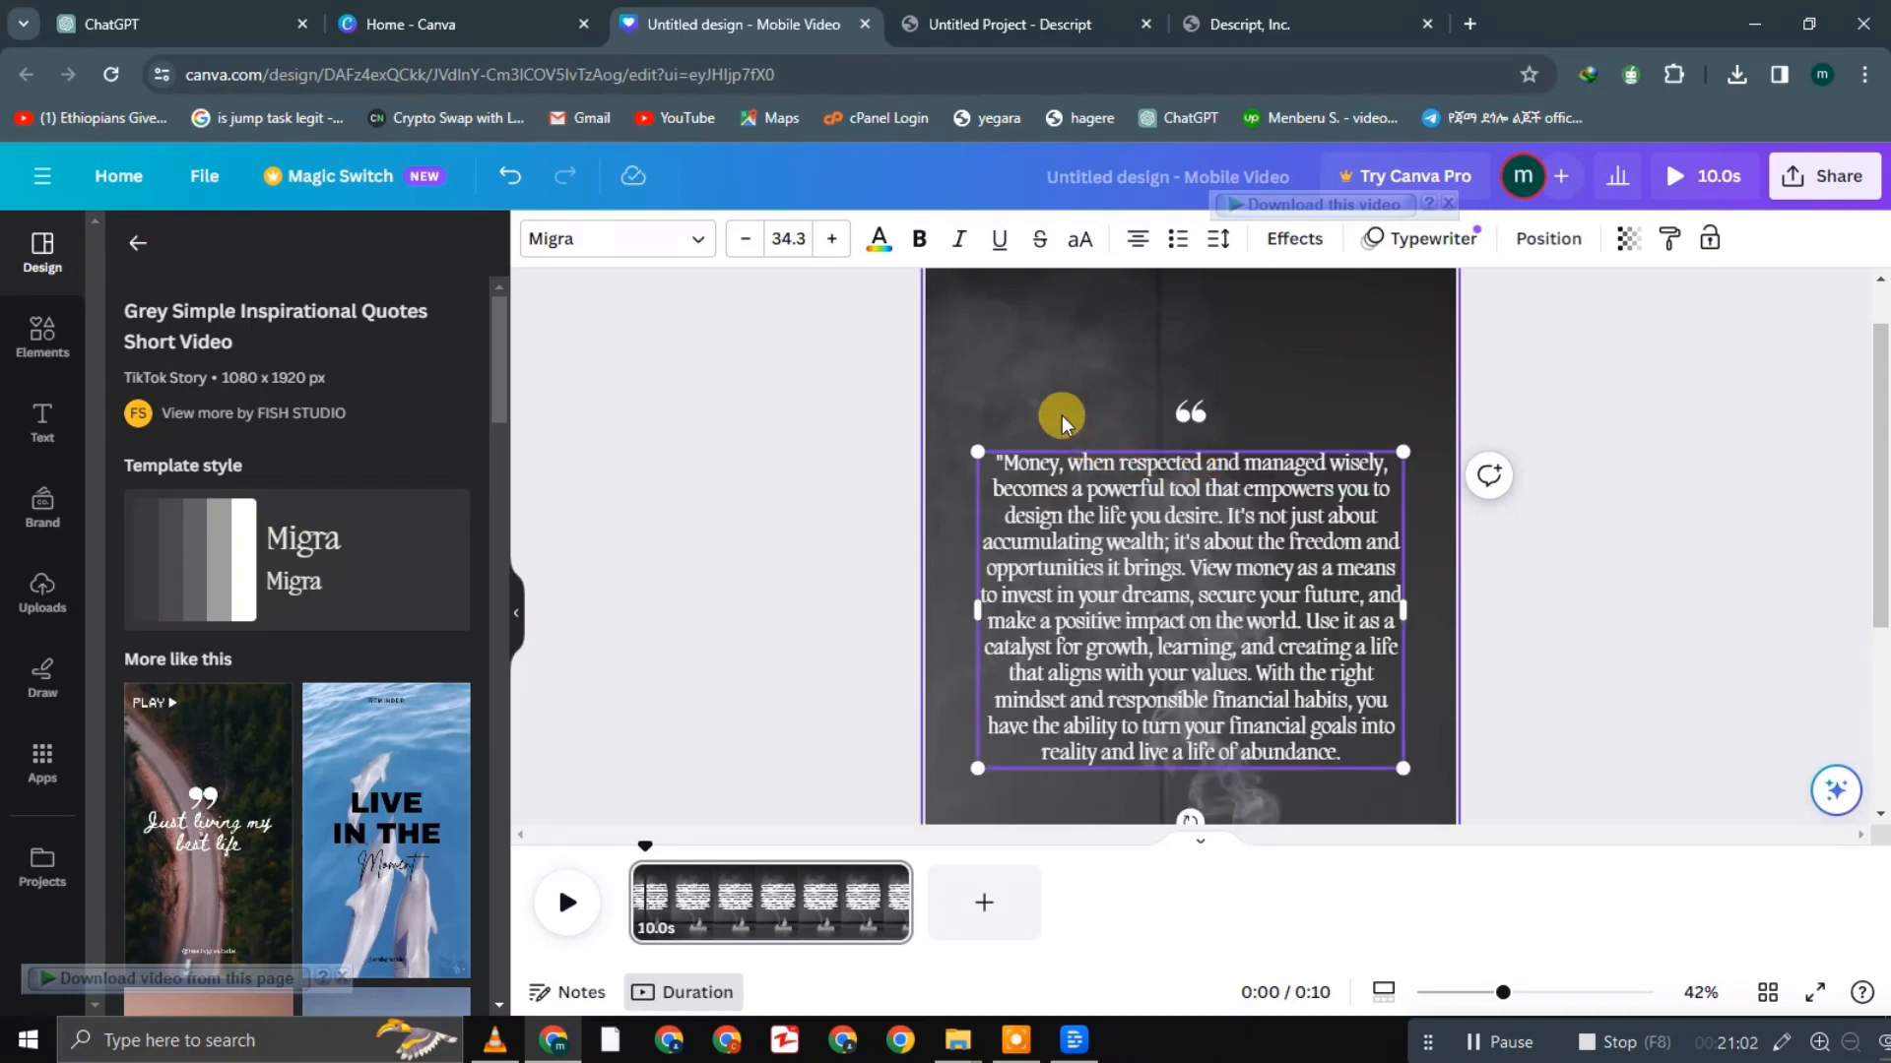
{"action": "left_click", "coordinate": [1061, 422]}
{"action": "left_click", "coordinate": [583, 910]}
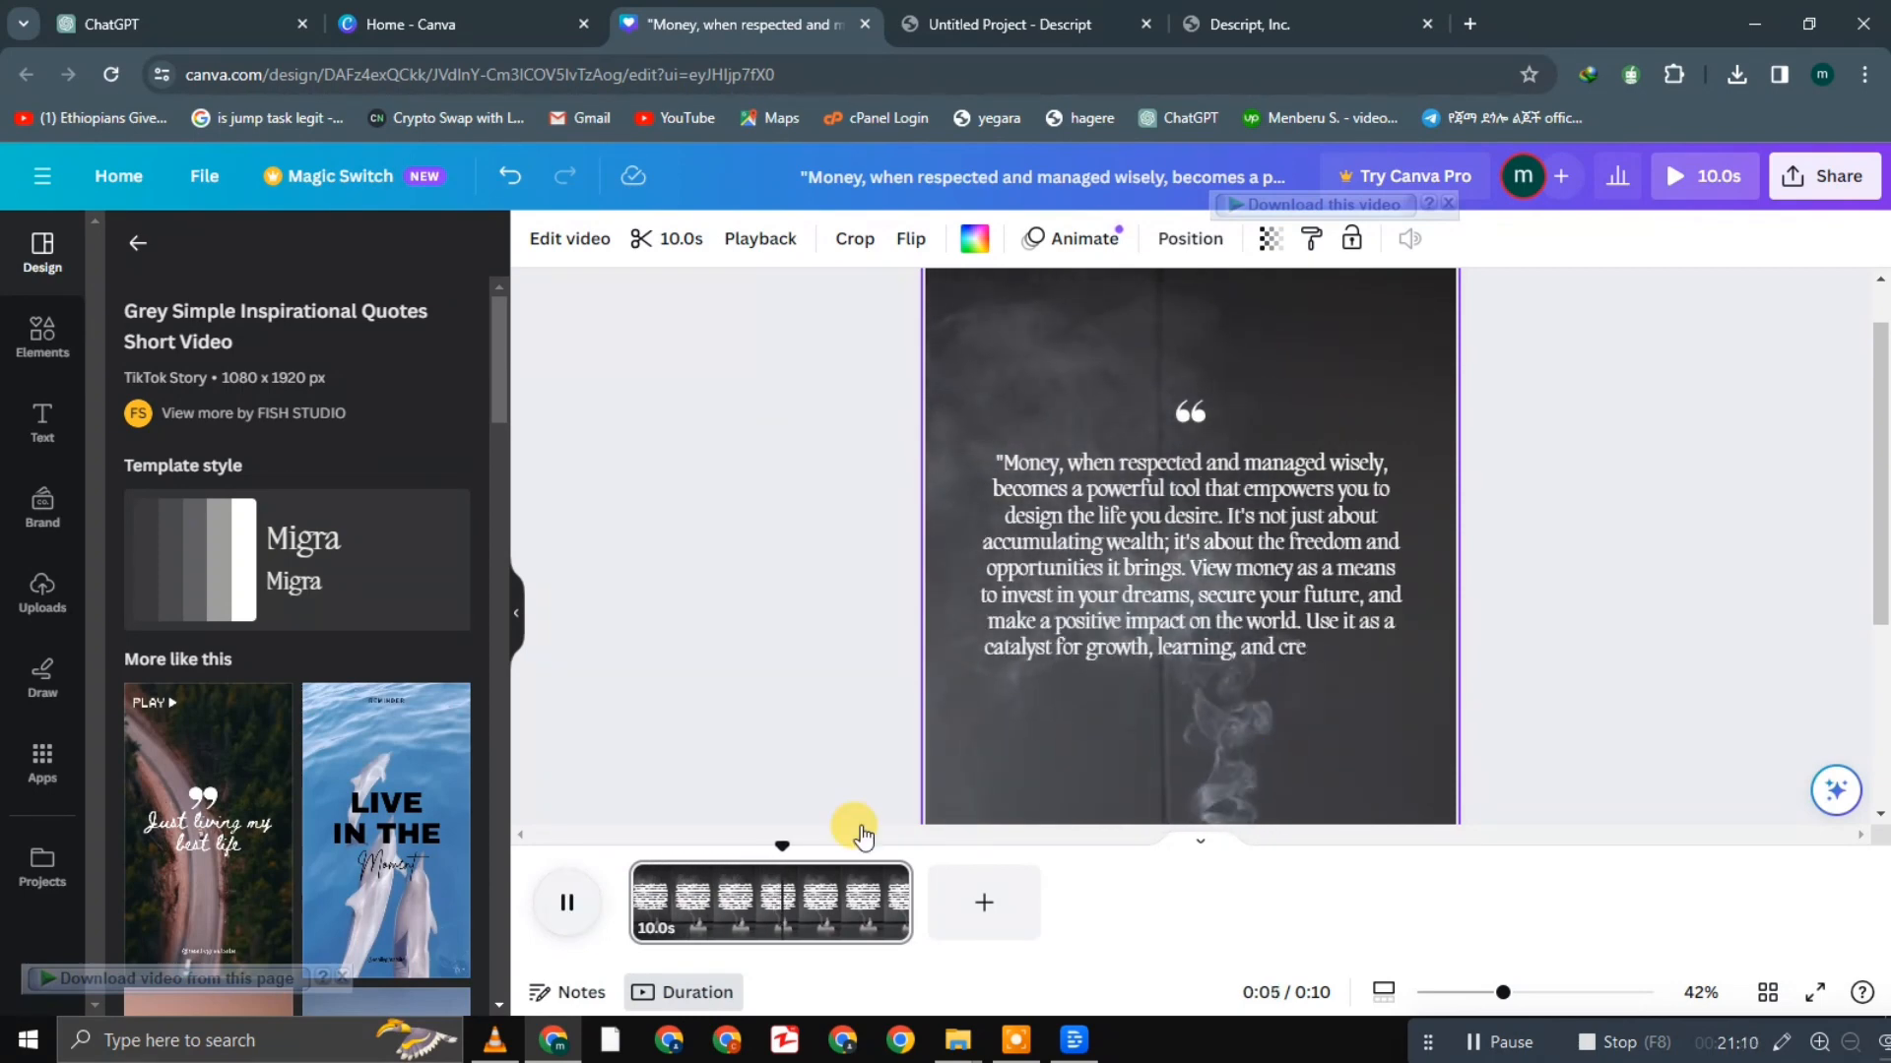
Check the full-page quote preview up to about 8 seconds and return the playhead to the start
{"action": "left_click", "coordinate": [1460, 993]}
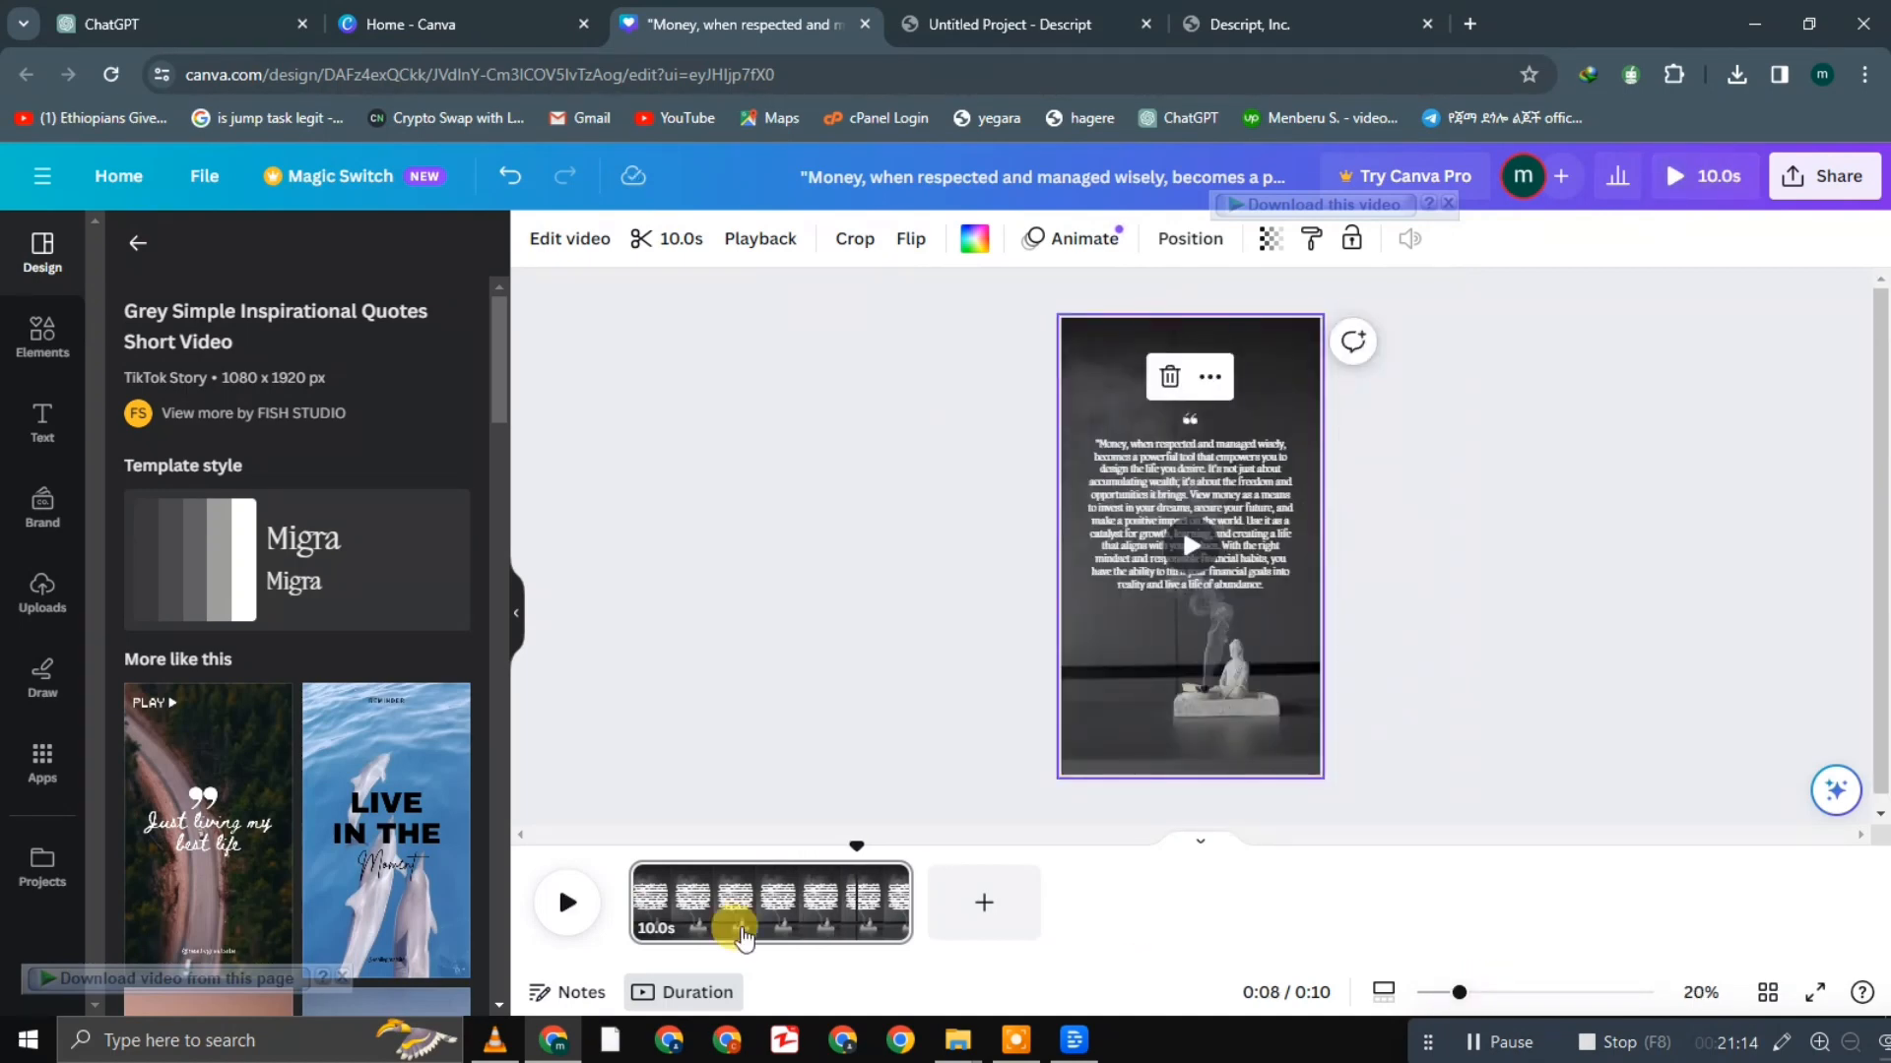
{"action": "left_click", "coordinate": [576, 916]}
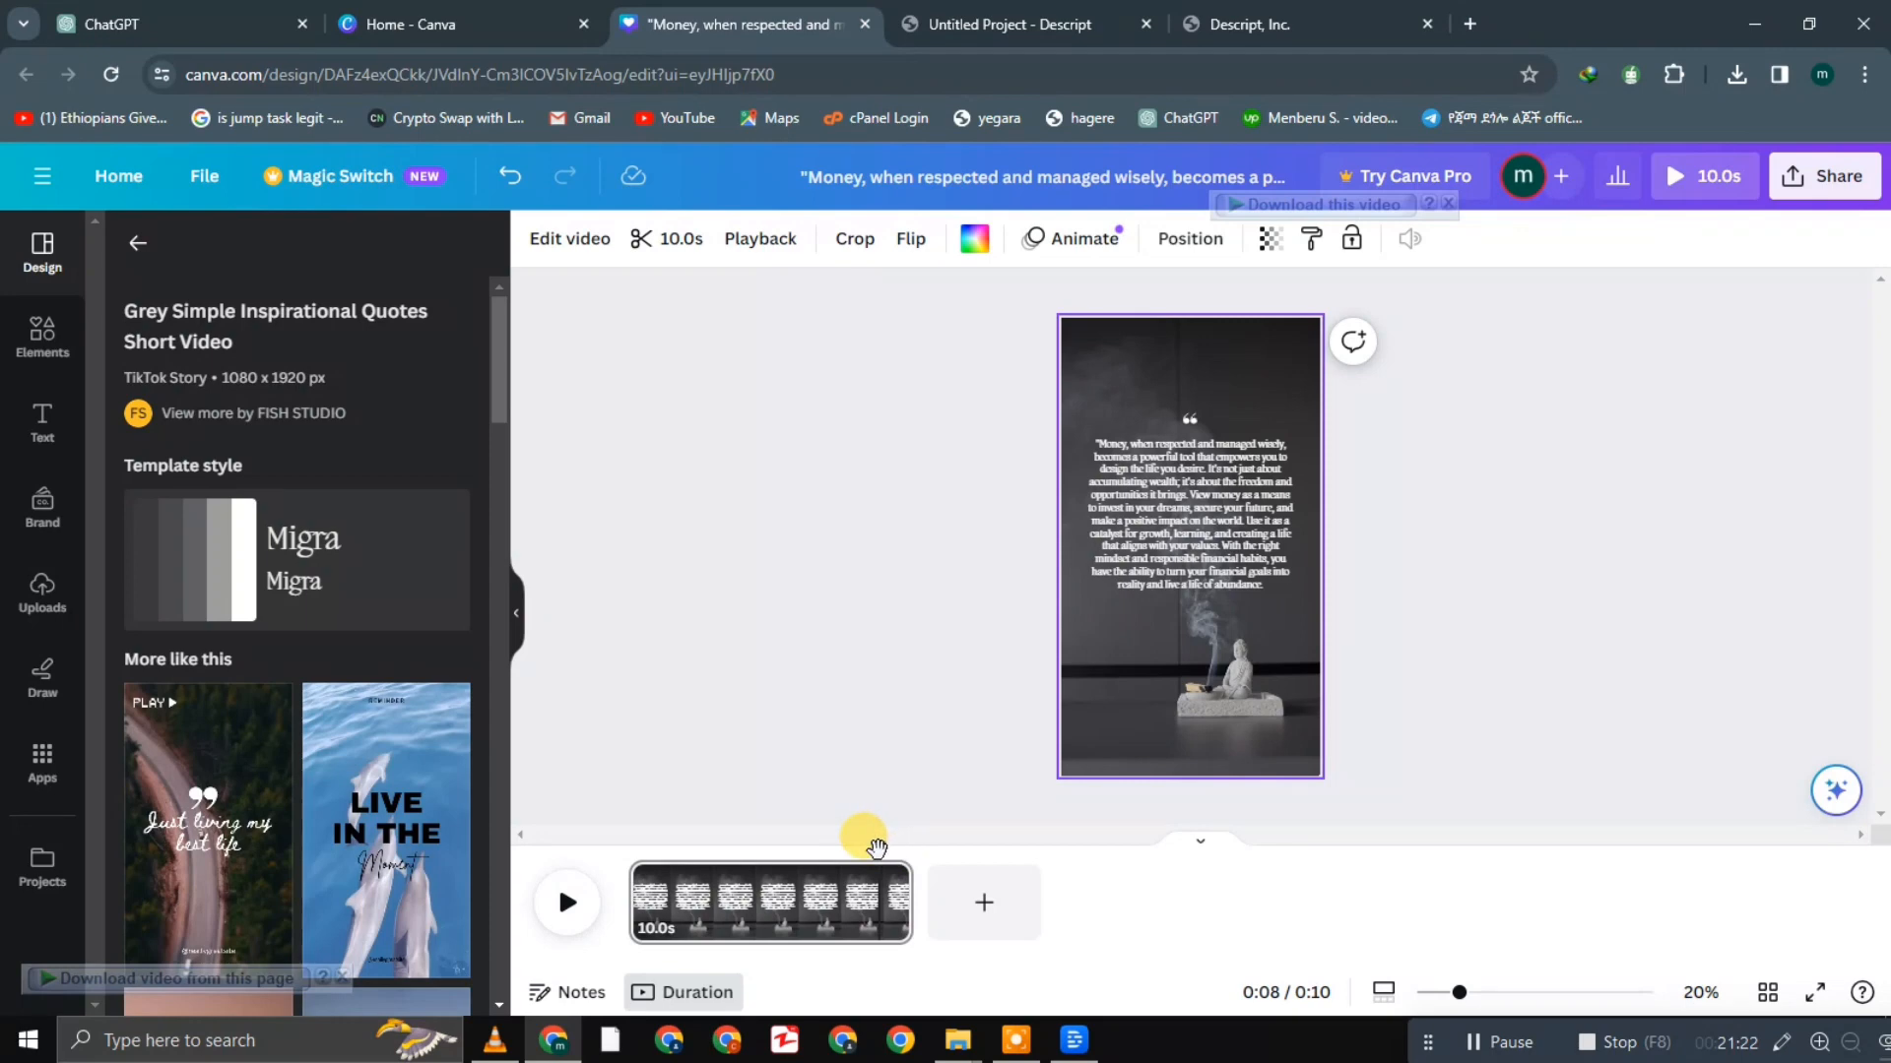
{"action": "left_click_drag", "start_coordinate": [875, 847], "coordinate": [604, 872]}
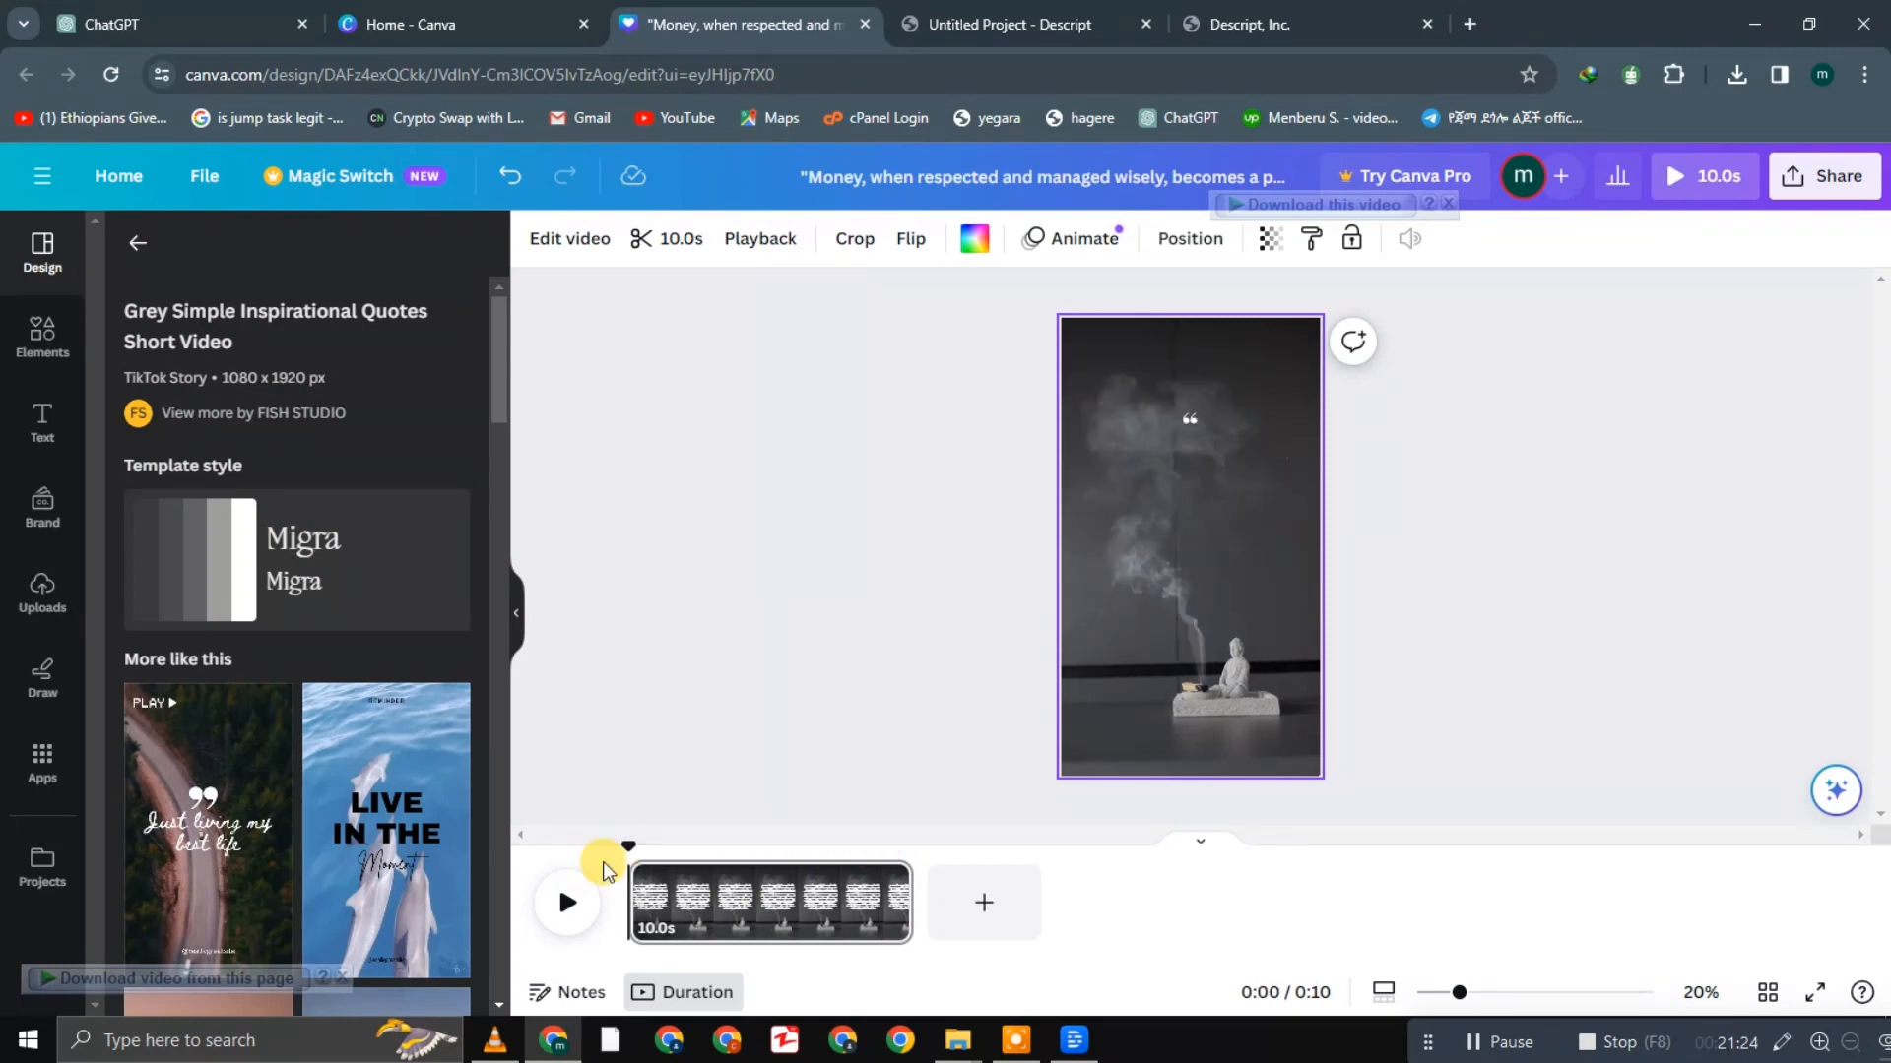
Import the "ai speach" MP3 file from the Desktop folder into the Canva uploads
{"action": "left_click", "coordinate": [205, 178]}
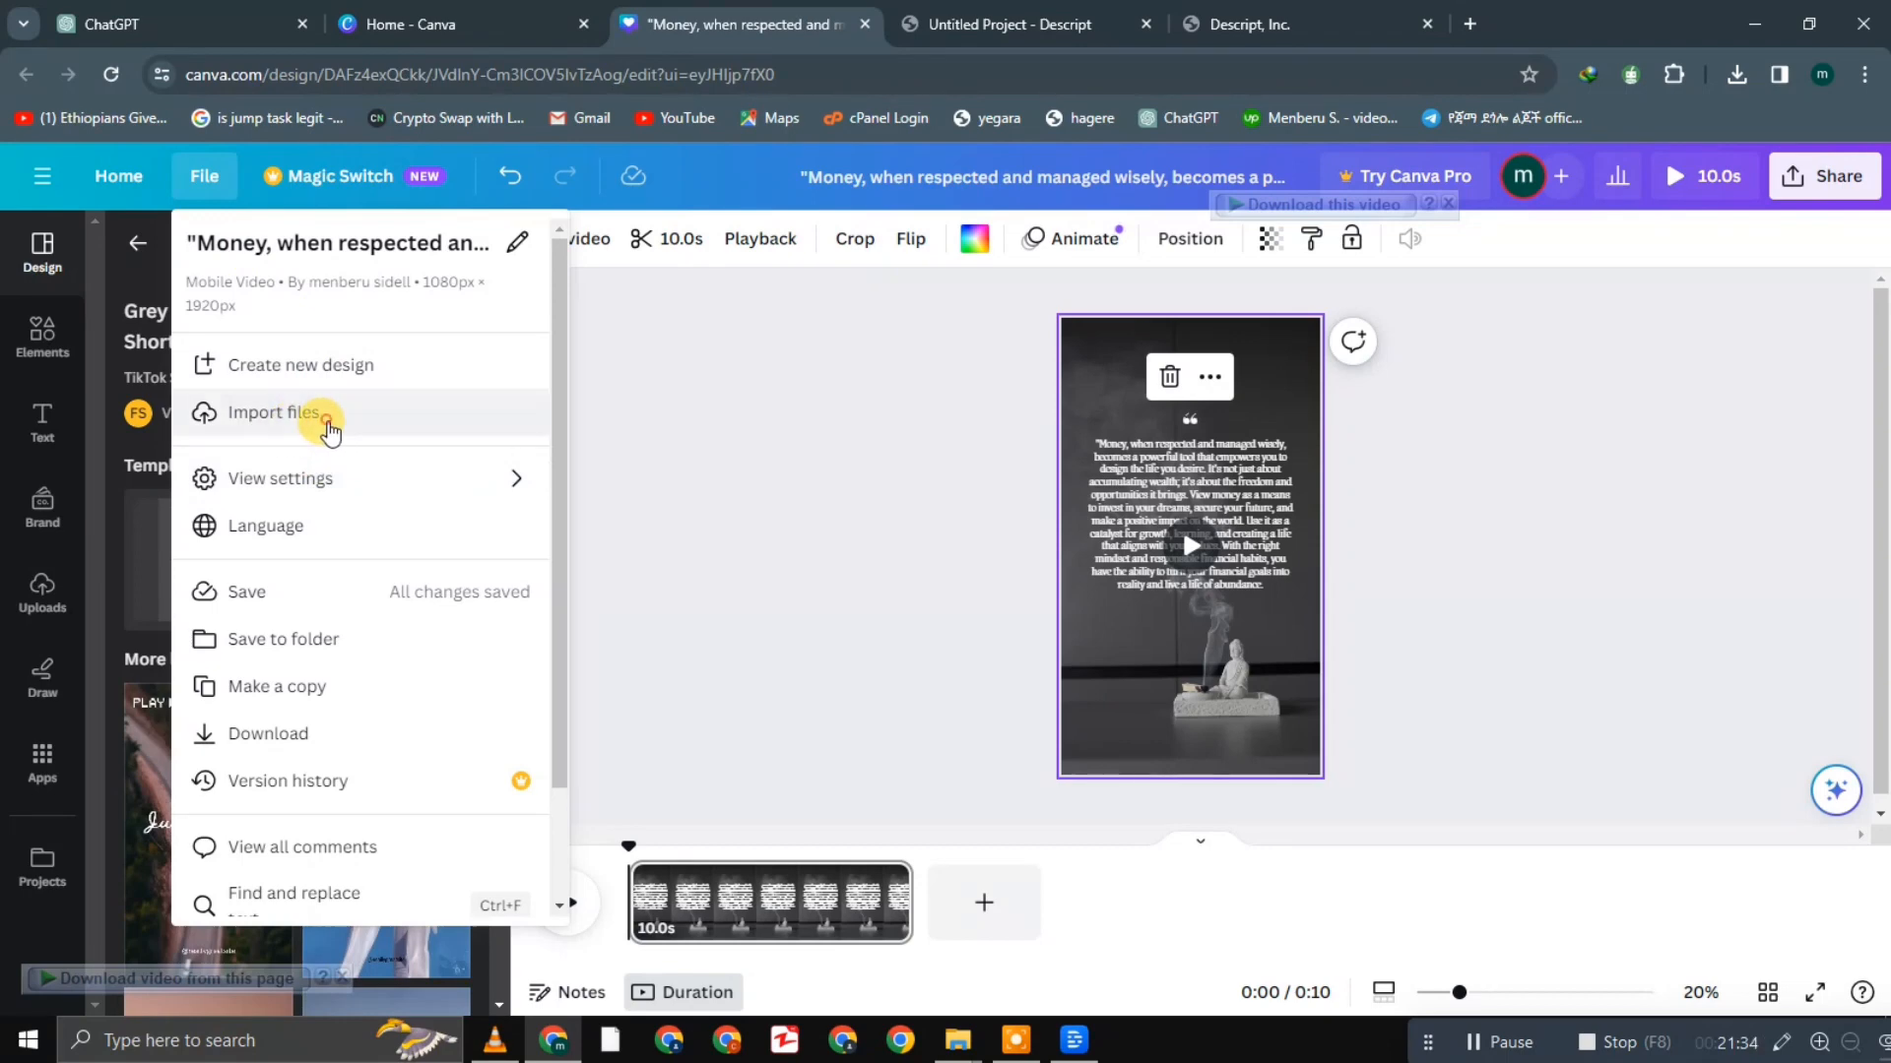
{"action": "left_click", "coordinate": [328, 432]}
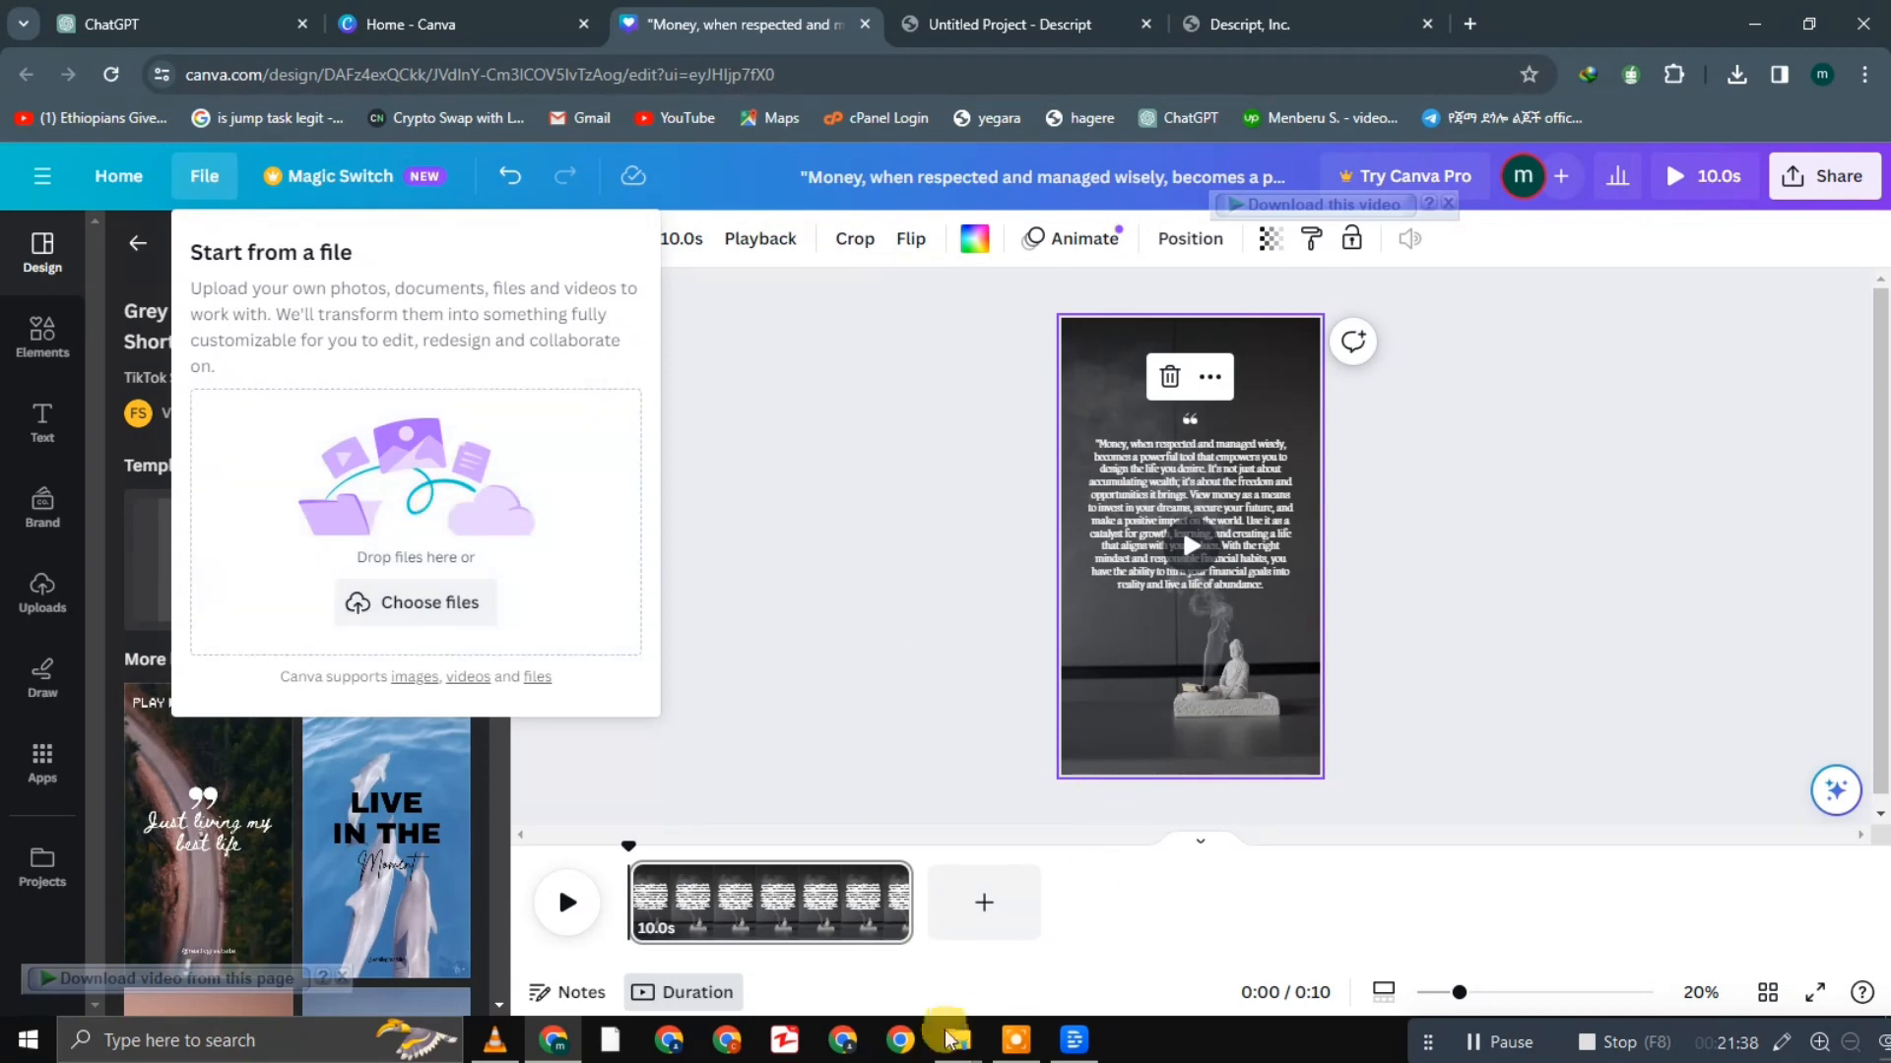
{"action": "mouse_move", "coordinate": [953, 1046]}
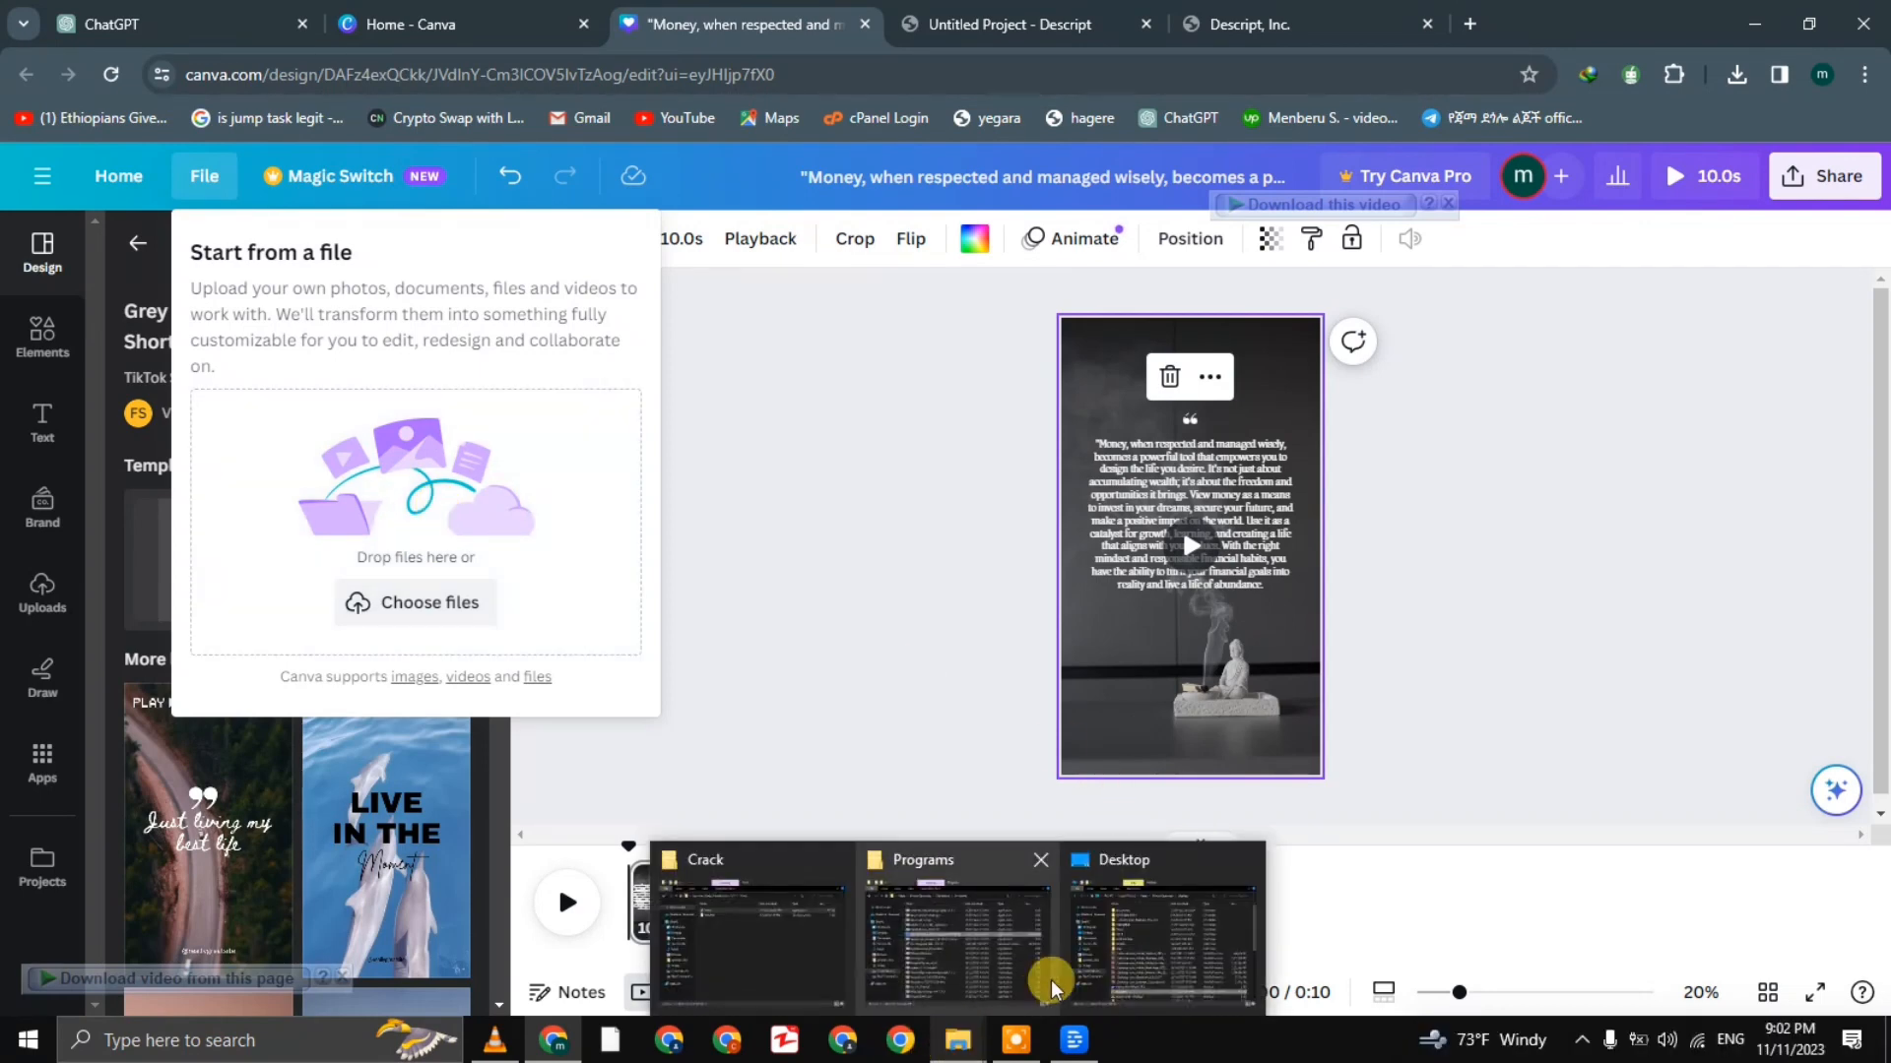
{"action": "left_click", "coordinate": [1141, 954]}
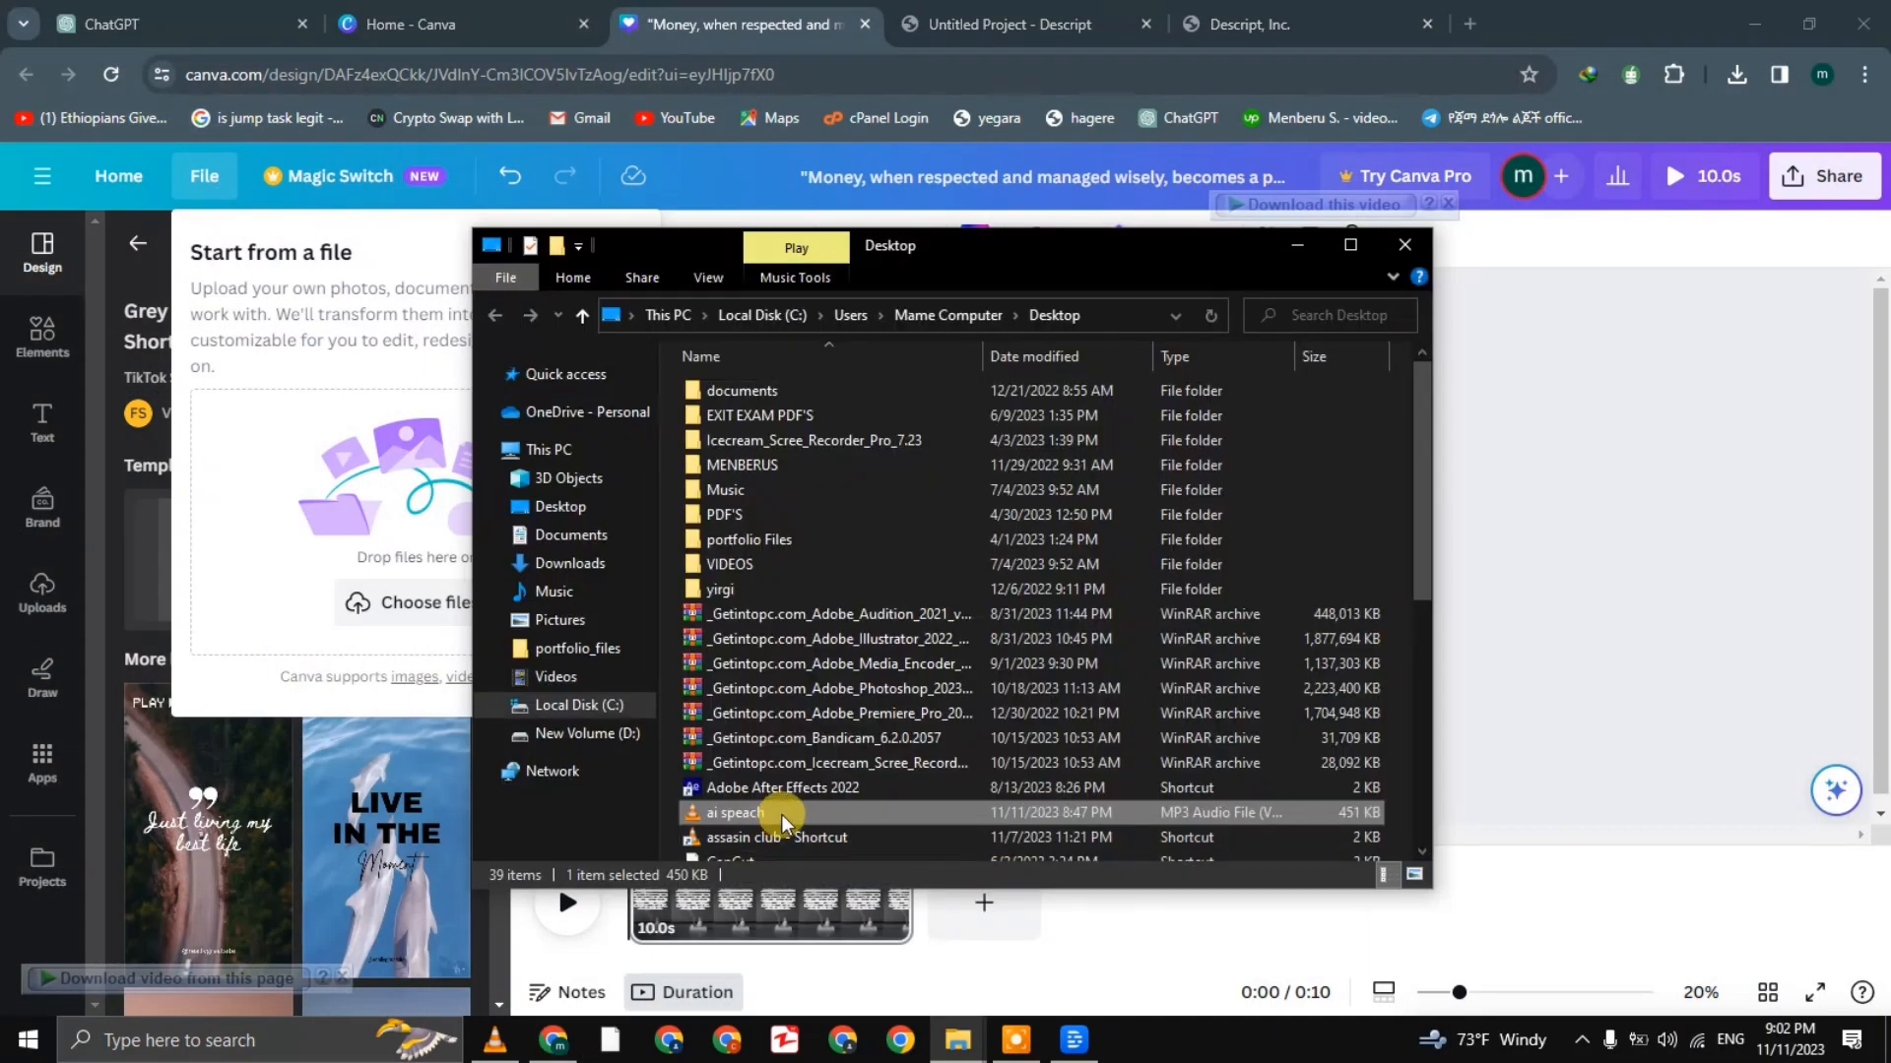
{"action": "mouse_move", "coordinate": [779, 812]}
{"action": "left_mouse_down"}
{"action": "mouse_move", "coordinate": [608, 726]}
{"action": "mouse_move", "coordinate": [384, 568]}
{"action": "left_mouse_up"}
{"action": "left_click", "coordinate": [384, 568]}
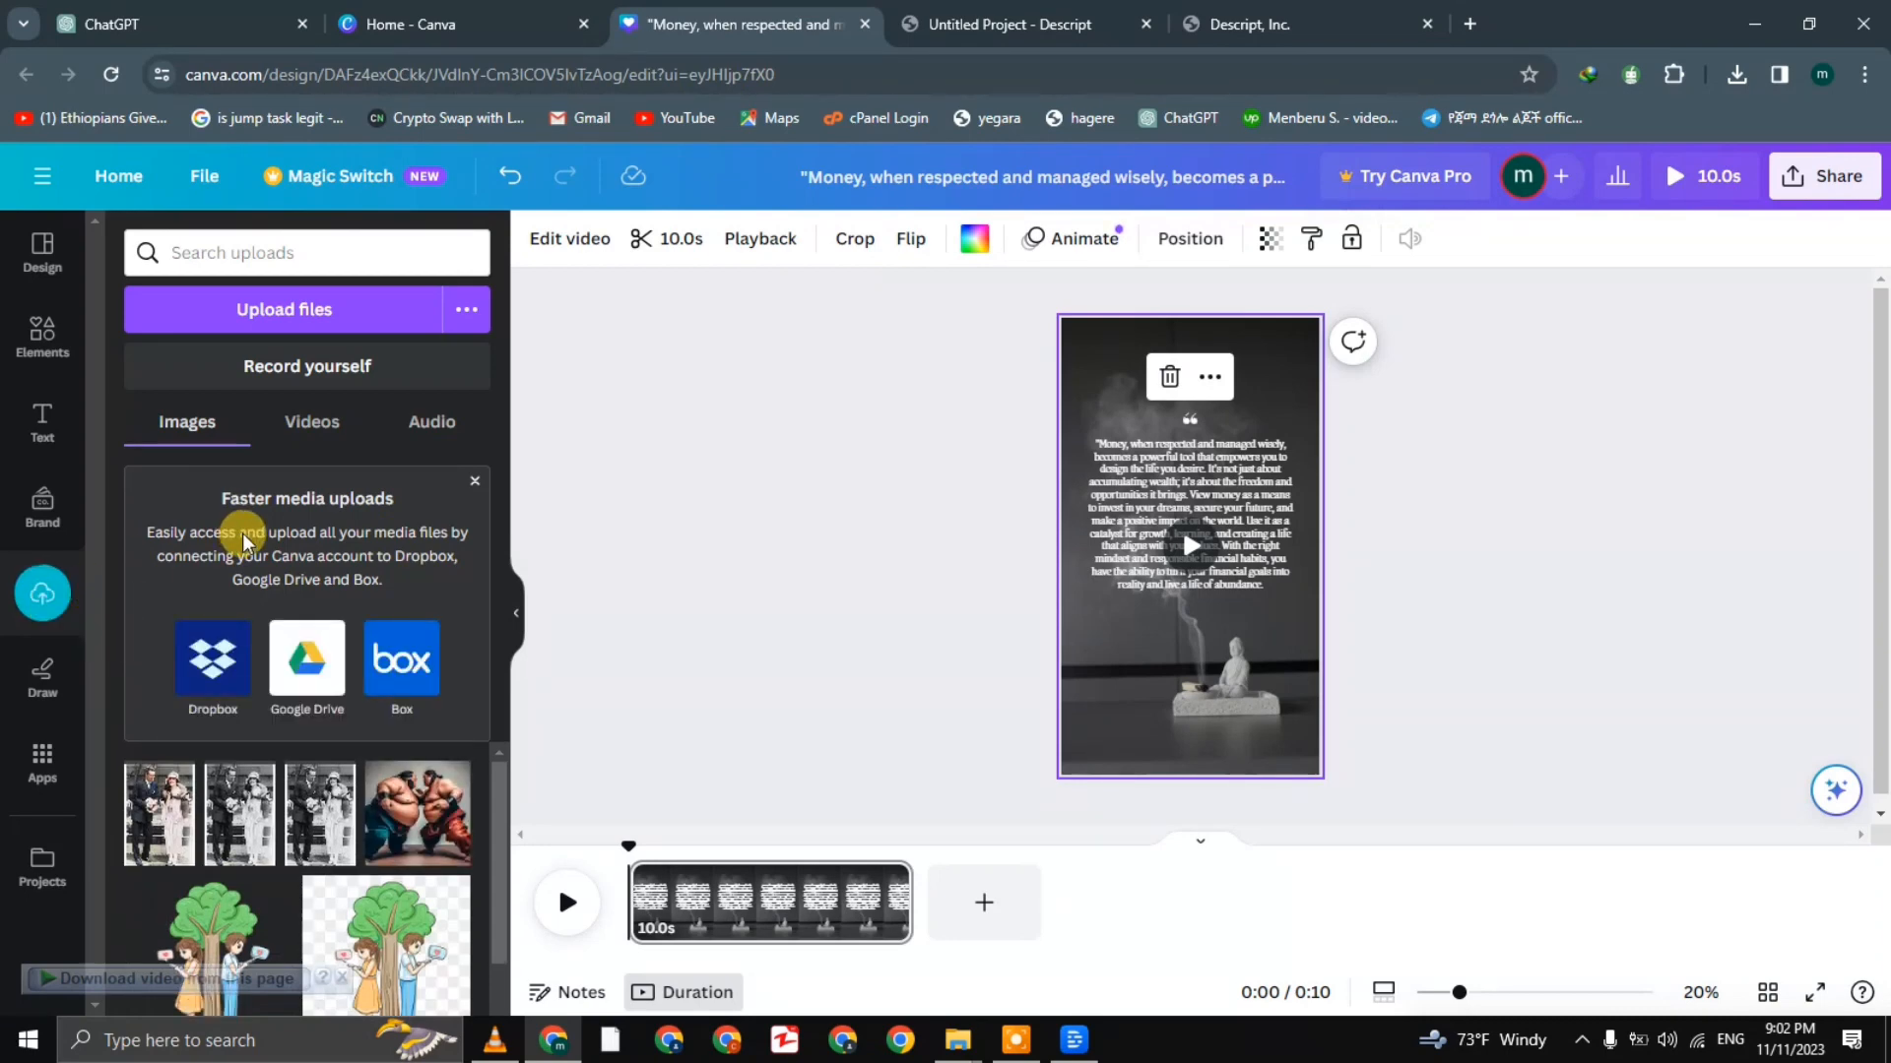
Add the uploaded ai speach.mp3 to the timeline from the start of the video and play it back
{"action": "left_click", "coordinate": [431, 424]}
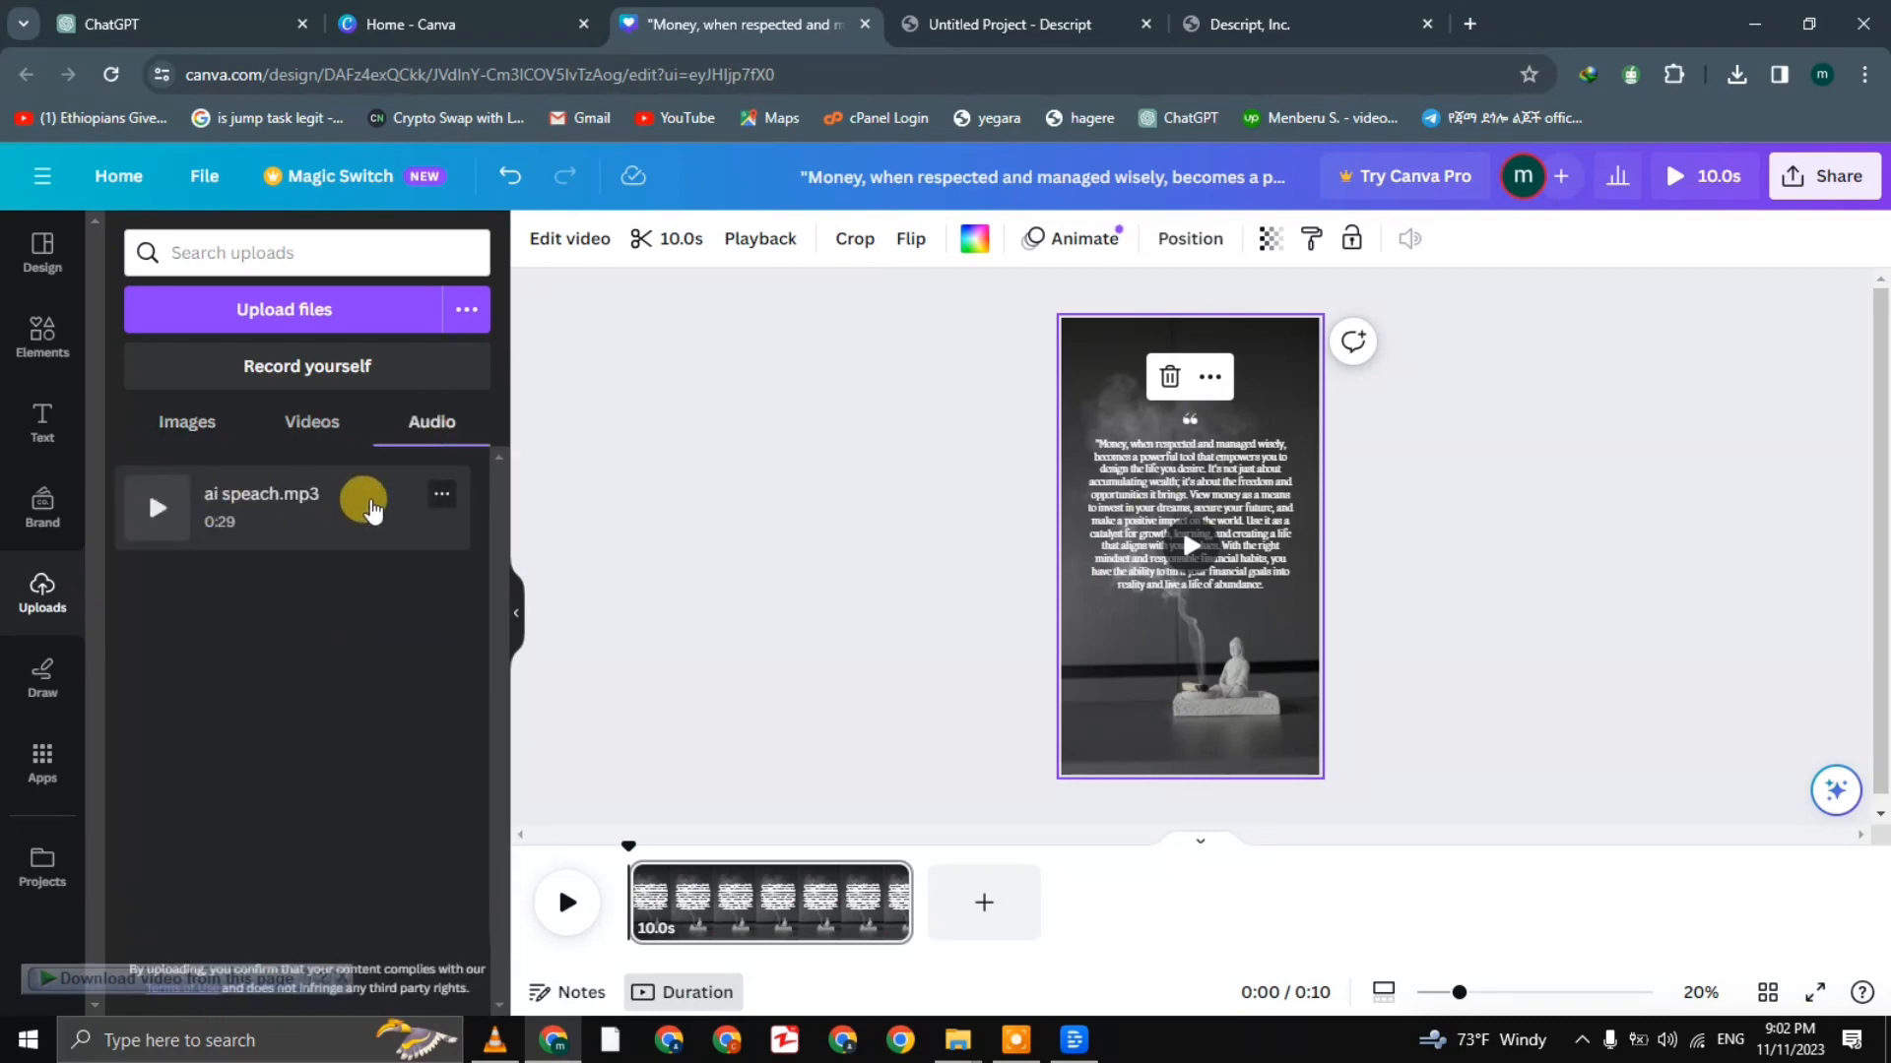
{"action": "left_click", "coordinate": [440, 500]}
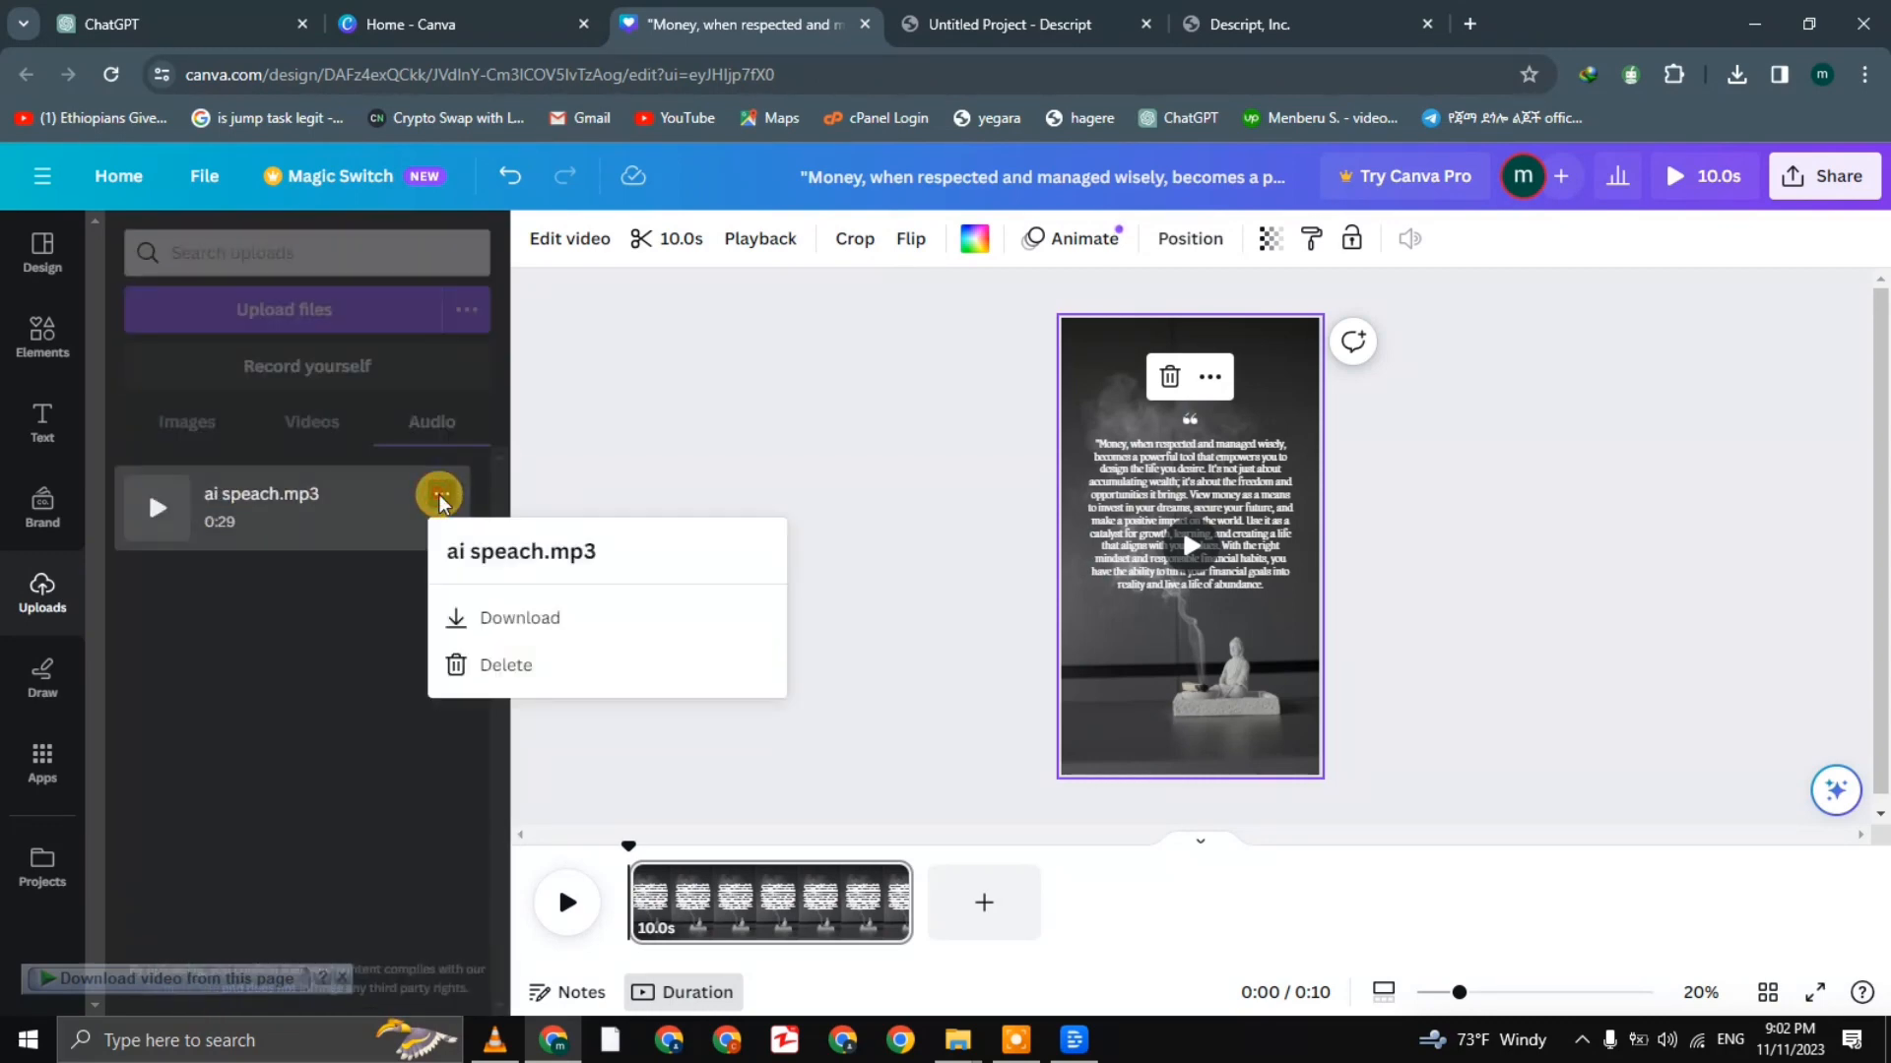
{"action": "left_click", "coordinate": [329, 595]}
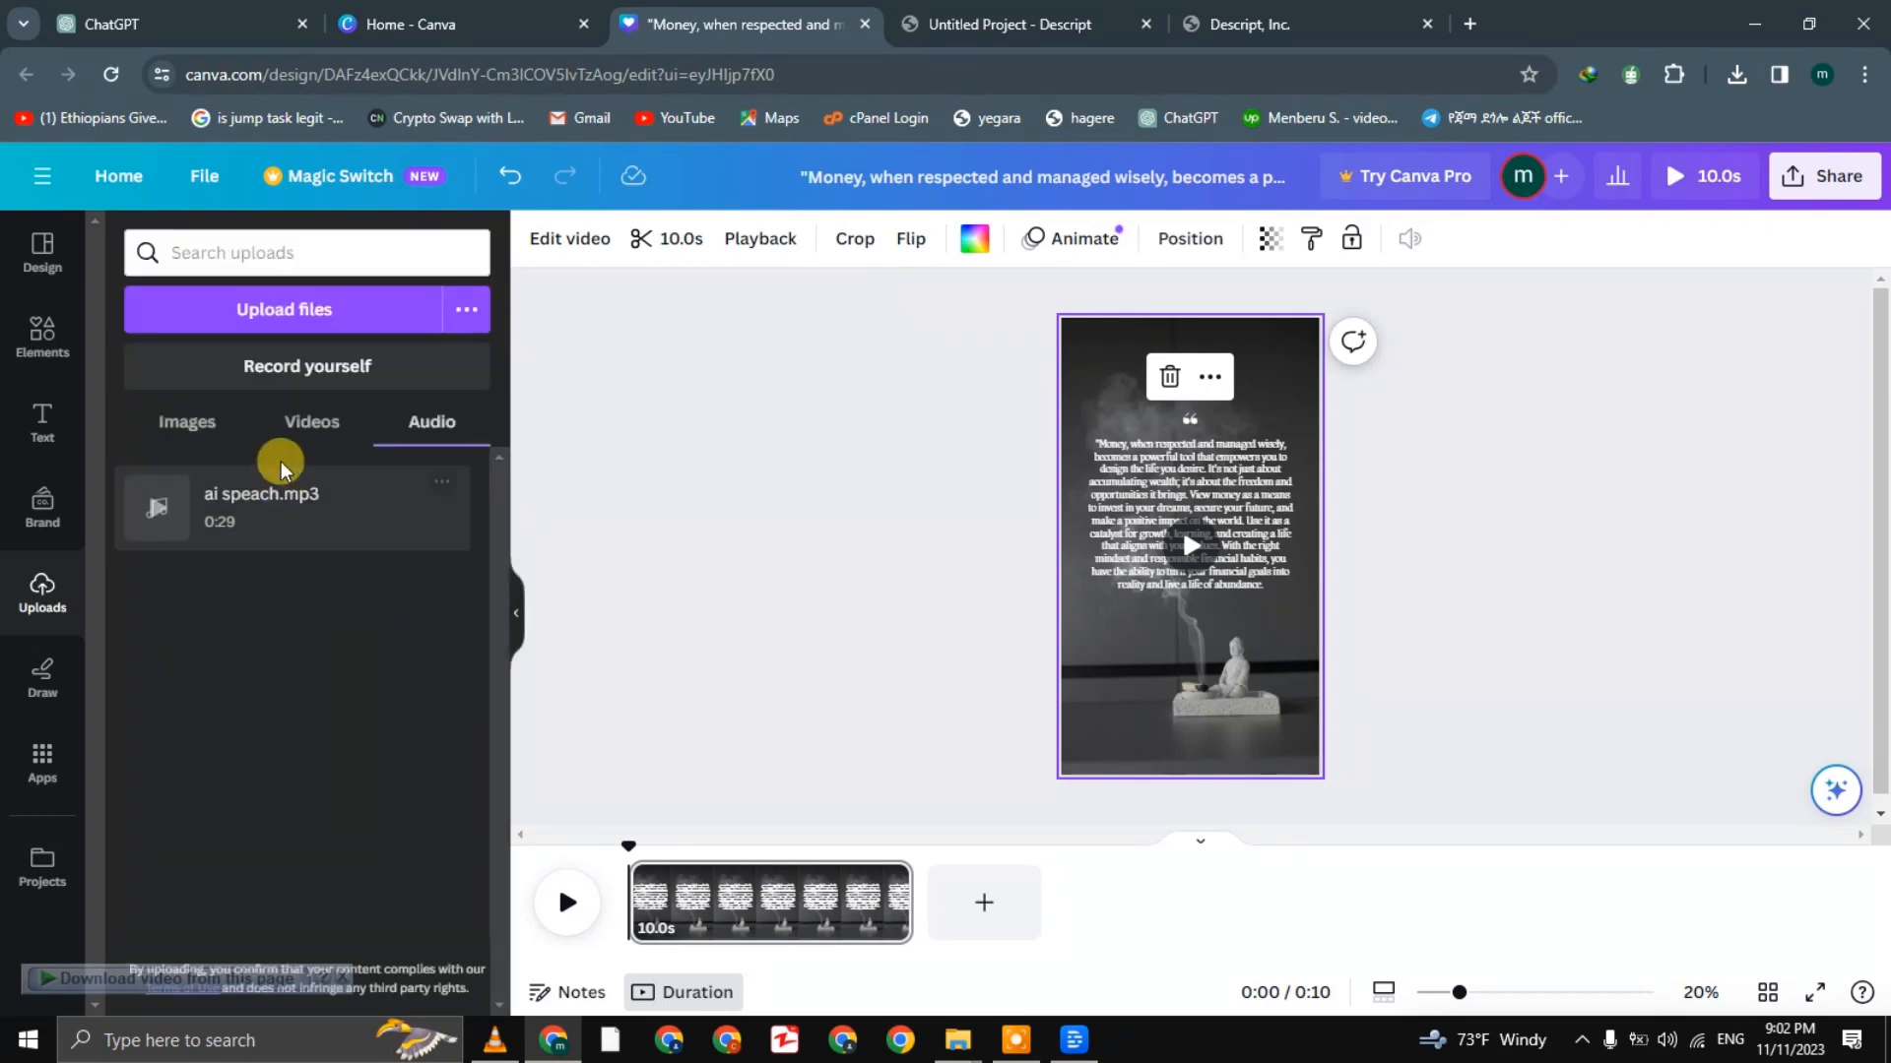
{"action": "left_click_drag", "start_coordinate": [329, 515], "coordinate": [635, 916]}
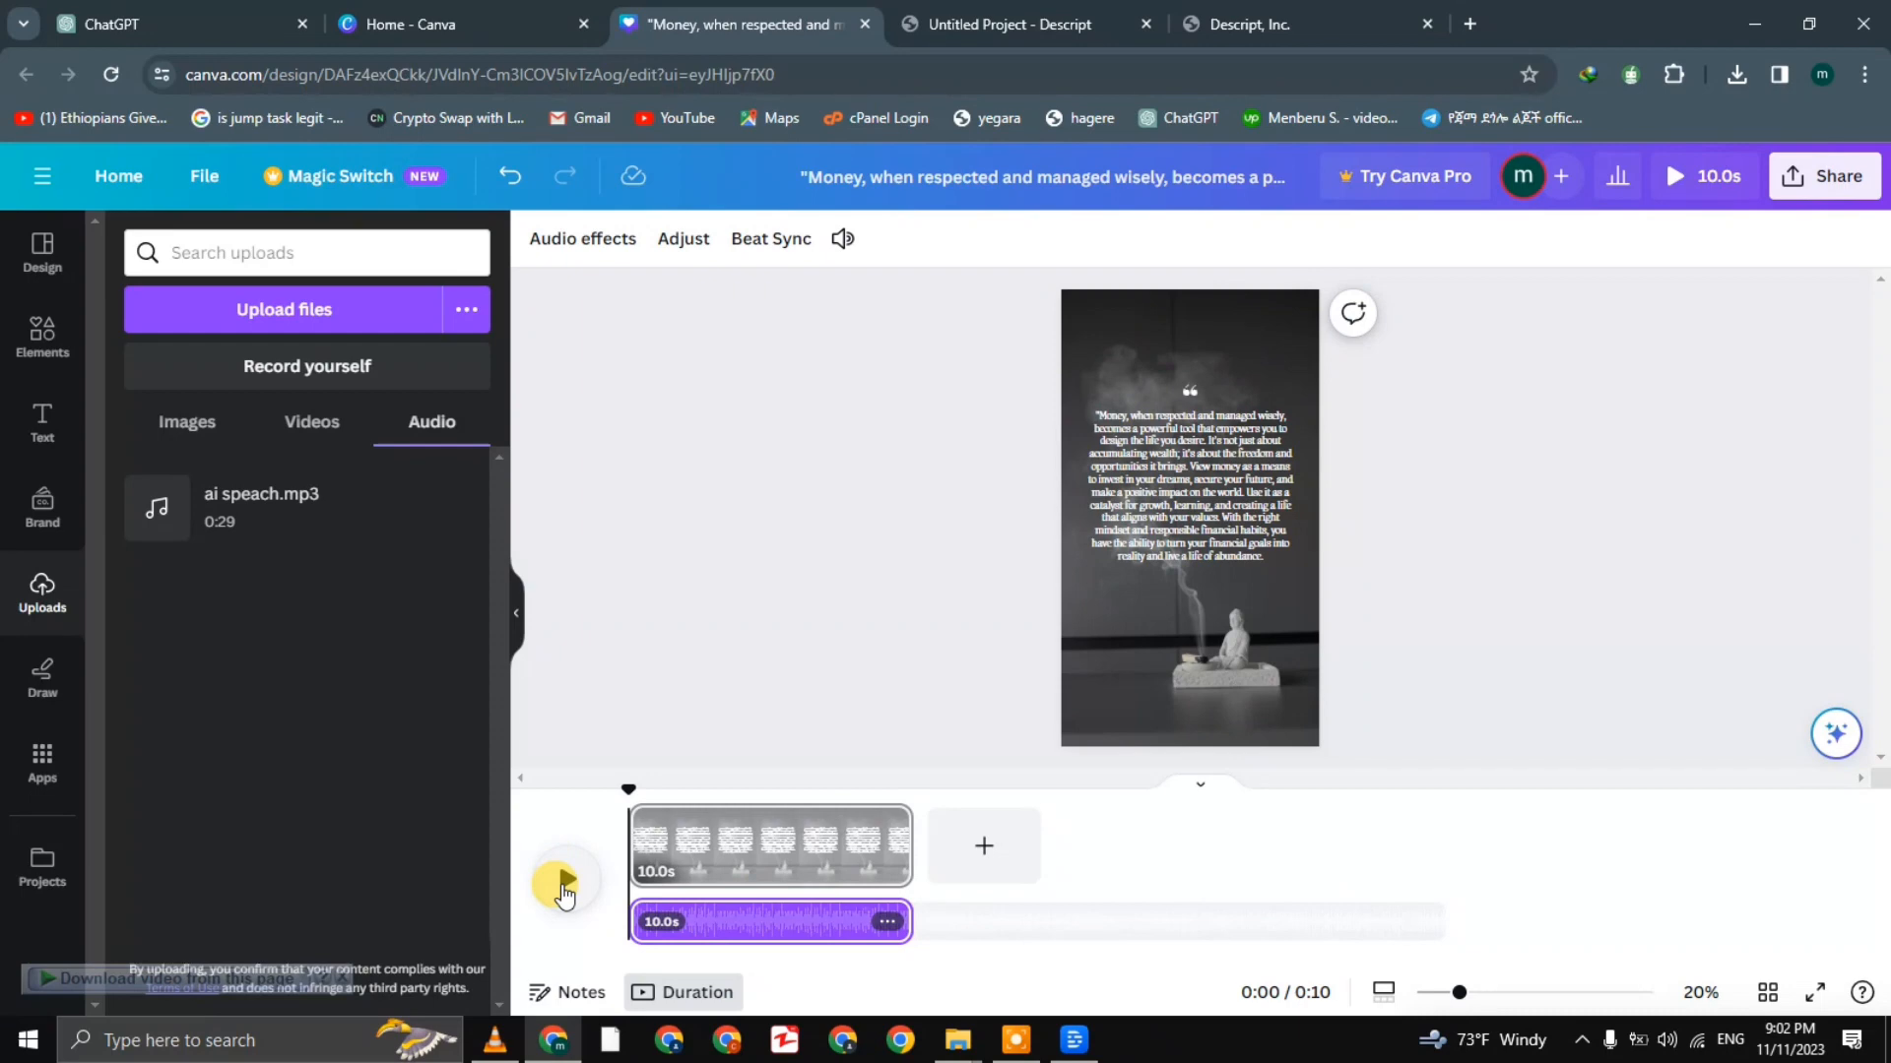
{"action": "left_click", "coordinate": [562, 886]}
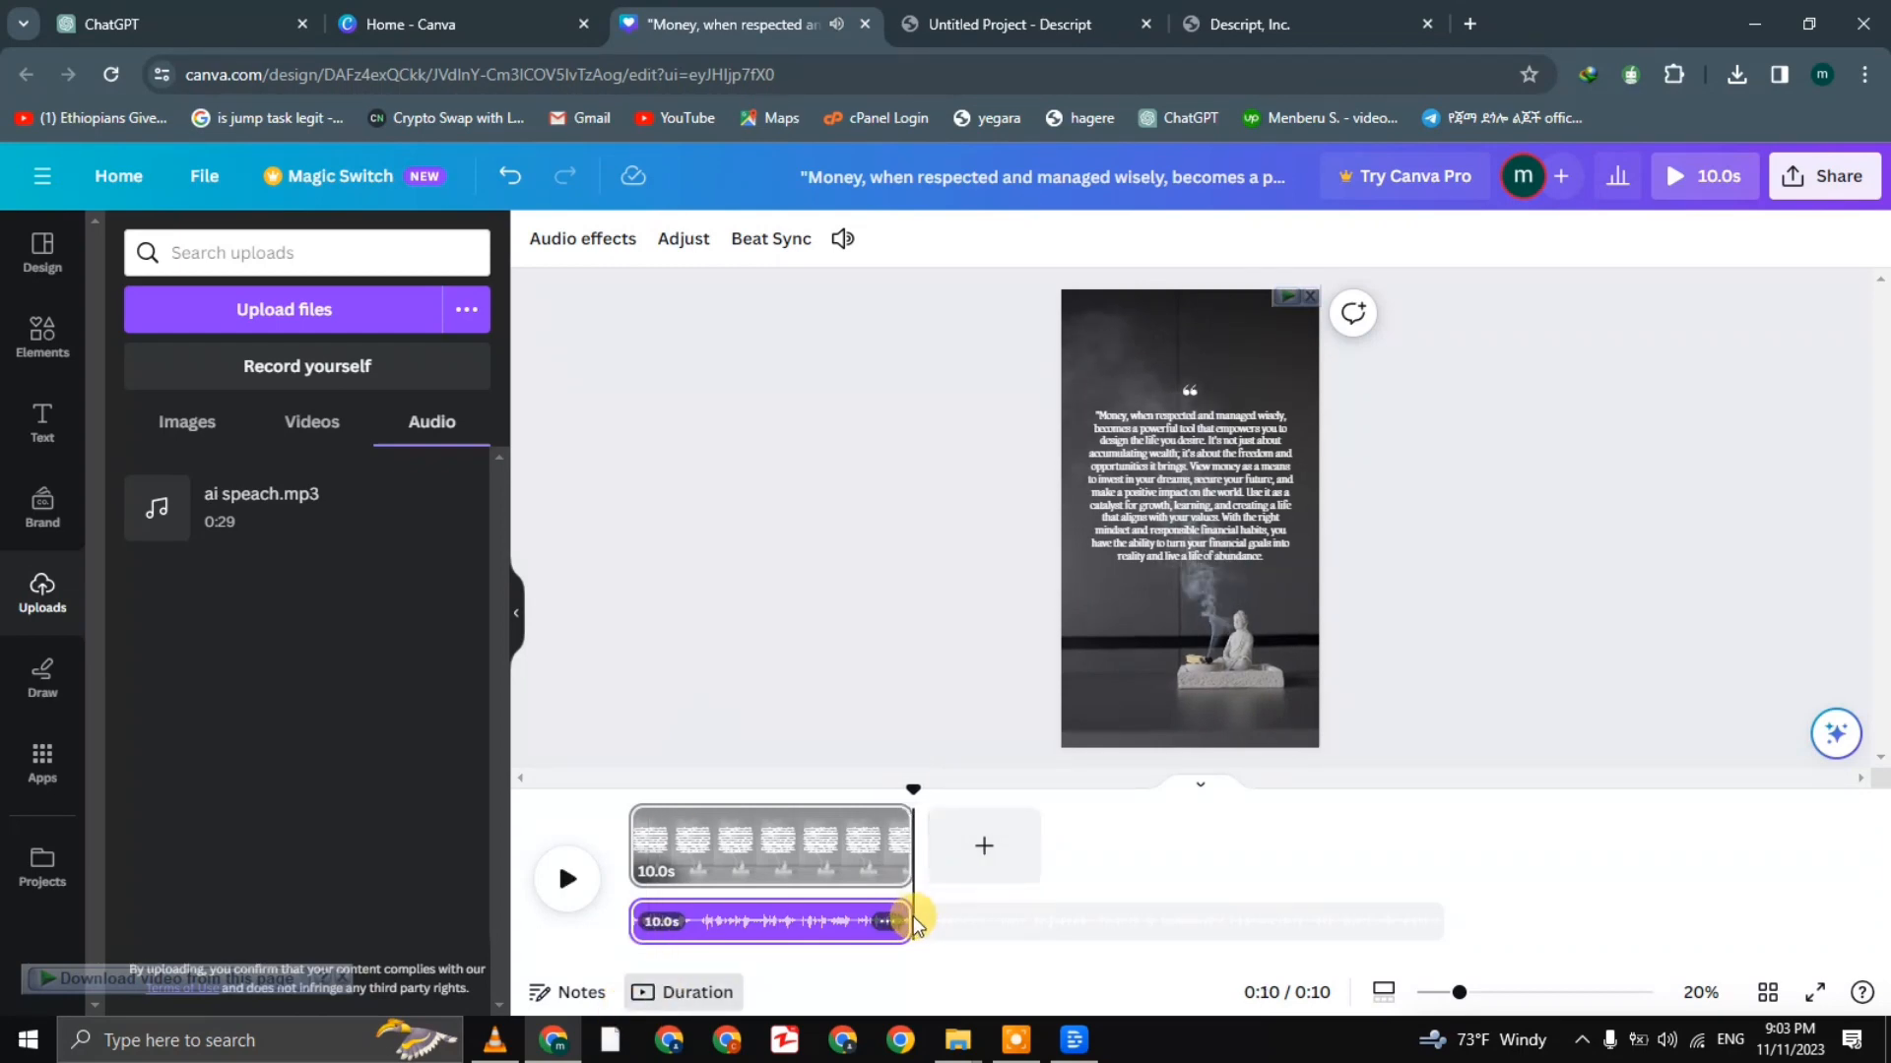
Extend the page clip and its voice track to 21.3 seconds, and preview the video up to about 18 seconds
{"action": "left_click_drag", "start_coordinate": [908, 923], "coordinate": [1209, 926]}
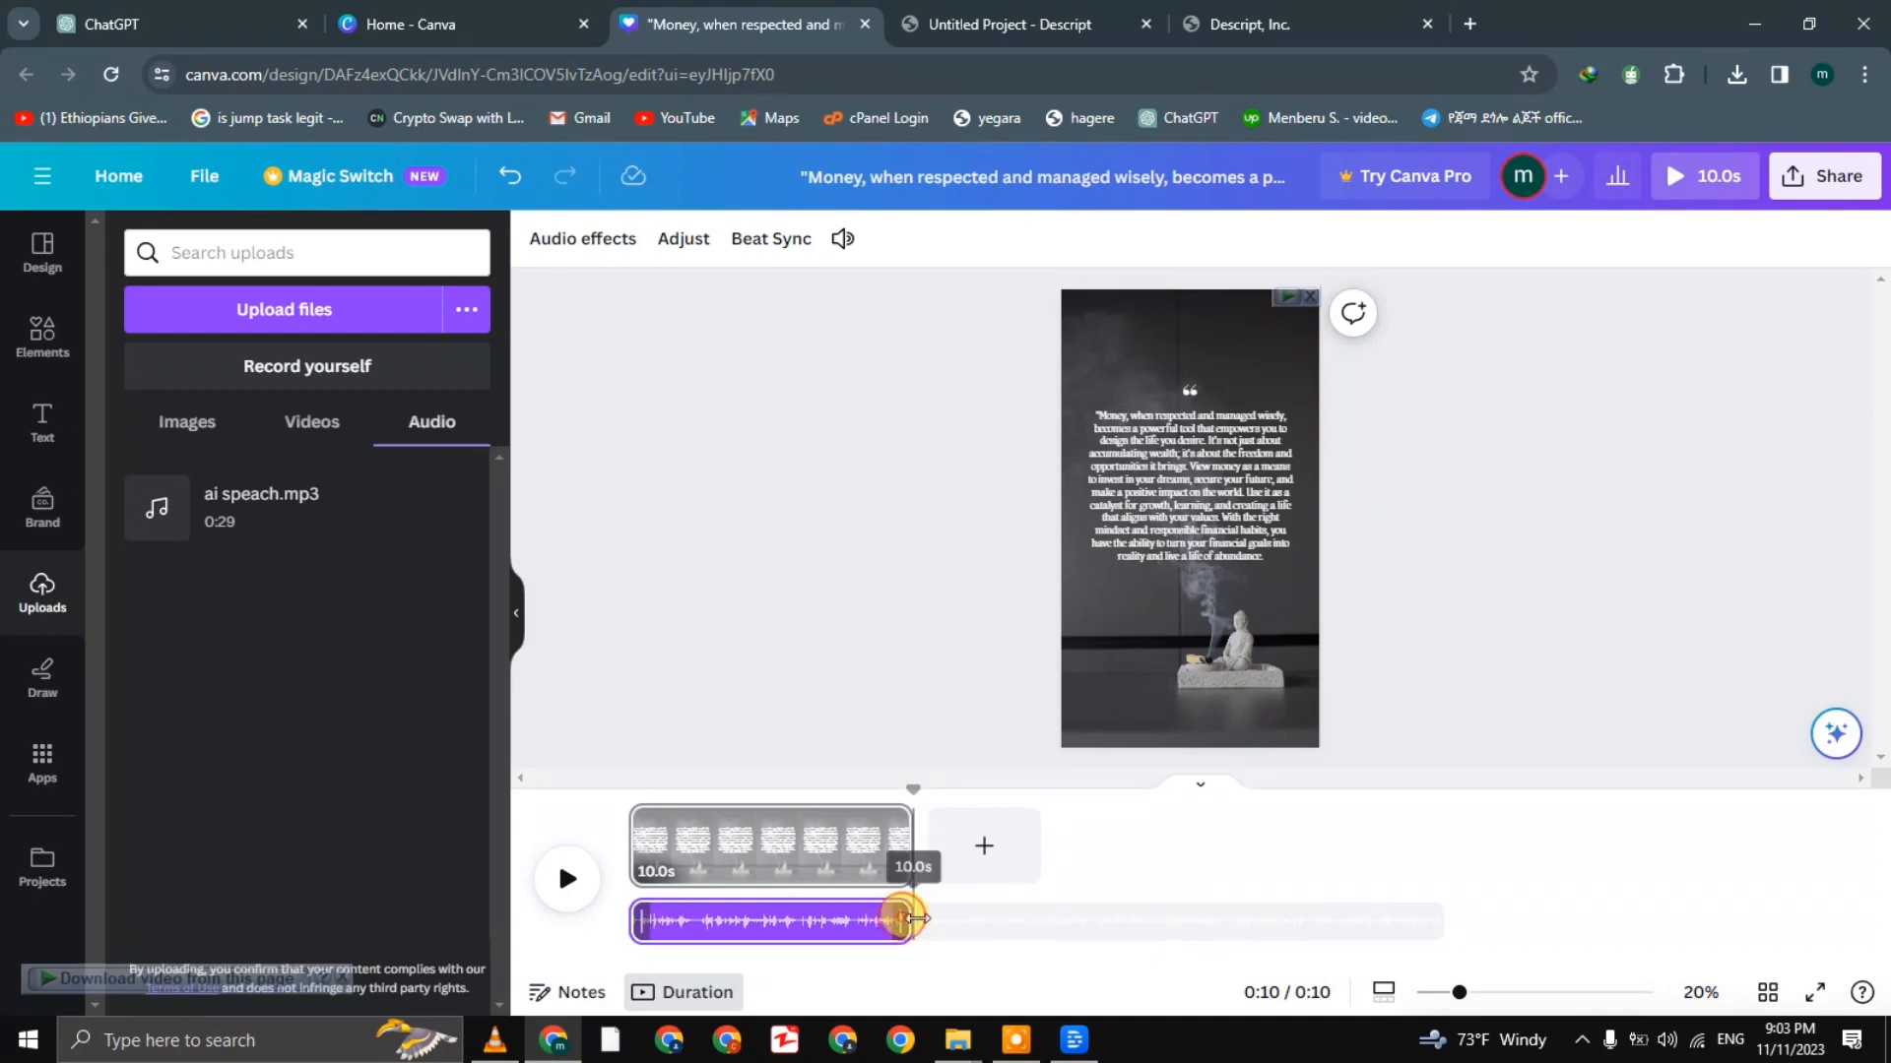
{"action": "left_click_drag", "start_coordinate": [907, 847], "coordinate": [1233, 849]}
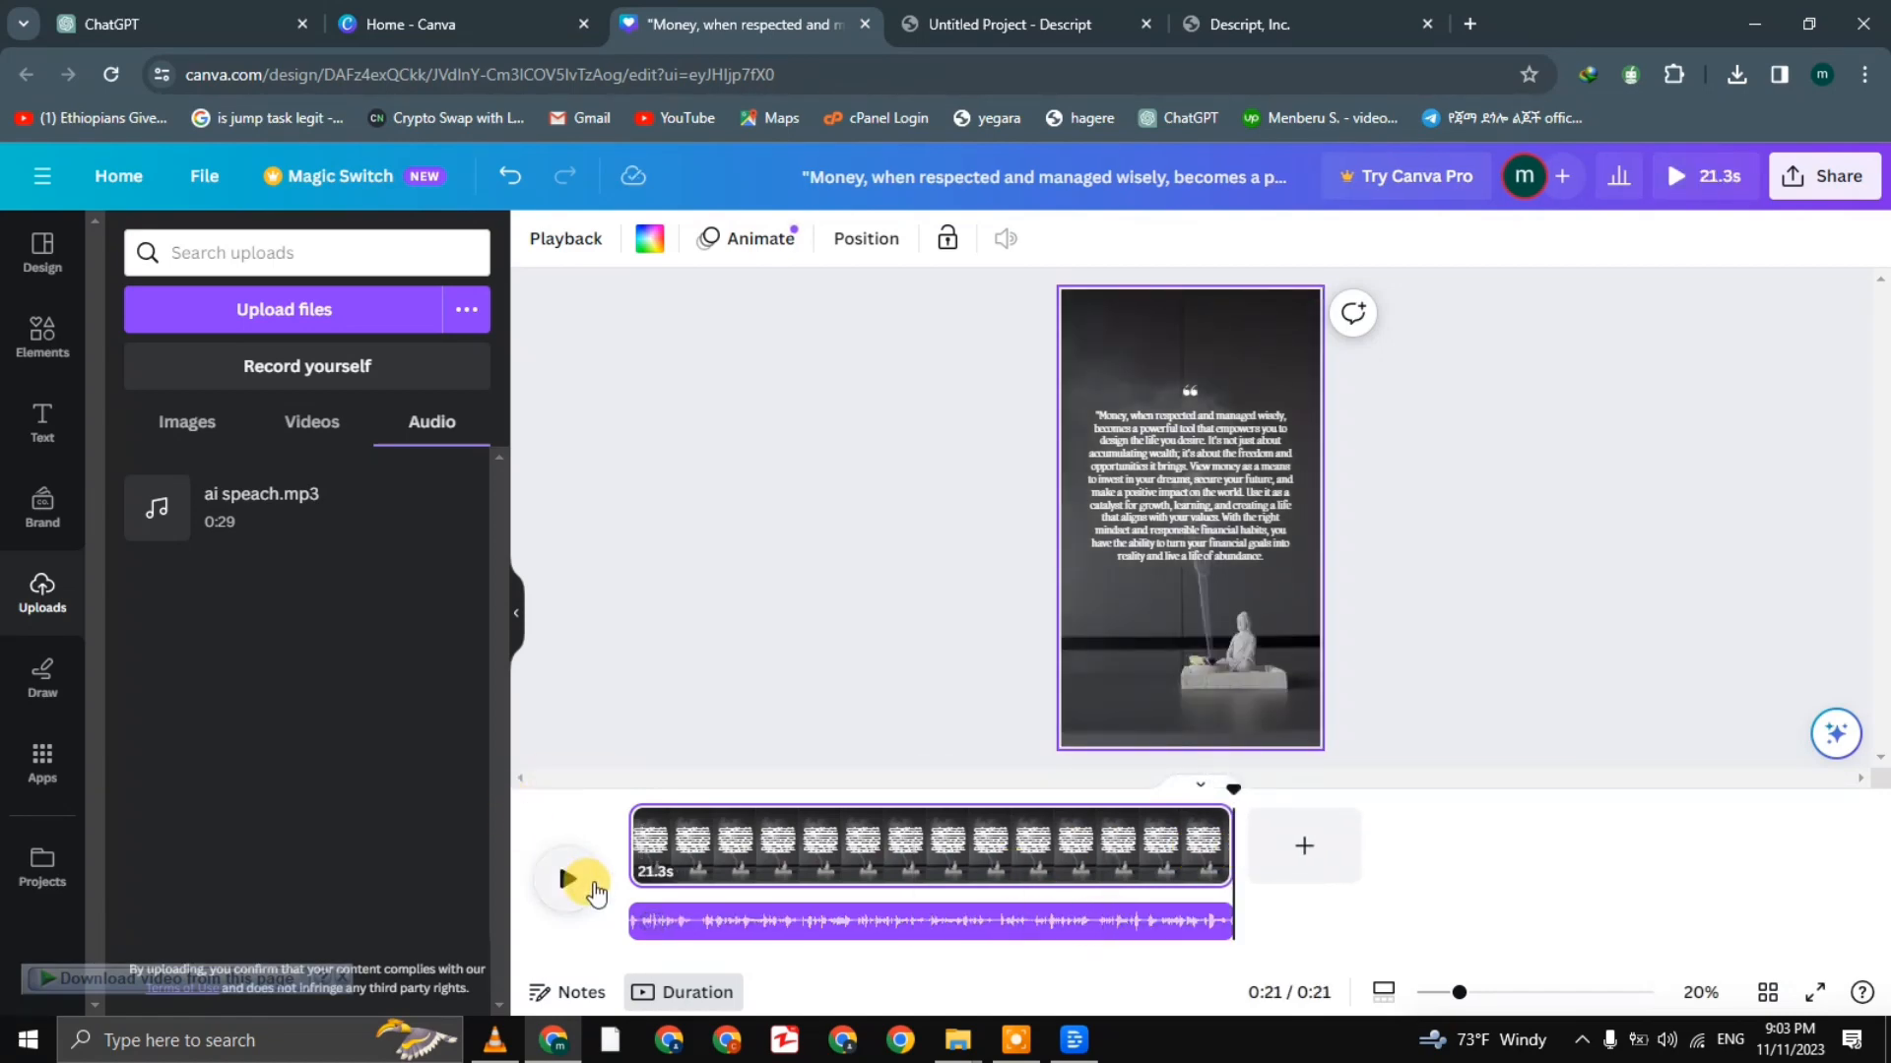
{"action": "left_click", "coordinate": [572, 879]}
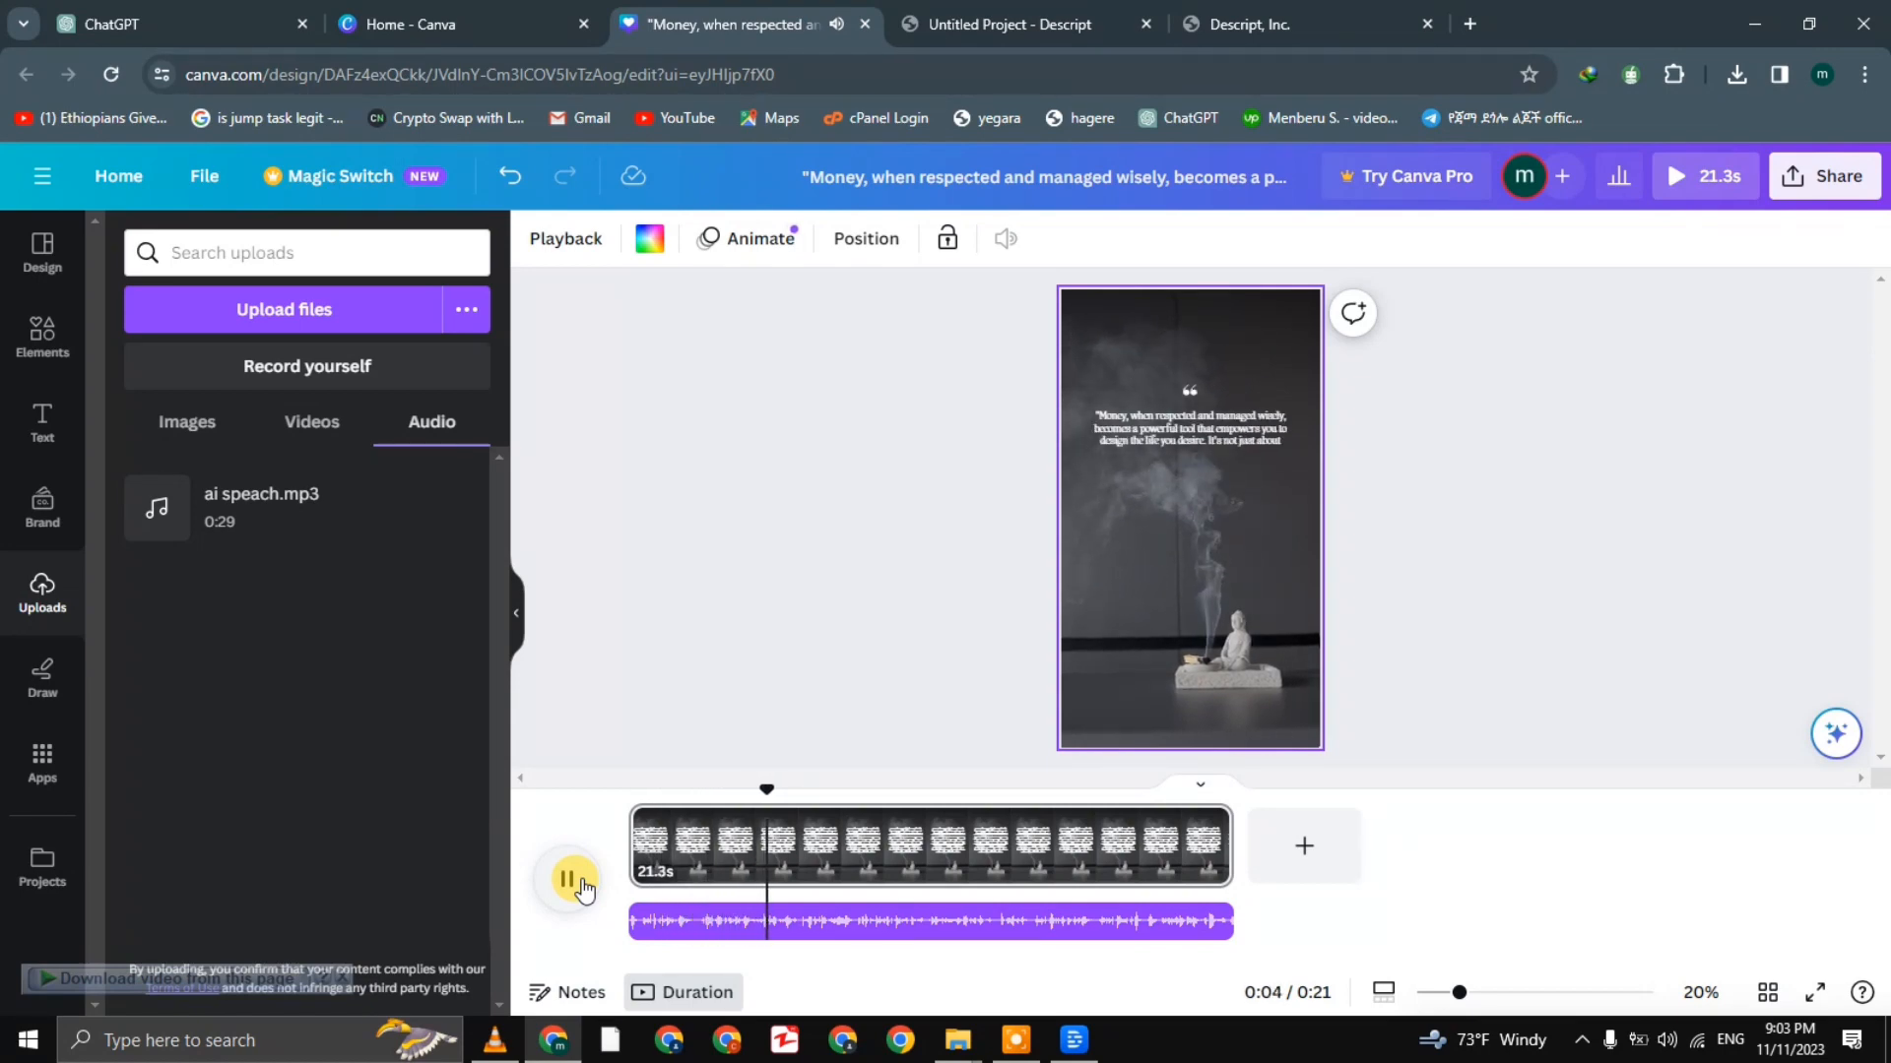
{"action": "left_click", "coordinate": [584, 889]}
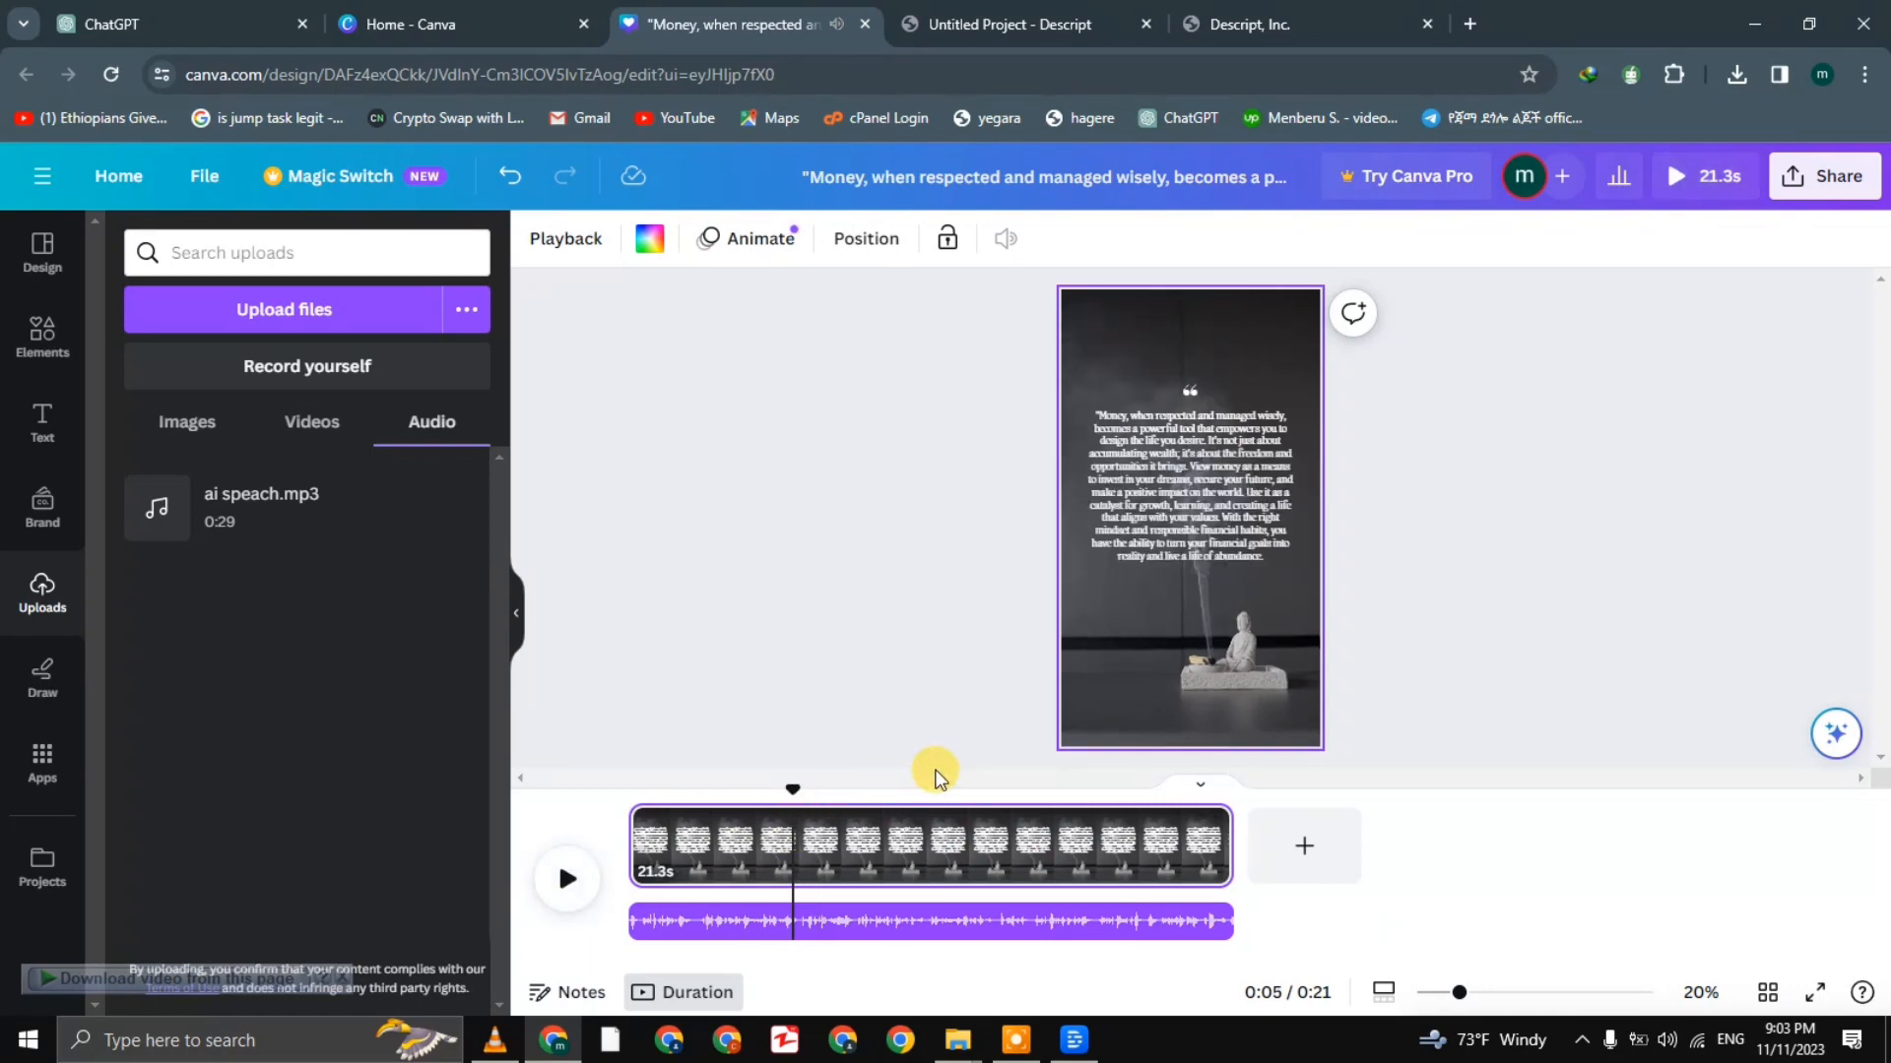
{"action": "left_click_drag", "start_coordinate": [795, 792], "coordinate": [1142, 783]}
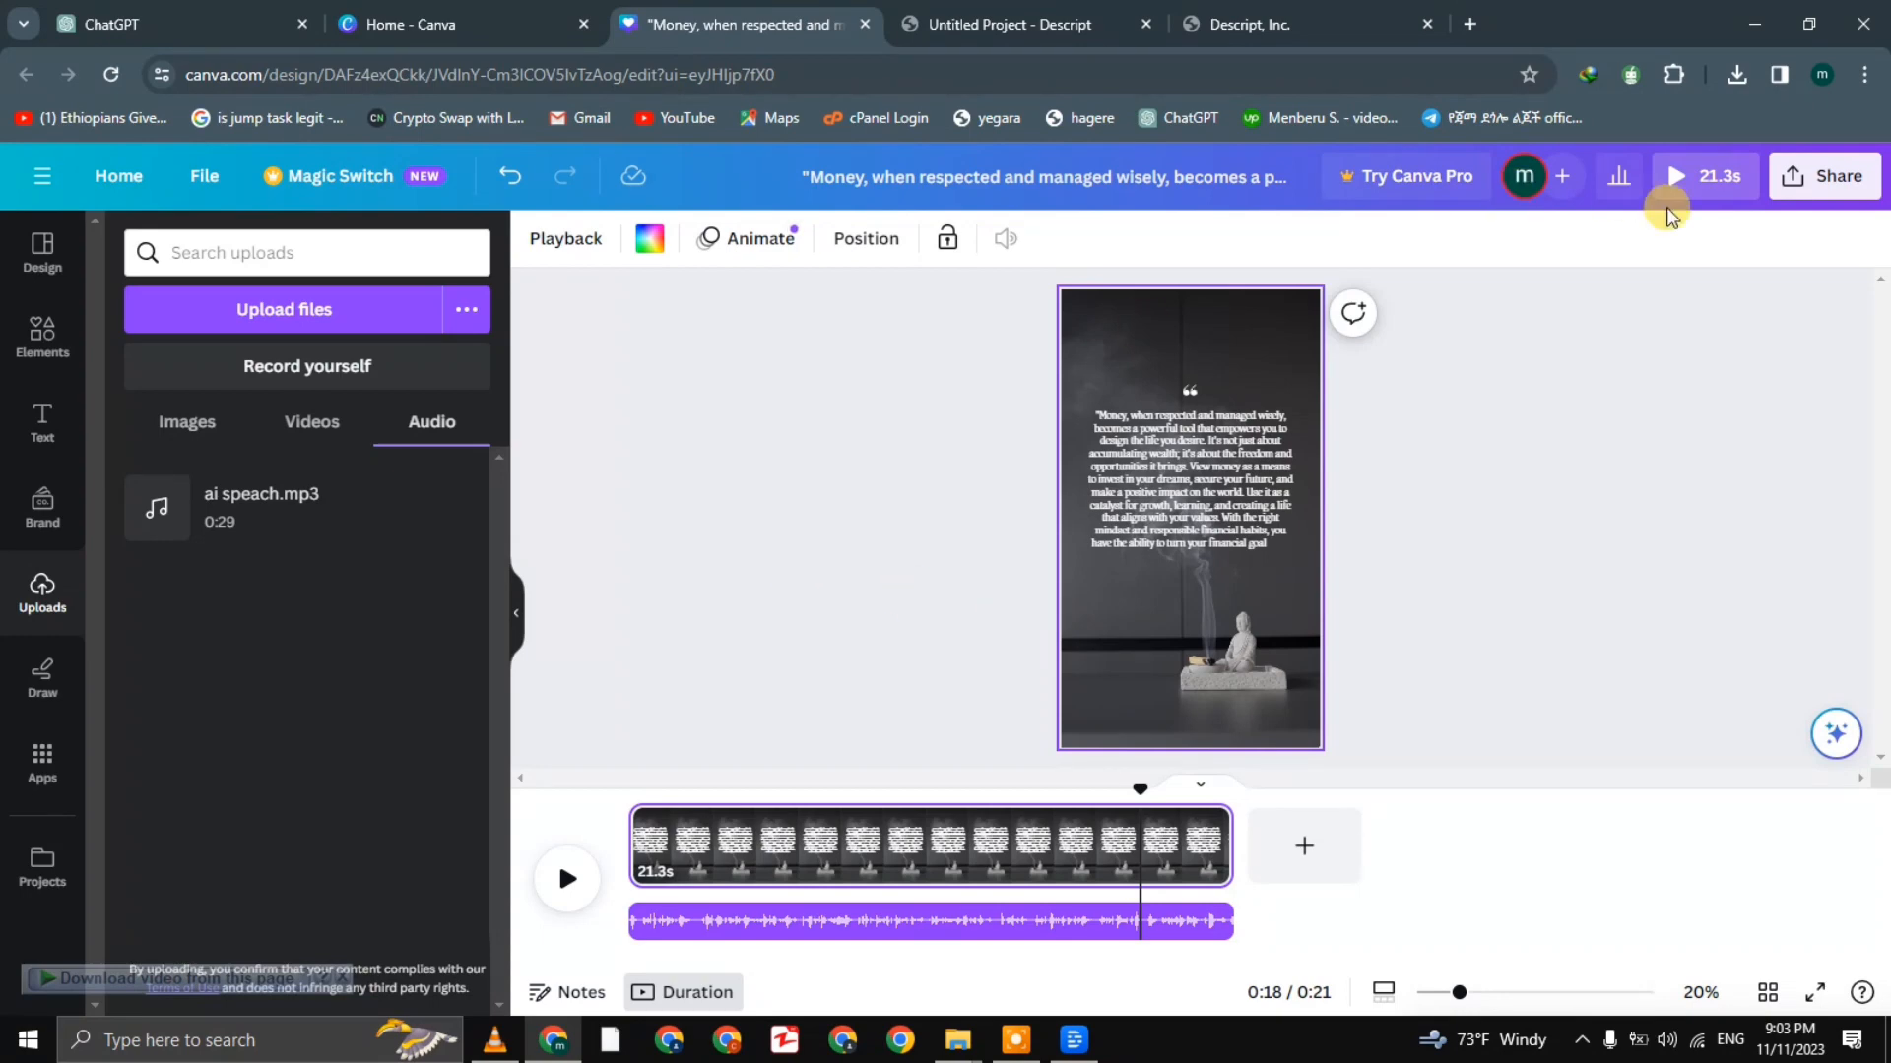
Download the design as an MP4 video at 1080p (HD) quality and play the file in VLC media player
{"action": "left_click", "coordinate": [1823, 185]}
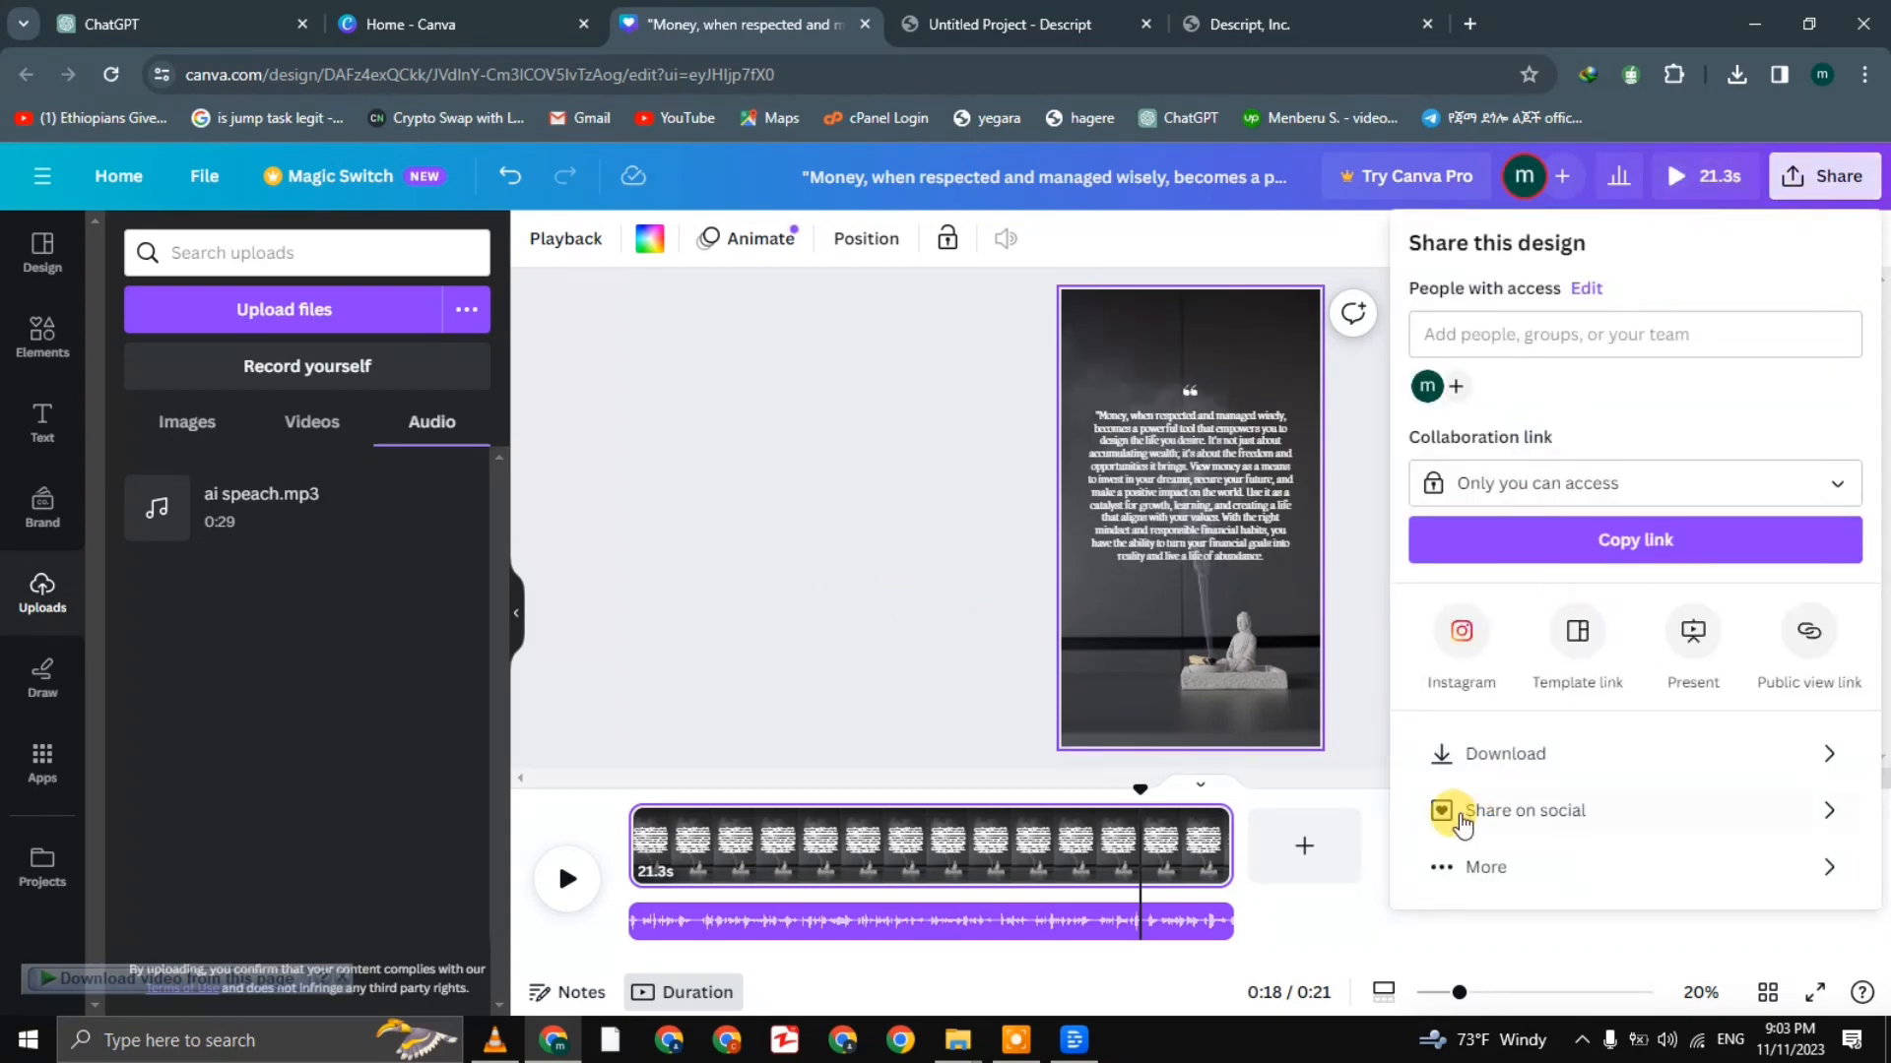
{"action": "left_click", "coordinate": [1567, 749]}
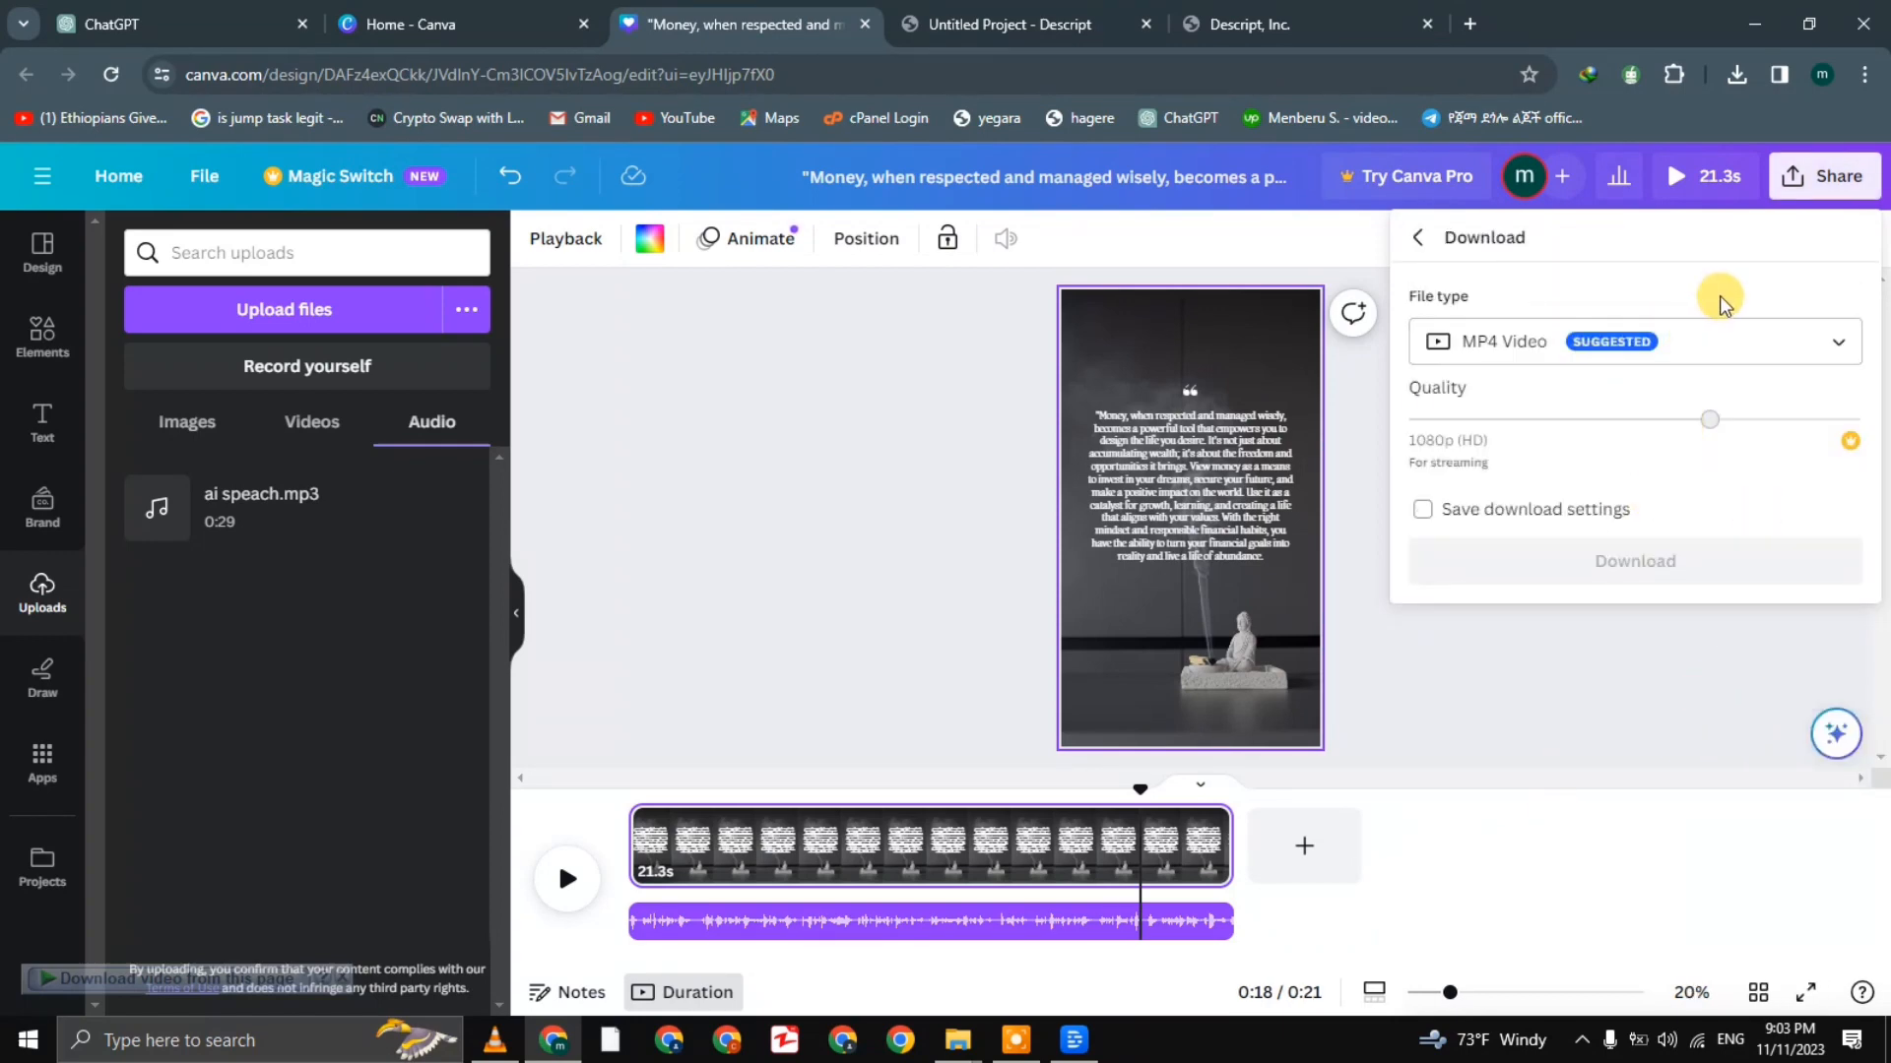
{"action": "left_click", "coordinate": [1642, 560]}
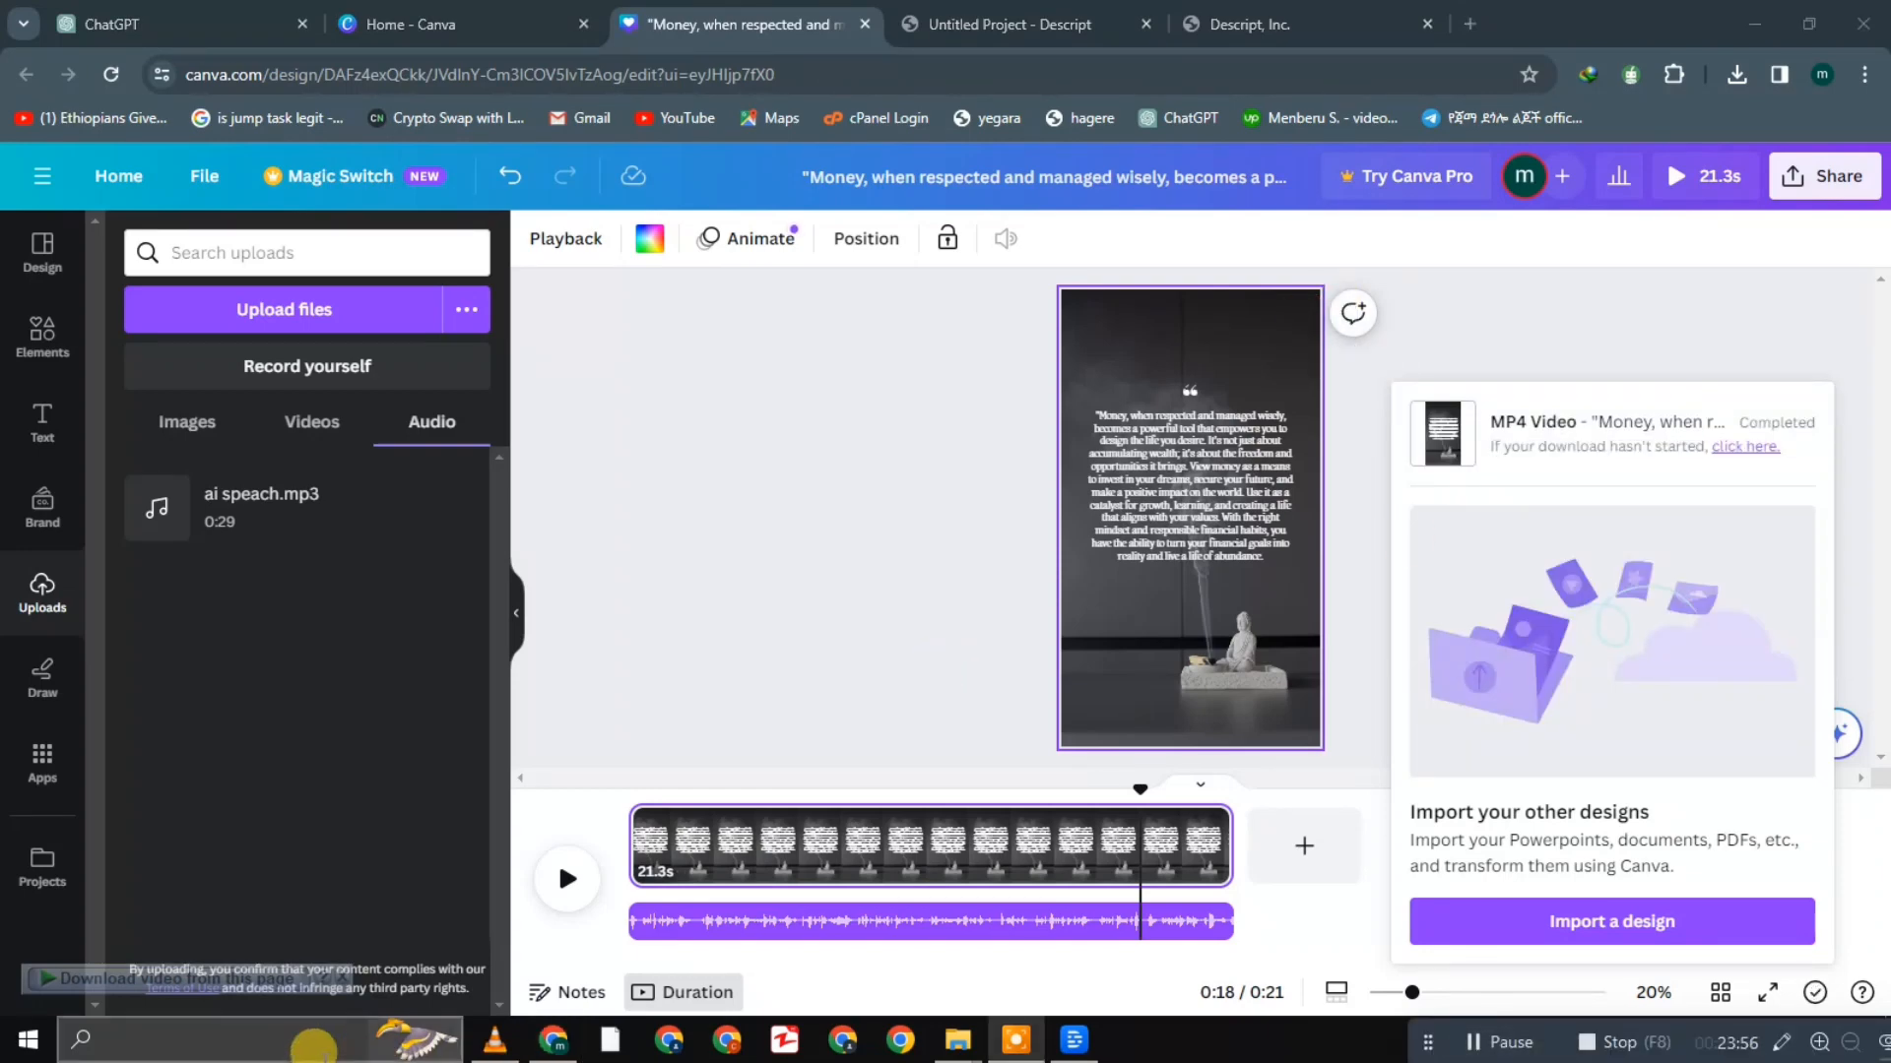
{"action": "left_click", "coordinate": [492, 1044]}
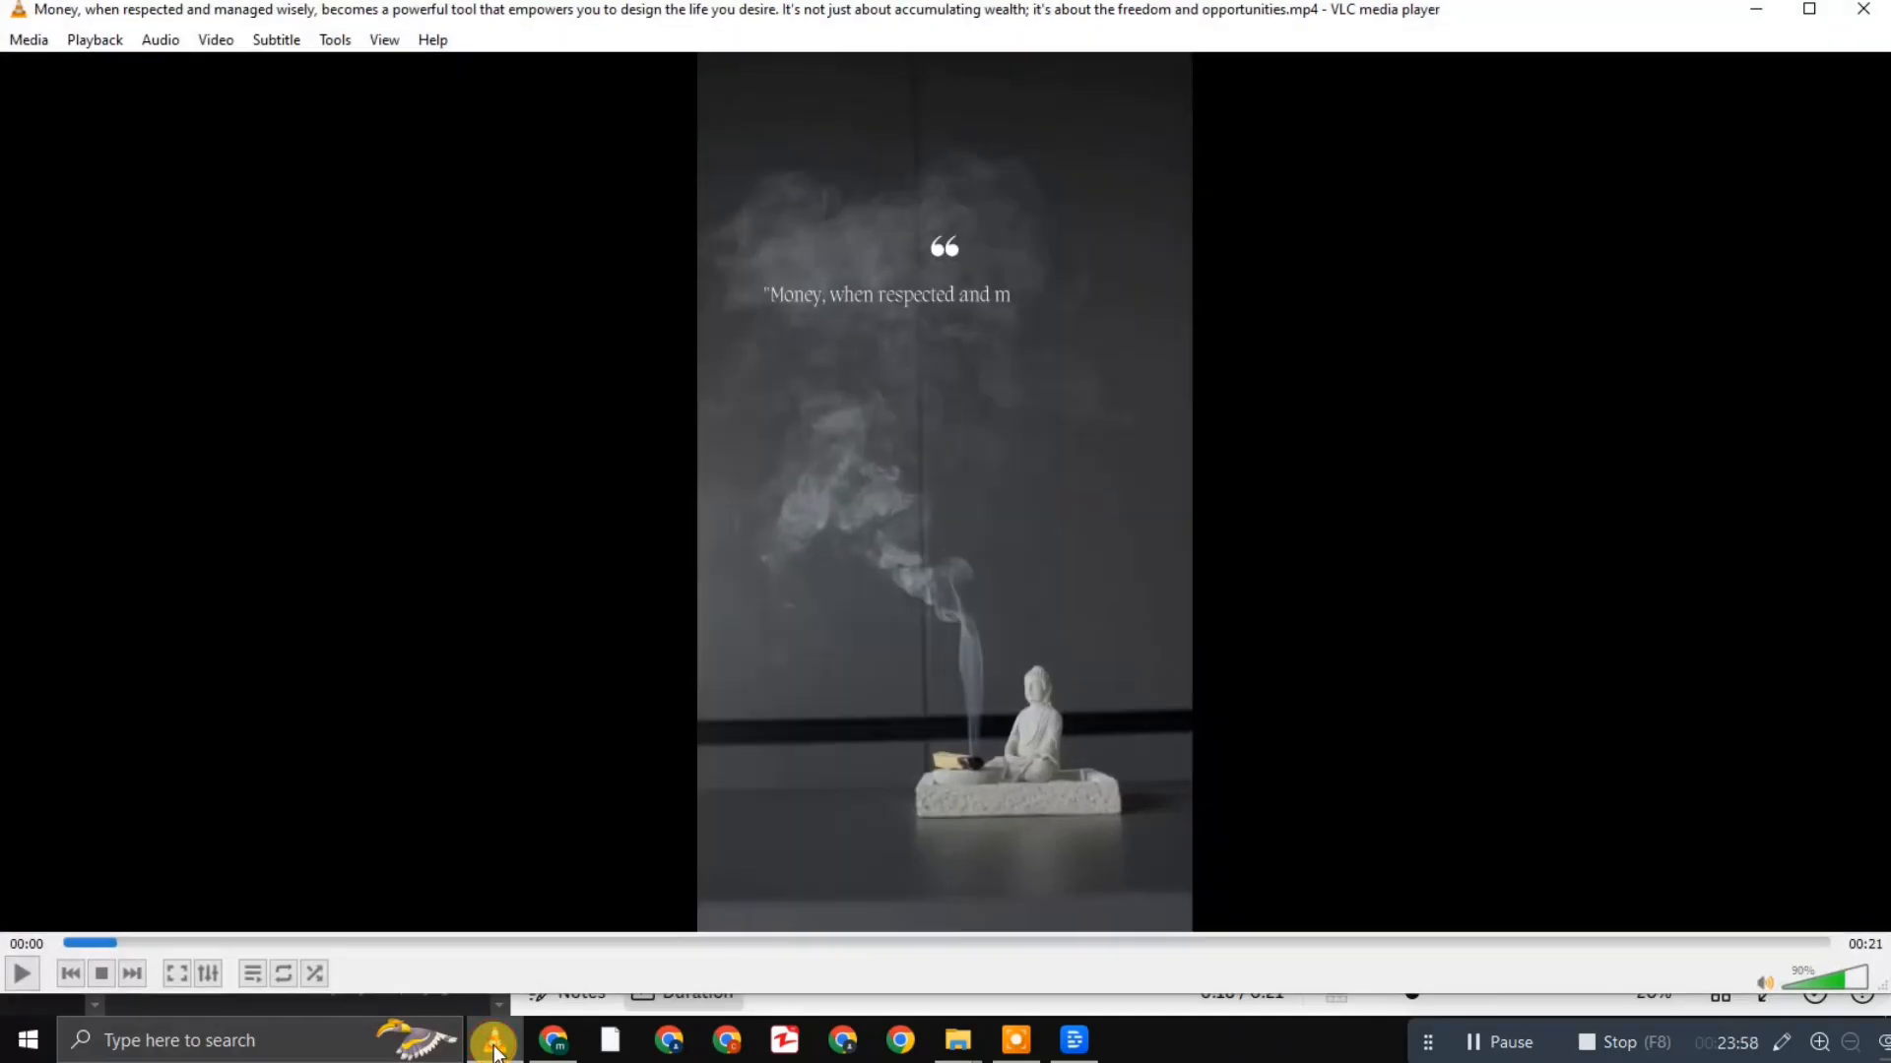
{"action": "key", "text": "space"}
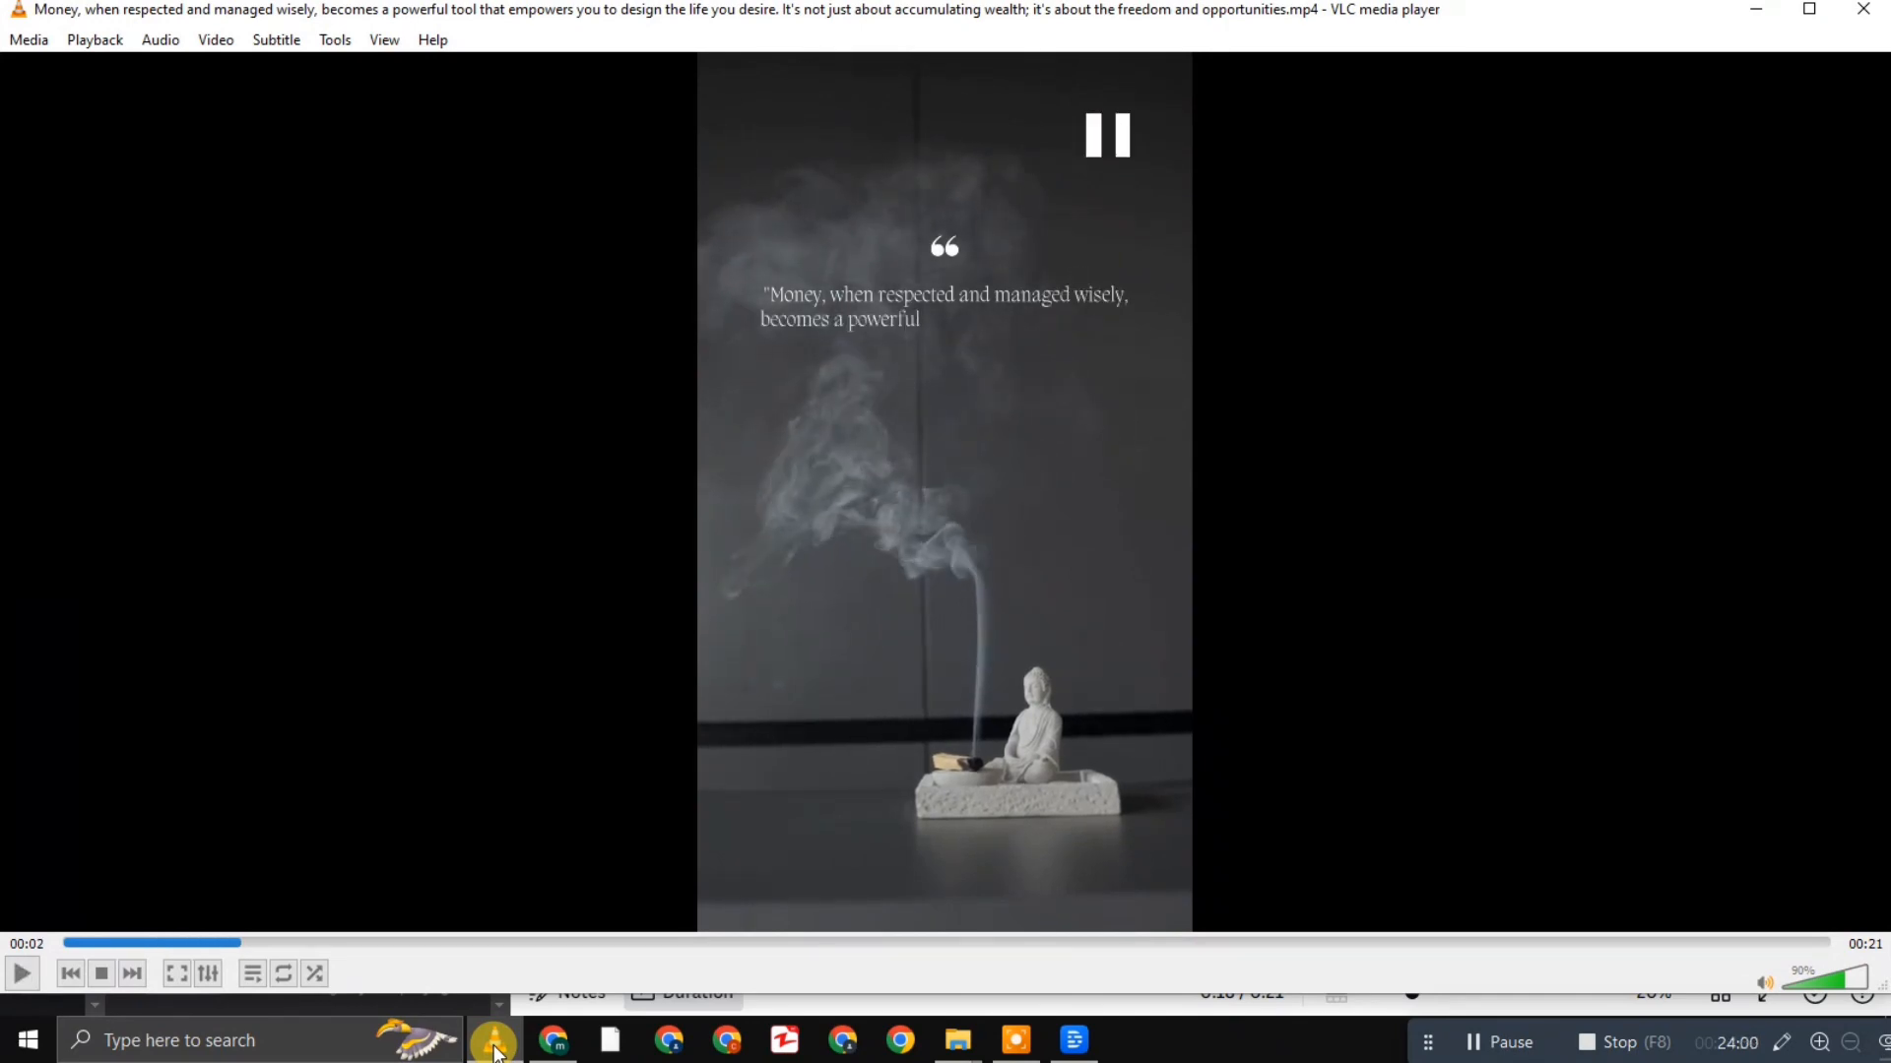